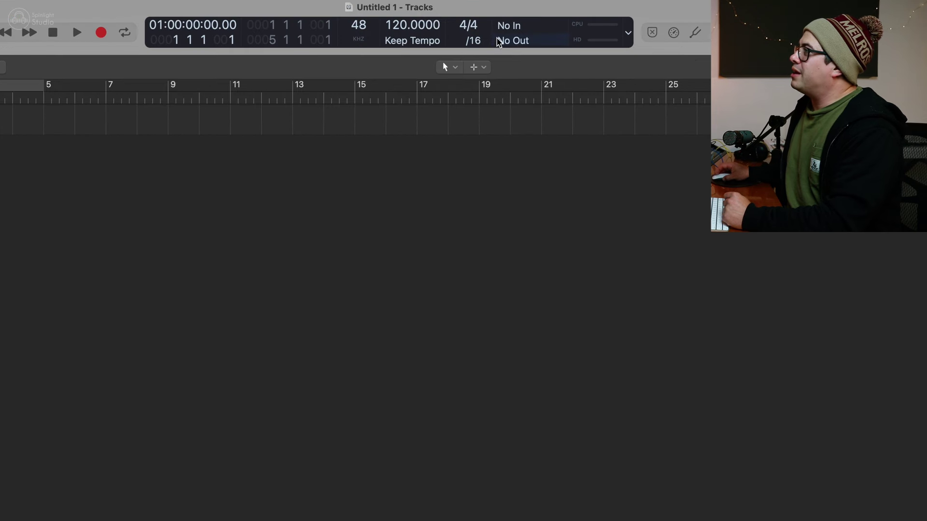
Step: Set the control bar's LCD to the Custom display mode and open the sample rate options
{"action": "right_click", "coordinate": [453, 33]}
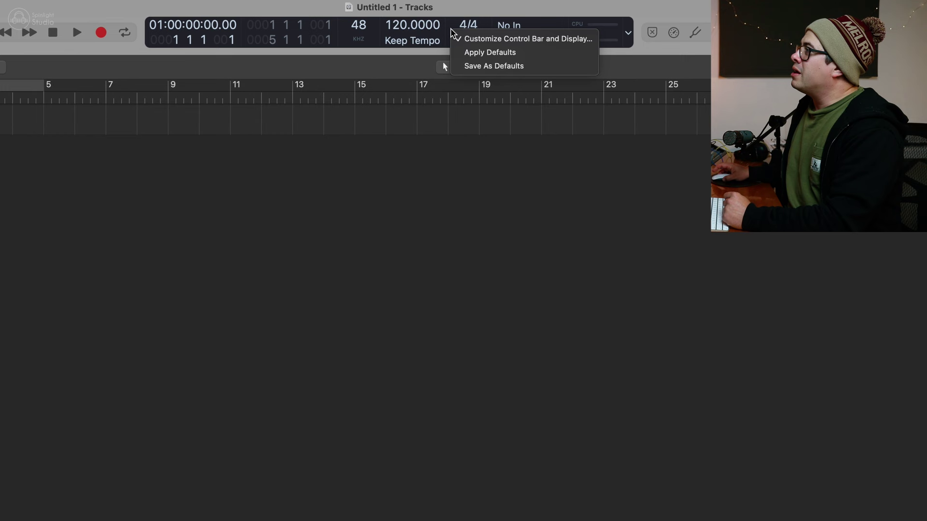
{"action": "left_click", "coordinate": [563, 42]}
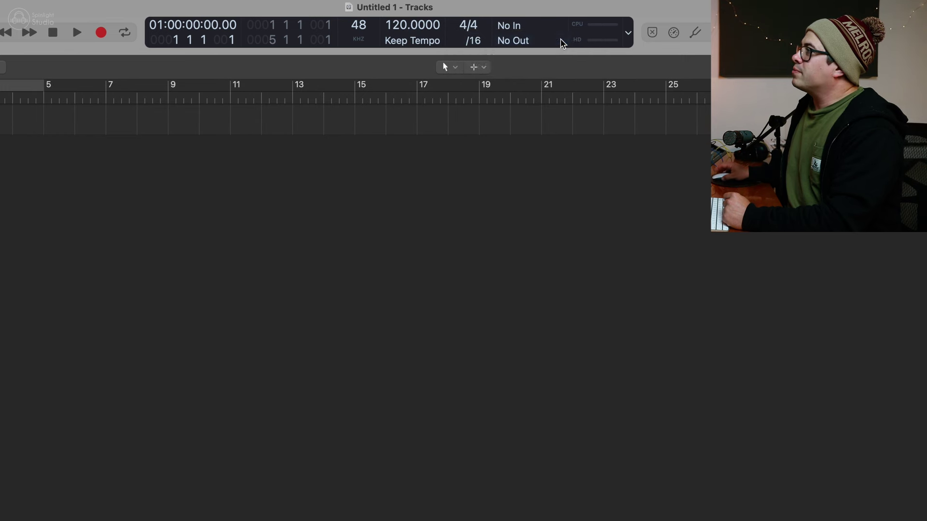
{"action": "left_click", "coordinate": [443, 99]}
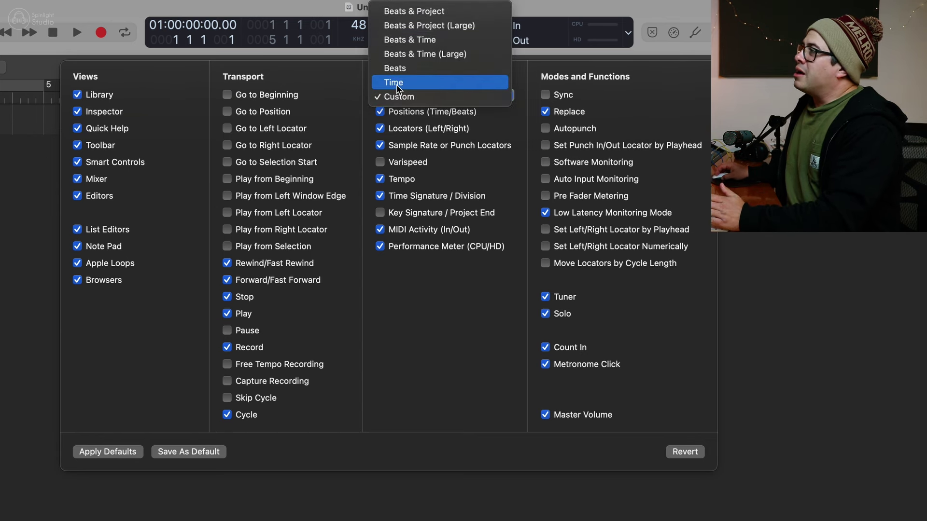
{"action": "left_click", "coordinate": [431, 96]}
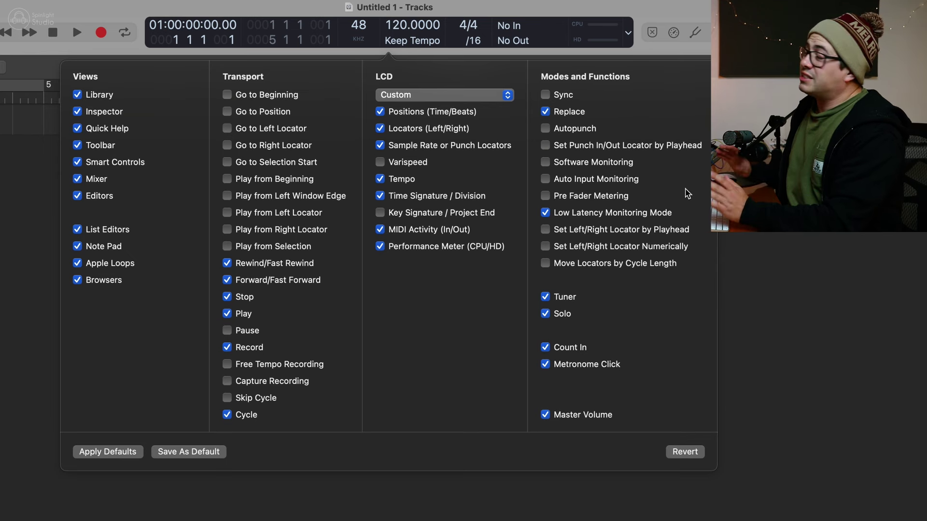
{"action": "key", "text": "Escape"}
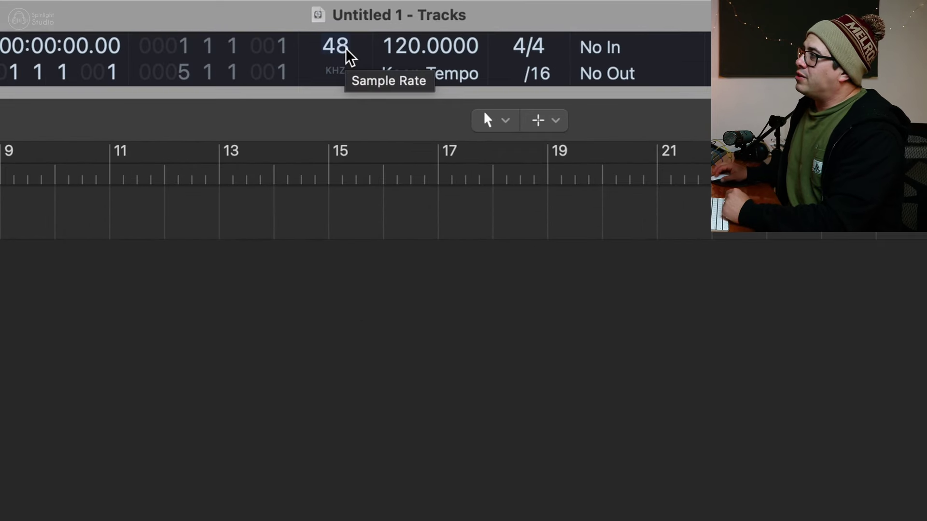
{"action": "left_click", "coordinate": [349, 57]}
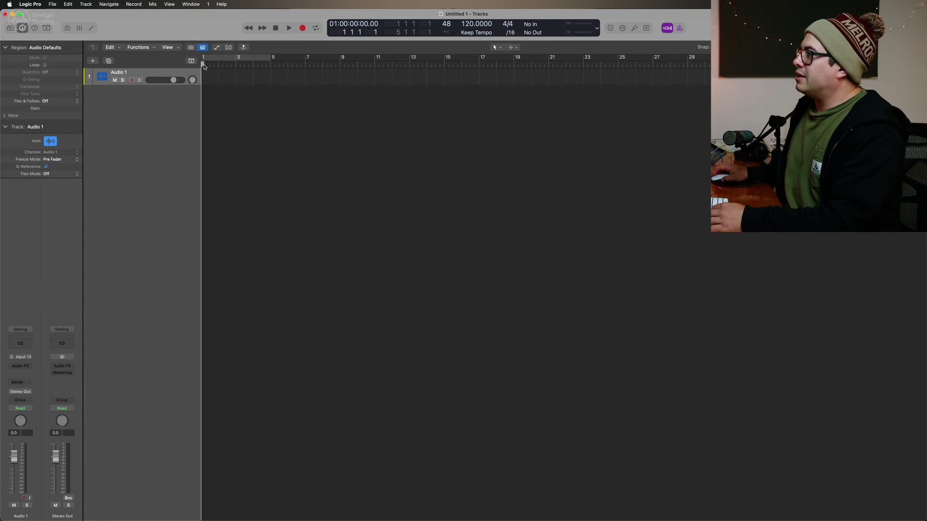
Step: Duplicate the first audio track eleven times, making twelve audio tracks in total
{"action": "key", "text": "super+d"}
{"action": "key", "text": "super+d"}
{"action": "key", "text": "super+d"}
{"action": "key", "text": "super+d"}
{"action": "key", "text": "super+d"}
{"action": "key", "text": "super+d"}
{"action": "key", "text": "super+d"}
{"action": "key", "text": "super+d"}
{"action": "key", "text": "super+d"}
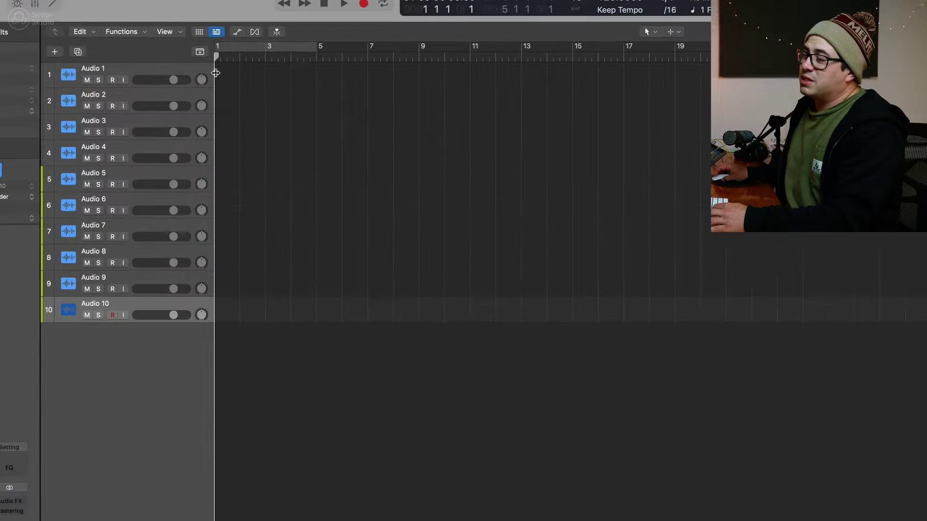
{"action": "key", "text": "super+d"}
{"action": "key", "text": "super+d"}
Step: Rename the first three tracks as KICK, KICK 2 and KICK OUT
{"action": "double_click", "coordinate": [82, 65]}
{"action": "type", "text": "KICK"}
{"action": "key", "text": "Tab"}
{"action": "type", "text": "KICK 2"}
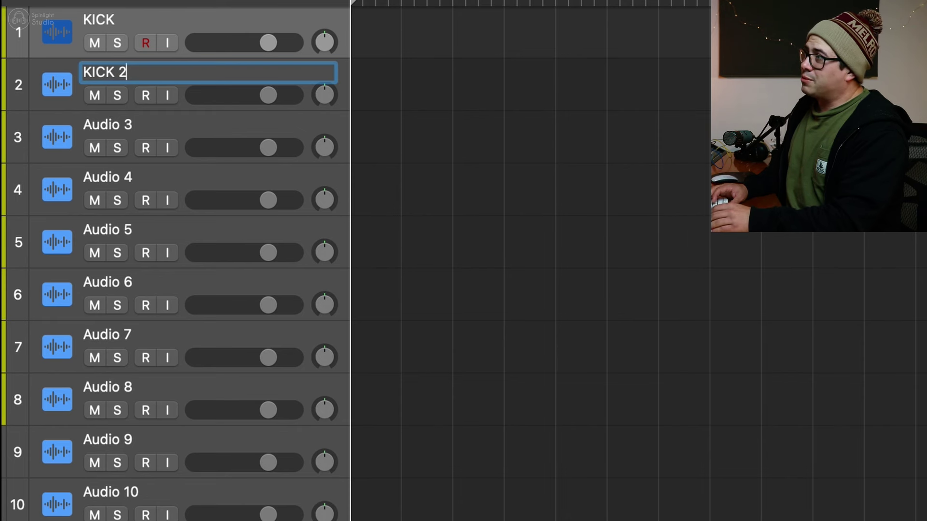
{"action": "key", "text": "Tab"}
{"action": "type", "text": "KICK OUT"}
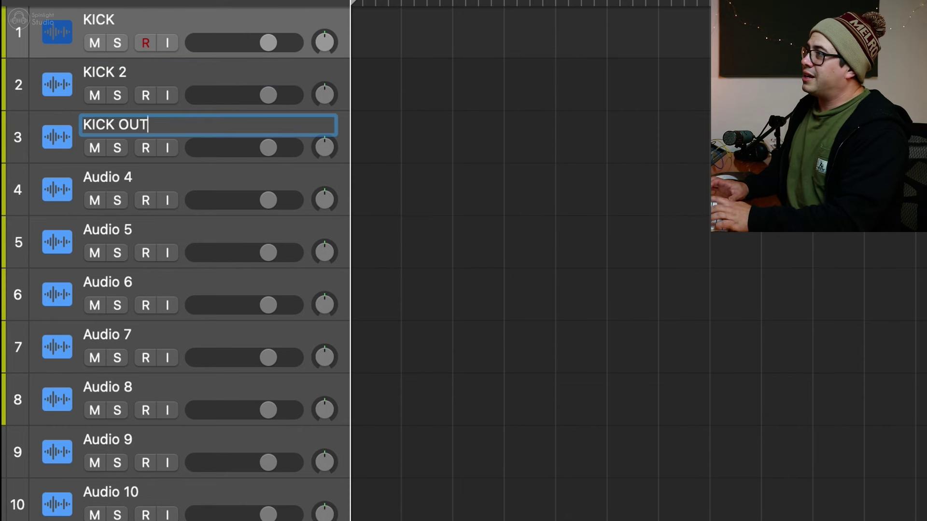
{"action": "left_click", "coordinate": [153, 12]}
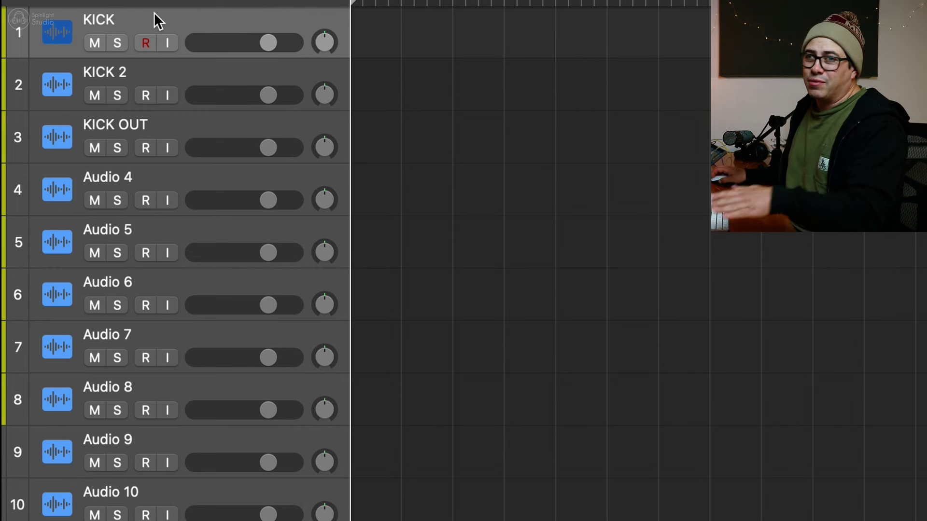
{"action": "left_click", "coordinate": [143, 124]}
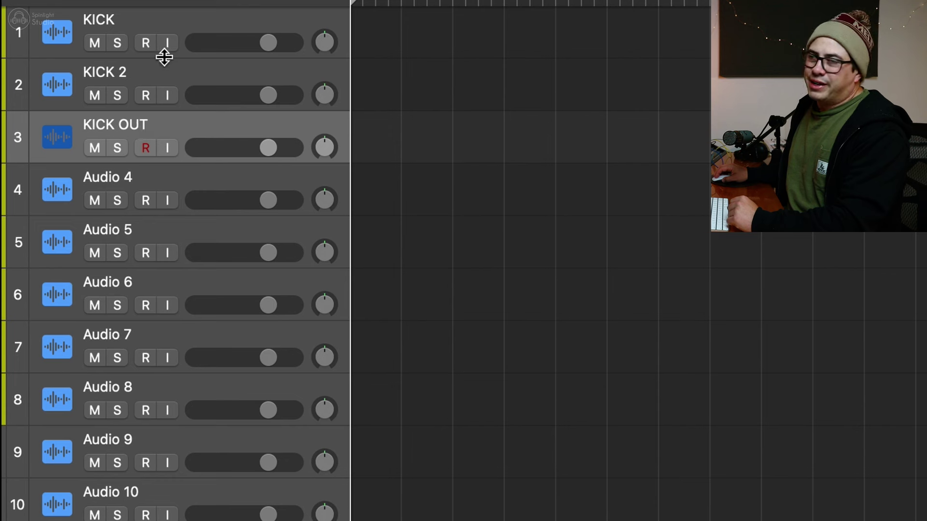
Step: Rename tracks 4 to 6 as SNARE, SNARE 2 and SNARE BOTTOM
{"action": "double_click", "coordinate": [124, 184]}
{"action": "type", "text": "SNARE"}
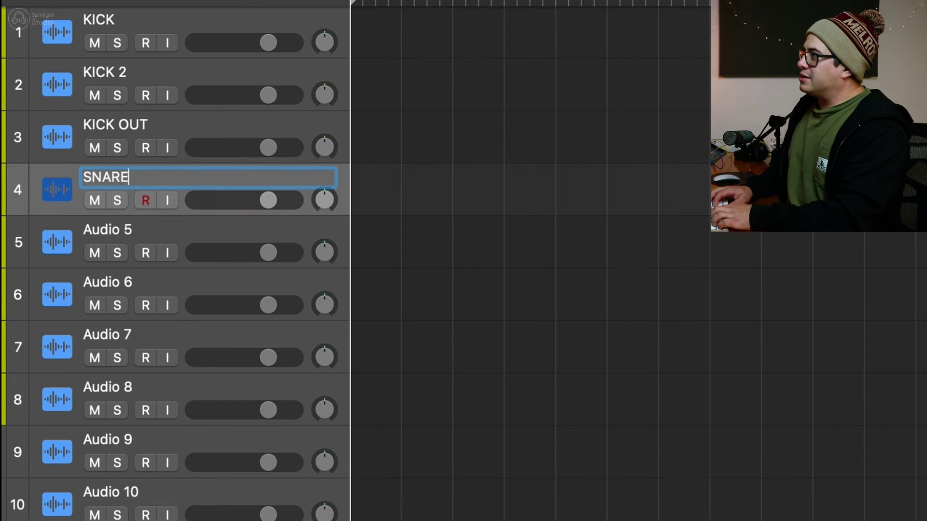
{"action": "key", "text": "Tab"}
{"action": "type", "text": "SNARE 2"}
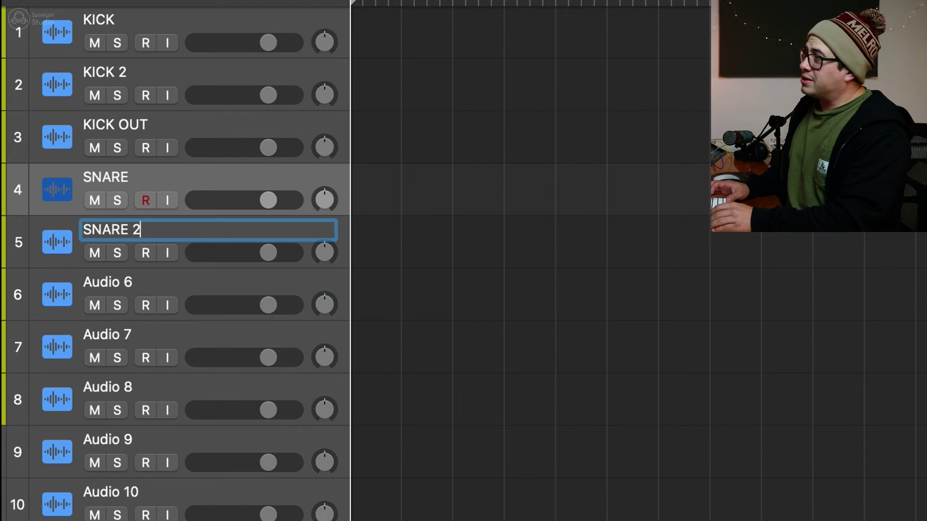
{"action": "key", "text": "Tab"}
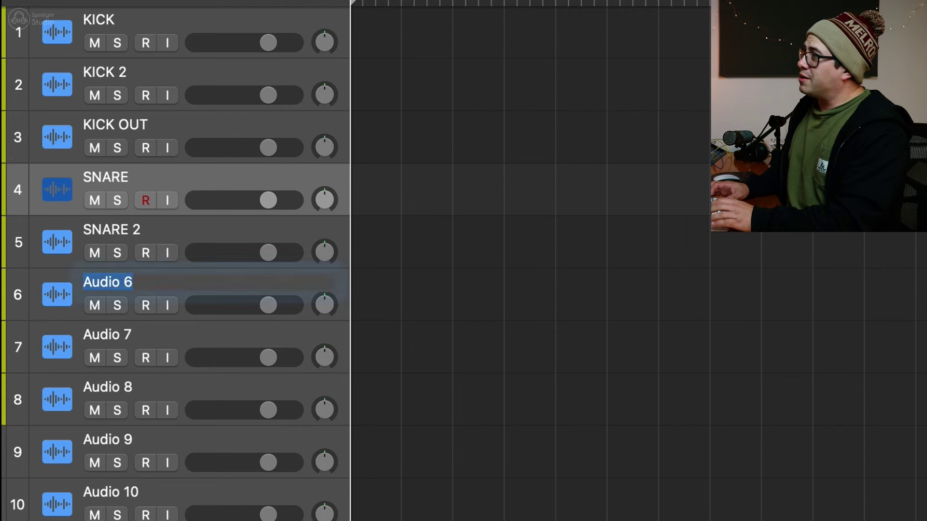
{"action": "type", "text": "SNARE "}
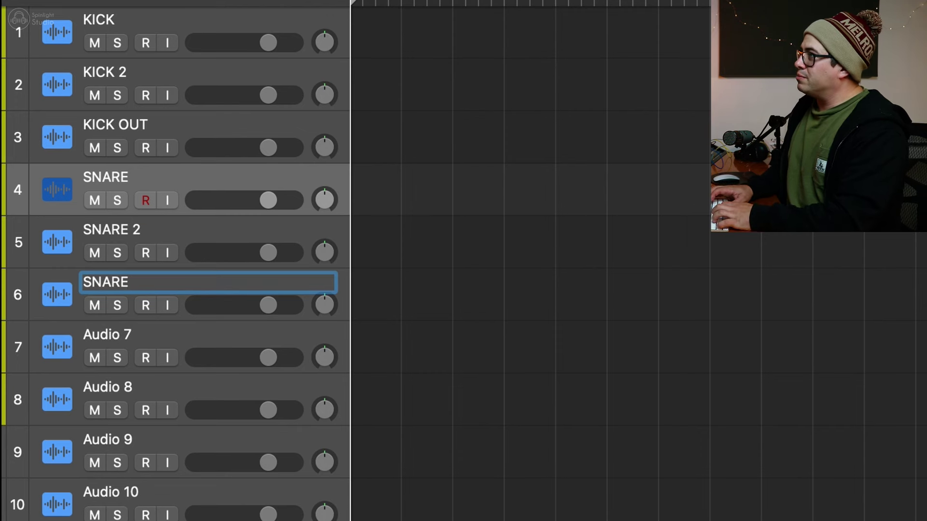
{"action": "type", "text": "BOTTOM"}
Step: Rename tracks 7 to 11 as TOM 1, TOM 2, TOM 3, HIHATS and RIDE
{"action": "key", "text": "Tab"}
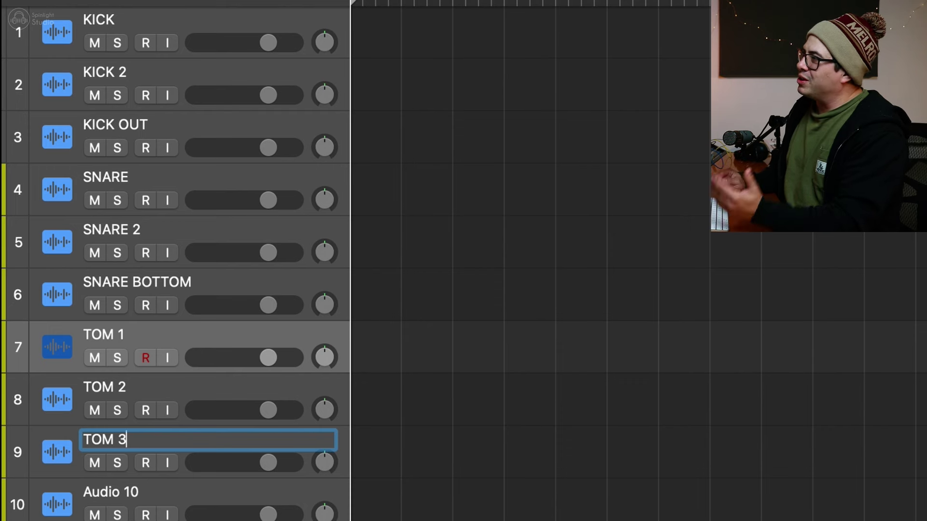
{"action": "key", "text": "Tab"}
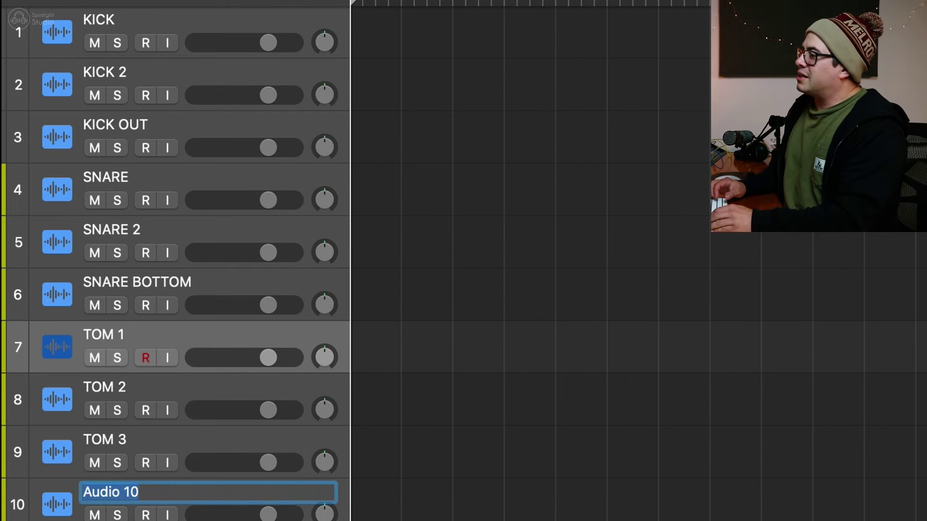
{"action": "type", "text": "HIHATS"}
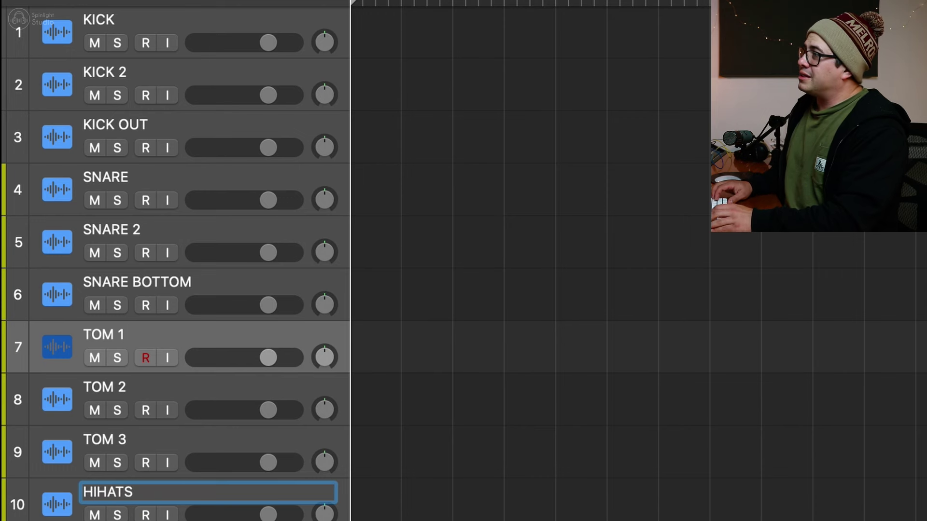
{"action": "key", "text": "Return"}
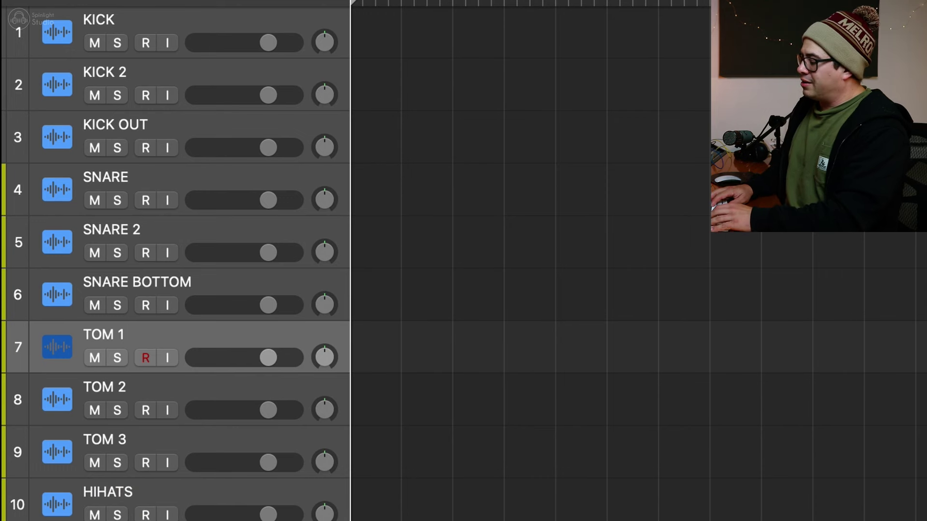
{"action": "type", "text": "RIDE"}
{"action": "key", "text": "Tab"}
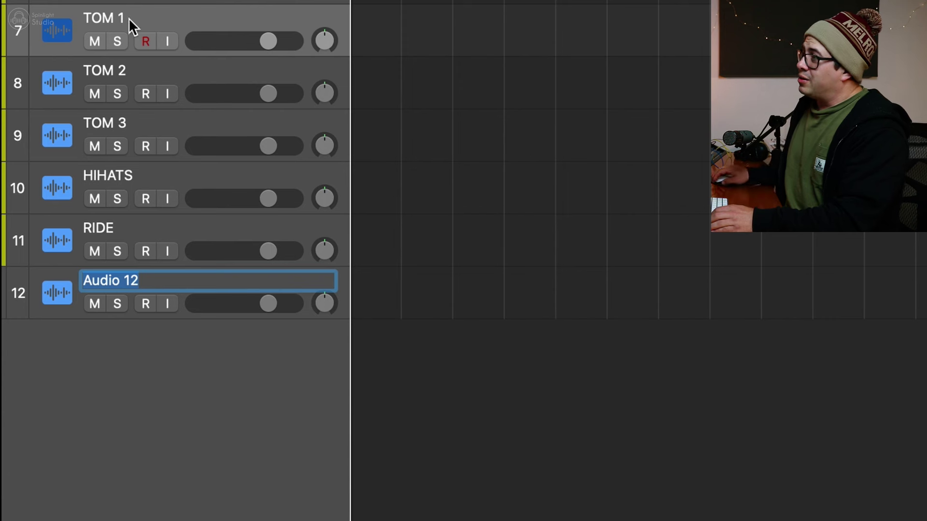
{"action": "left_click", "coordinate": [502, 304]}
Step: Duplicate track 12 four times to extend the session to sixteen tracks
{"action": "left_click", "coordinate": [182, 274]}
{"action": "key", "text": "super+d"}
{"action": "key", "text": "super+d"}
{"action": "key", "text": "super+d"}
{"action": "key", "text": "super+d"}
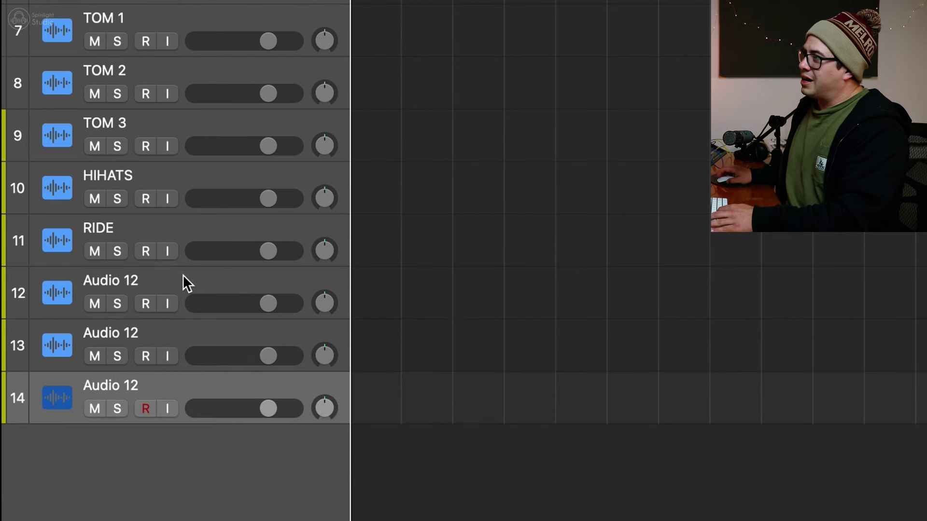
Step: Rename tracks 12 and 13 as OH L and OH R for the overheads
{"action": "double_click", "coordinate": [144, 286]}
{"action": "type", "text": "OH "}
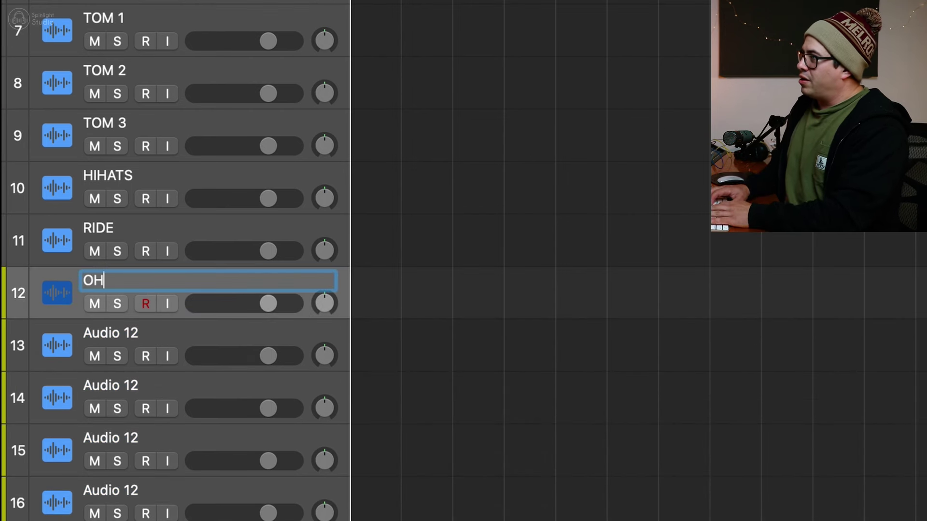
{"action": "type", "text": "L"}
{"action": "key", "text": "Tab"}
{"action": "type", "text": "OH R"}
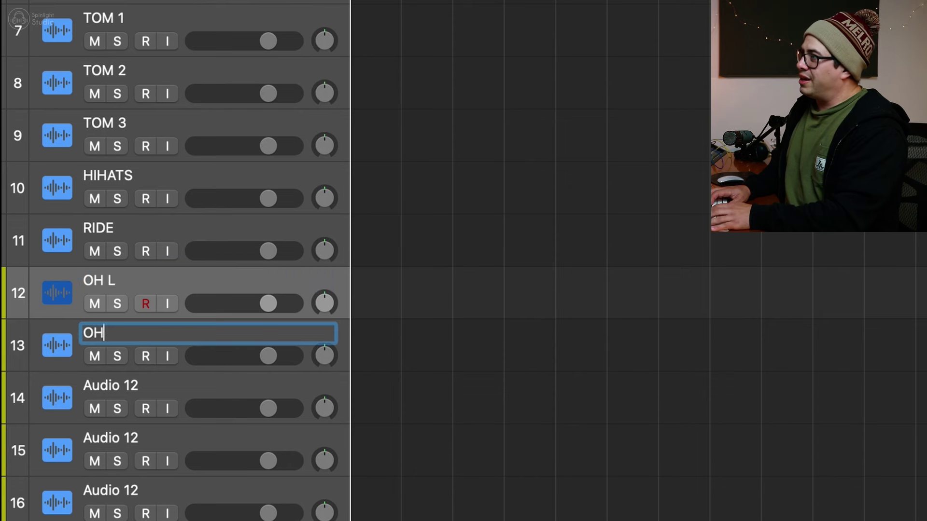
Step: Rename tracks 14 to 16 as ROOM L, ROOM R and MONO ROOM
{"action": "key", "text": "Tab"}
{"action": "type", "text": "ROOM L"}
{"action": "key", "text": "Tab"}
{"action": "type", "text": "ROOM R"}
{"action": "key", "text": "Tab"}
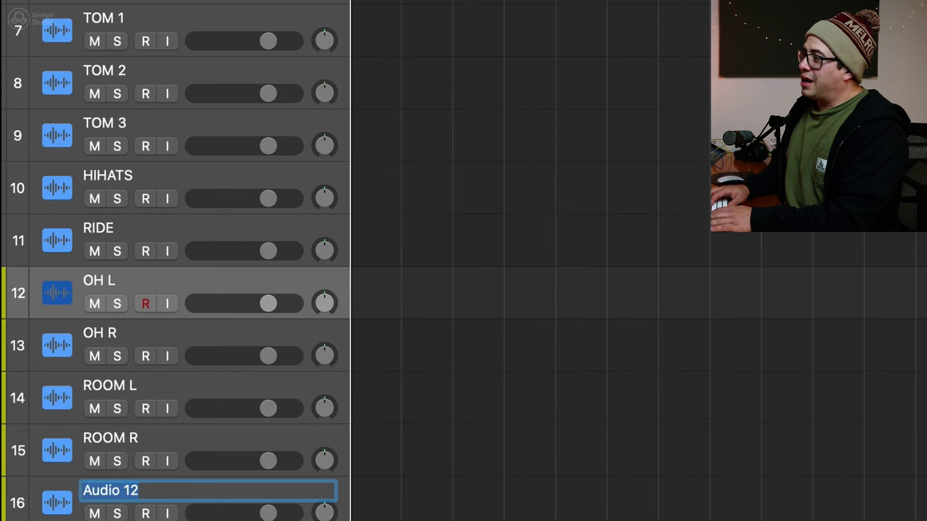
{"action": "type", "text": "MONO ROOM"}
{"action": "key", "text": "Return"}
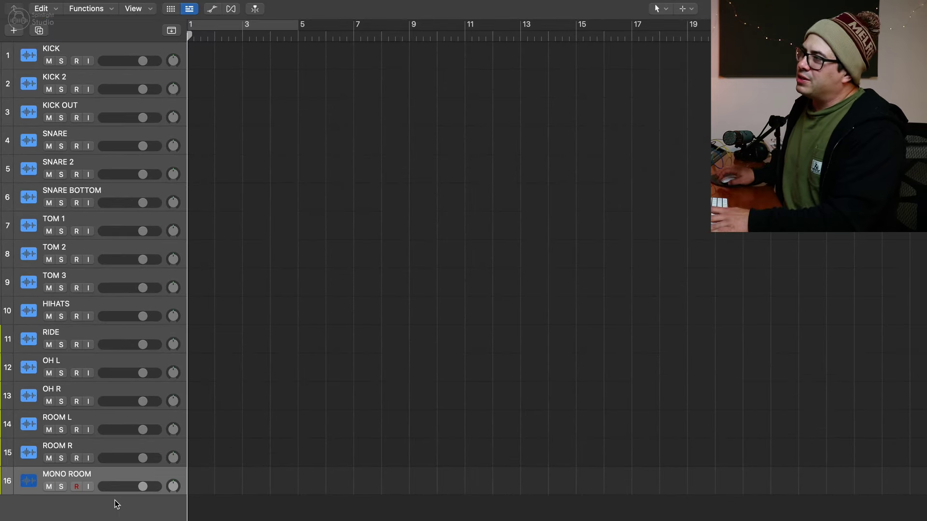
Step: Select all sixteen tracks and assign them a drum kit icon from the Drums category
{"action": "left_click", "coordinate": [84, 272]}
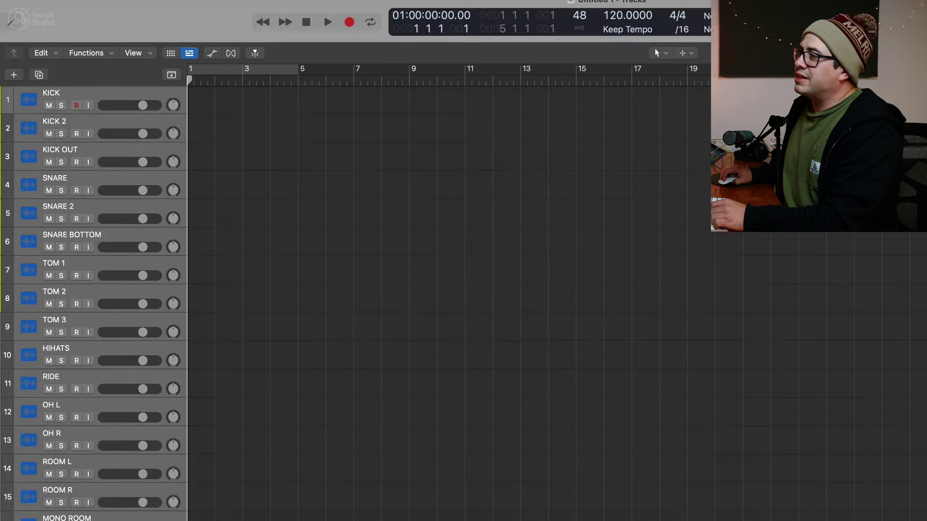
{"action": "left_click", "coordinate": [31, 105], "text": "shift"}
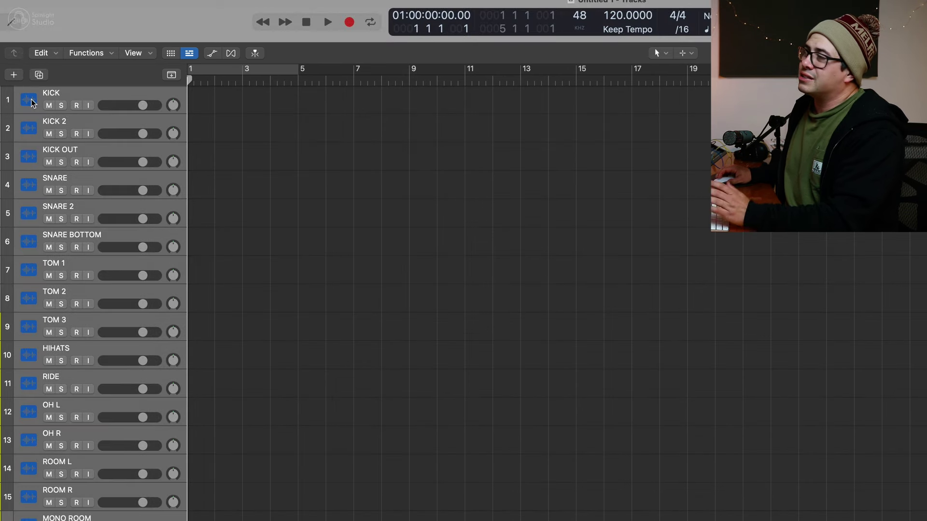
{"action": "left_click", "coordinate": [32, 101]}
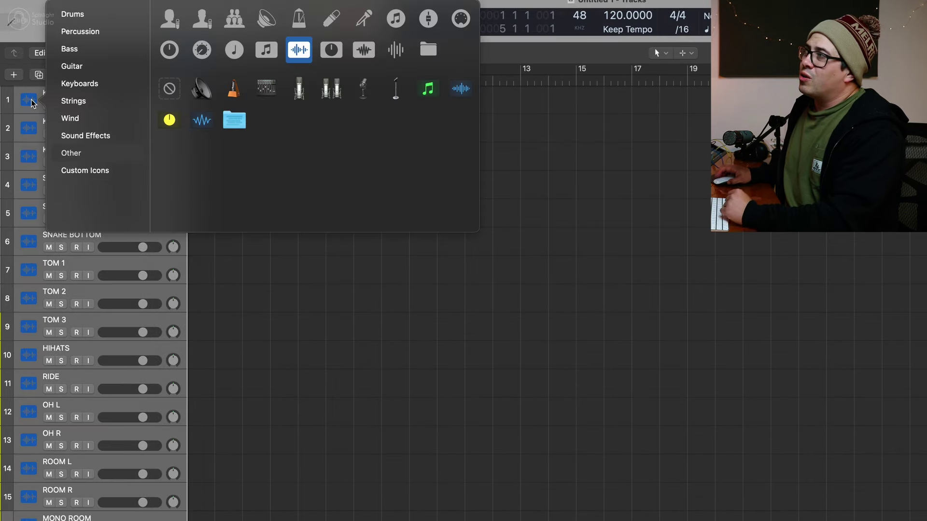
{"action": "left_click", "coordinate": [81, 16]}
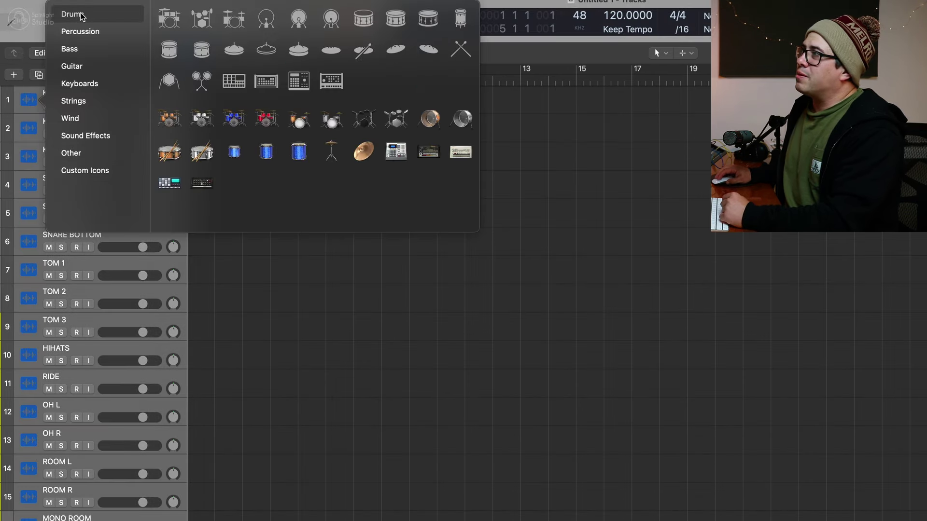
{"action": "left_click", "coordinate": [169, 20]}
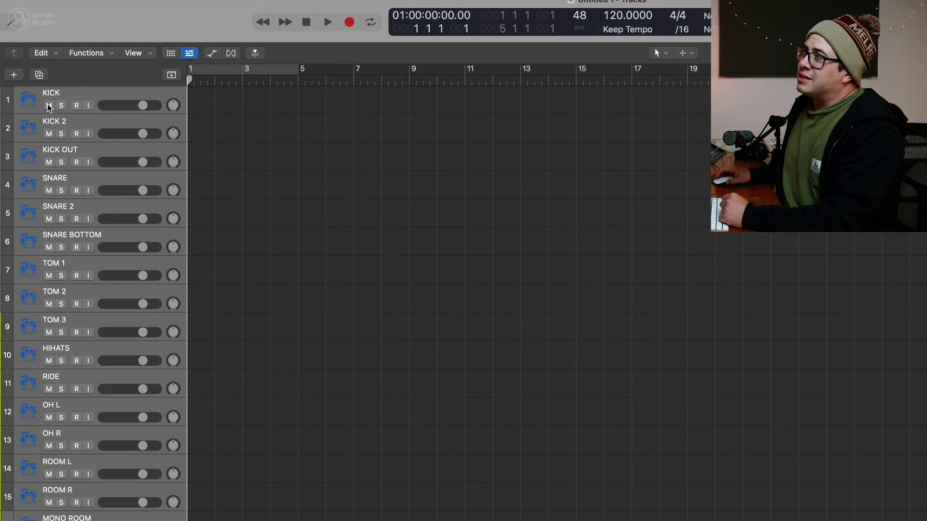
Step: Assign matching drum icons to the individual tracks, such as a kick drum for KICK, and color all sixteen tracks magenta
{"action": "left_click", "coordinate": [29, 101]}
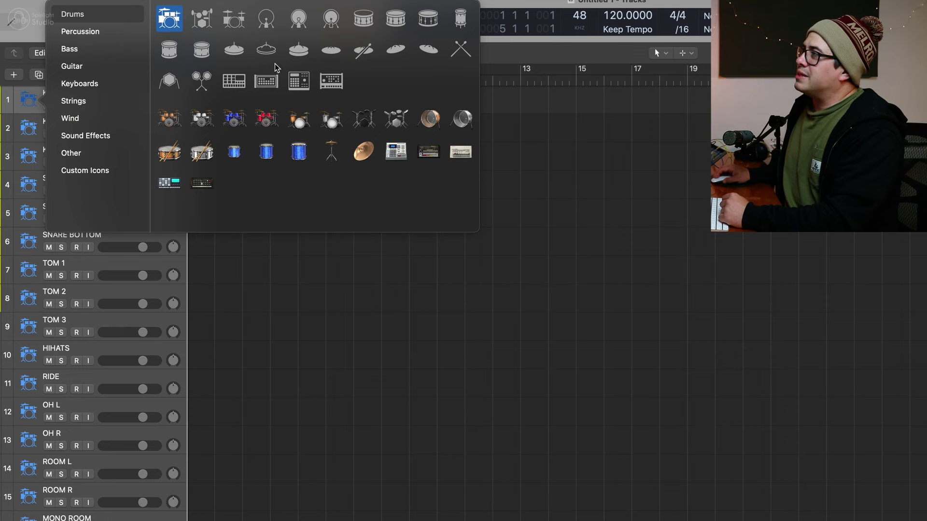
{"action": "left_click", "coordinate": [331, 19]}
{"action": "key", "text": "alt+c"}
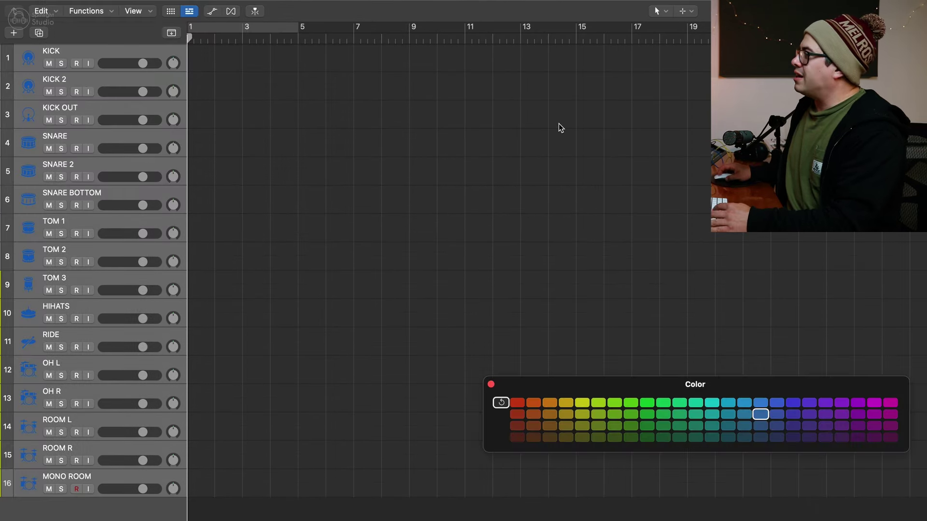
{"action": "left_click", "coordinate": [892, 402]}
Step: Show the mixer and route the outputs of KICK, KICK 2 and KICK OUT to Bus 1
{"action": "key", "text": "x"}
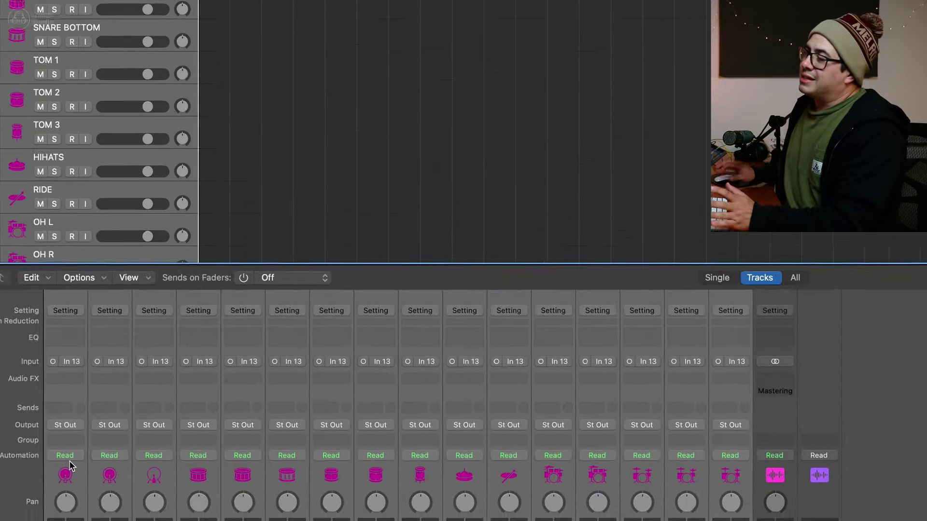
{"action": "left_click_drag", "start_coordinate": [70, 466], "coordinate": [154, 476]}
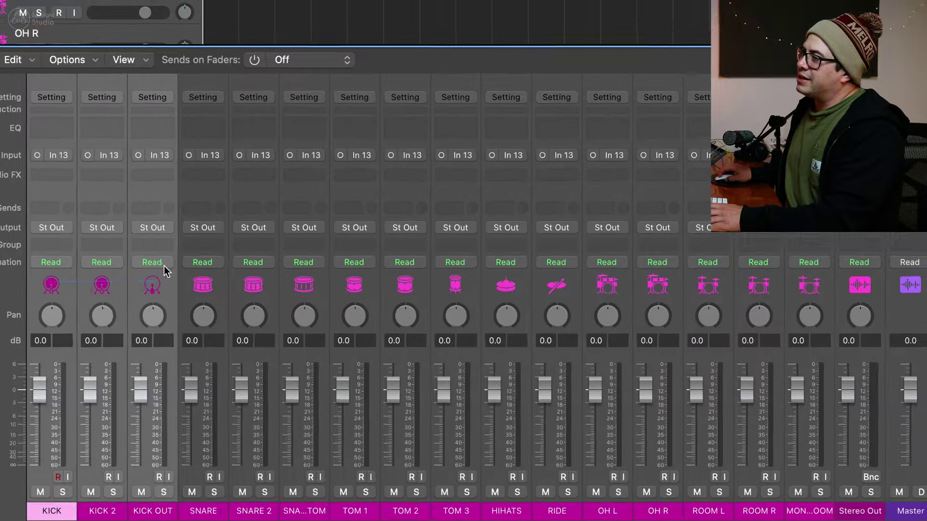
{"action": "left_click", "coordinate": [152, 228]}
{"action": "mouse_move", "coordinate": [179, 343]}
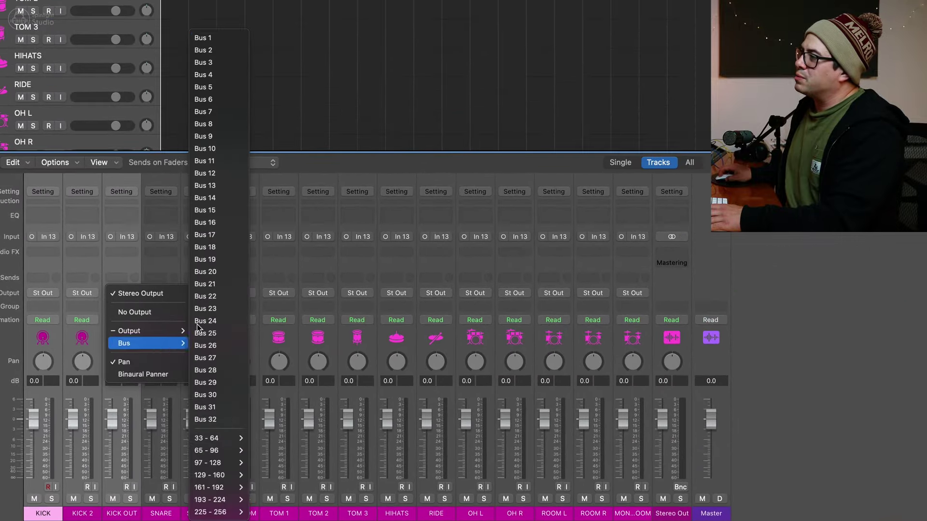
{"action": "left_click", "coordinate": [235, 38]}
Step: Route the three snare channels' outputs to Bus 2 and the three tom channels' outputs to Bus 3
{"action": "left_click_drag", "start_coordinate": [154, 309], "coordinate": [375, 314]}
{"action": "left_click", "coordinate": [244, 293]}
{"action": "mouse_move", "coordinate": [267, 346]}
{"action": "left_click", "coordinate": [351, 47]}
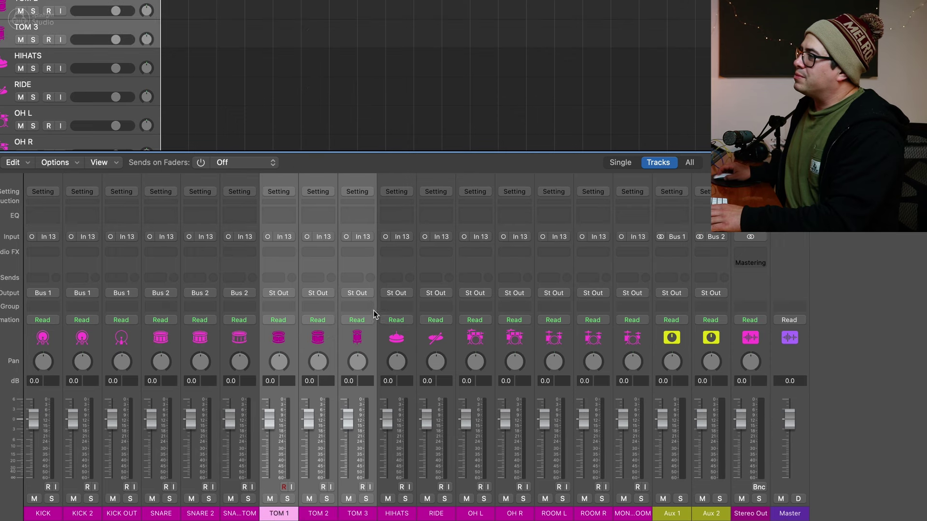
{"action": "left_click", "coordinate": [358, 293]}
{"action": "mouse_move", "coordinate": [387, 346]}
{"action": "left_click", "coordinate": [463, 56]}
Step: Route the OH L and OH R outputs to Bus 4 and the three room channels' outputs to Bus 5
{"action": "left_click_drag", "start_coordinate": [435, 312], "coordinate": [394, 312]}
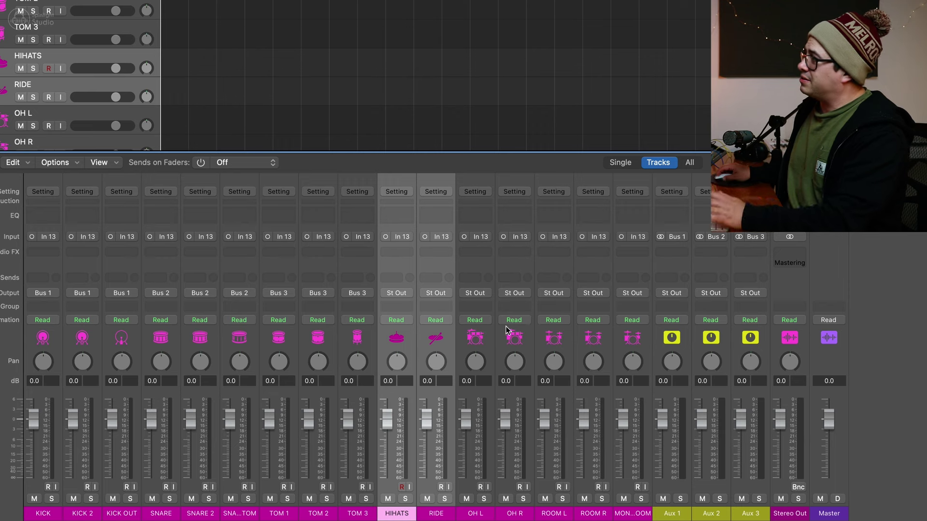
{"action": "left_click_drag", "start_coordinate": [476, 338], "coordinate": [506, 336]}
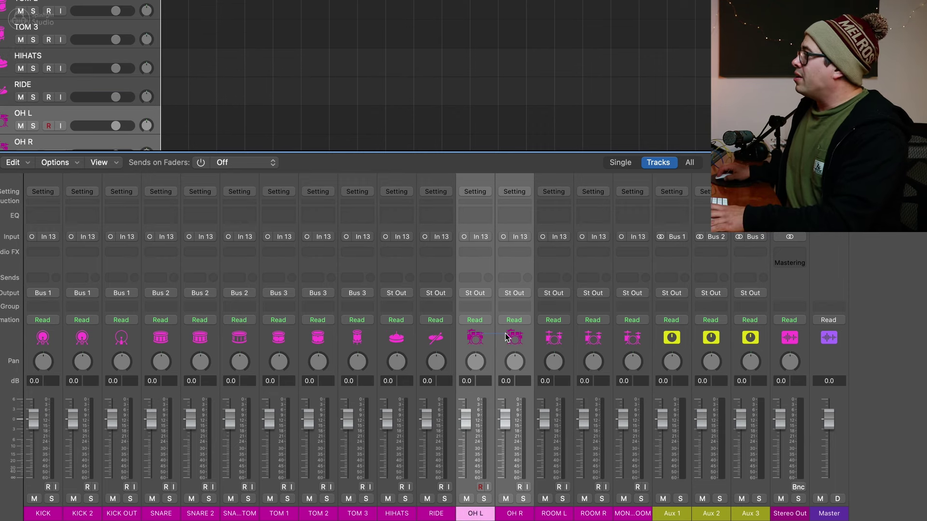
{"action": "left_click", "coordinate": [475, 293]}
{"action": "mouse_move", "coordinate": [503, 344]}
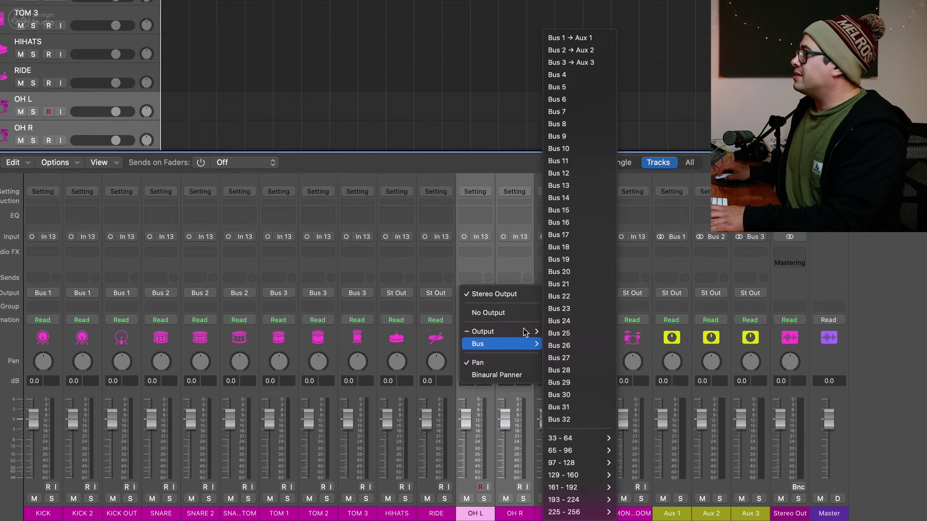
{"action": "left_click", "coordinate": [592, 75]}
{"action": "left_click_drag", "start_coordinate": [555, 347], "coordinate": [627, 344]}
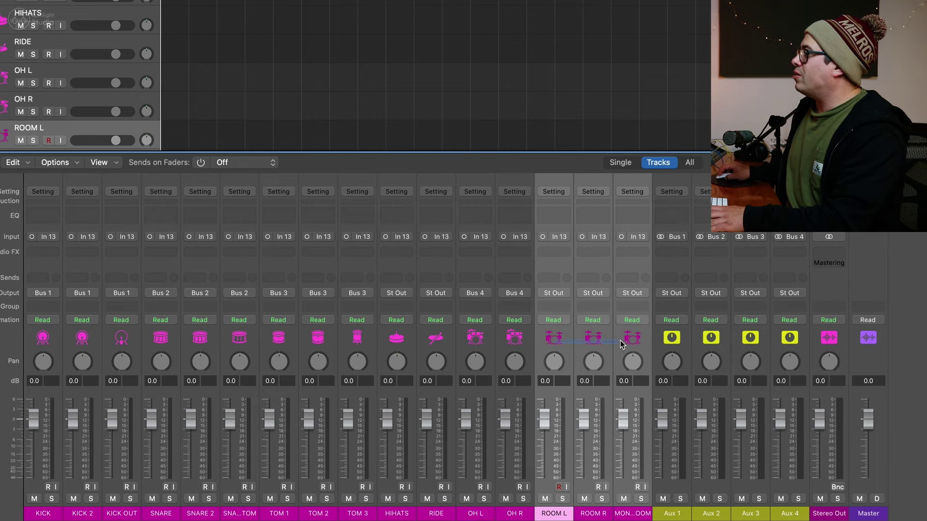
{"action": "left_click", "coordinate": [548, 293]}
{"action": "mouse_move", "coordinate": [560, 344]}
{"action": "left_click", "coordinate": [654, 89]}
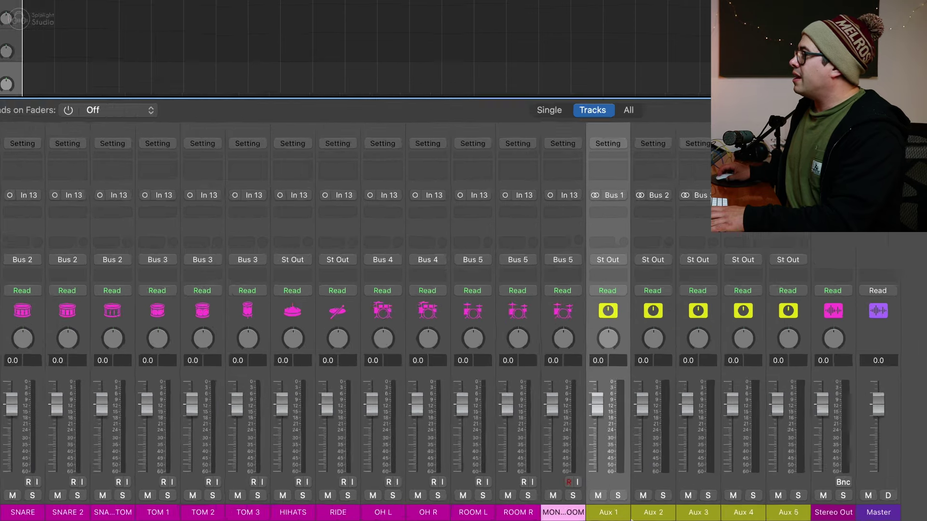
Step: Rename the Aux 1 to Aux 5 channels as KICK, SNARE, TOMS, OH and ROOM
{"action": "double_click", "coordinate": [625, 514]}
{"action": "type", "text": "KICK"}
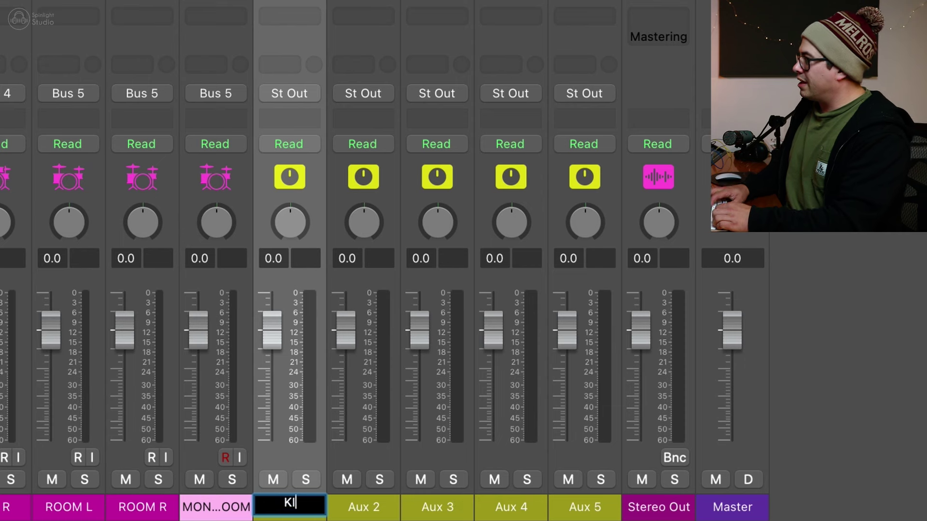
{"action": "key", "text": "Tab"}
{"action": "type", "text": "SNARE"}
{"action": "key", "text": "Tab"}
{"action": "type", "text": "TOMS"}
{"action": "key", "text": "Tab"}
{"action": "type", "text": "OH"}
{"action": "key", "text": "Tab"}
{"action": "type", "text": "ROOM"}
Step: Create tracks in the track list for the five aux channels KICK, SNARE, TOMS, OH and ROOM
{"action": "left_click_drag", "start_coordinate": [278, 176], "coordinate": [590, 179]}
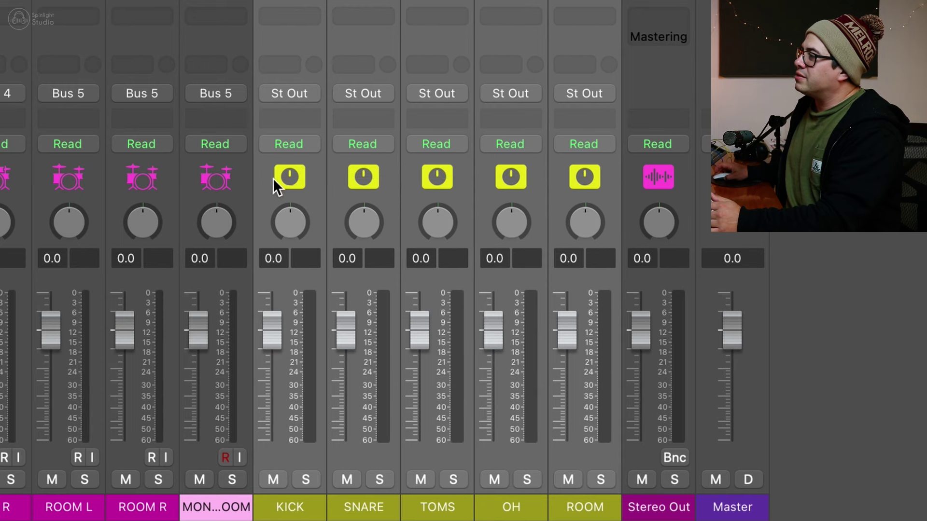
{"action": "right_click", "coordinate": [294, 175]}
{"action": "left_click", "coordinate": [391, 182]}
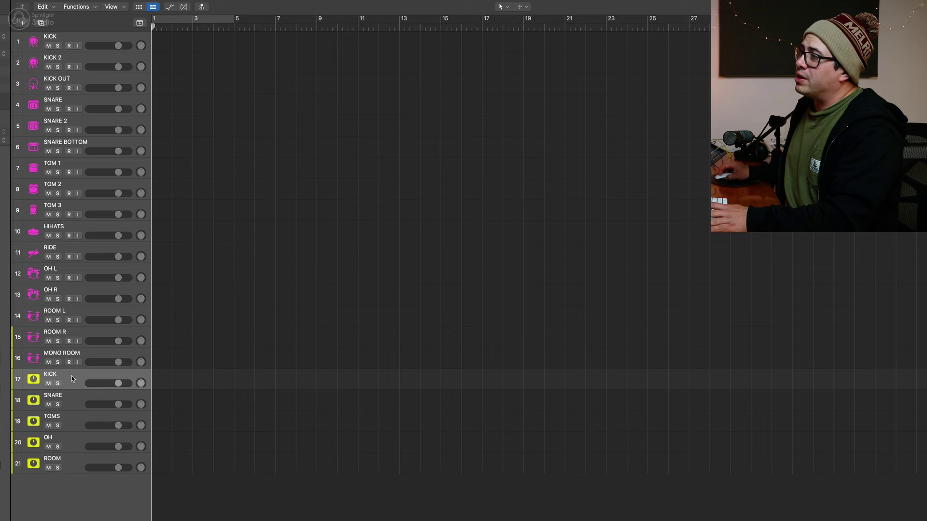
Step: Move the KICK, SNARE, TOMS, OH and ROOM aux tracks directly above their matching groups of drum tracks
{"action": "left_click_drag", "start_coordinate": [69, 376], "coordinate": [83, 30]}
{"action": "left_click_drag", "start_coordinate": [74, 400], "coordinate": [76, 126]}
{"action": "left_click_drag", "start_coordinate": [67, 421], "coordinate": [75, 212]}
{"action": "left_click_drag", "start_coordinate": [74, 440], "coordinate": [73, 338]}
{"action": "left_click_drag", "start_coordinate": [66, 462], "coordinate": [209, 409]}
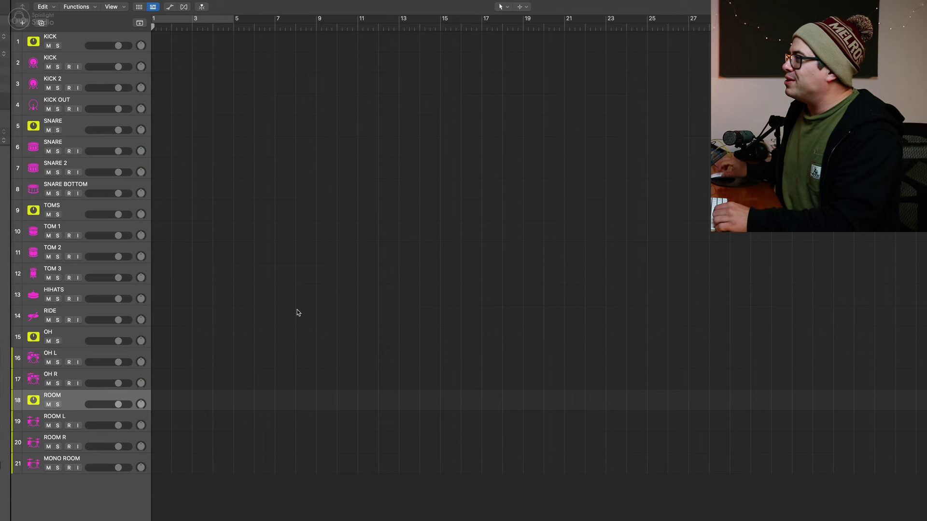
{"action": "key", "text": "super+Up"}
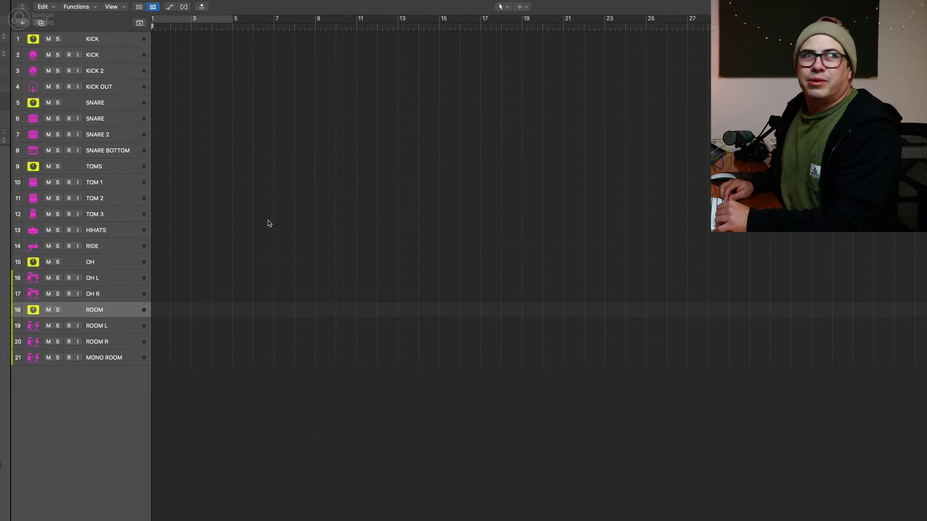
{"action": "key", "text": "super+Down"}
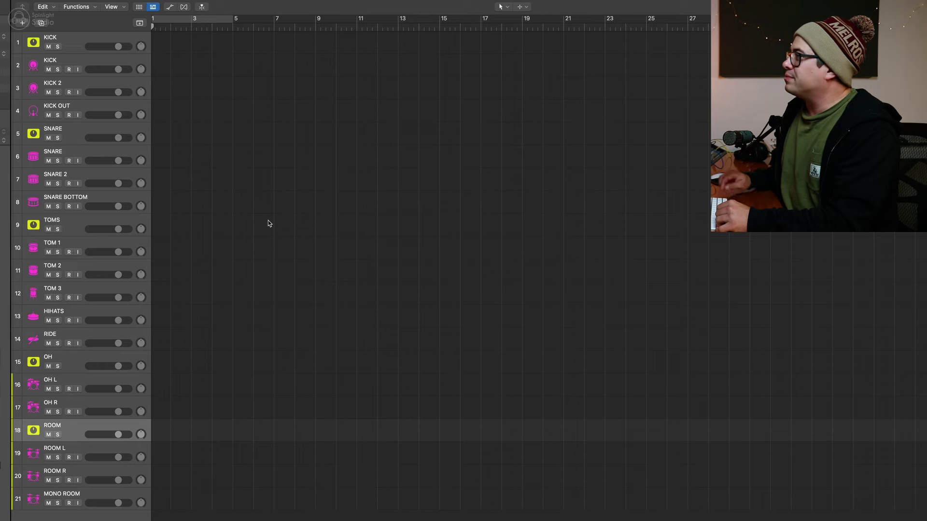
Step: Add a Bus 6 send to the five aux channels plus HIHATS and RIDE in the mixer
{"action": "key", "text": "x"}
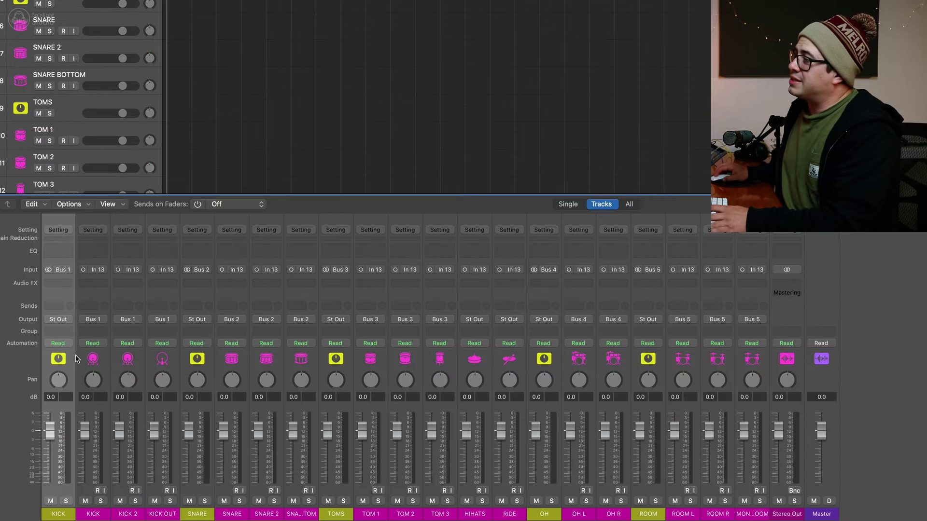
{"action": "left_click", "coordinate": [206, 365], "text": "shift"}
{"action": "left_click", "coordinate": [337, 371], "text": "shift"}
{"action": "left_click", "coordinate": [533, 369], "text": "shift"}
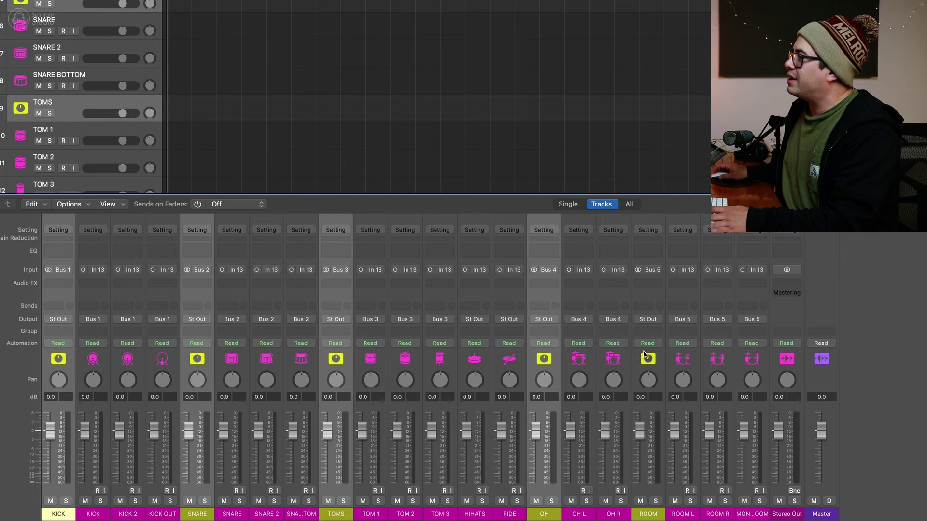
{"action": "left_click", "coordinate": [659, 359], "text": "shift"}
{"action": "left_click", "coordinate": [477, 366], "text": "shift"}
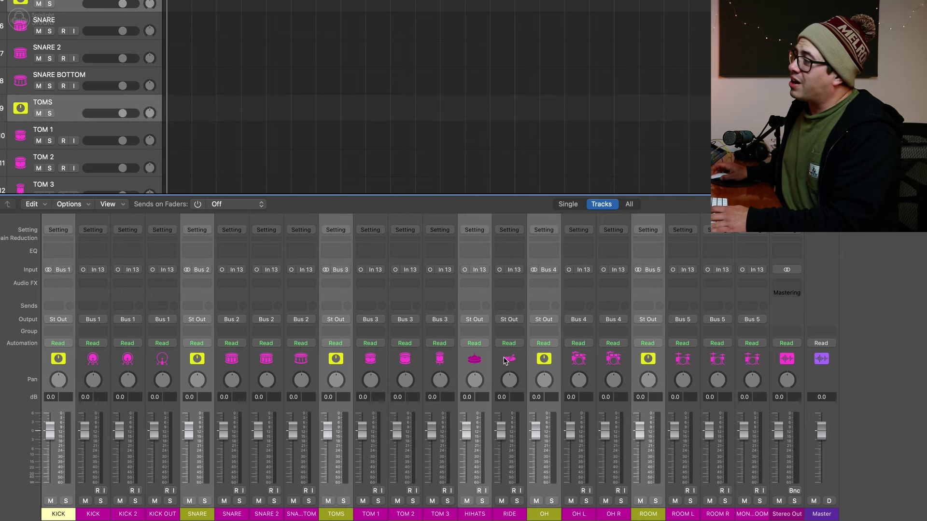
{"action": "left_click", "coordinate": [513, 352], "text": "shift"}
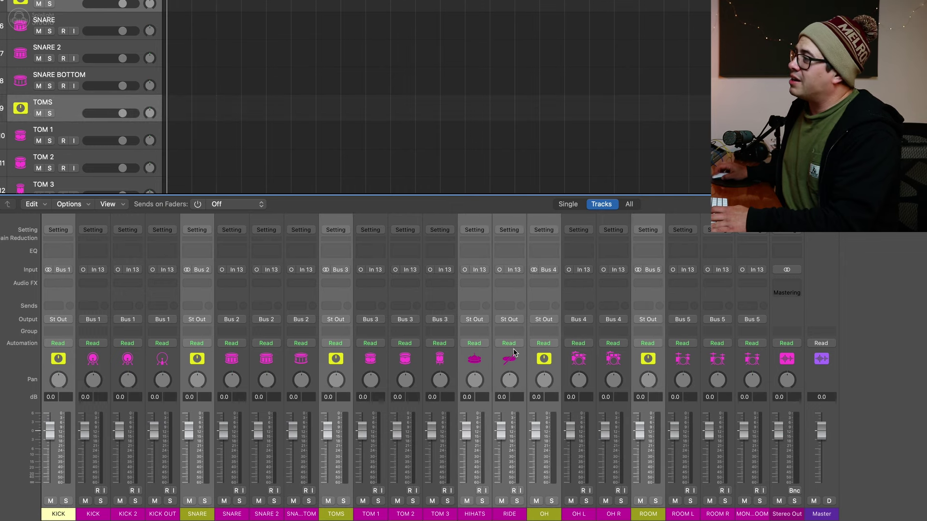
{"action": "left_click", "coordinate": [55, 306]}
{"action": "mouse_move", "coordinate": [80, 323]}
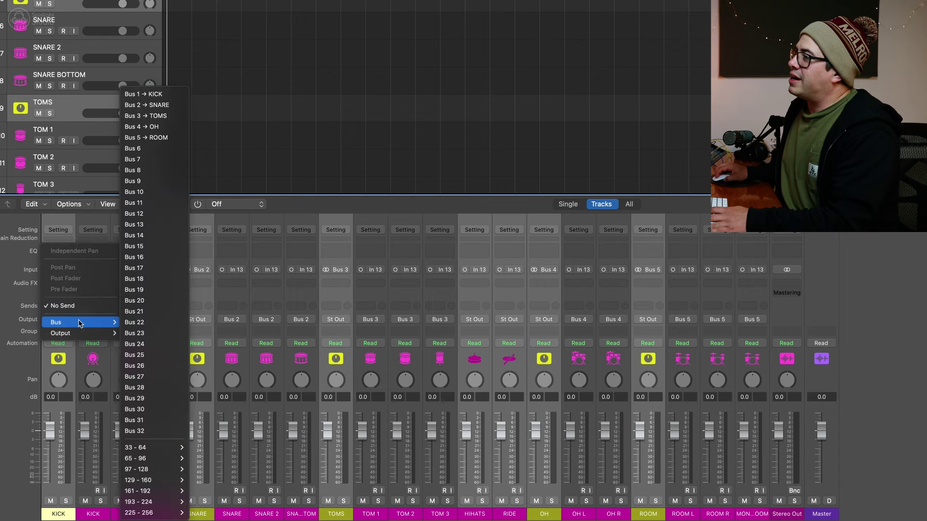
{"action": "left_click", "coordinate": [151, 149]}
Step: Add Bus 7 and Bus 8 sends to the same selected aux, HIHATS and RIDE channels
{"action": "left_click", "coordinate": [57, 302]}
{"action": "mouse_move", "coordinate": [75, 326]}
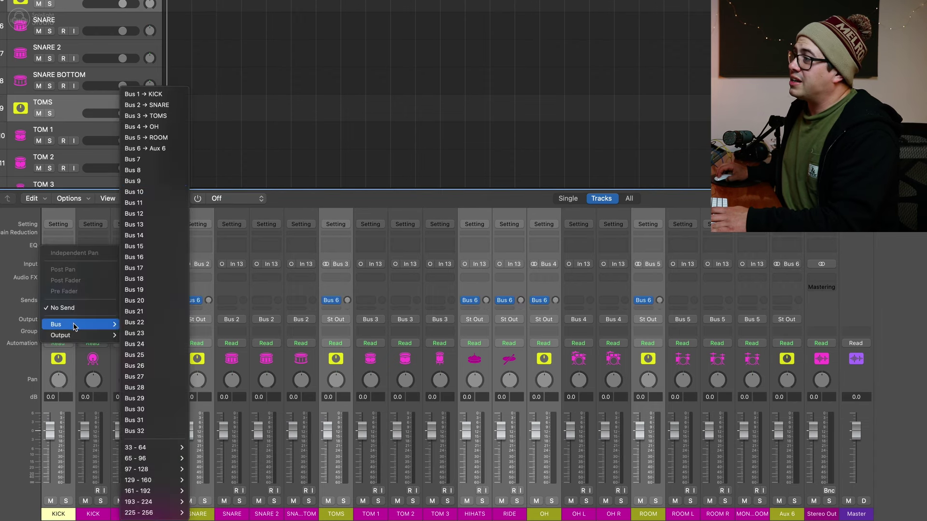
{"action": "left_click", "coordinate": [150, 160]}
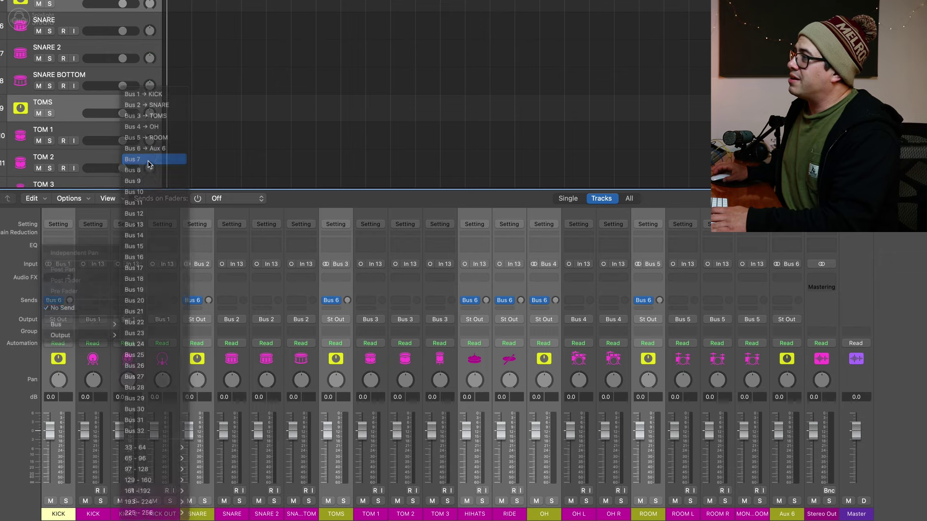
{"action": "left_click", "coordinate": [56, 310]}
{"action": "mouse_move", "coordinate": [67, 323]}
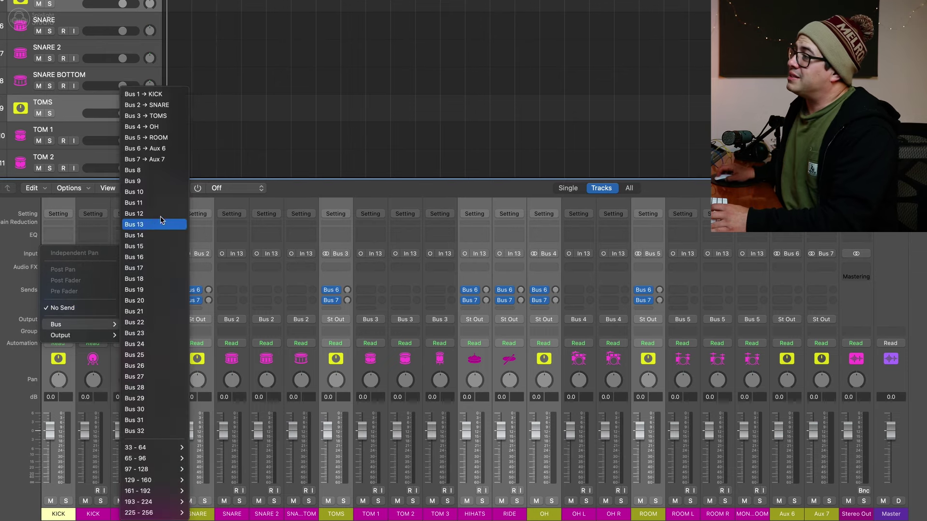
{"action": "left_click", "coordinate": [150, 172]}
Step: Rename Aux 6, Aux 7 and Aux 8 as CRUSHER, SATURATE and EXCITE
{"action": "type", "text": "CRUSHER"}
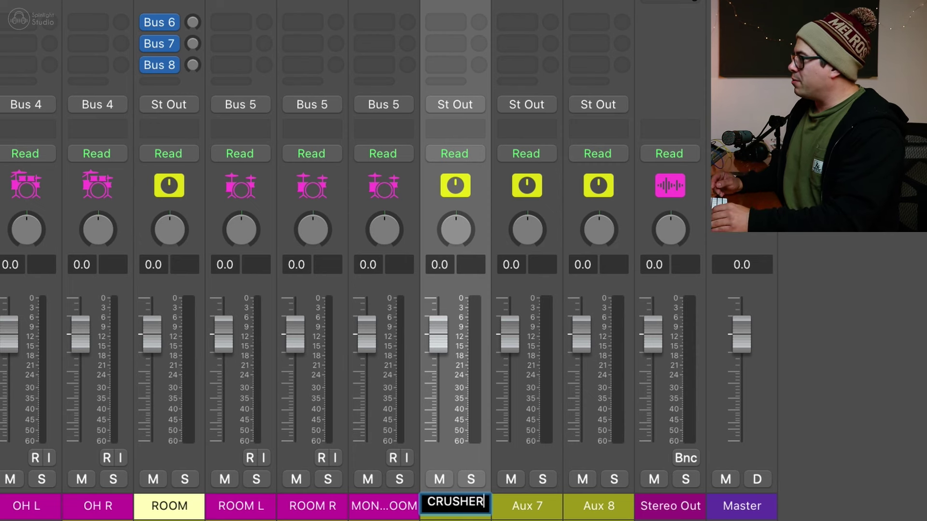
{"action": "key", "text": "Tab"}
{"action": "type", "text": "SA"}
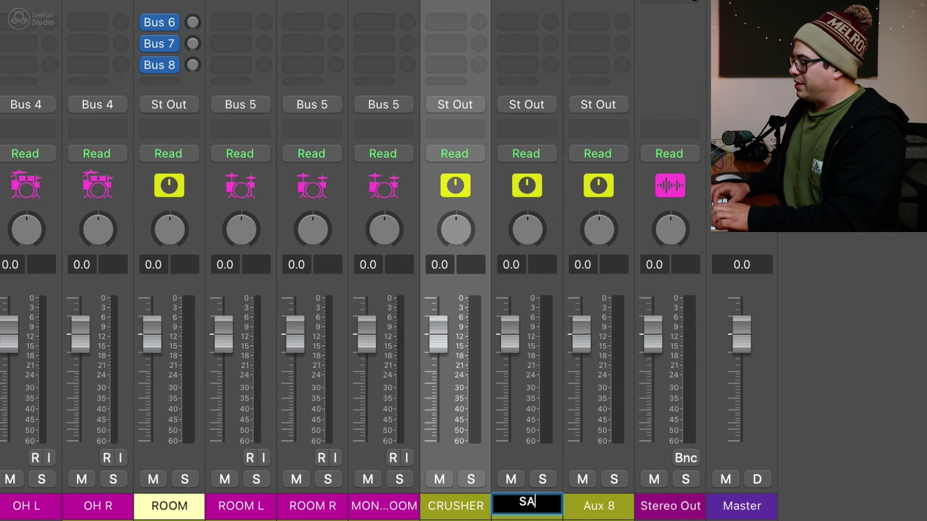
{"action": "type", "text": "TURATE"}
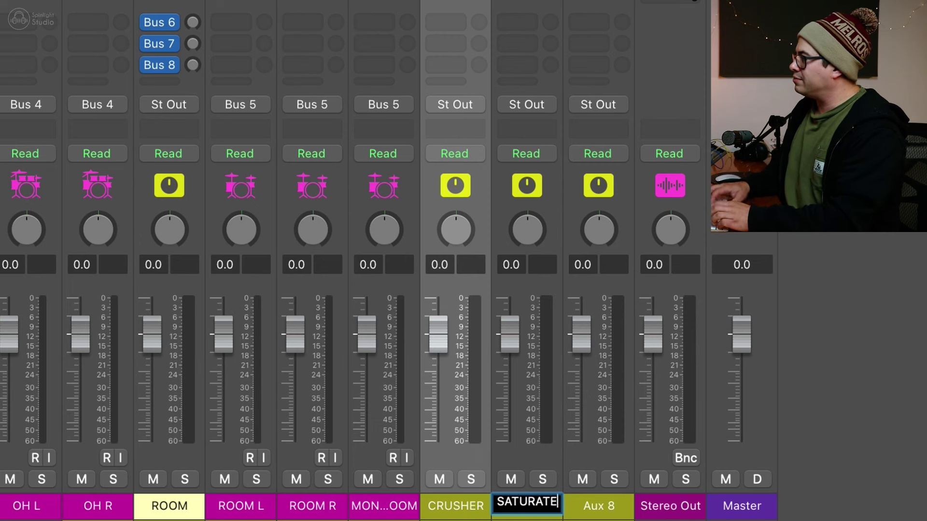
{"action": "key", "text": "Tab"}
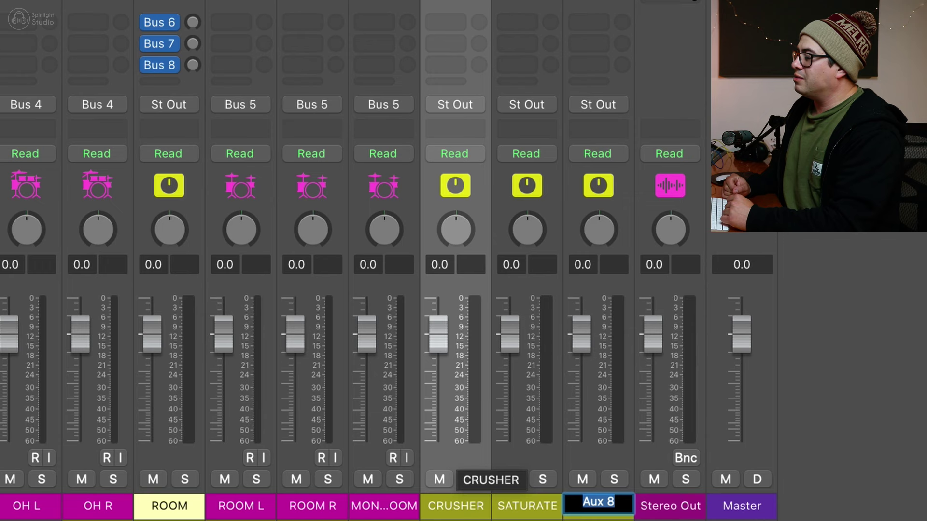
{"action": "type", "text": "EXCITE"}
{"action": "key", "text": "Return"}
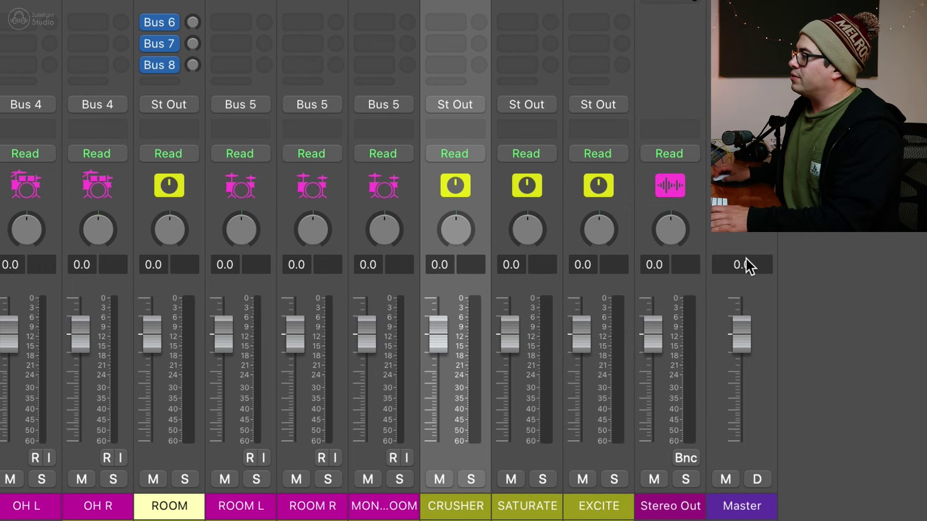
Step: Create tracks for CRUSHER, SATURATE and EXCITE and move them to the top of the track list
{"action": "left_click_drag", "start_coordinate": [463, 184], "coordinate": [582, 193]}
{"action": "right_click", "coordinate": [585, 193]}
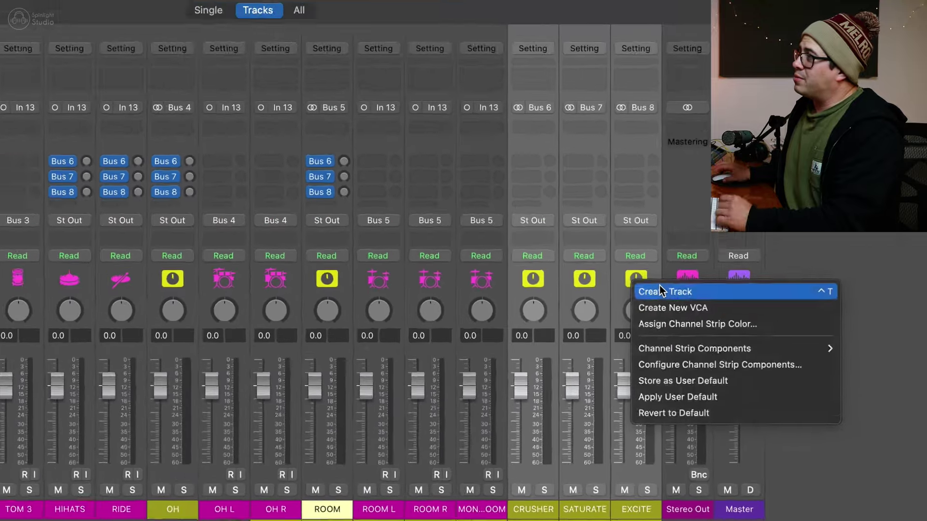
{"action": "left_click", "coordinate": [631, 203]}
{"action": "key", "text": "x"}
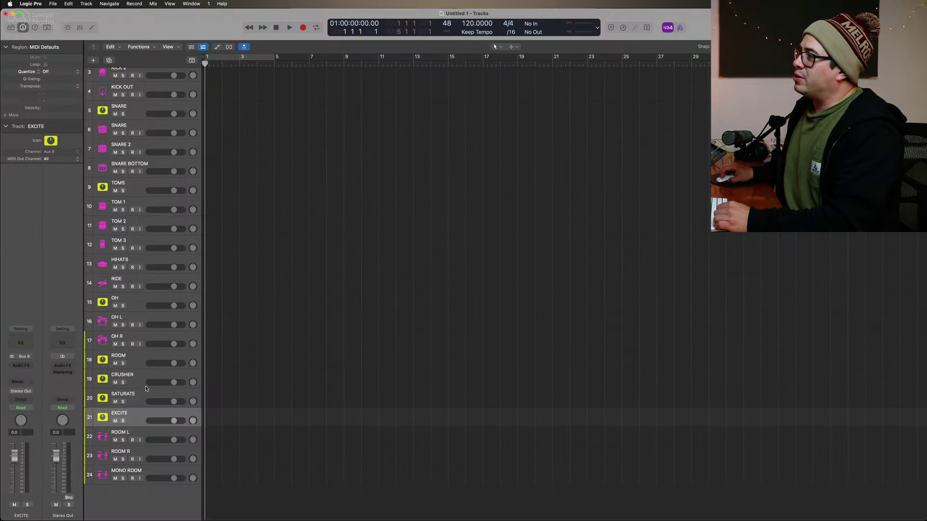
{"action": "left_click_drag", "start_coordinate": [137, 376], "coordinate": [214, 113]}
Step: Color the KICK, SNARE, TOMS, OH and ROOM aux channels dark magenta
{"action": "key", "text": "x"}
{"action": "left_click", "coordinate": [202, 405]}
{"action": "left_click", "coordinate": [299, 405], "text": "shift"}
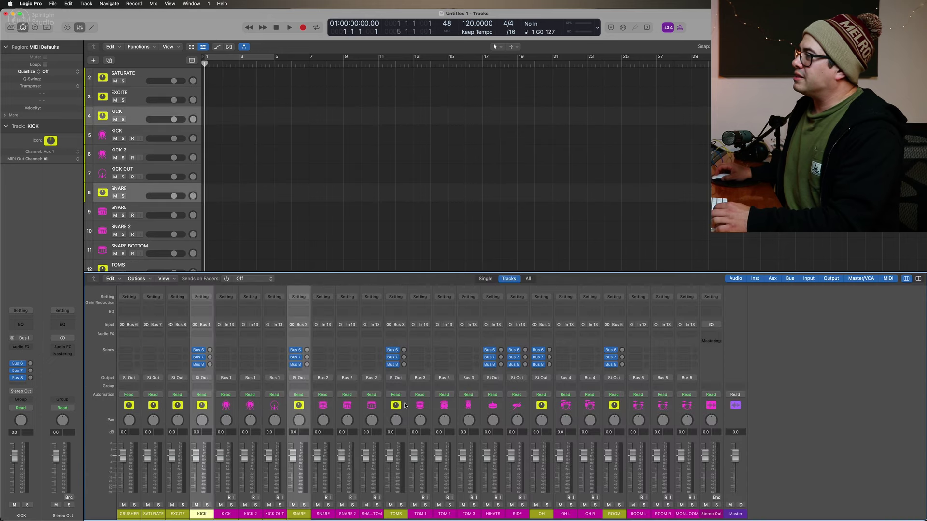
{"action": "left_click", "coordinate": [396, 406], "text": "shift"}
{"action": "left_click", "coordinate": [541, 405], "text": "shift"}
{"action": "left_click", "coordinate": [614, 406], "text": "shift"}
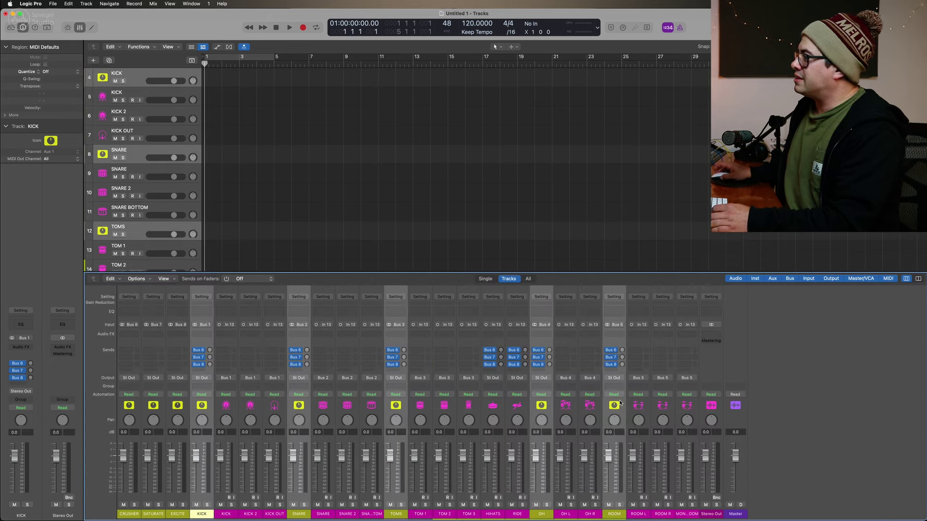
{"action": "key", "text": "alt+c"}
{"action": "left_click", "coordinate": [299, 406], "text": "shift"}
{"action": "left_click", "coordinate": [396, 406], "text": "shift"}
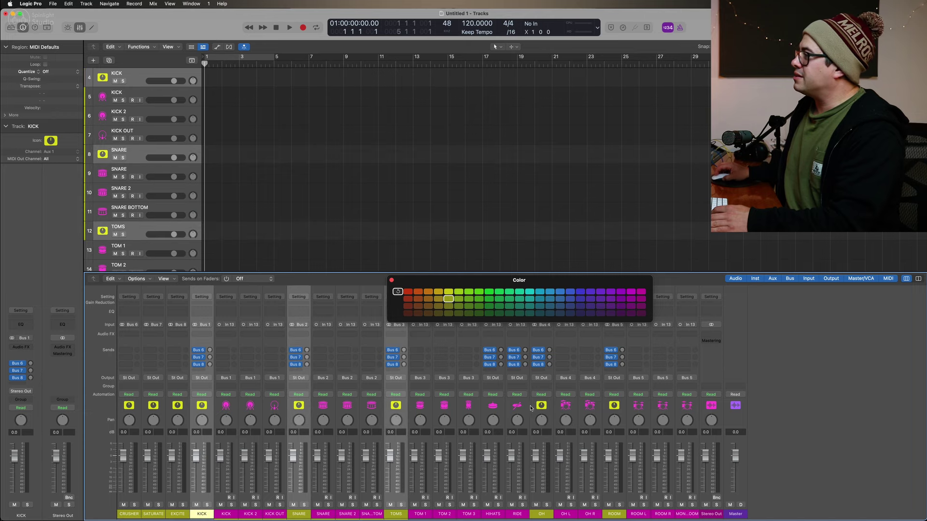
{"action": "left_click", "coordinate": [542, 406], "text": "shift"}
{"action": "left_click", "coordinate": [614, 406], "text": "shift"}
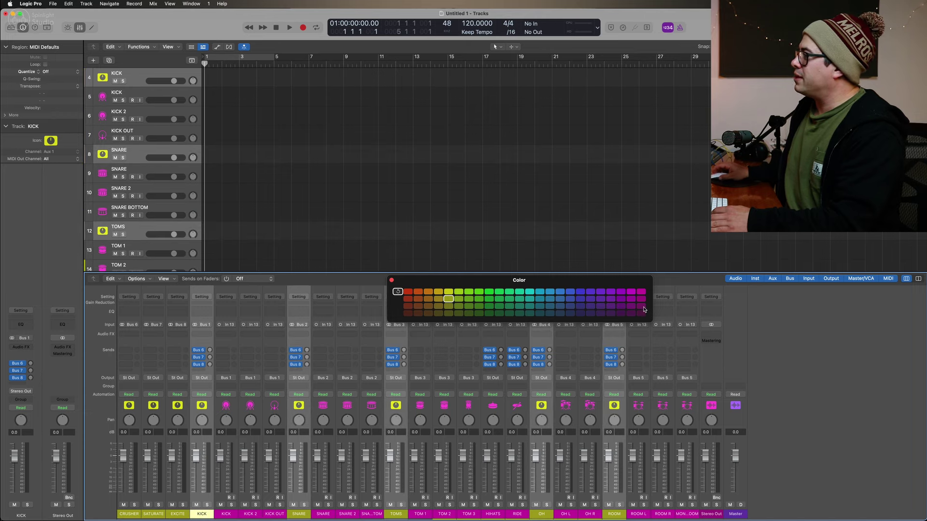
{"action": "left_click", "coordinate": [642, 306]}
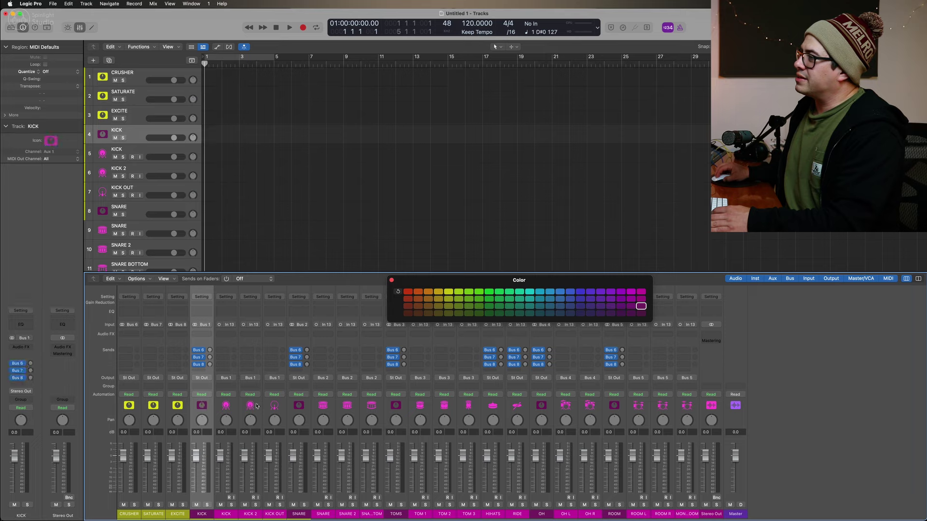
{"action": "left_click", "coordinate": [299, 405], "text": "shift"}
{"action": "left_click", "coordinate": [396, 405], "text": "shift"}
{"action": "left_click", "coordinate": [535, 406], "text": "shift"}
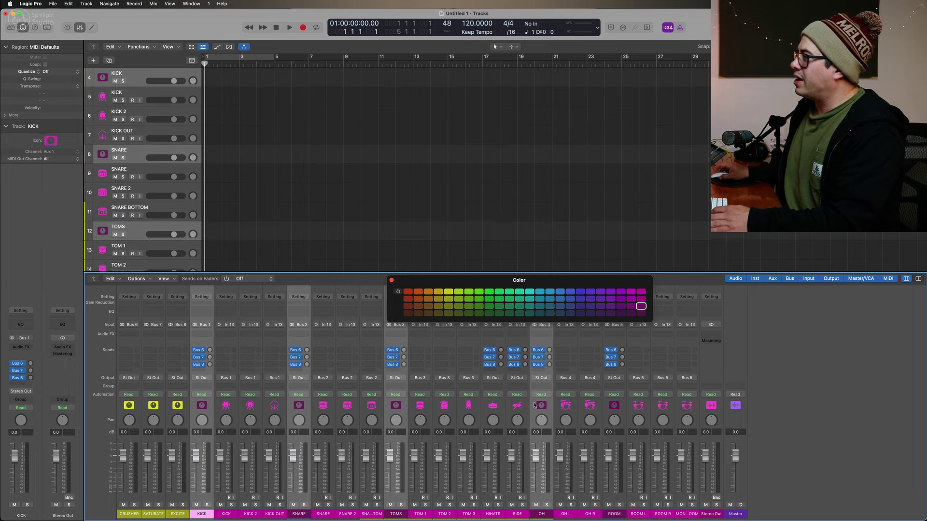
{"action": "left_click", "coordinate": [138, 406]}
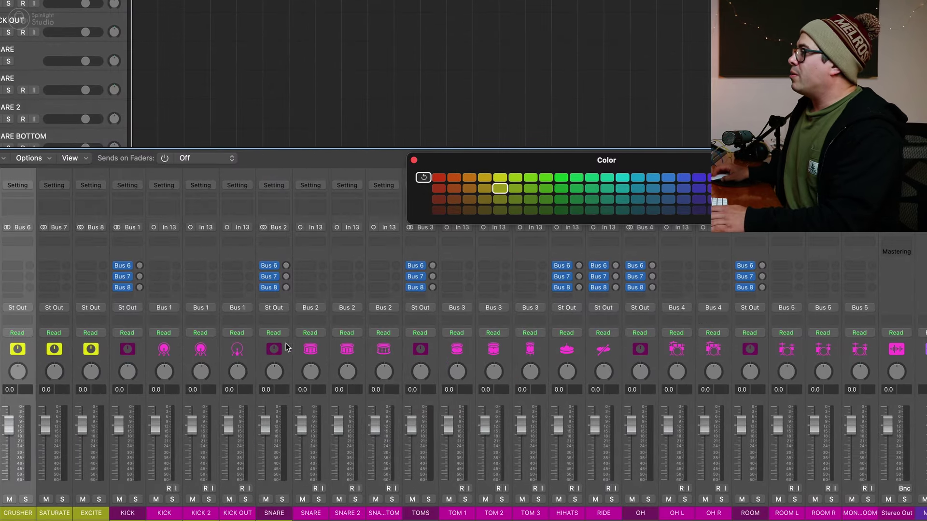
Step: Add Bus 9 and Bus 10 sends to the SNARE aux channel
{"action": "left_click", "coordinate": [299, 395]}
{"action": "left_click", "coordinate": [276, 337]}
{"action": "left_click", "coordinate": [272, 294]}
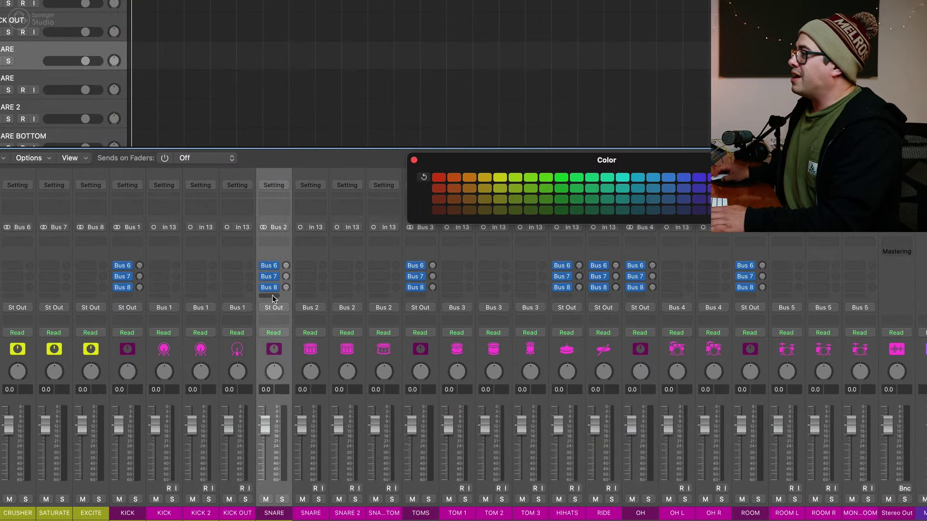
{"action": "left_click", "coordinate": [272, 293]}
{"action": "mouse_move", "coordinate": [302, 313]}
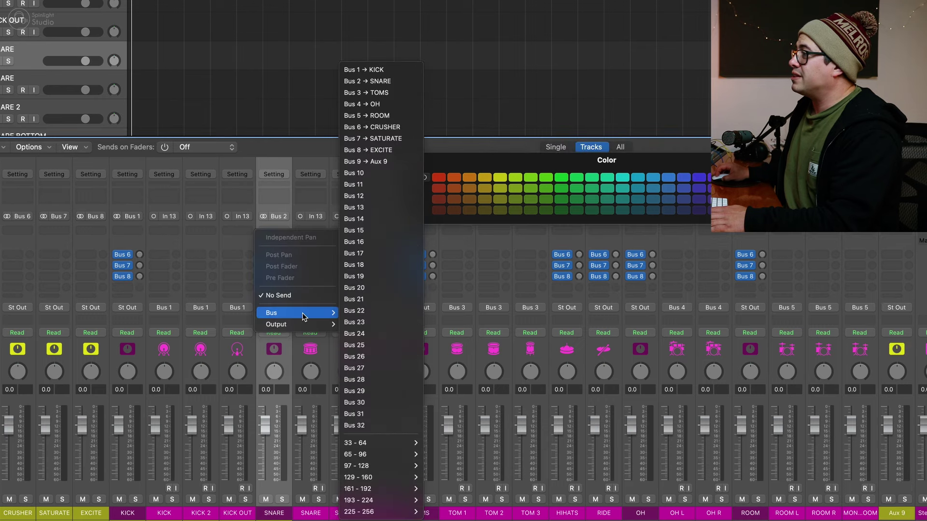
{"action": "left_click", "coordinate": [354, 173]}
Step: Add a Bus 11 send to the TOMS aux channel
{"action": "left_click", "coordinate": [421, 277]}
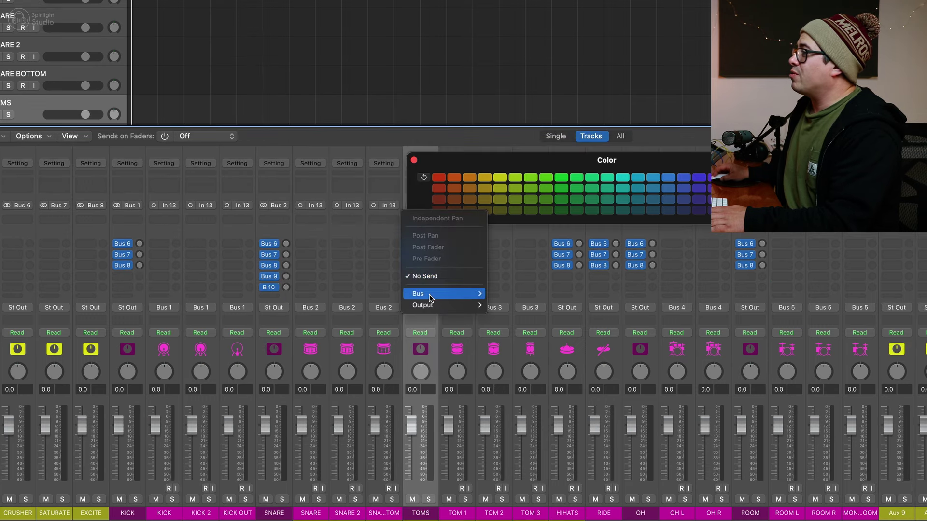
{"action": "mouse_move", "coordinate": [431, 296]}
{"action": "left_click", "coordinate": [507, 185]}
Step: Rename Aux 9, Aux 10 and Aux 11 as SN SHRT, SN LONG and TOM VERB
{"action": "double_click", "coordinate": [897, 512]}
{"action": "type", "text": "SN SHO"}
{"action": "key", "text": "BackSpace"}
{"action": "type", "text": "RT"}
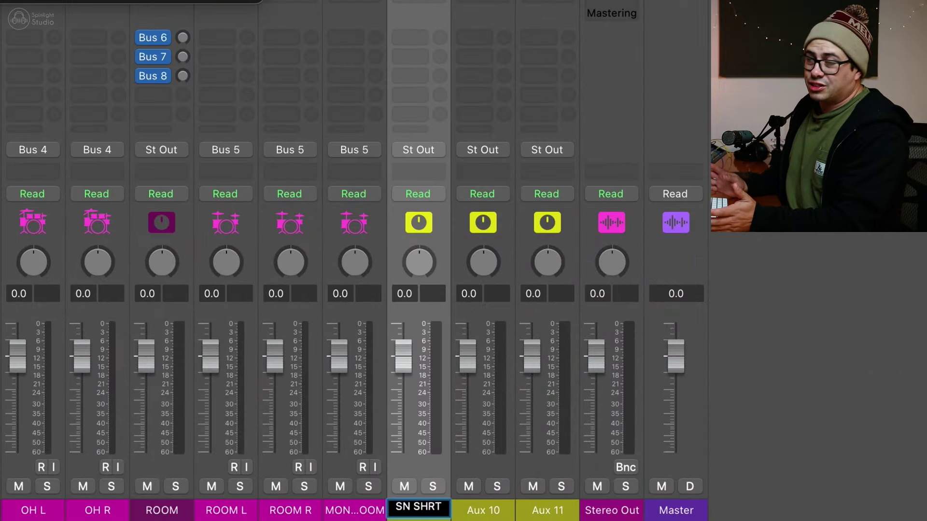
{"action": "key", "text": "Tab"}
{"action": "type", "text": "SN LONG"}
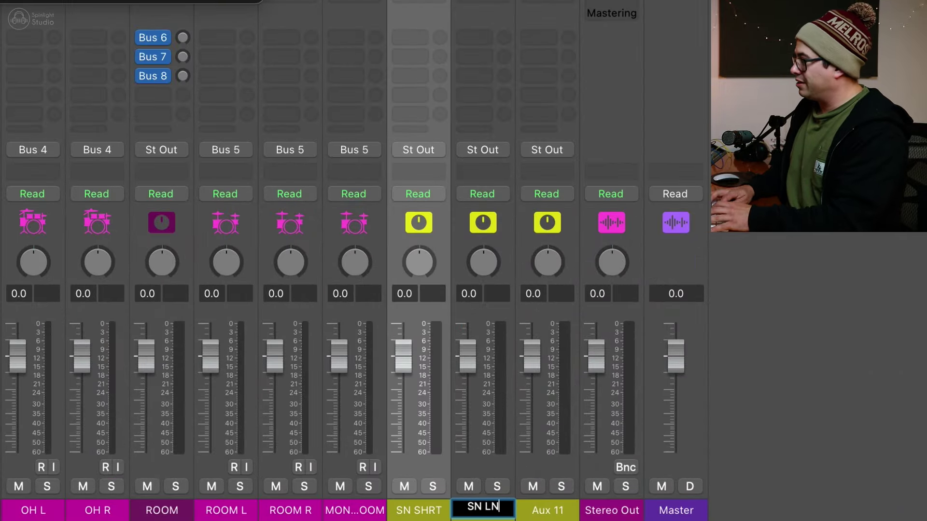
{"action": "key", "text": "Tab"}
{"action": "type", "text": "TOM VERB"}
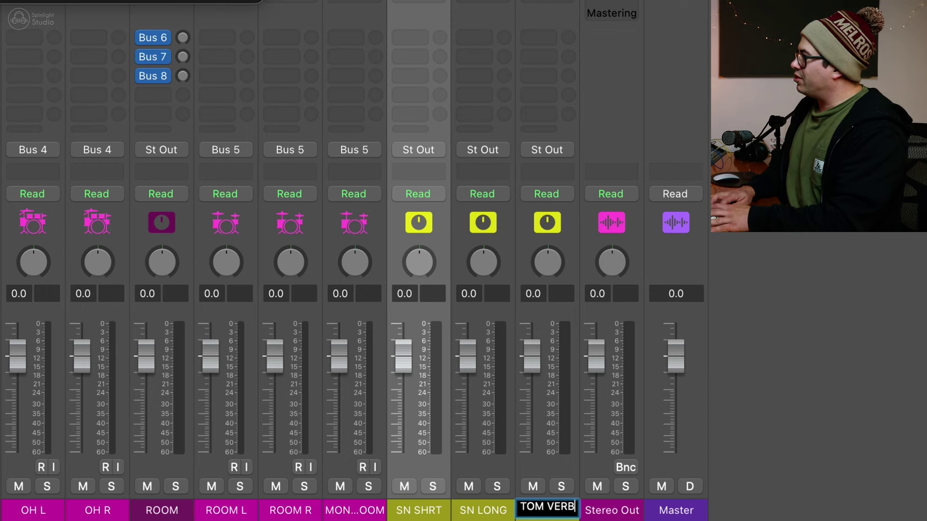
{"action": "key", "text": "Return"}
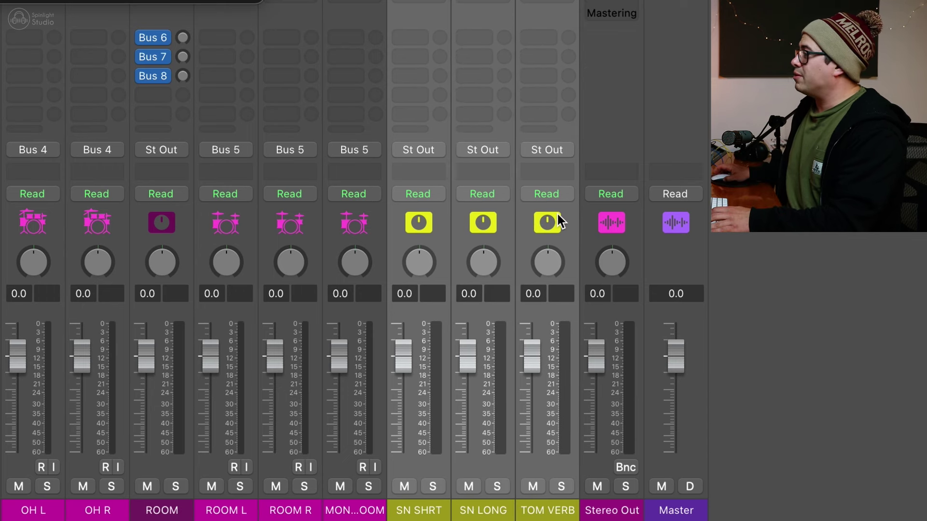
Step: Create tracks for the SN SHRT, SN LONG and TOM VERB aux channels and hide the mixer
{"action": "right_click", "coordinate": [563, 222]}
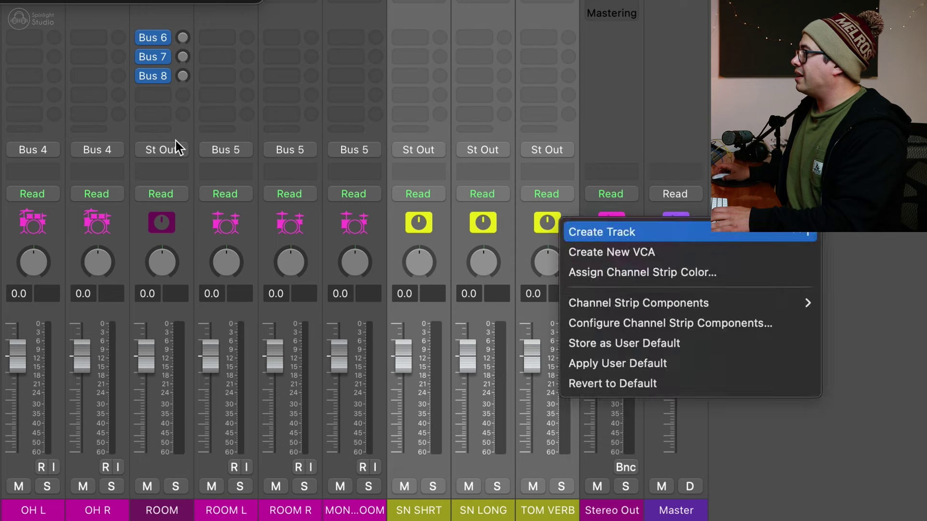
{"action": "key", "text": "Return"}
{"action": "key", "text": "x"}
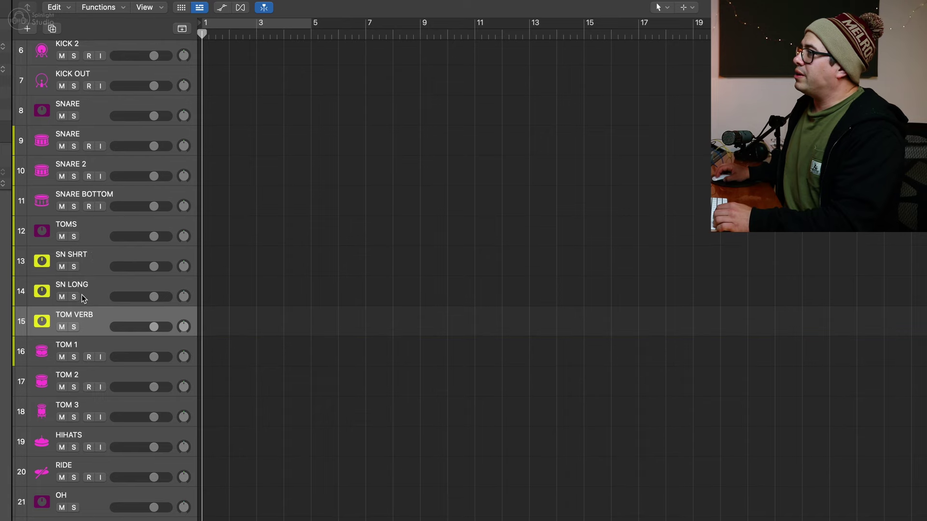
Step: Move the SN SHRT and SN LONG tracks above the SNARE aux track, and TOM VERB above the TOMS aux track
{"action": "scroll", "coordinate": [85, 298], "scroll_direction": "up", "scroll_amount": 2}
{"action": "left_click", "coordinate": [91, 301]}
{"action": "left_click", "coordinate": [100, 323]}
{"action": "left_click", "coordinate": [94, 302], "text": "shift"}
{"action": "left_click_drag", "start_coordinate": [93, 294], "coordinate": [94, 150]}
{"action": "left_click_drag", "start_coordinate": [97, 366], "coordinate": [99, 337]}
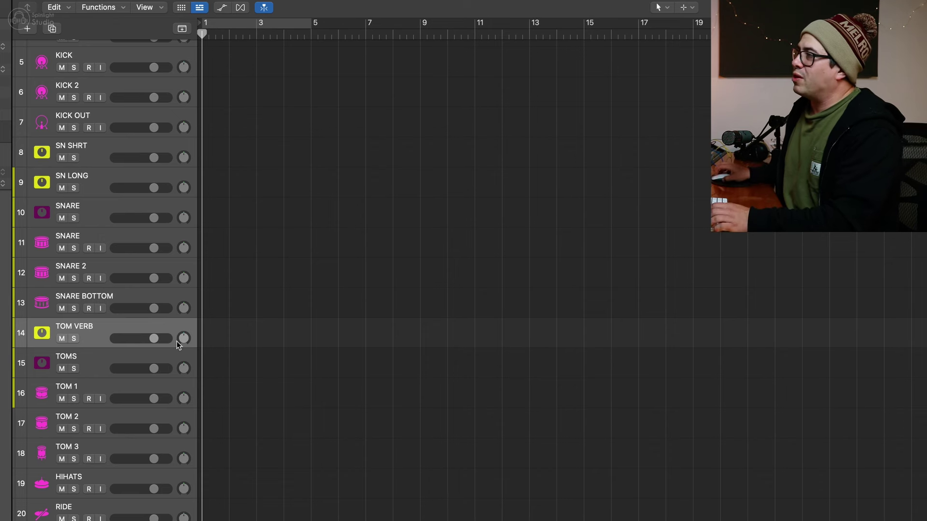
Step: Group all tracks from CRUSHER to MONO ROOM into a summing track stack
{"action": "scroll", "coordinate": [93, 51], "scroll_direction": "up", "scroll_amount": 4}
{"action": "left_click", "coordinate": [94, 51]}
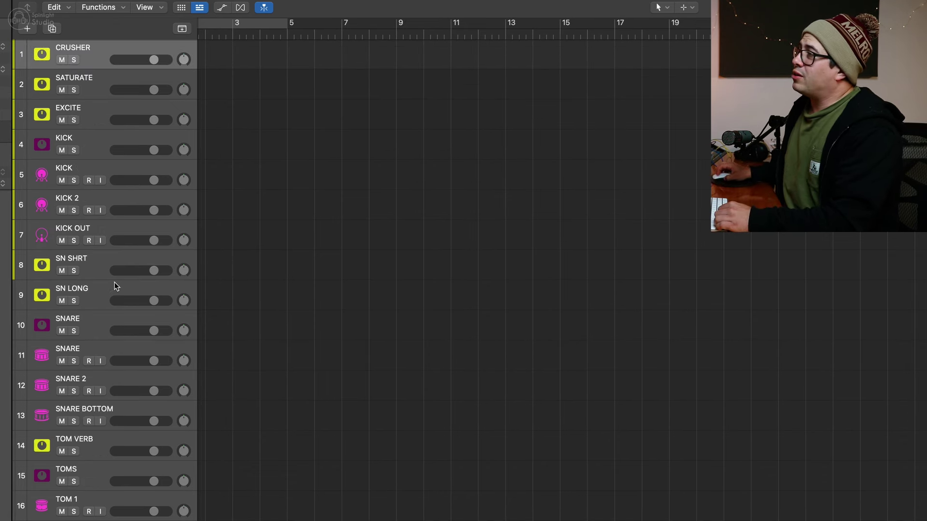
{"action": "key", "text": "super+Up"}
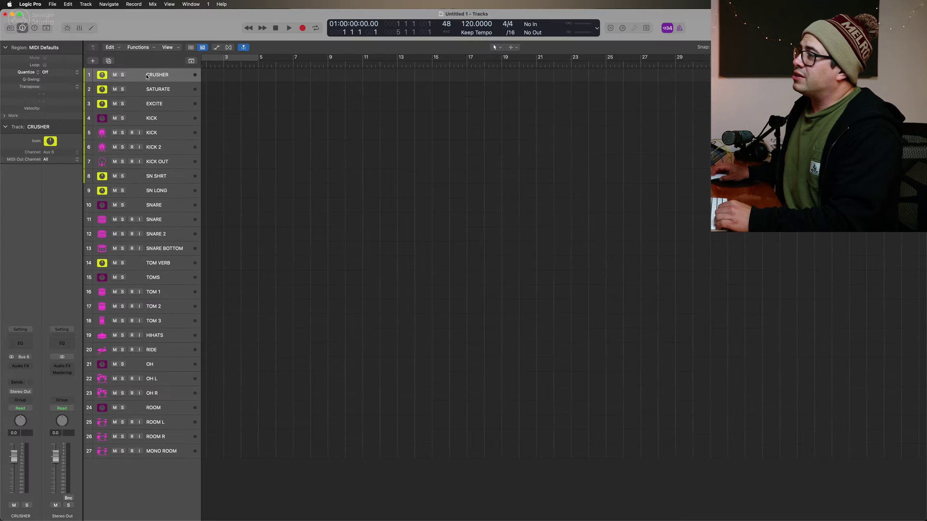
{"action": "key", "text": "super+a"}
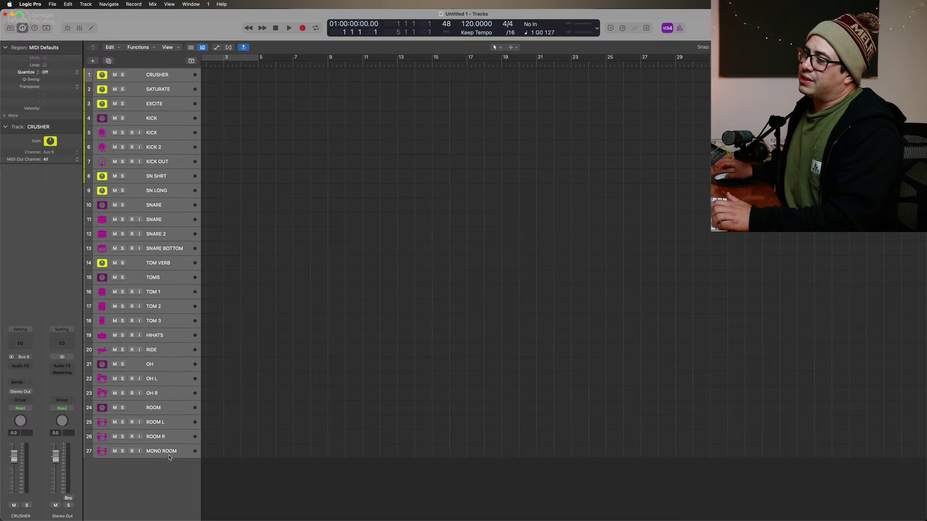
{"action": "right_click", "coordinate": [178, 208]}
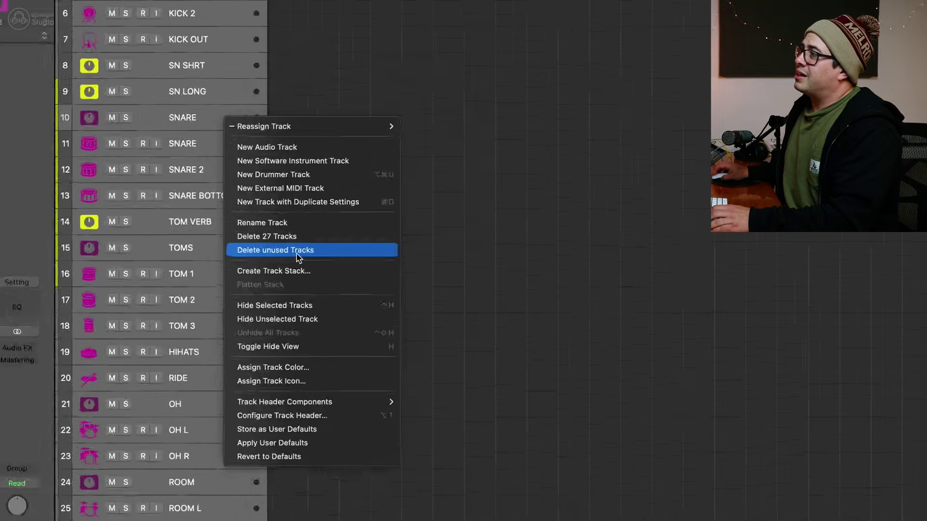
{"action": "left_click", "coordinate": [421, 242]}
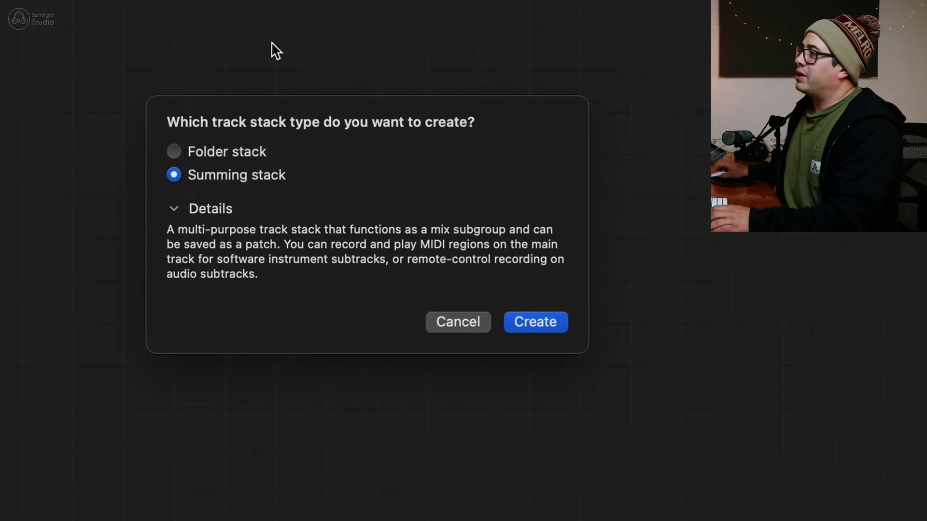
{"action": "left_click", "coordinate": [540, 317]}
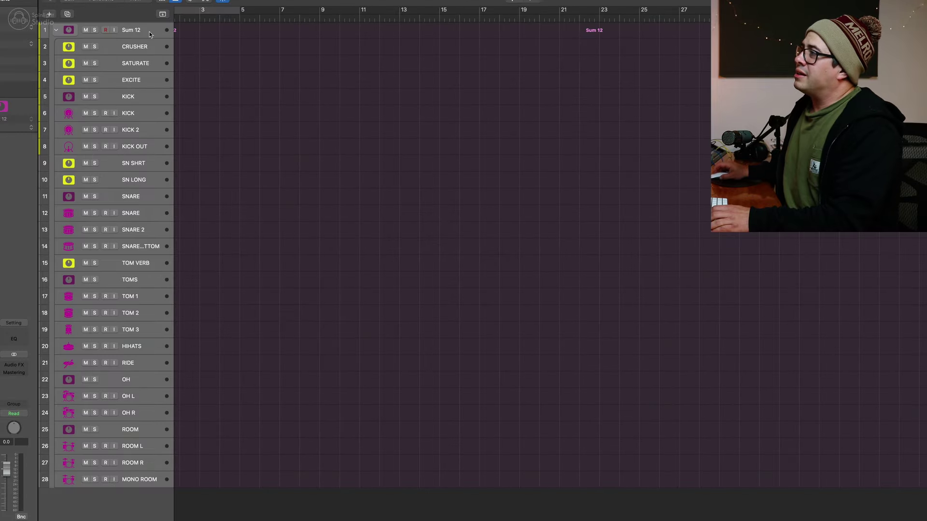
Step: Rename the new summing stack's main track as DRUMS
{"action": "double_click", "coordinate": [137, 30]}
{"action": "type", "text": "DRUM"}
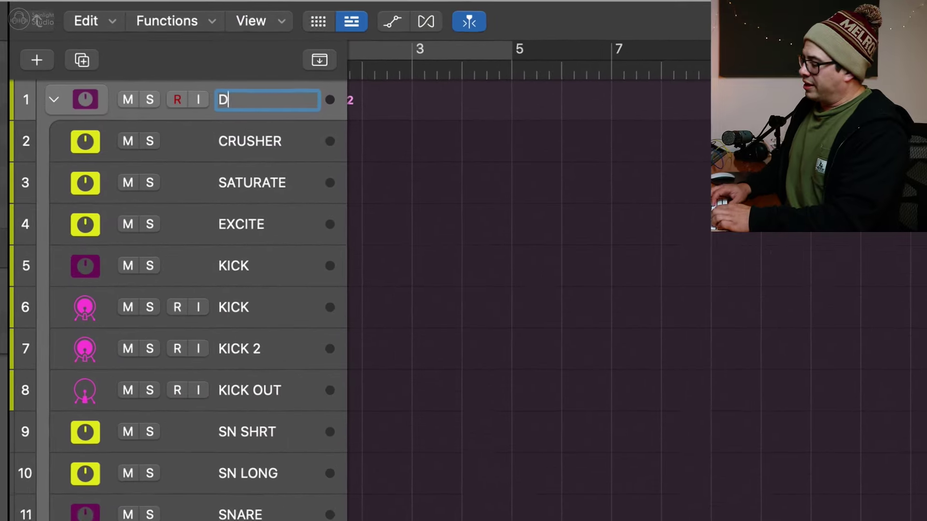
{"action": "type", "text": "S"}
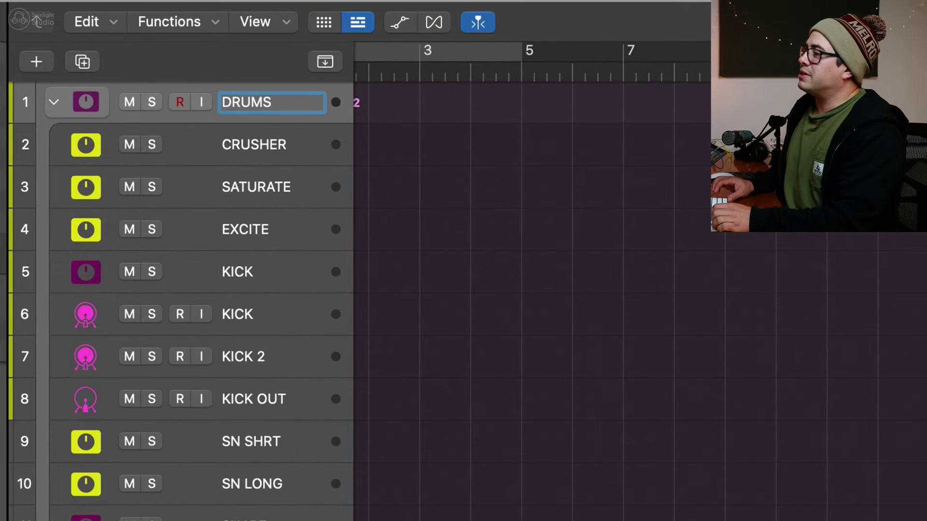
{"action": "key", "text": "Return"}
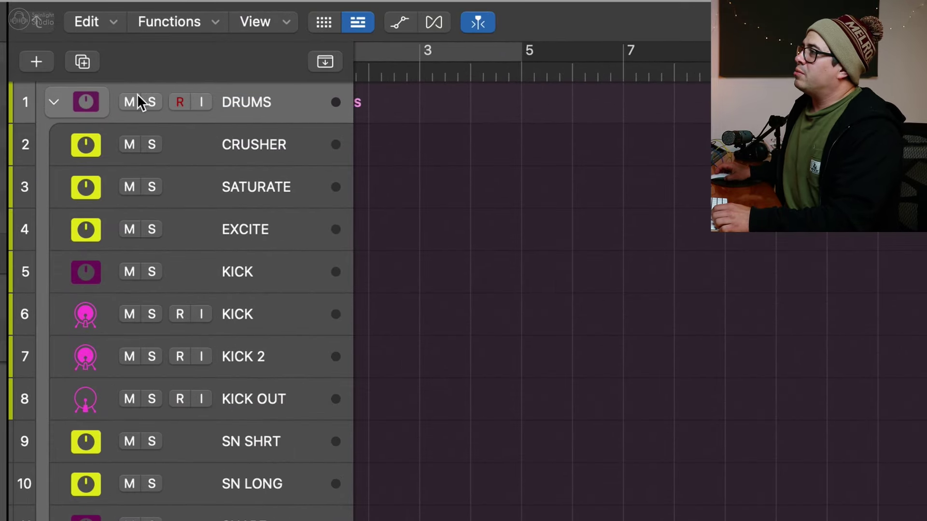
Step: Give the DRUMS stack the full drum kit icon and color its channel bright magenta
{"action": "left_click", "coordinate": [90, 98]}
{"action": "left_click", "coordinate": [164, 44]}
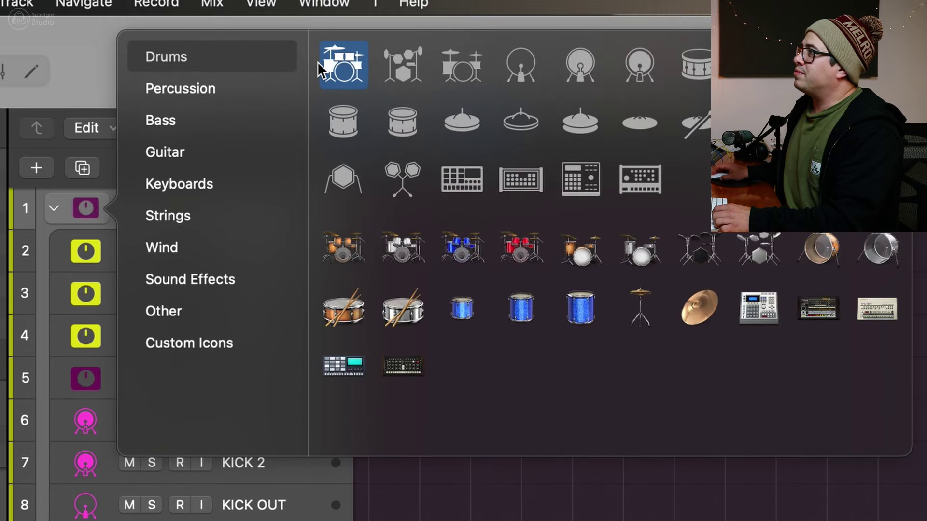
{"action": "left_click", "coordinate": [340, 65]}
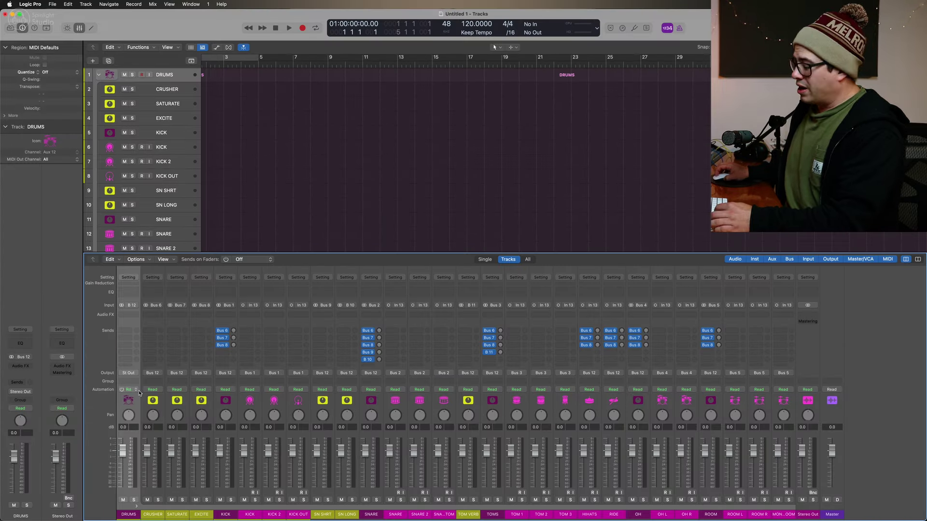
{"action": "key", "text": "alt+c"}
{"action": "left_click", "coordinate": [640, 293]}
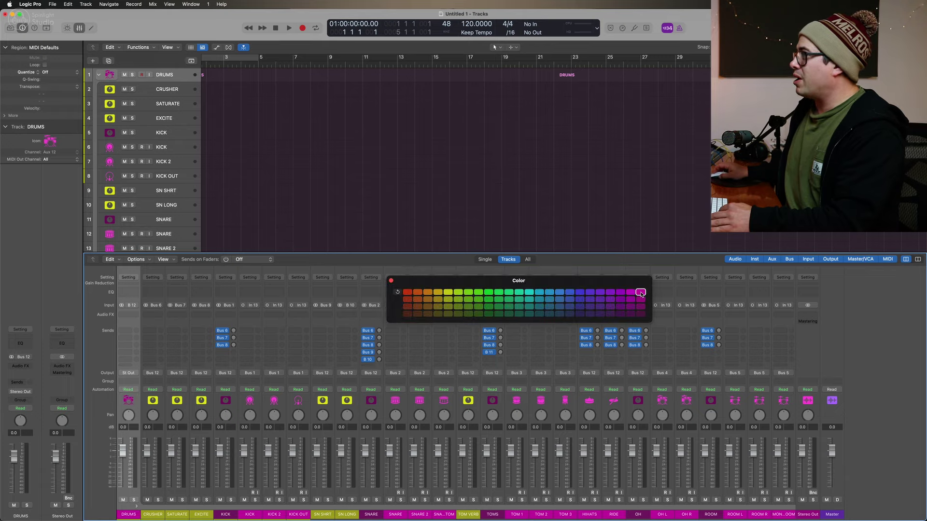
{"action": "left_click", "coordinate": [391, 280]}
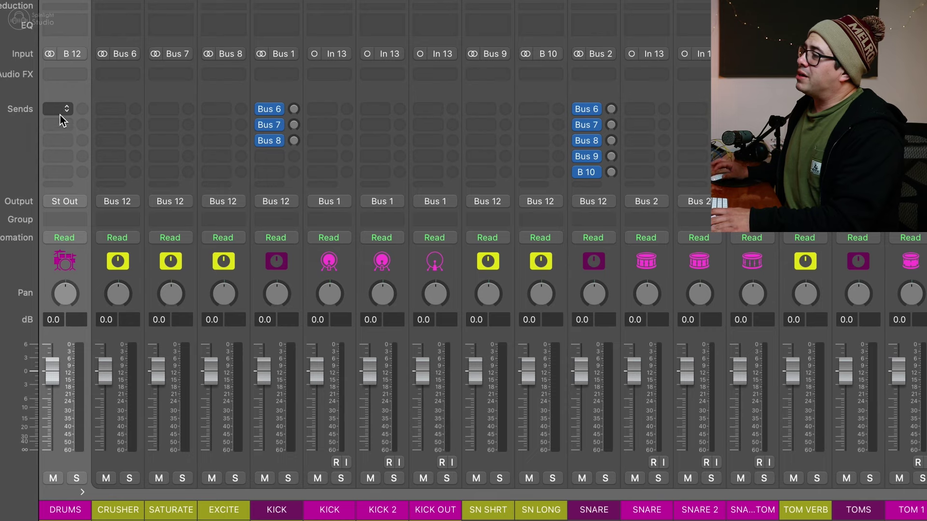
Step: Add a Bus 13 send to the DRUMS channel and rename its new aux as DRUM VERB
{"action": "left_click", "coordinate": [60, 115]}
{"action": "mouse_move", "coordinate": [103, 133]}
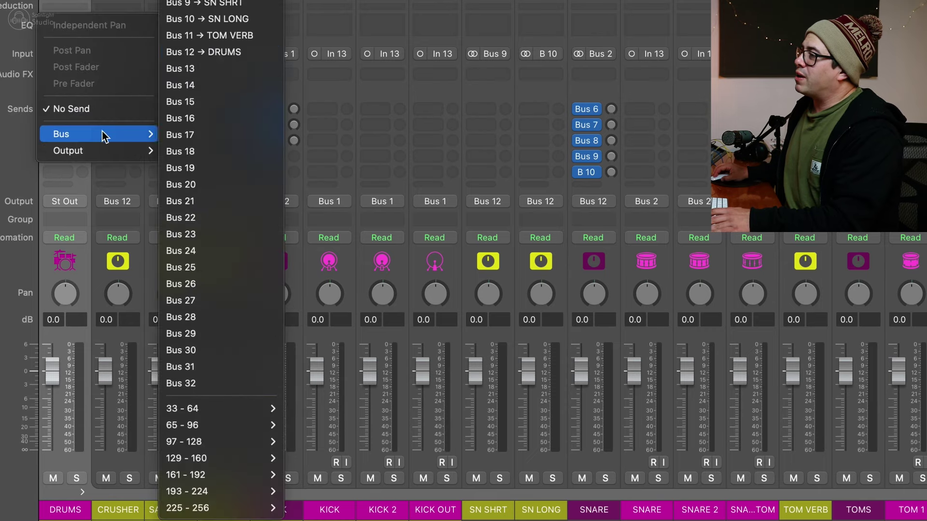
{"action": "left_click", "coordinate": [181, 71]}
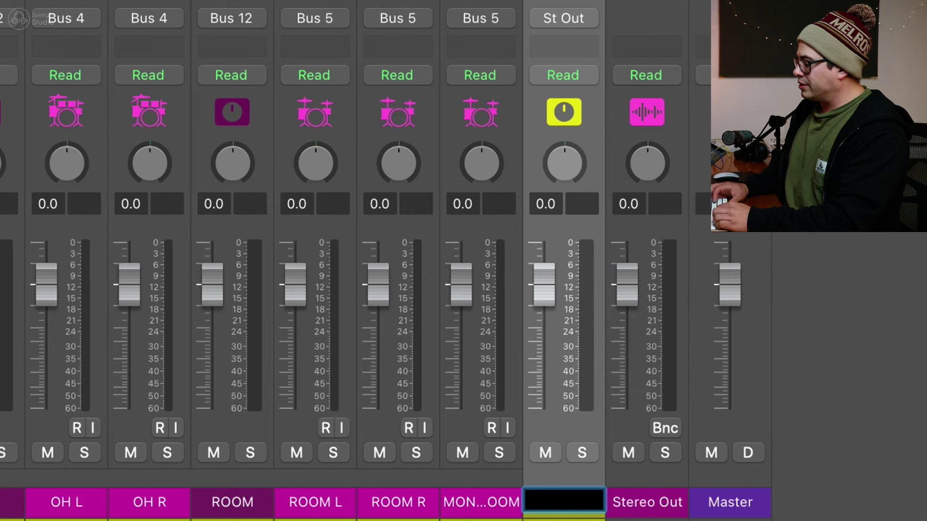
{"action": "type", "text": "DRUM VERB"}
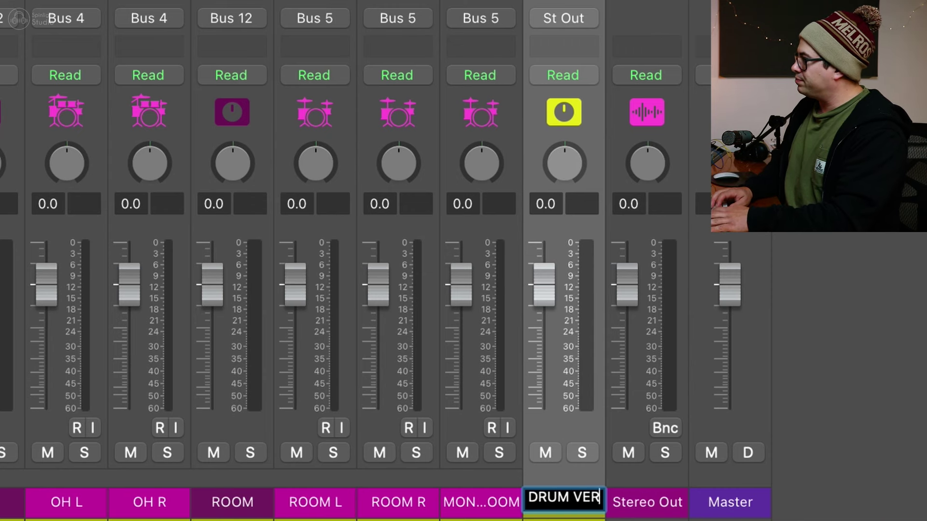
{"action": "key", "text": "Return"}
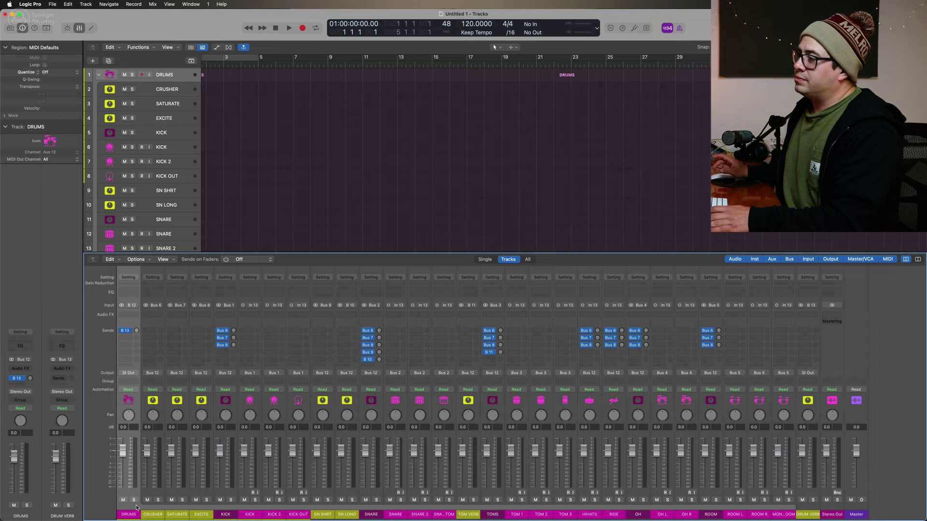
{"action": "left_click", "coordinate": [136, 506]}
{"action": "left_click", "coordinate": [137, 507]}
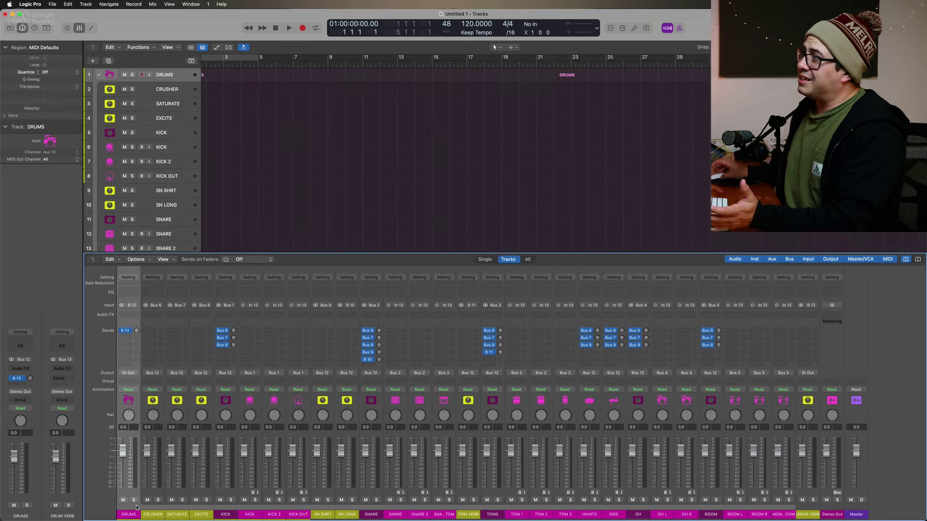
{"action": "key", "text": "x"}
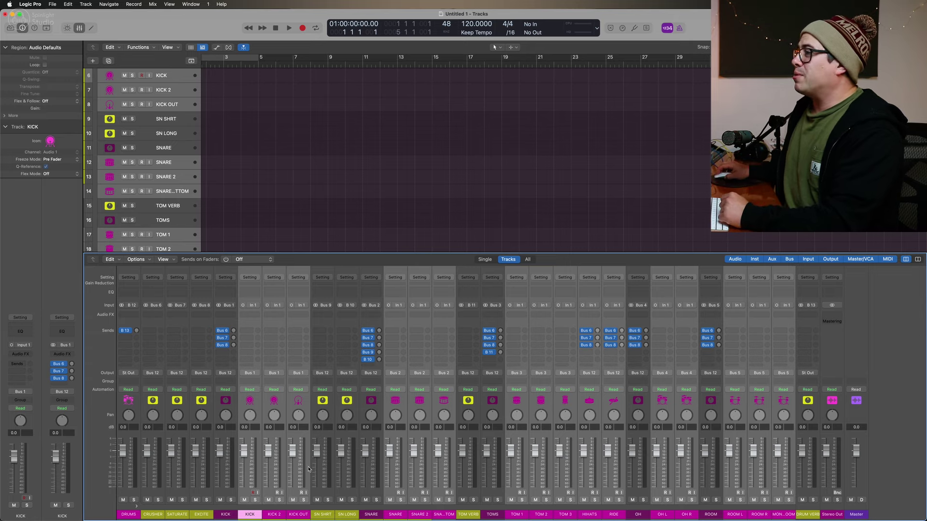
{"action": "left_click", "coordinate": [262, 407]}
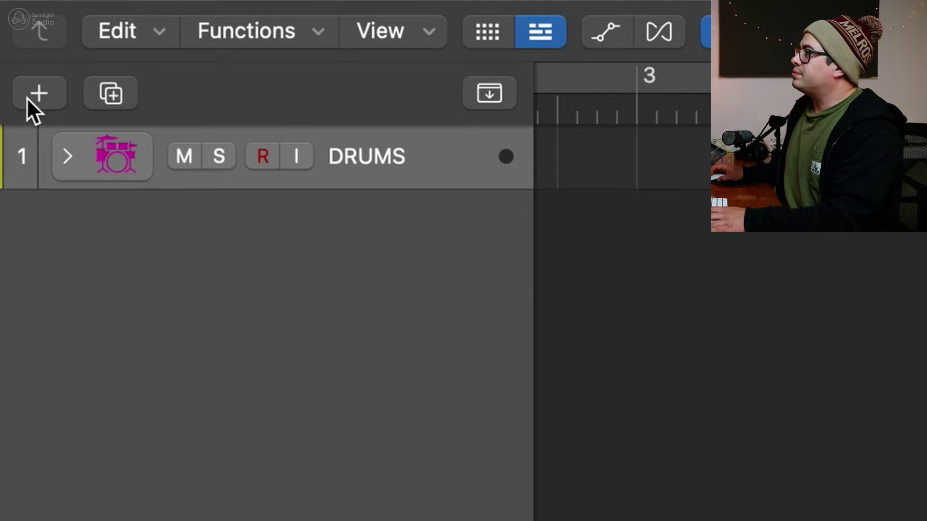
Step: Add a new audio track below the DRUMS stack, name it BASS, and duplicate it twice
{"action": "left_click", "coordinate": [38, 94]}
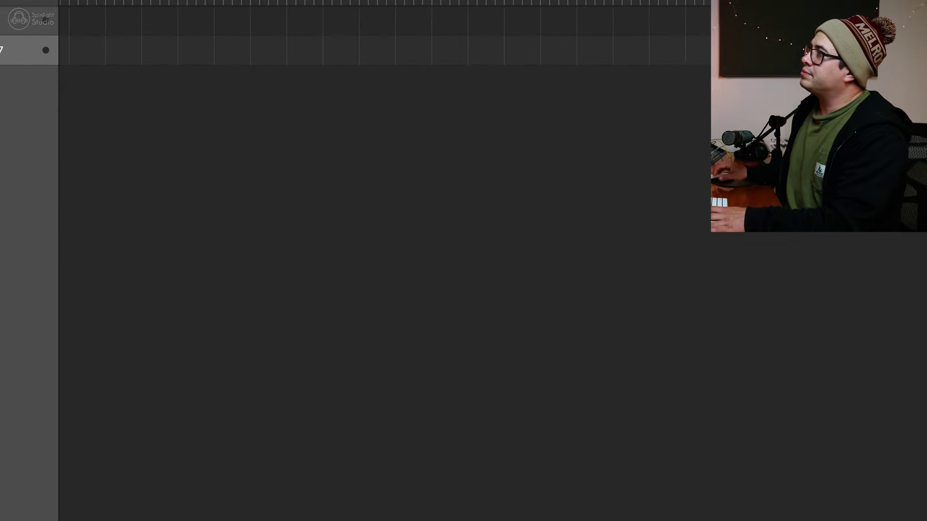
{"action": "type", "text": "BASS"}
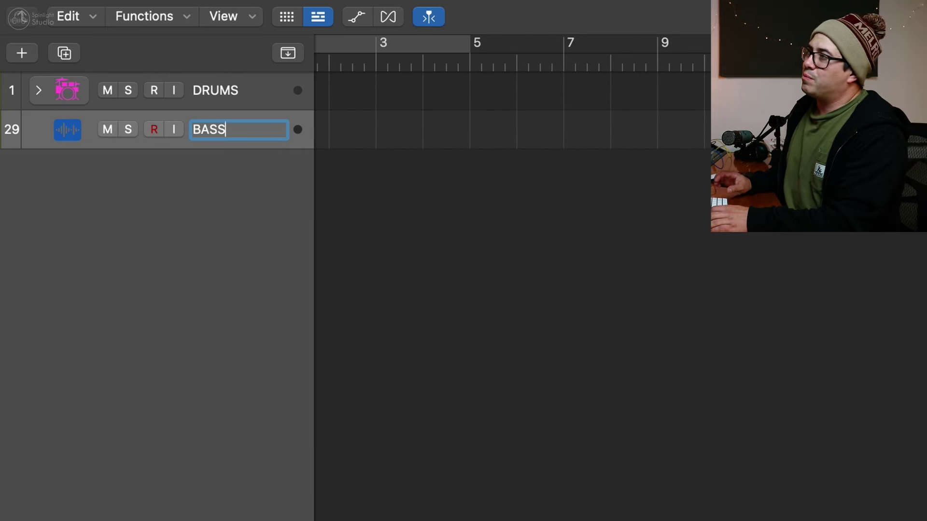
{"action": "key", "text": "Return"}
{"action": "key", "text": "super+d"}
{"action": "key", "text": "super+d"}
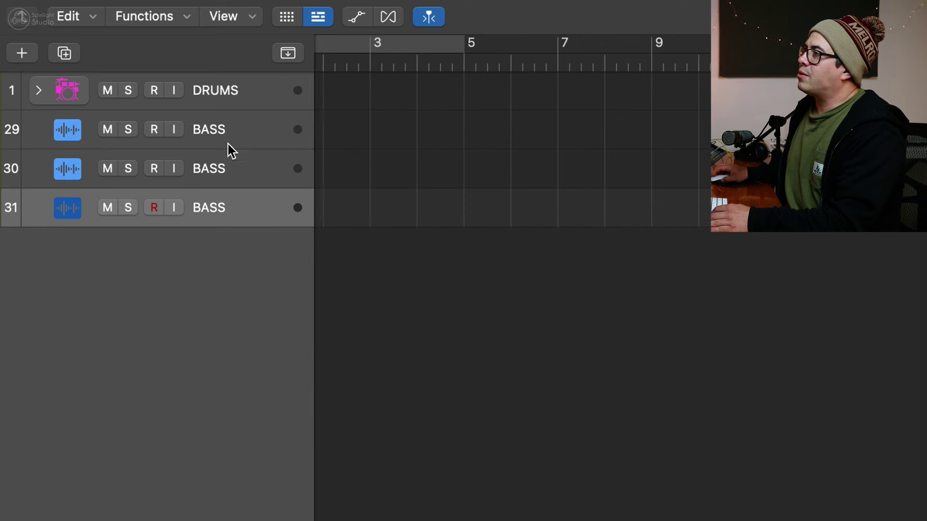
Step: Rename the three bass tracks in order as BASS DI, BASS PRE and BASS CAB
{"action": "type", "text": "DI"}
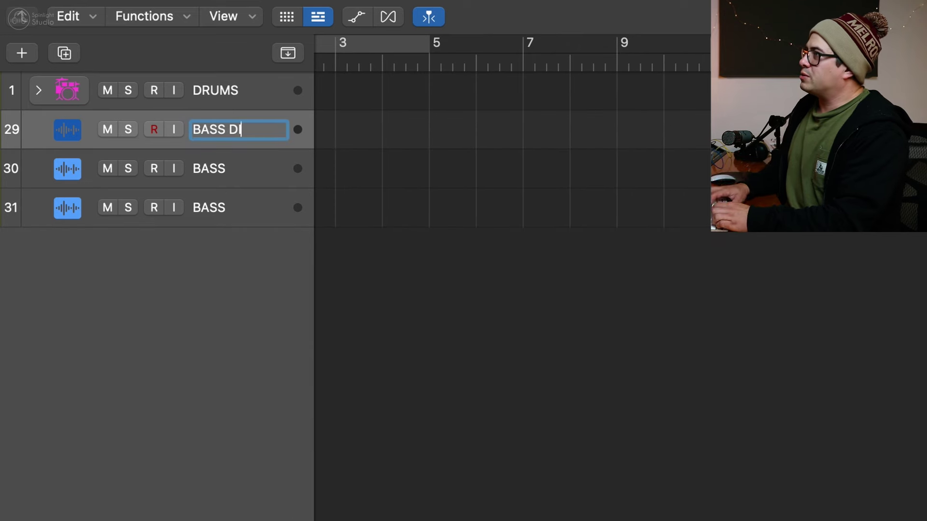
{"action": "key", "text": "Tab"}
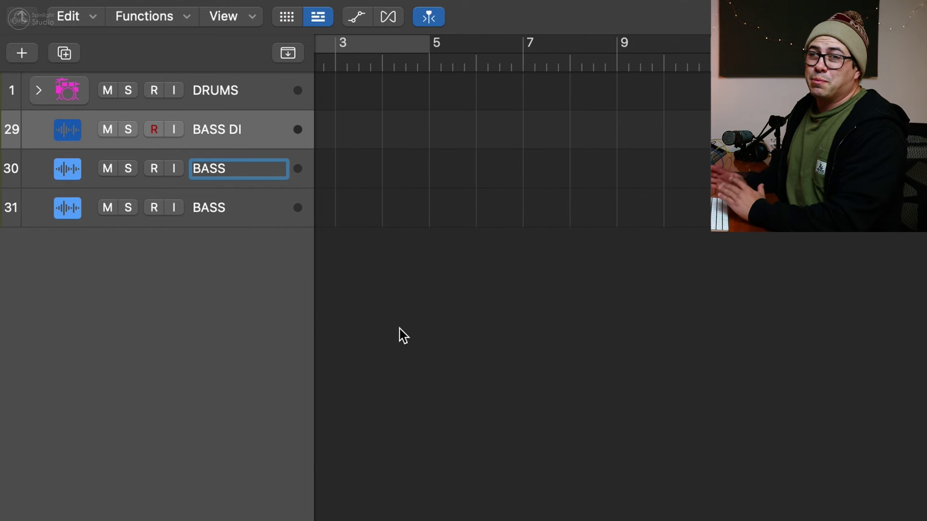
{"action": "type", "text": "PRER"}
{"action": "key", "text": "BackSpace"}
{"action": "key", "text": "Return"}
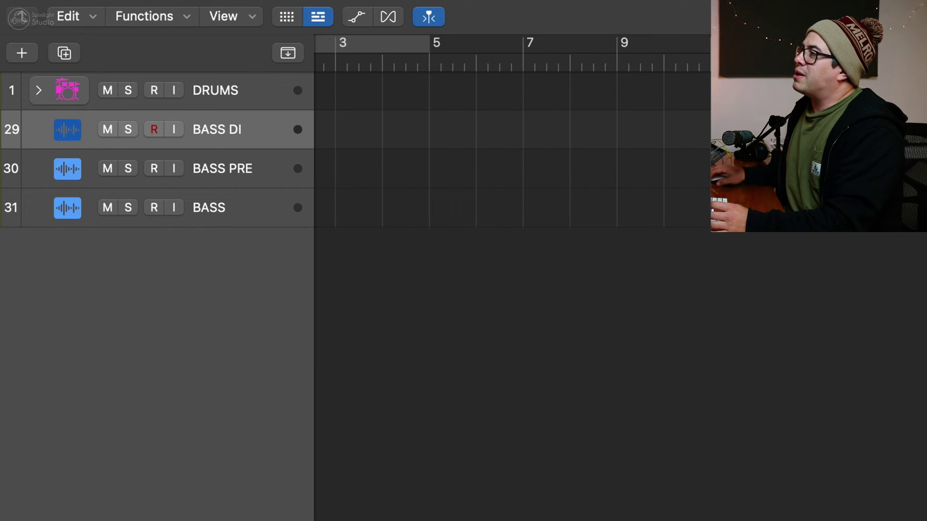
{"action": "double_click", "coordinate": [208, 209]}
{"action": "type", "text": "CAB"}
{"action": "key", "text": "Return"}
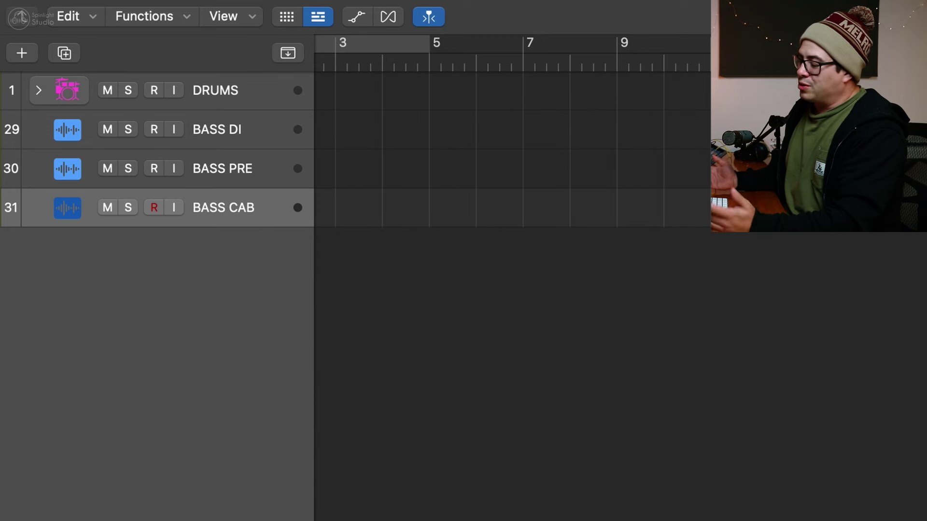
{"action": "key", "text": "super+d"}
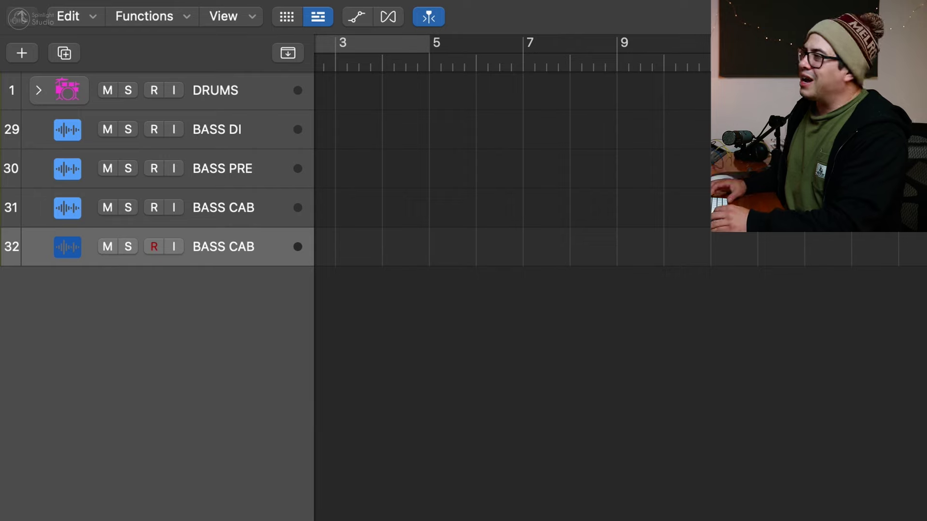
{"action": "key", "text": "super+z"}
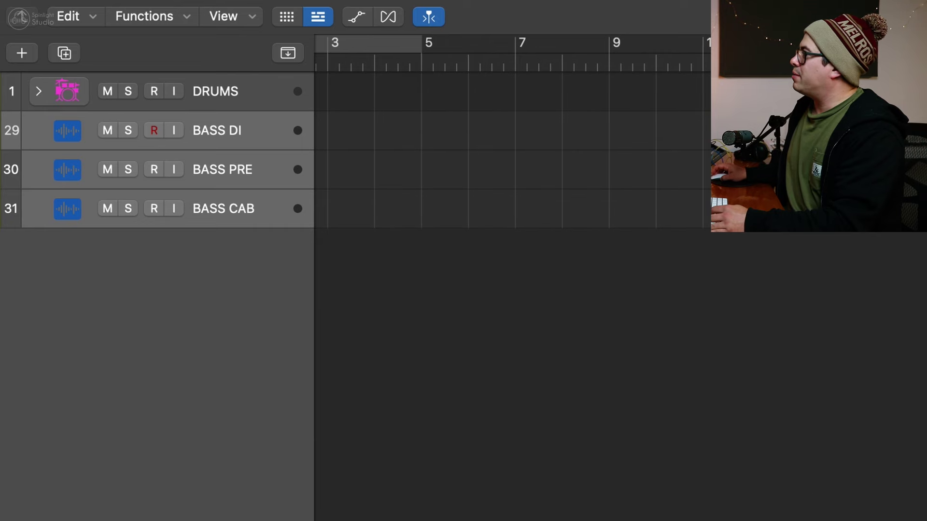
Step: Give the three bass tracks a bass guitar icon and send them all to Bus 14, with its new aux named DISTORT
{"action": "left_click", "coordinate": [74, 138]}
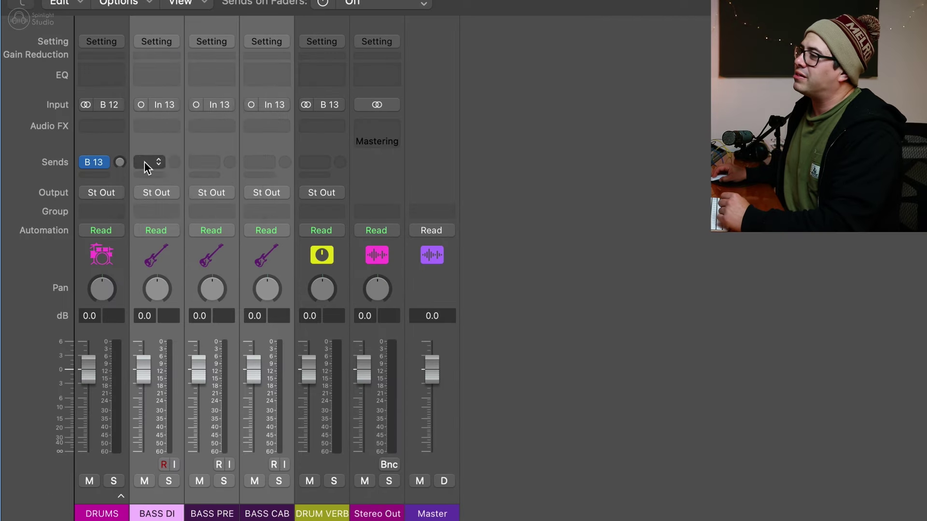
{"action": "left_click", "coordinate": [144, 161]}
{"action": "mouse_move", "coordinate": [193, 188]}
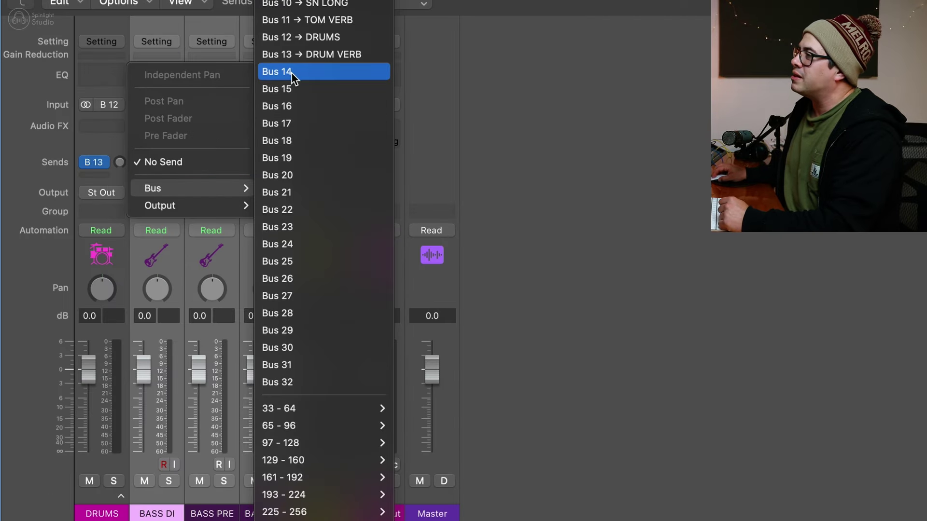
{"action": "left_click", "coordinate": [277, 72]}
{"action": "double_click", "coordinate": [382, 513]}
{"action": "type", "text": "DISTORT"}
{"action": "key", "text": "Return"}
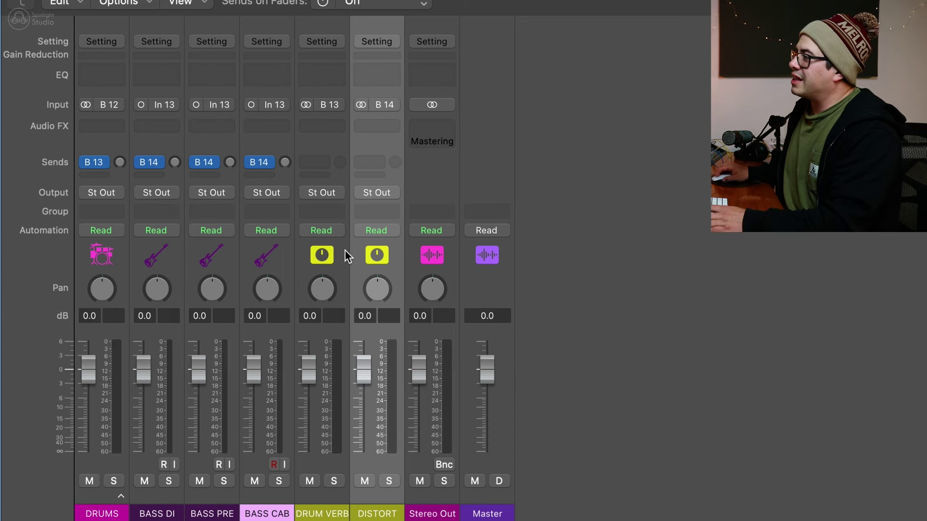
Step: Create a track in the arrangement for the DISTORT aux and close the mixer
{"action": "right_click", "coordinate": [381, 257]}
{"action": "left_click", "coordinate": [424, 260]}
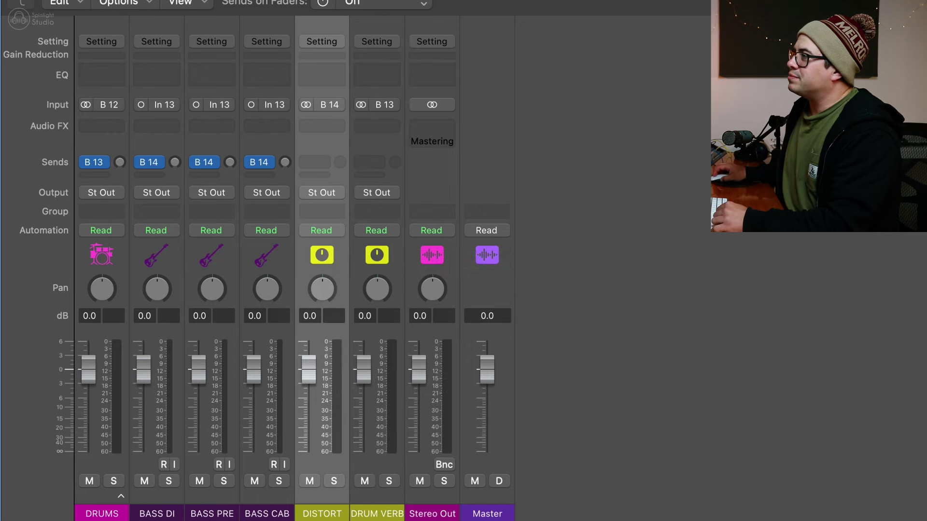
{"action": "key", "text": "x"}
Step: Group the DISTORT track and the three bass tracks into a summing track stack named BASS
{"action": "left_click", "coordinate": [249, 341]}
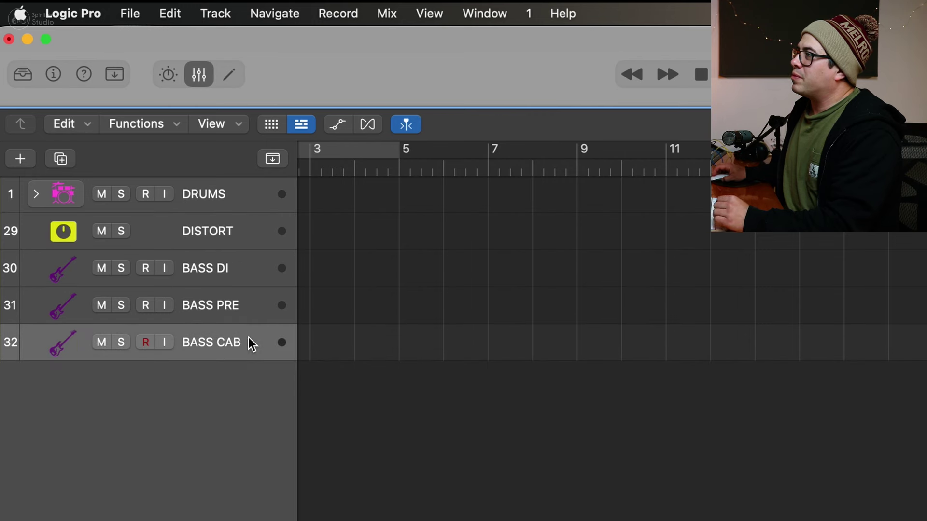
{"action": "left_click", "coordinate": [259, 233], "text": "shift"}
{"action": "right_click", "coordinate": [256, 232]}
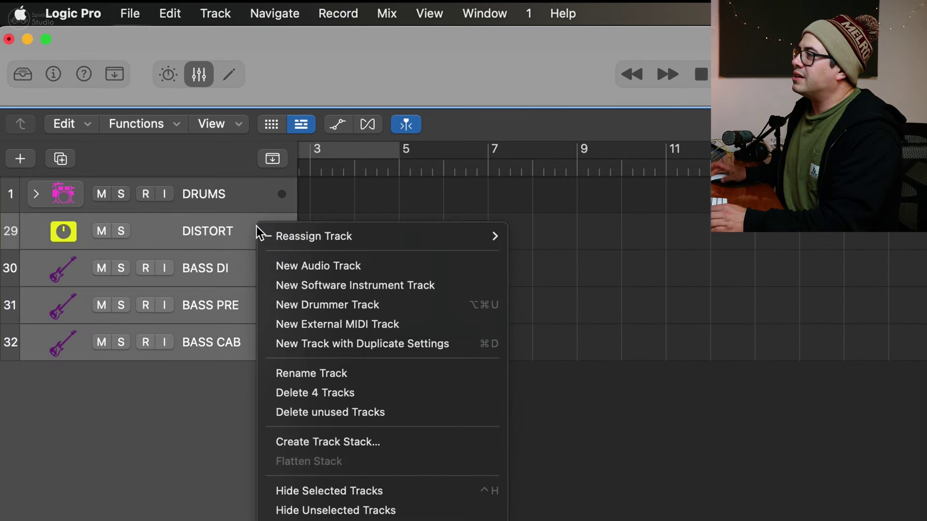
{"action": "left_click", "coordinate": [378, 445]}
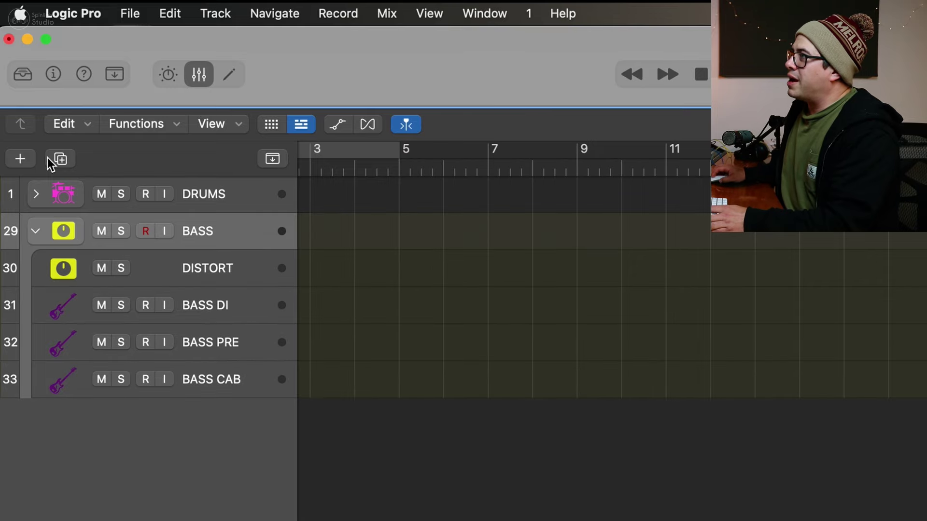
Step: Give the BASS stack's main track a bass guitar icon and color its channel dark purple
{"action": "left_click", "coordinate": [65, 233]}
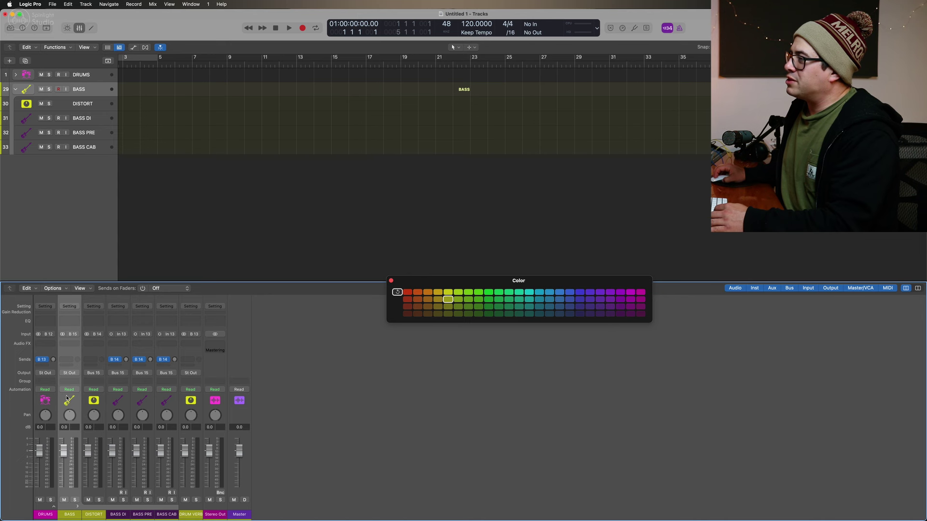
{"action": "left_click", "coordinate": [630, 314]}
{"action": "left_click", "coordinate": [117, 401]}
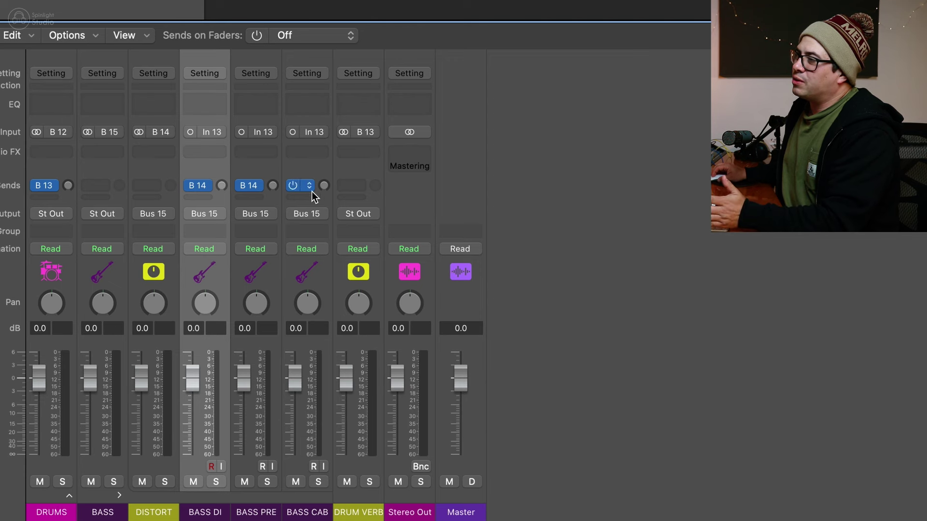
{"action": "left_click", "coordinate": [148, 273]}
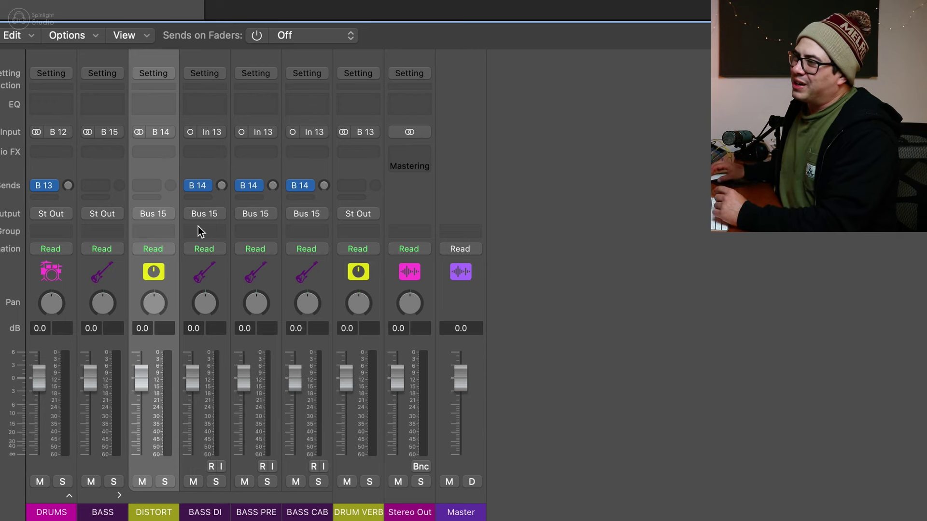
{"action": "left_click", "coordinate": [88, 274]}
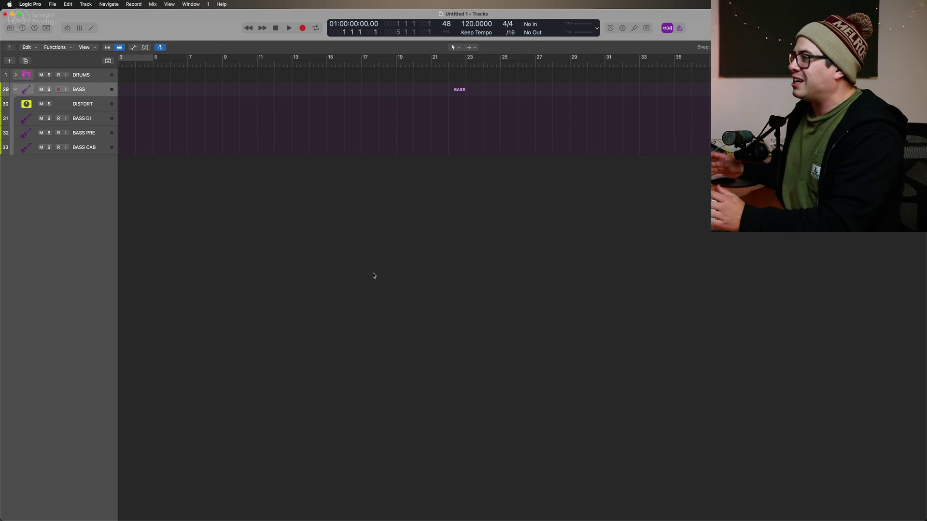
{"action": "left_click", "coordinate": [19, 104]}
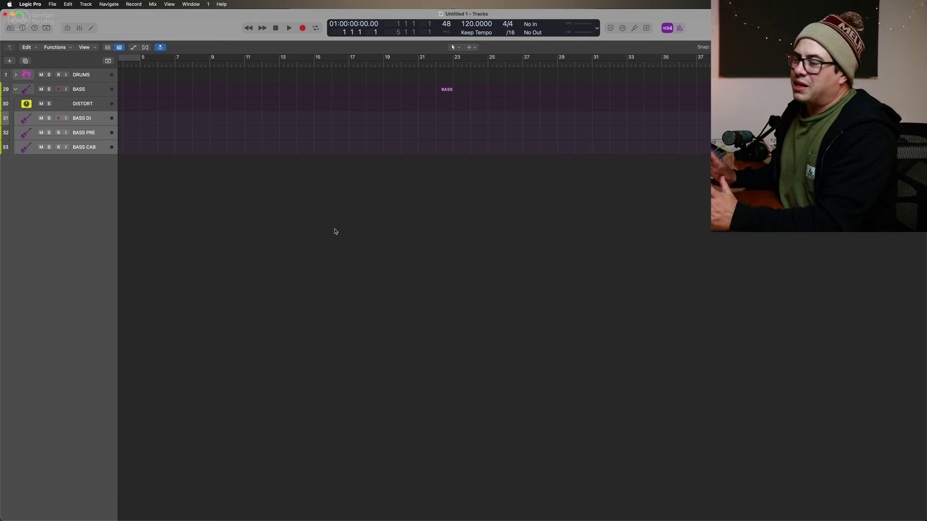
Step: Collapse the BASS stack and create 24 new audio tracks below it
{"action": "left_click", "coordinate": [15, 90]}
{"action": "key", "text": "alt+super+n"}
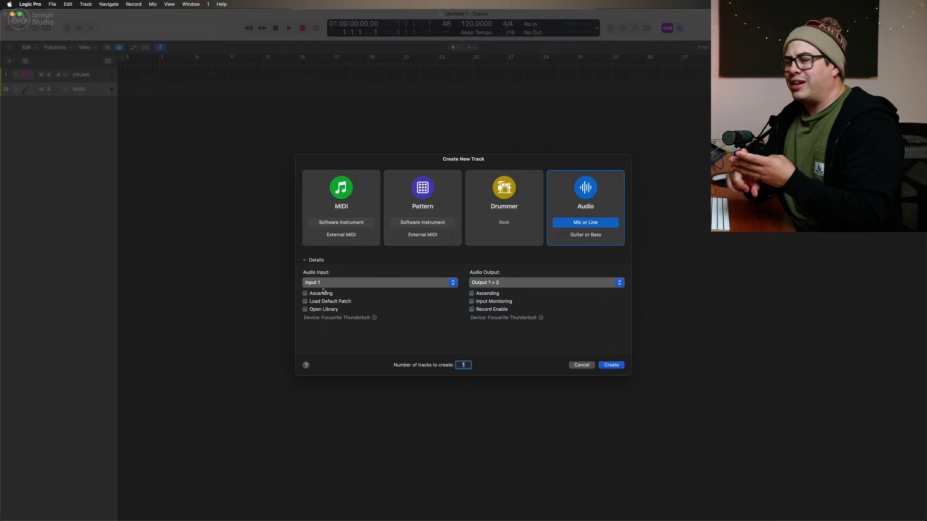
{"action": "type", "text": "24"}
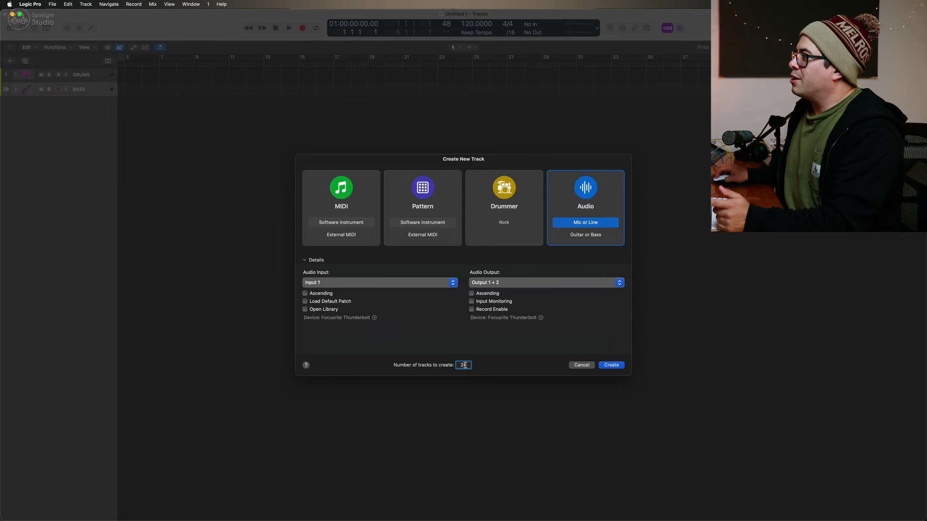
{"action": "key", "text": "Return"}
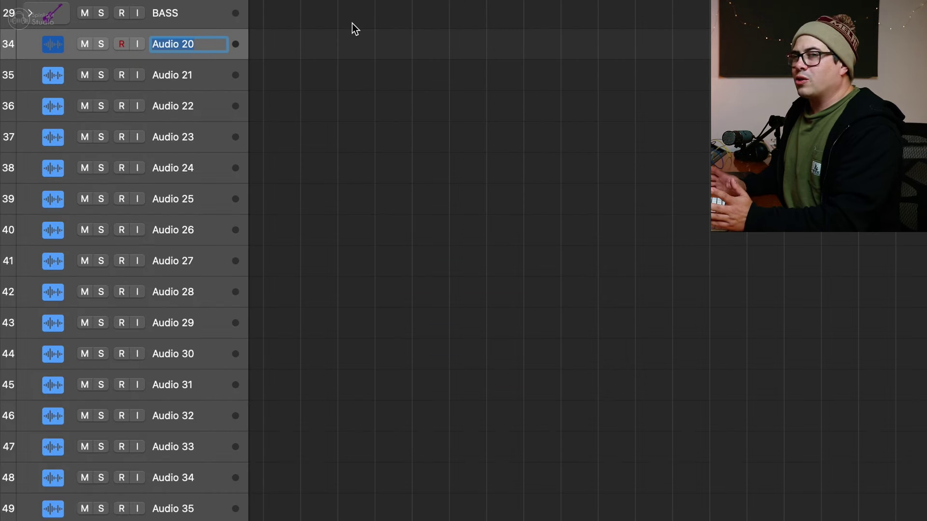
Step: Name the first three new audio tracks GTR 1, GTR 1 and GTR 1 DI
{"action": "type", "text": "GTR 1"}
{"action": "key", "text": "Tab"}
{"action": "type", "text": "GT"}
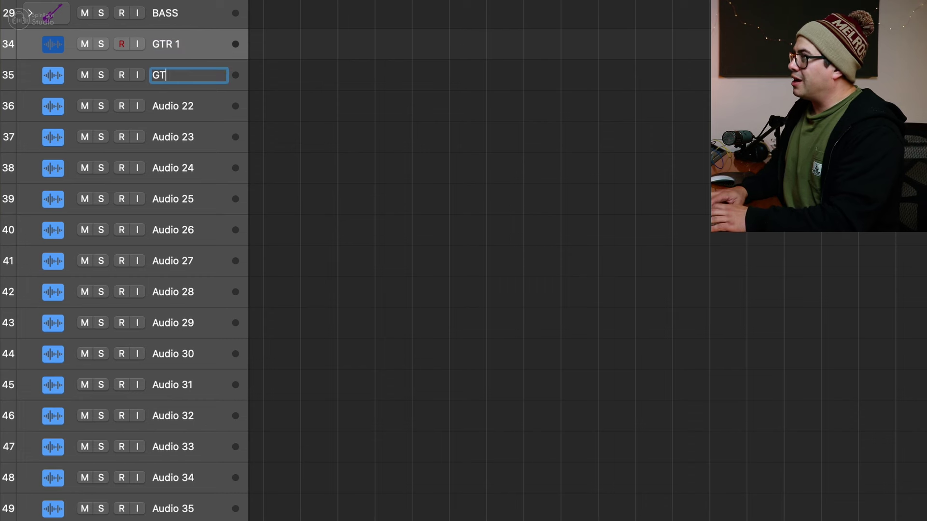
{"action": "type", "text": "R 1"}
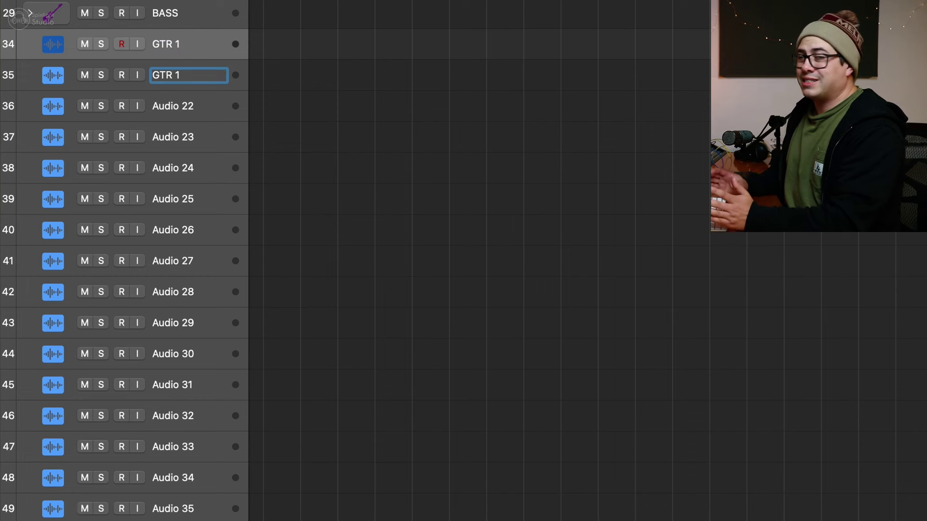
{"action": "key", "text": "Tab"}
{"action": "type", "text": "GTR"}
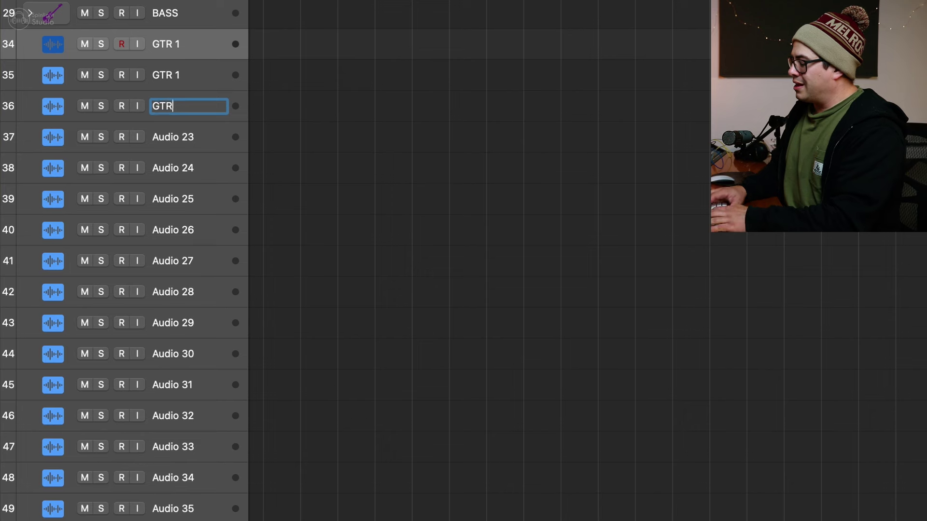
{"action": "type", "text": " 1 DI"}
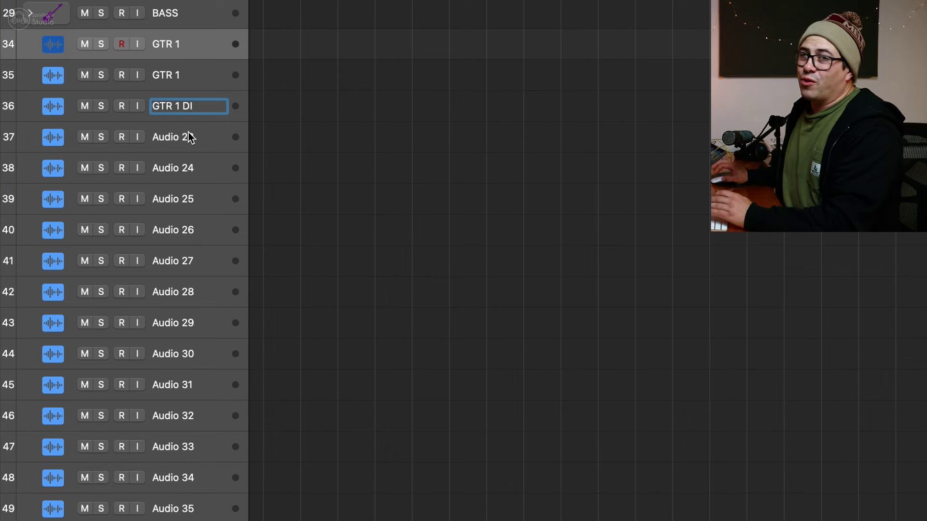
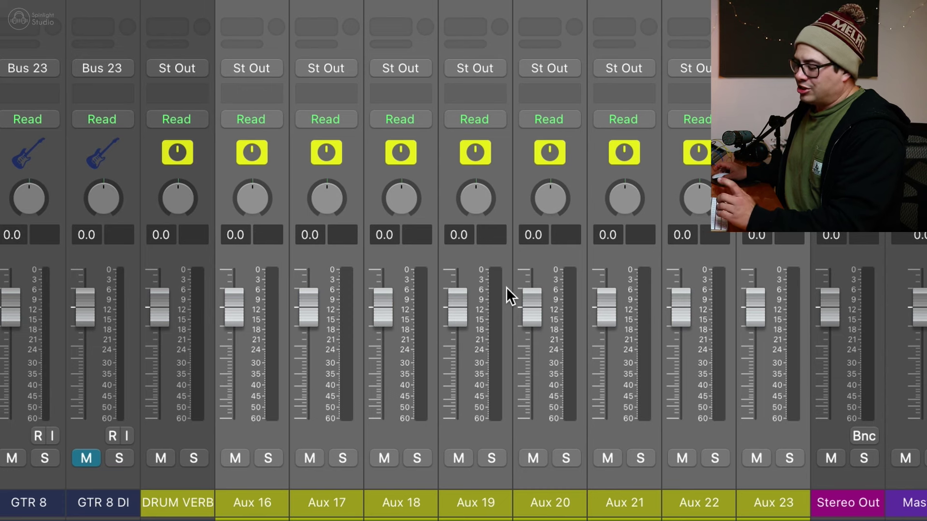
Step: Rename the Aux 16 channel as GTR 1
{"action": "double_click", "coordinate": [253, 497]}
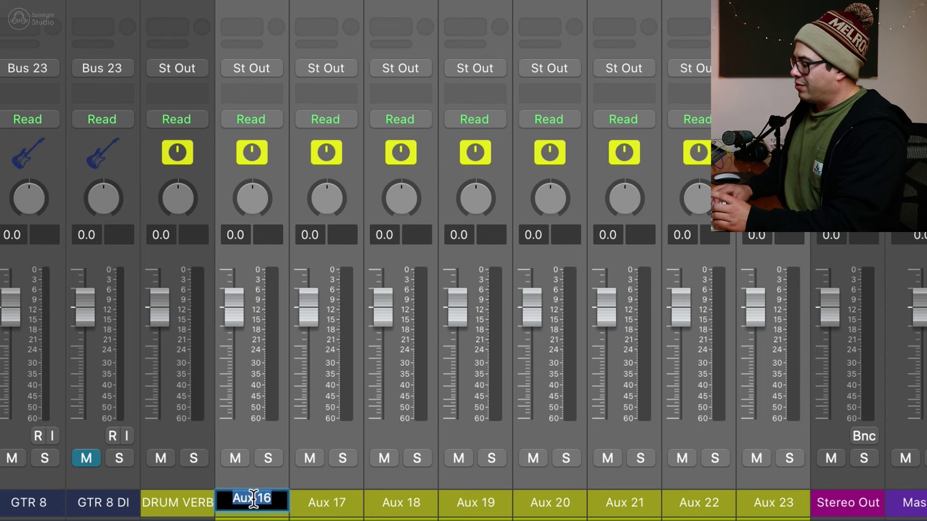
{"action": "type", "text": "GTR 1"}
{"action": "key", "text": "Return"}
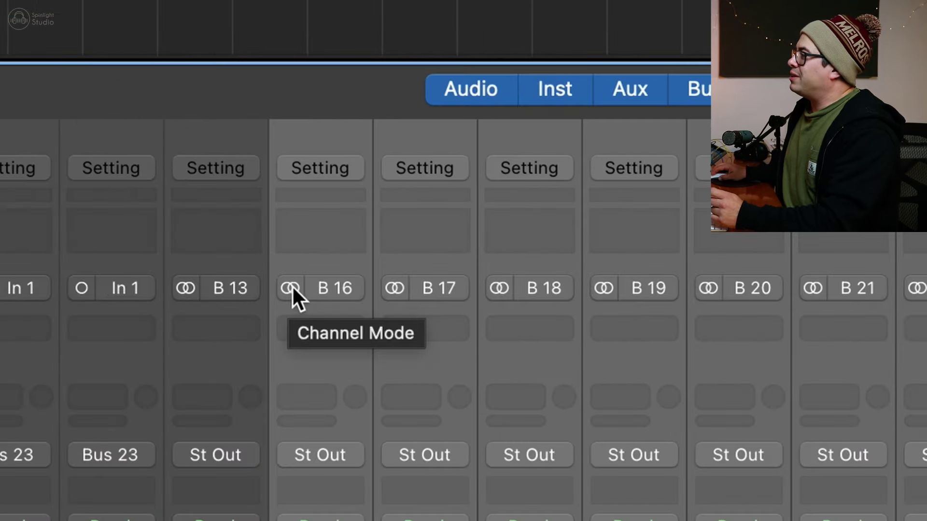
Step: Switch the eight selected guitar aux channels to mono and create arrangement tracks for them
{"action": "left_click", "coordinate": [292, 288]}
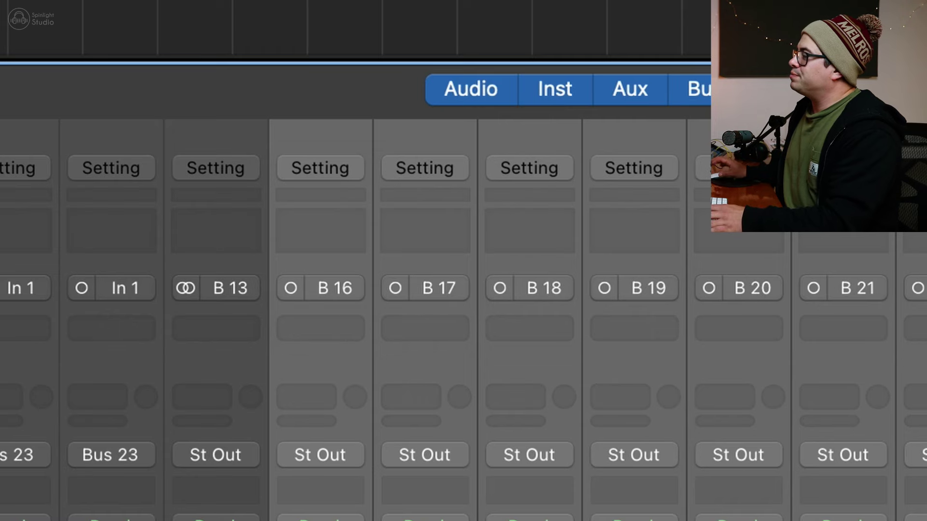
{"action": "right_click", "coordinate": [488, 271]}
{"action": "left_click", "coordinate": [489, 271]}
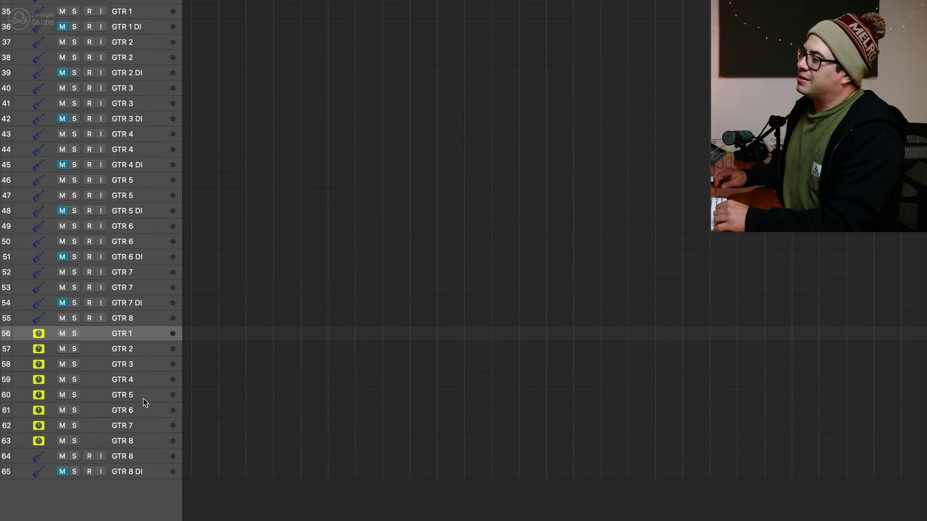
Step: Move the guitar aux tracks so each sits directly above its matching GTR tracks
{"action": "key", "text": "ctrl+h"}
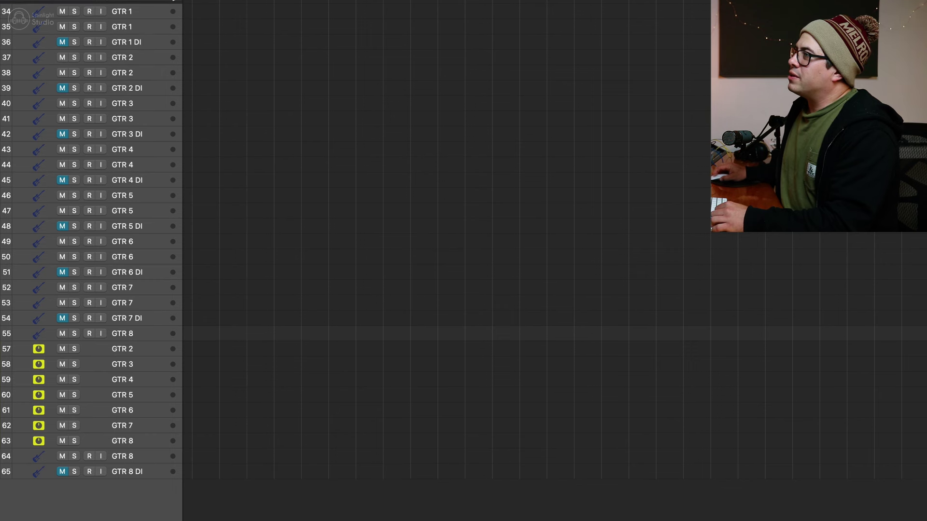
{"action": "left_click_drag", "start_coordinate": [144, 346], "coordinate": [184, 54]}
{"action": "left_click_drag", "start_coordinate": [143, 364], "coordinate": [161, 273]}
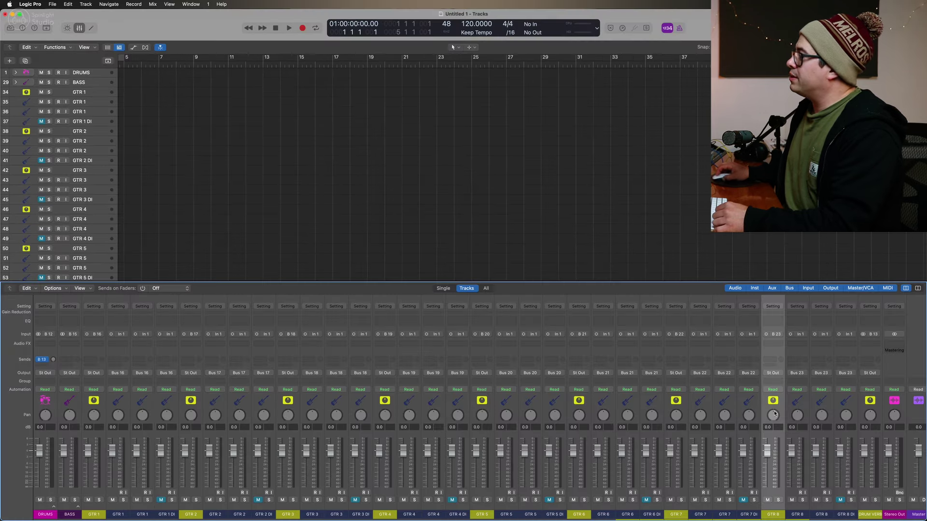
Step: Color the eight guitar aux channels, GTR 1 to GTR 8, blue
{"action": "left_click", "coordinate": [676, 408], "text": "shift"}
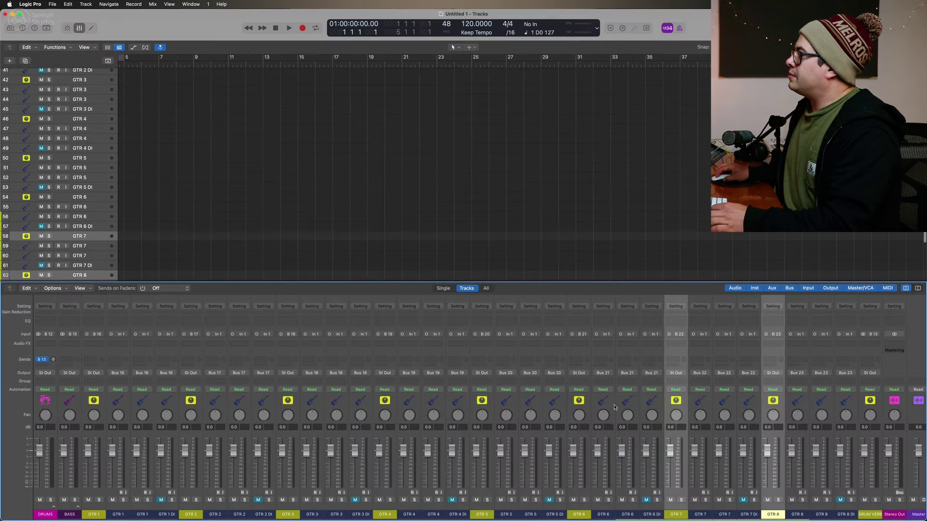
{"action": "left_click", "coordinate": [579, 408], "text": "shift"}
{"action": "left_click", "coordinate": [482, 408], "text": "shift"}
{"action": "left_click", "coordinate": [385, 408], "text": "shift"}
{"action": "left_click", "coordinate": [288, 401], "text": "shift"}
{"action": "left_click", "coordinate": [191, 401], "text": "shift"}
{"action": "left_click", "coordinate": [93, 401], "text": "shift"}
{"action": "key", "text": "alt+c"}
{"action": "left_click", "coordinate": [570, 307]}
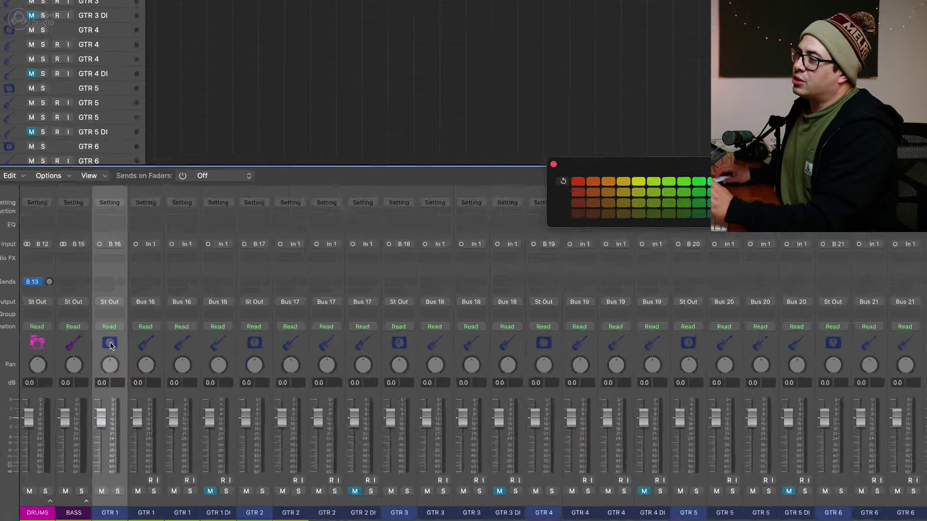
{"action": "left_click", "coordinate": [94, 400]}
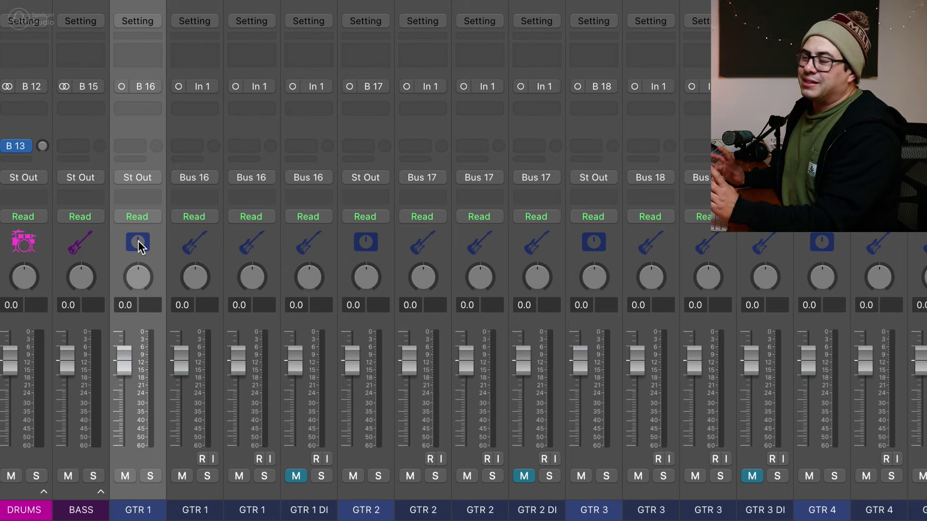
Step: Examine the GTR 1 aux, its two guitar tracks and the GTR 1 DI track, including the DI track's output bus routing
{"action": "left_click", "coordinate": [188, 240]}
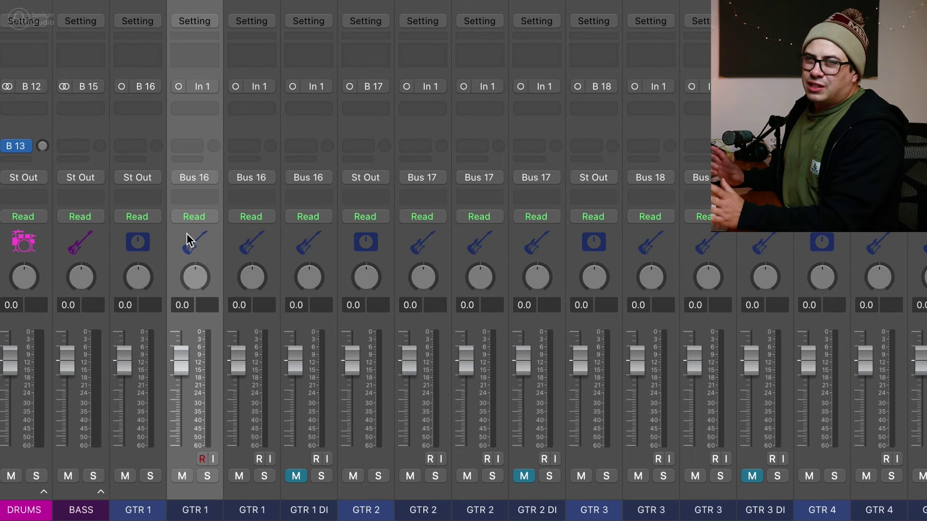
{"action": "left_click", "coordinate": [241, 244]}
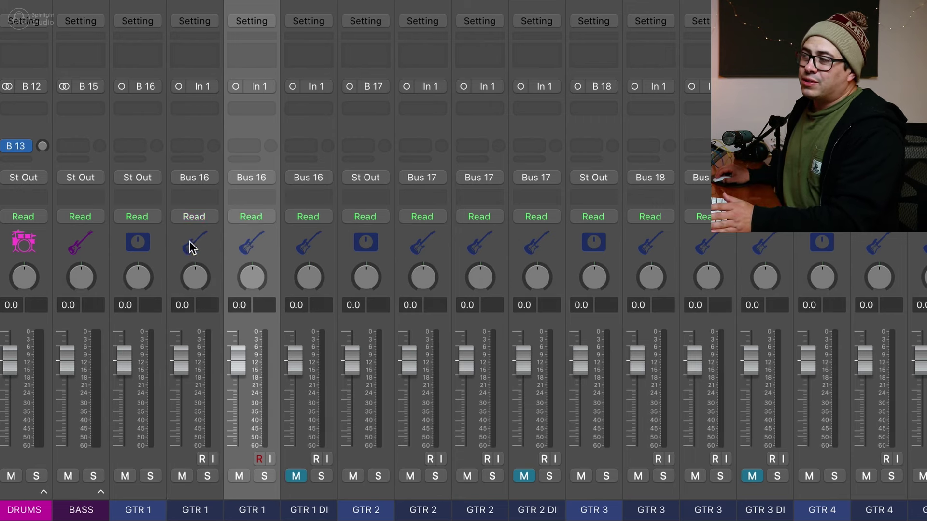
{"action": "mouse_move", "coordinate": [243, 365]}
{"action": "left_mouse_down"}
{"action": "mouse_move", "coordinate": [241, 403]}
{"action": "mouse_move", "coordinate": [237, 370]}
{"action": "left_mouse_up"}
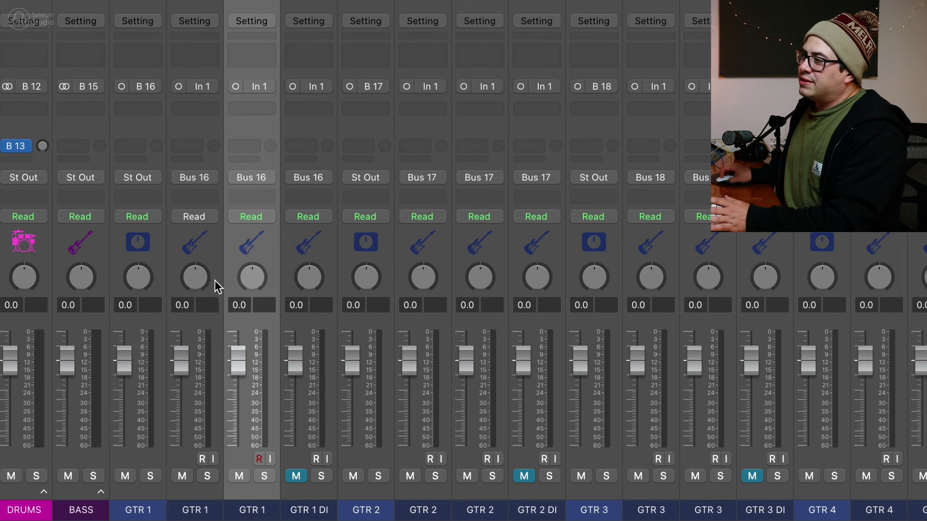
{"action": "left_click", "coordinate": [137, 241]}
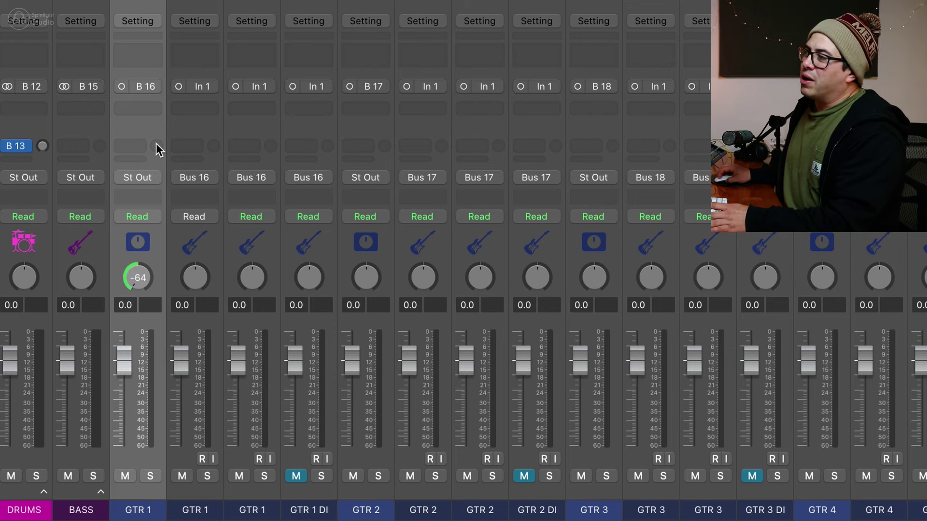
{"action": "left_click", "coordinate": [309, 243]}
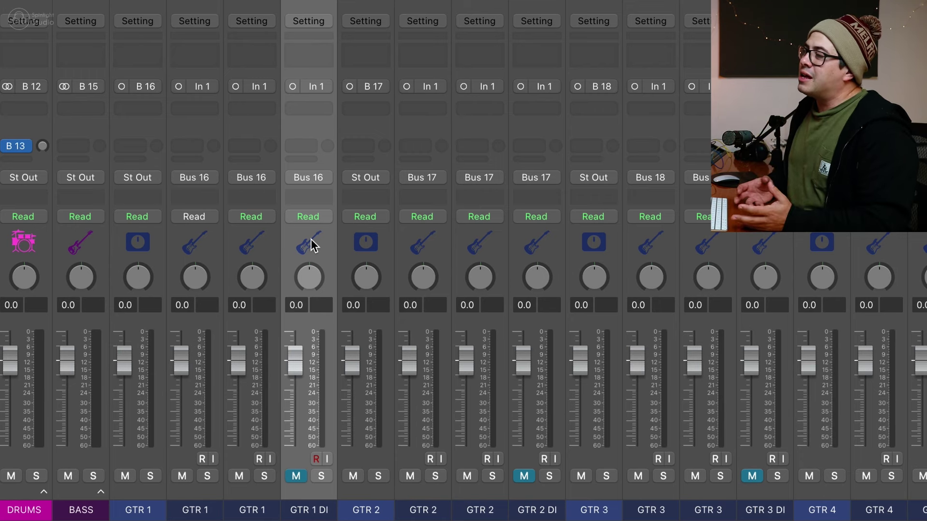
{"action": "left_click", "coordinate": [314, 178]}
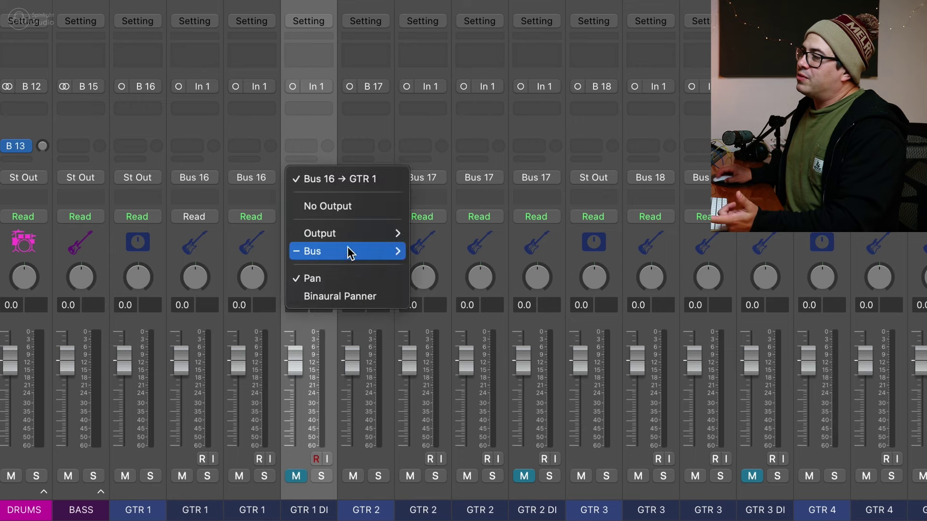
{"action": "mouse_move", "coordinate": [348, 251]}
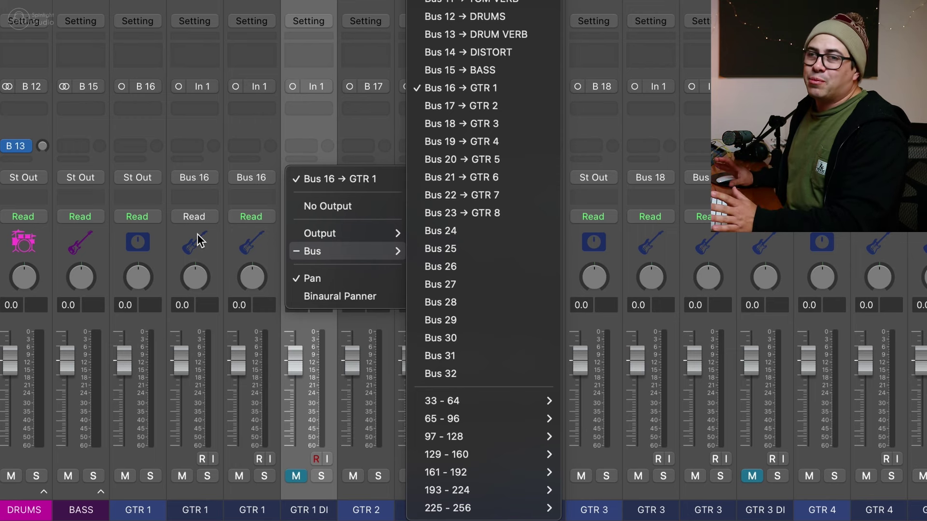
{"action": "left_click", "coordinate": [371, 112]}
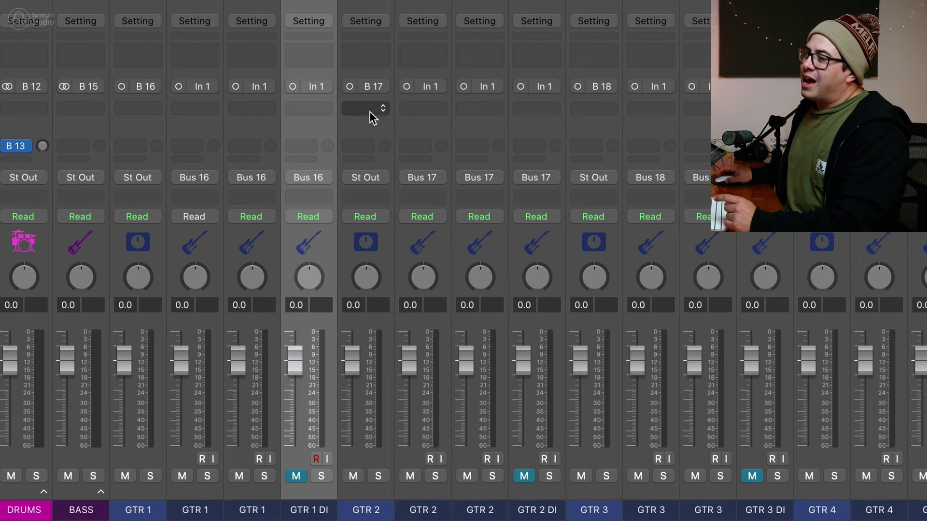
{"action": "left_click", "coordinate": [144, 250]}
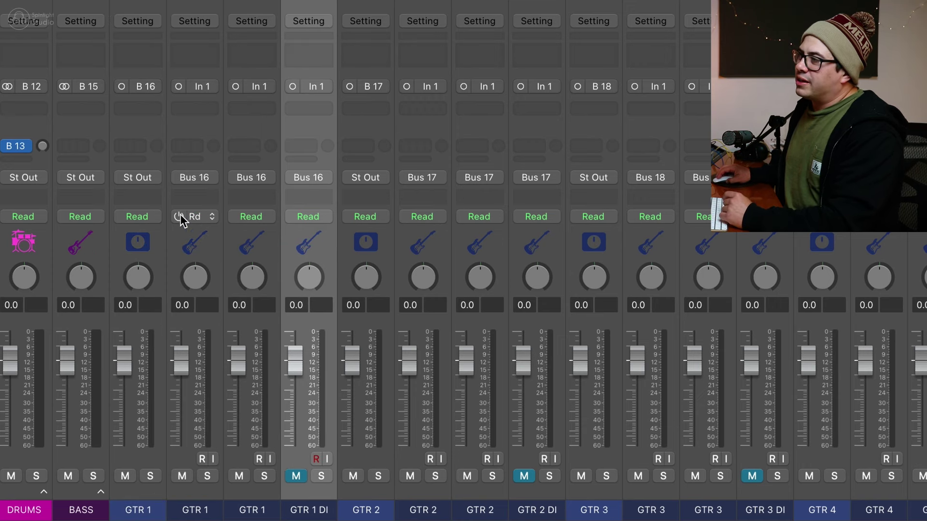
Step: Add sends to Bus 24 and Bus 25 on all eight guitar aux channels, GTR 1 to GTR 8
{"action": "left_click", "coordinate": [161, 237]}
{"action": "left_click", "coordinate": [363, 243], "text": "shift"}
{"action": "left_click", "coordinate": [581, 246], "text": "shift"}
{"action": "left_click", "coordinate": [830, 249], "text": "shift"}
{"action": "left_click", "coordinate": [129, 146]}
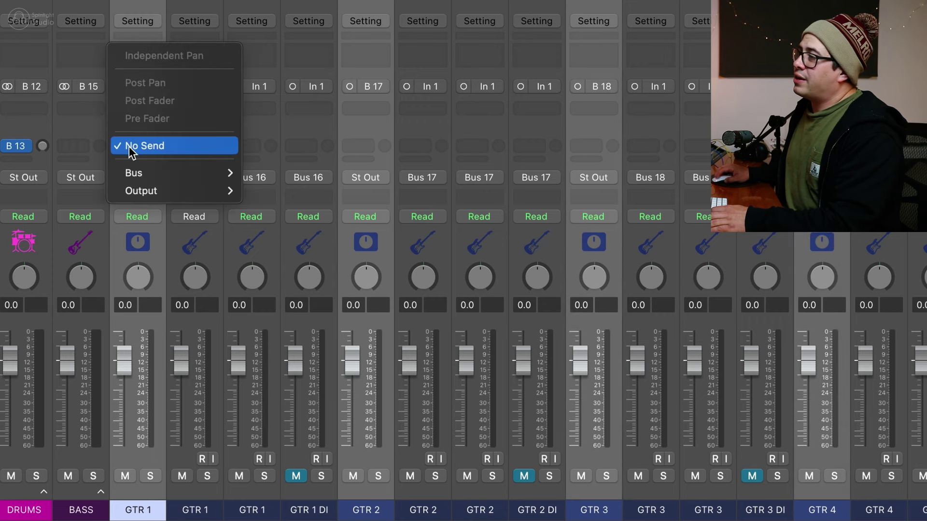
{"action": "mouse_move", "coordinate": [178, 180]}
{"action": "left_click", "coordinate": [273, 231]}
{"action": "left_click", "coordinate": [132, 159]}
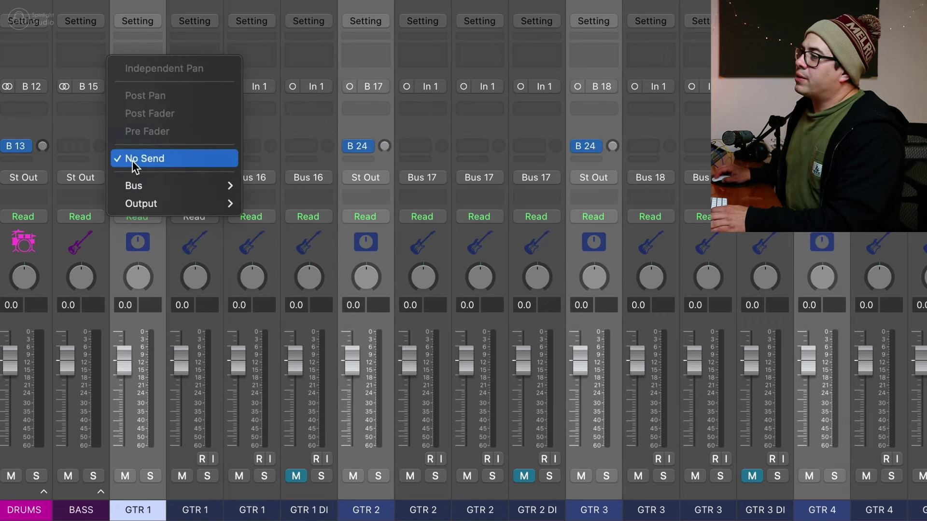
{"action": "left_click", "coordinate": [282, 247]}
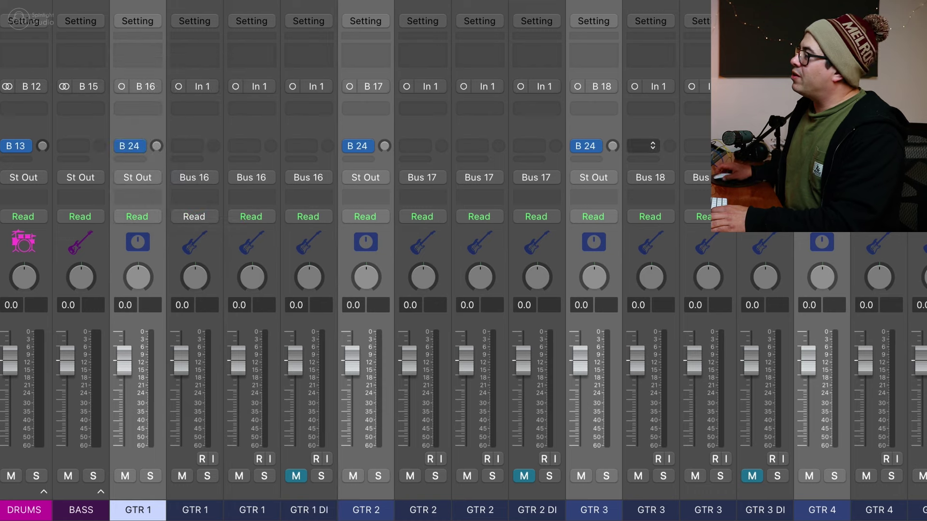
Step: Rename the two new effect aux channels for Bus 24 and Bus 25 as GTR REV and GTR DLY
{"action": "type", "text": "GTR "}
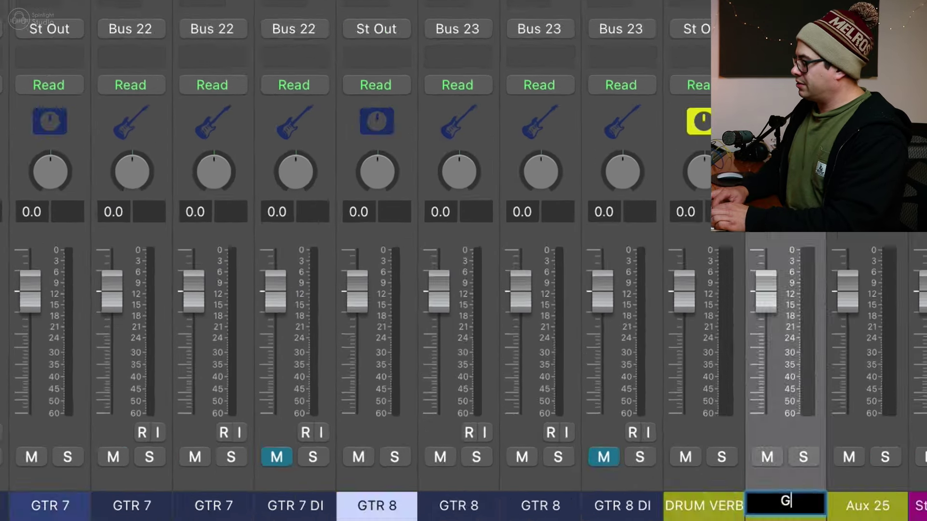
{"action": "type", "text": "REV"}
{"action": "key", "text": "Tab"}
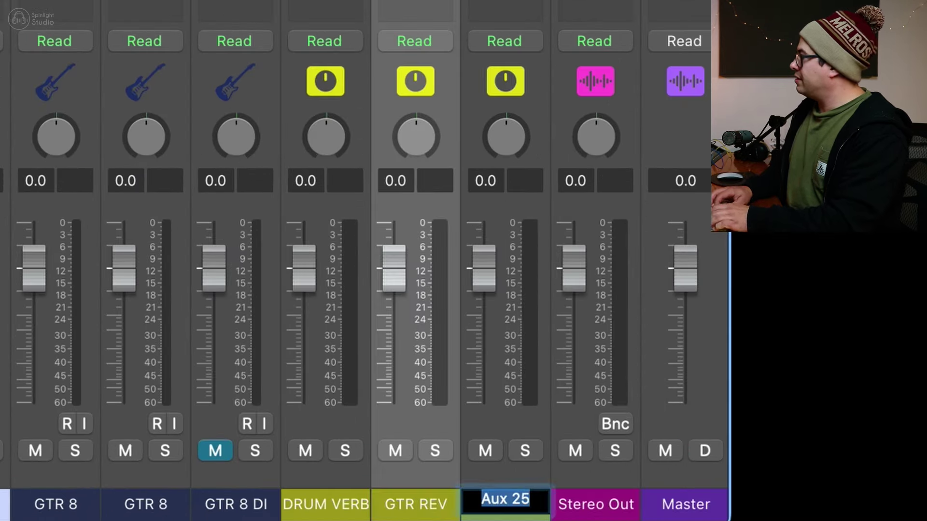
{"action": "type", "text": "GTR DLY"}
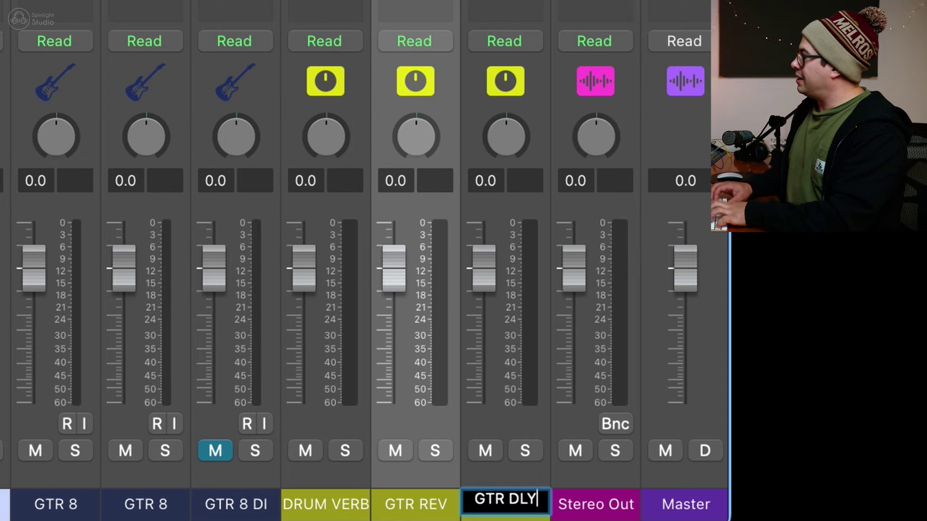
Step: Create arrangement tracks for GTR REV and GTR DLY and move both directly below BASS, above the GTR 1 aux
{"action": "right_click", "coordinate": [493, 81]}
{"action": "key", "text": "Escape"}
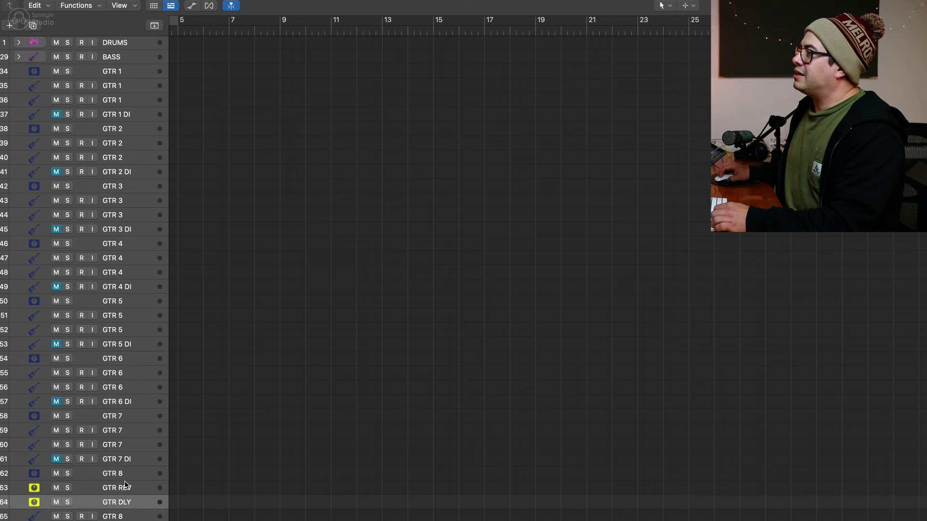
{"action": "left_click", "coordinate": [124, 484], "text": "shift"}
{"action": "left_click_drag", "start_coordinate": [134, 487], "coordinate": [166, 70]}
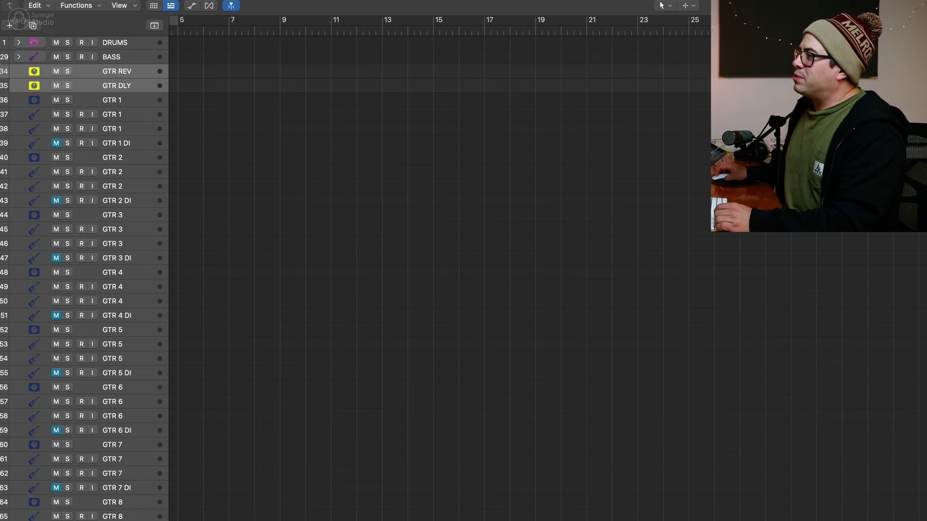
Step: Group all guitar tracks from GTR REV down to GTR 8 DI into a summing stack
{"action": "left_click", "coordinate": [196, 379]}
{"action": "left_click", "coordinate": [134, 73], "text": "shift"}
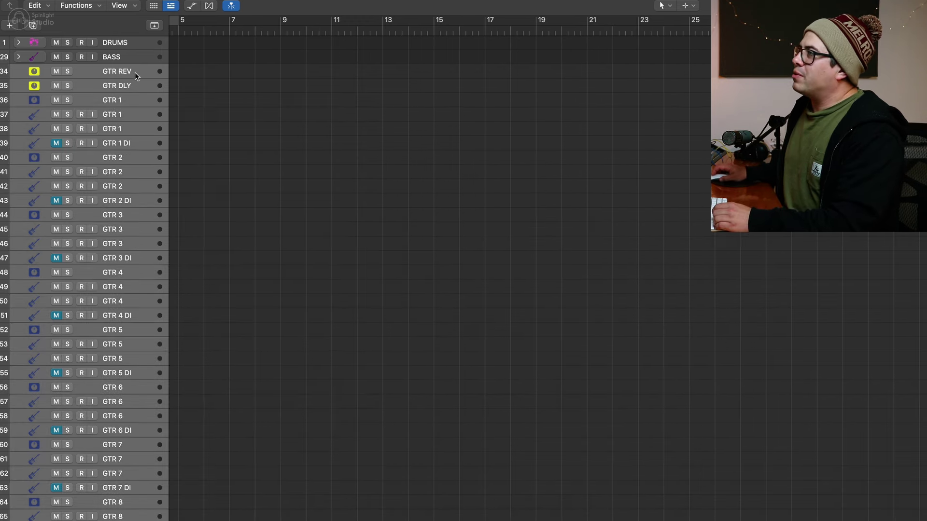
{"action": "right_click", "coordinate": [140, 71]}
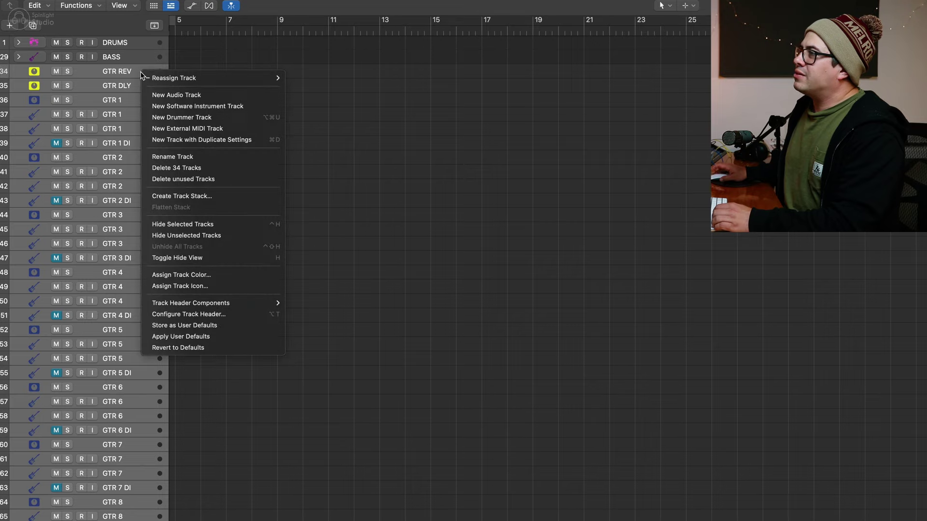
{"action": "left_click", "coordinate": [188, 198]}
{"action": "key", "text": "Return"}
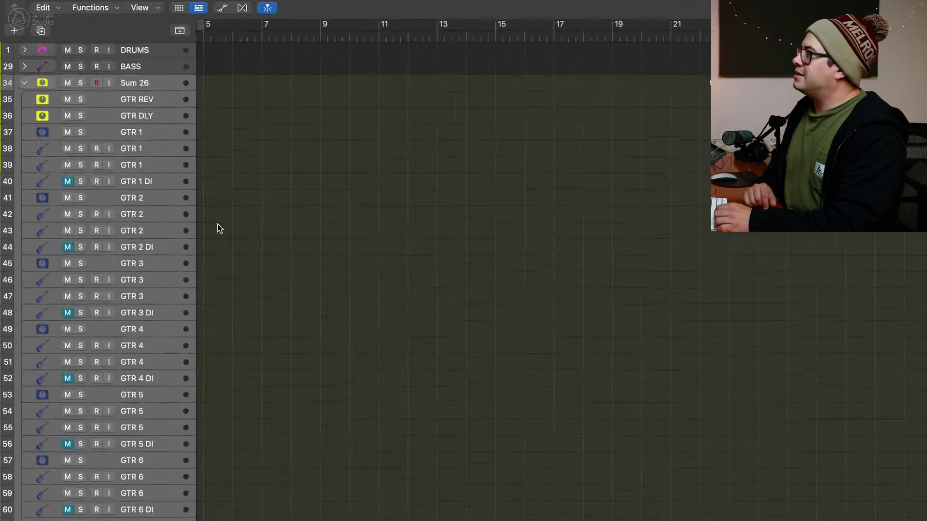
Step: Rename the new guitar summing stack as GTRS and give it an electric guitar icon
{"action": "double_click", "coordinate": [231, 69]}
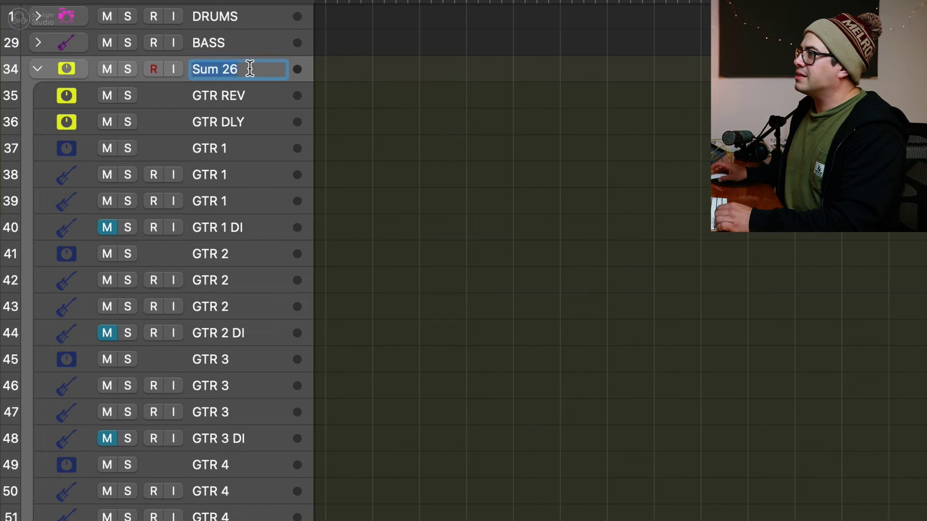
{"action": "type", "text": "GTRS"}
{"action": "left_click", "coordinate": [67, 69]}
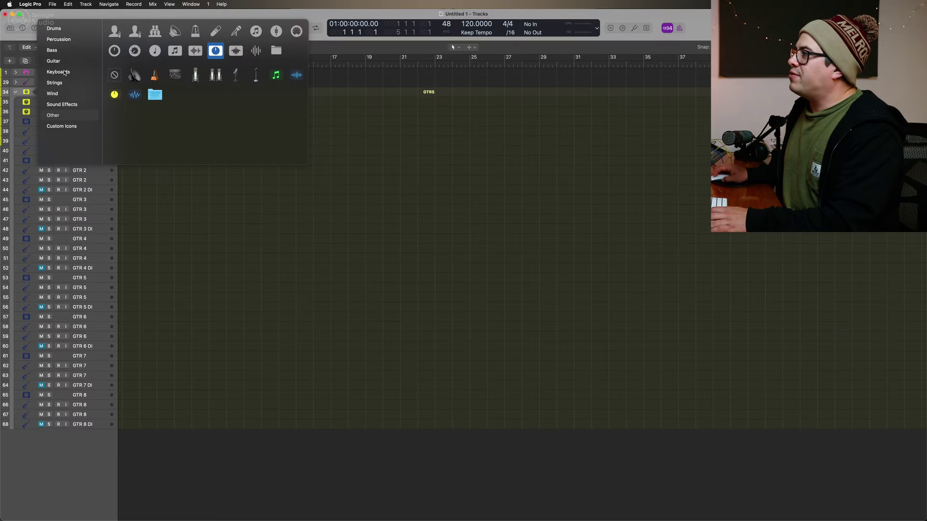
{"action": "left_click", "coordinate": [53, 61]}
{"action": "left_click", "coordinate": [134, 32]}
Step: Color the GTRS stack channel the same dark blue as the GTR 1 guitar track
{"action": "key", "text": "x"}
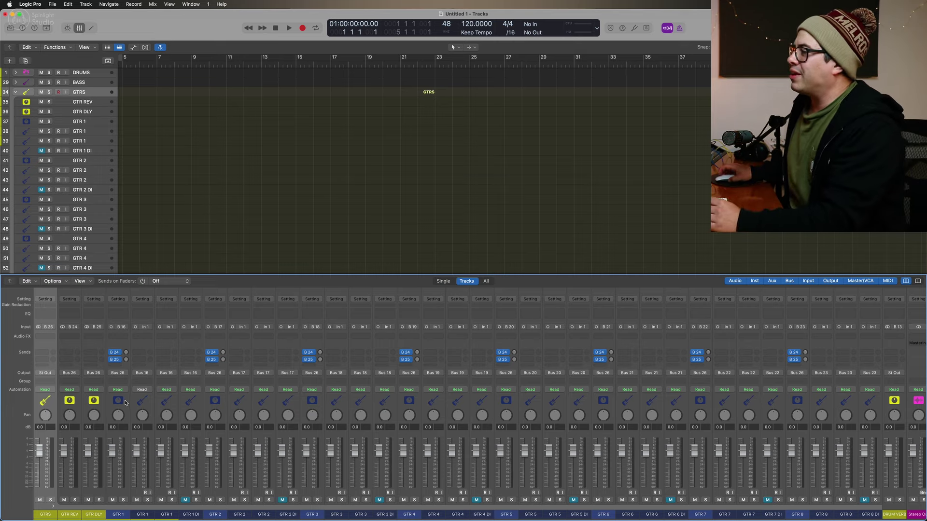
{"action": "scroll", "coordinate": [125, 403], "scroll_direction": "left", "scroll_amount": 1}
{"action": "left_click", "coordinate": [169, 400], "text": "shift"}
{"action": "key", "text": "alt+c"}
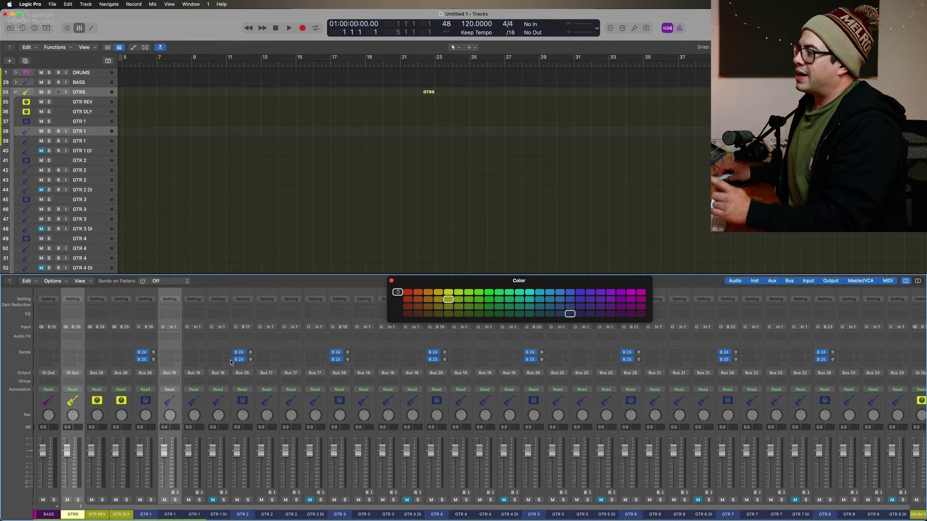
{"action": "left_click", "coordinate": [570, 314]}
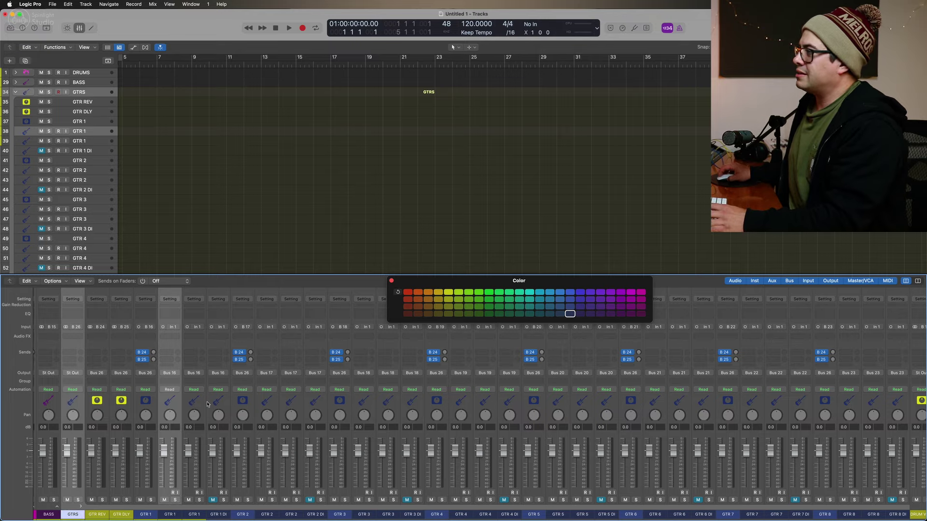
{"action": "left_click", "coordinate": [391, 281]}
Step: Add a send to Bus 27 on the GTRS channel and rename its new aux channel as GTR VERB
{"action": "left_click", "coordinate": [69, 352]}
{"action": "mouse_move", "coordinate": [79, 362]}
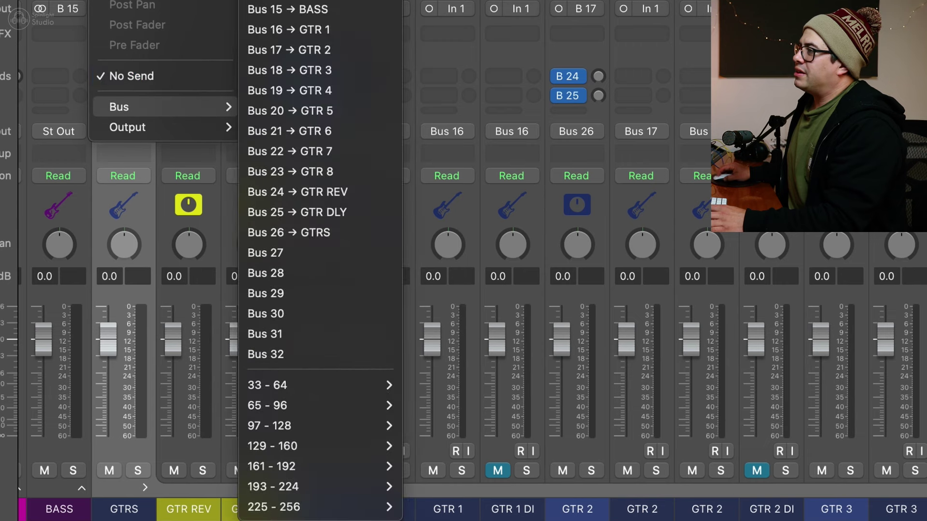
{"action": "left_click", "coordinate": [299, 254]}
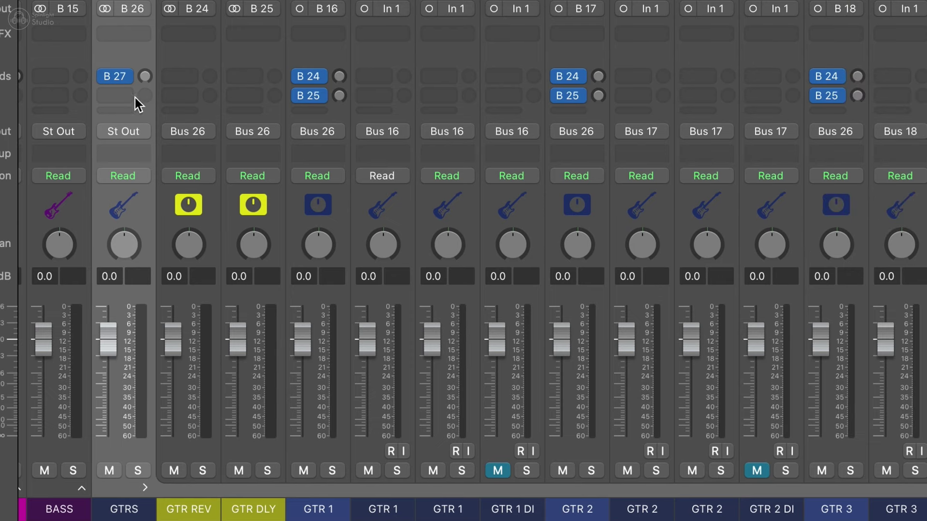
{"action": "scroll", "coordinate": [137, 99], "scroll_direction": "right", "scroll_amount": 15}
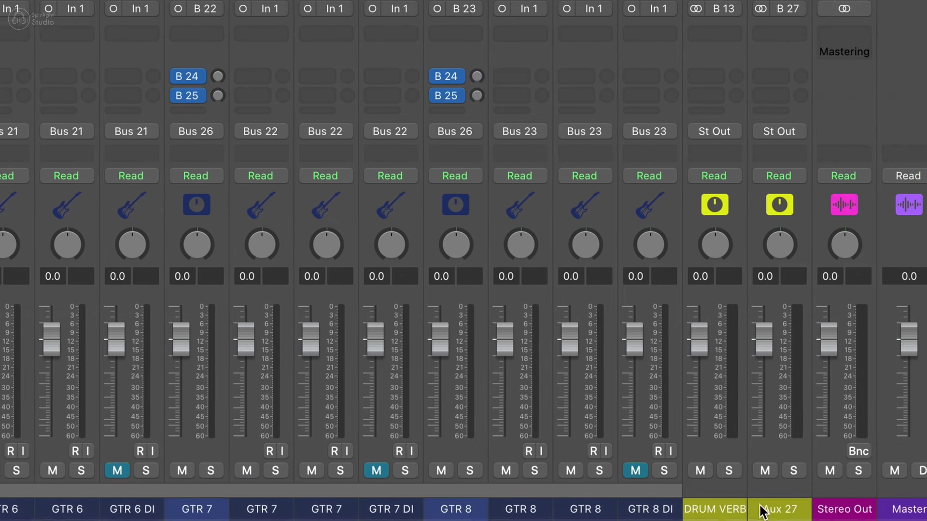
{"action": "left_click", "coordinate": [789, 513]}
{"action": "double_click", "coordinate": [780, 510]}
{"action": "type", "text": "GTR VERB"}
{"action": "key", "text": "Return"}
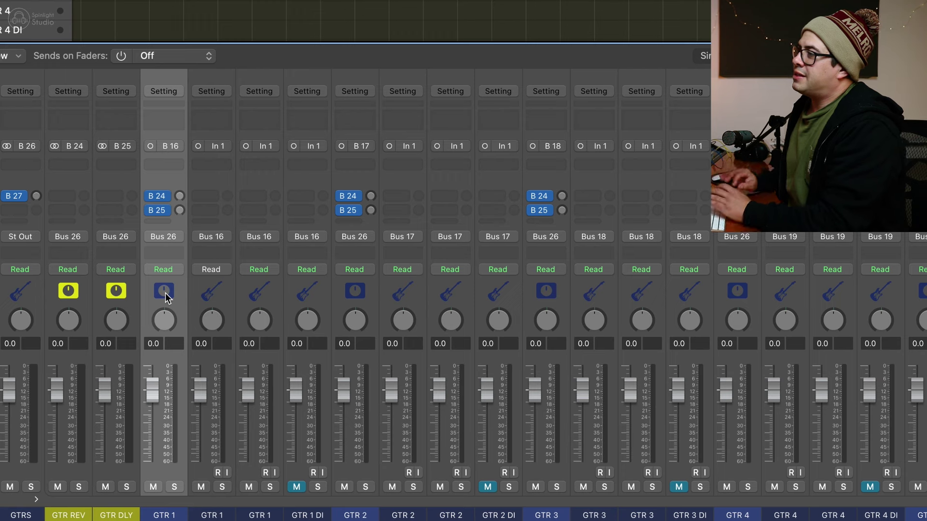
Step: Pan the odd-numbered guitar aux channels, GTR 1 to GTR 7, hard left (-64) and the even-numbered ones, GTR 2 to GTR 8, hard right (+63)
{"action": "left_click_drag", "start_coordinate": [165, 320], "coordinate": [164, 322]}
{"action": "left_click_drag", "start_coordinate": [358, 326], "coordinate": [410, 191]}
{"action": "left_click_drag", "start_coordinate": [556, 310], "coordinate": [555, 435]}
{"action": "left_click_drag", "start_coordinate": [738, 320], "coordinate": [738, 193]}
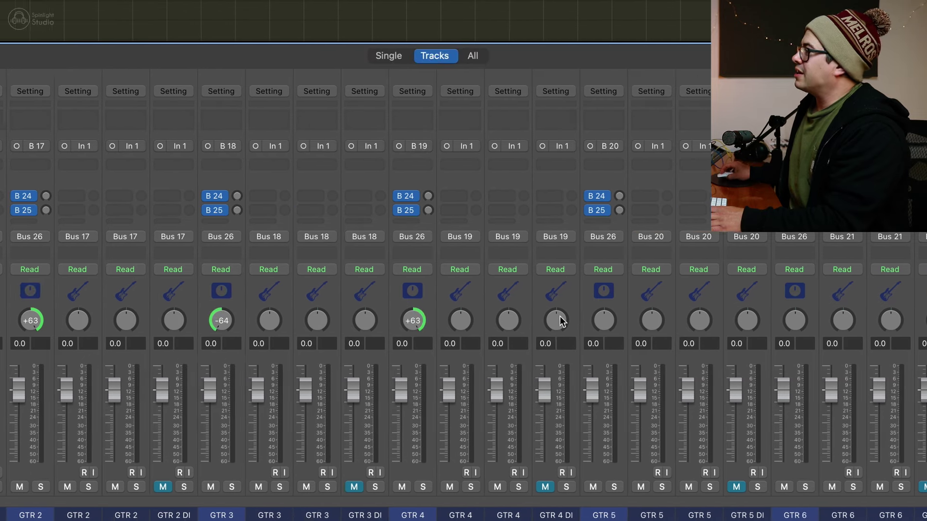
{"action": "left_click_drag", "start_coordinate": [603, 320], "coordinate": [604, 435]}
{"action": "left_click_drag", "start_coordinate": [390, 326], "coordinate": [391, 251]}
{"action": "left_click_drag", "start_coordinate": [601, 326], "coordinate": [602, 425]}
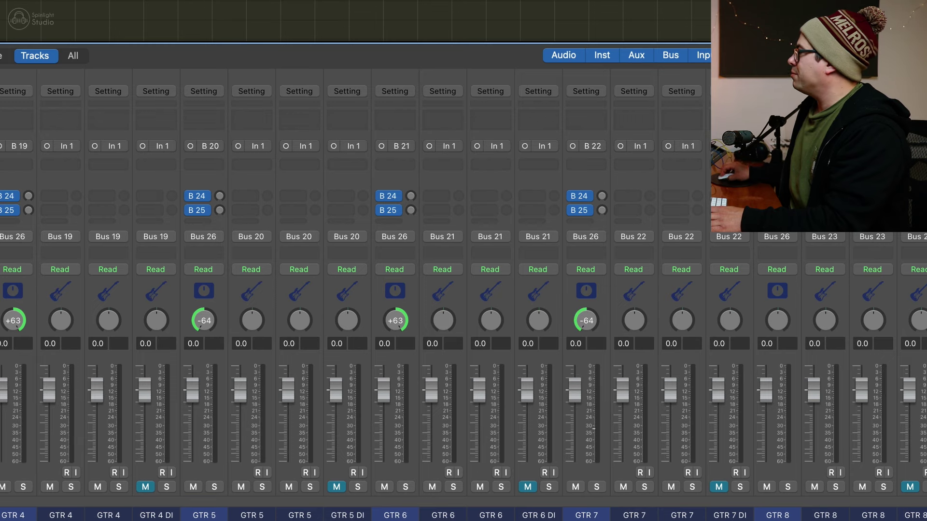
{"action": "left_click_drag", "start_coordinate": [779, 325], "coordinate": [741, 346]}
{"action": "scroll", "coordinate": [741, 346], "scroll_direction": "right", "scroll_amount": 3}
{"action": "scroll", "coordinate": [754, 319], "scroll_direction": "left", "scroll_amount": 3}
{"action": "scroll", "coordinate": [678, 333], "scroll_direction": "right", "scroll_amount": 1}
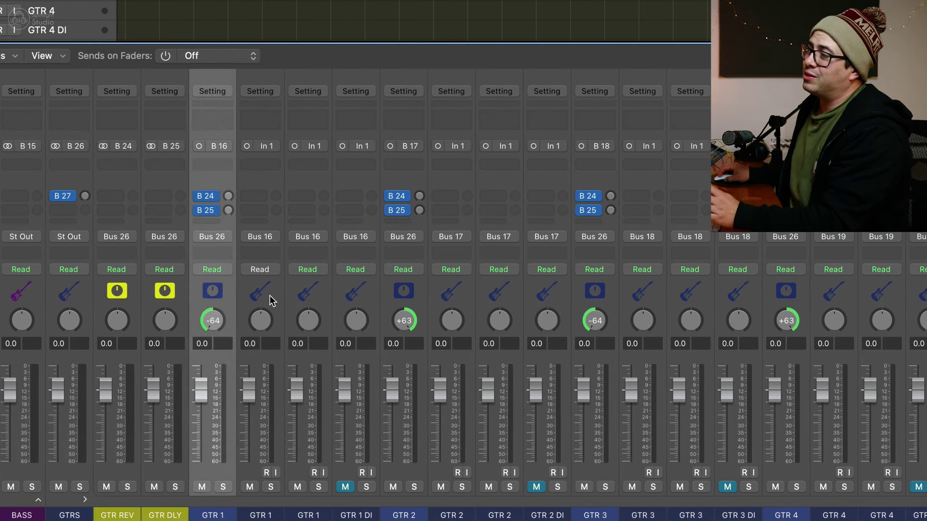
Step: Try panning the two GTR 1 guitar tracks together to -33
{"action": "left_click", "coordinate": [273, 299]}
{"action": "left_click_drag", "start_coordinate": [313, 302], "coordinate": [278, 299]}
{"action": "left_click", "coordinate": [277, 294]}
{"action": "left_click", "coordinate": [308, 295]}
{"action": "left_click", "coordinate": [275, 294]}
{"action": "left_click", "coordinate": [309, 294]}
{"action": "left_click", "coordinate": [274, 295]}
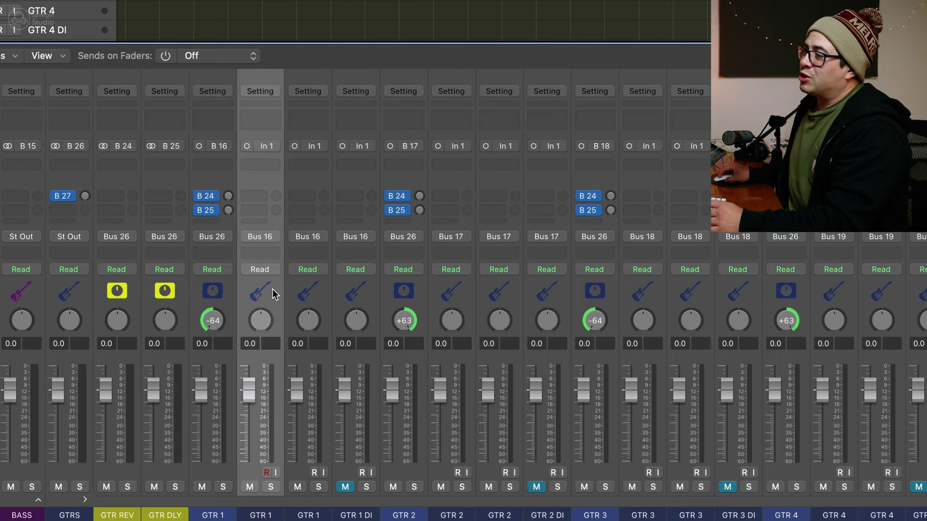
{"action": "left_click", "coordinate": [305, 293], "text": "shift"}
{"action": "left_click_drag", "start_coordinate": [320, 322], "coordinate": [301, 321]}
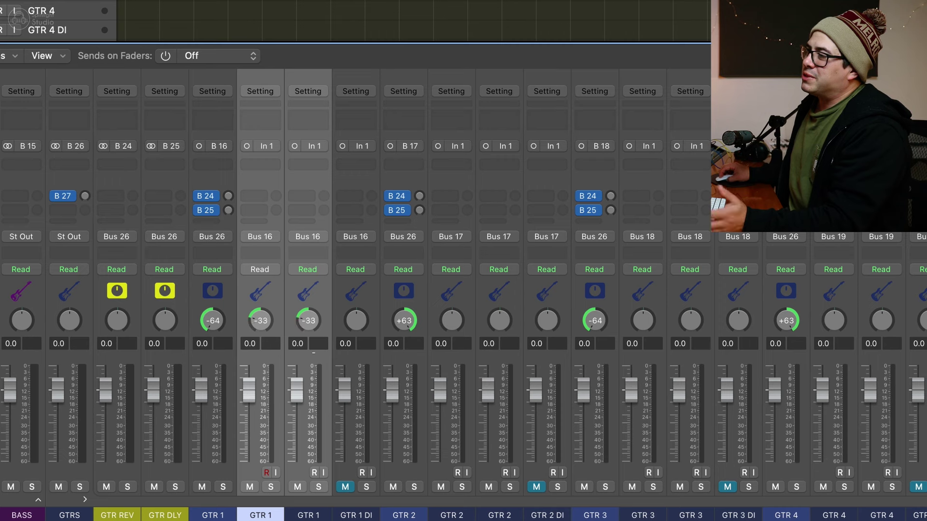
{"action": "left_click", "coordinate": [261, 298]}
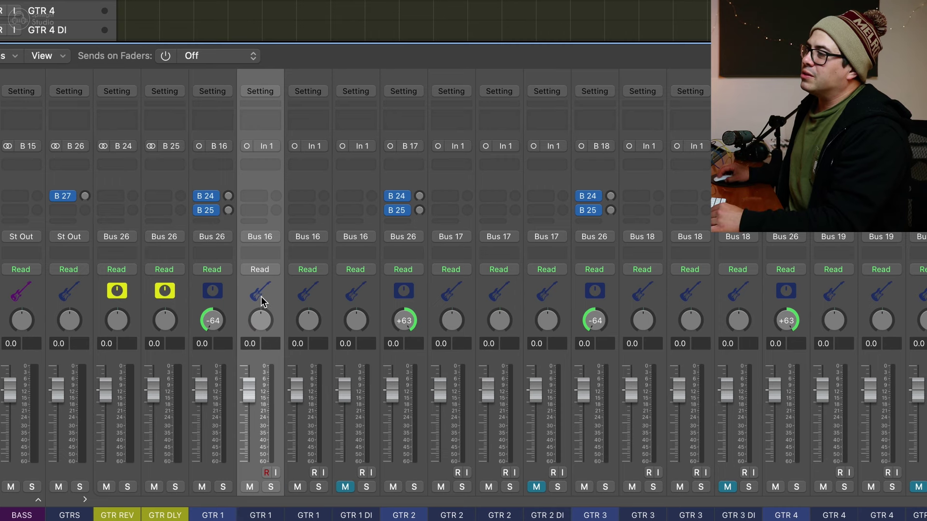
Step: Lower the volume faders of all the guitar DI tracks together to -∞
{"action": "left_click_drag", "start_coordinate": [287, 298], "coordinate": [362, 297]}
{"action": "left_click", "coordinate": [357, 297]}
{"action": "left_click", "coordinate": [548, 297], "text": "super"}
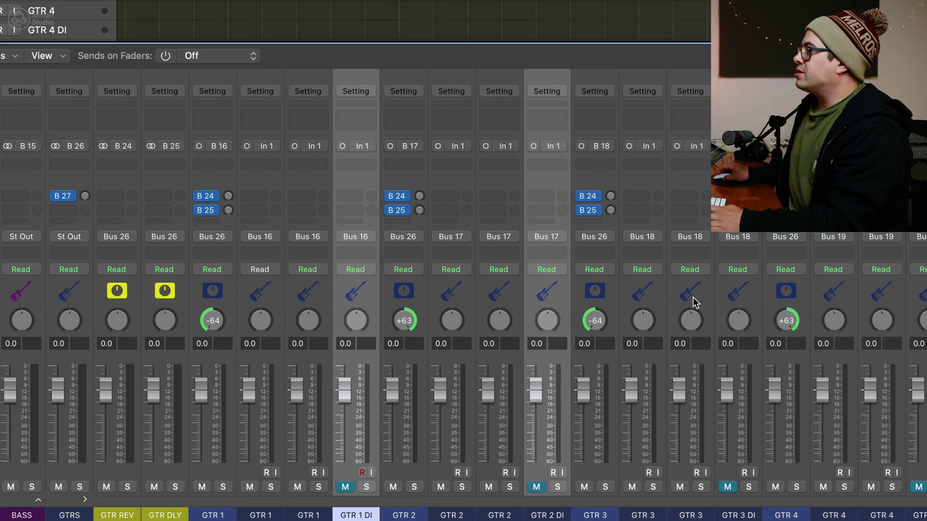
{"action": "left_click", "coordinate": [739, 297], "text": "super"}
{"action": "left_click", "coordinate": [911, 296], "text": "super"}
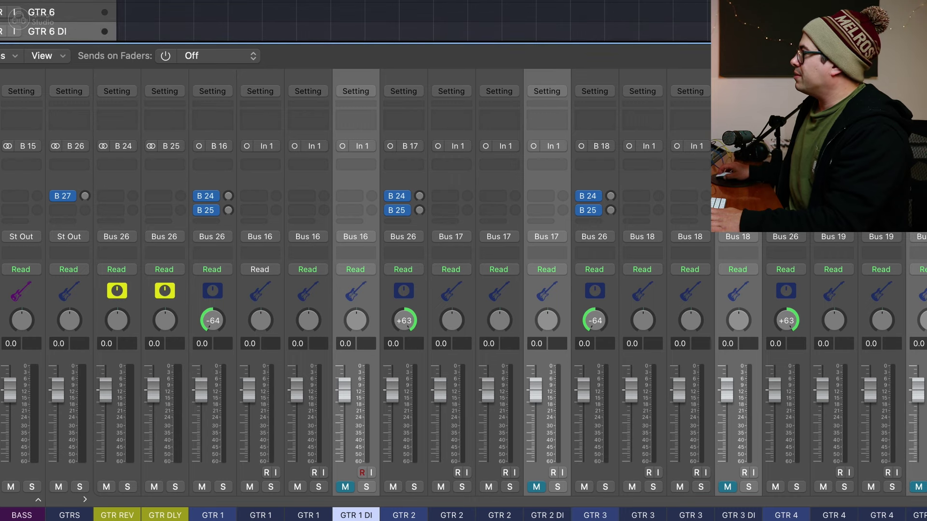
{"action": "scroll", "coordinate": [355, 290], "scroll_direction": "right", "scroll_amount": 1}
{"action": "left_click_drag", "start_coordinate": [870, 388], "coordinate": [870, 458]}
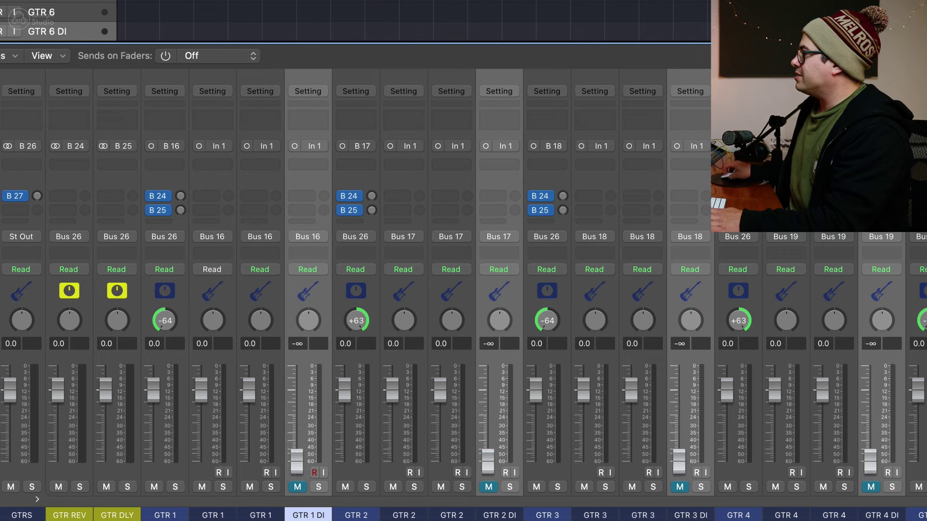
Step: Set the input of the second regular guitar track in every GTR set to Input 2
{"action": "scroll", "coordinate": [267, 159], "scroll_direction": "left", "scroll_amount": 1}
{"action": "left_click", "coordinate": [267, 159]}
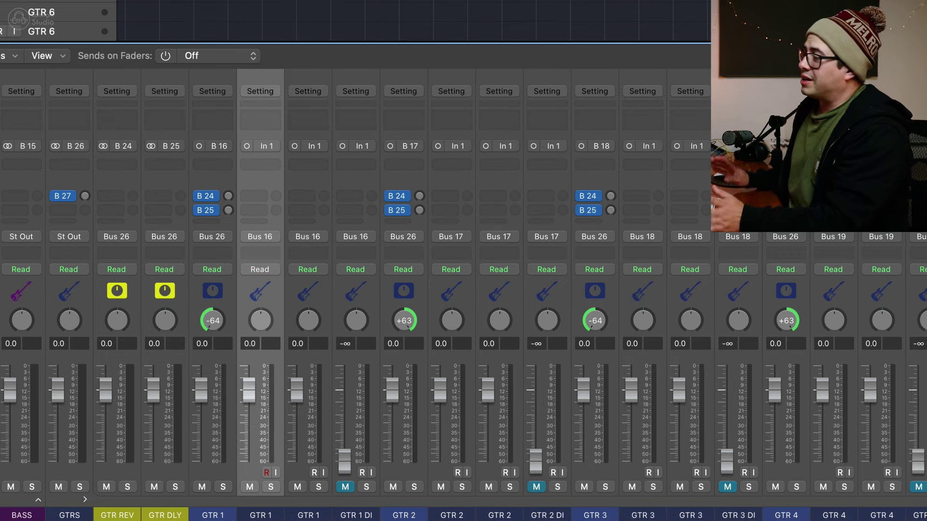
{"action": "left_click", "coordinate": [321, 294]}
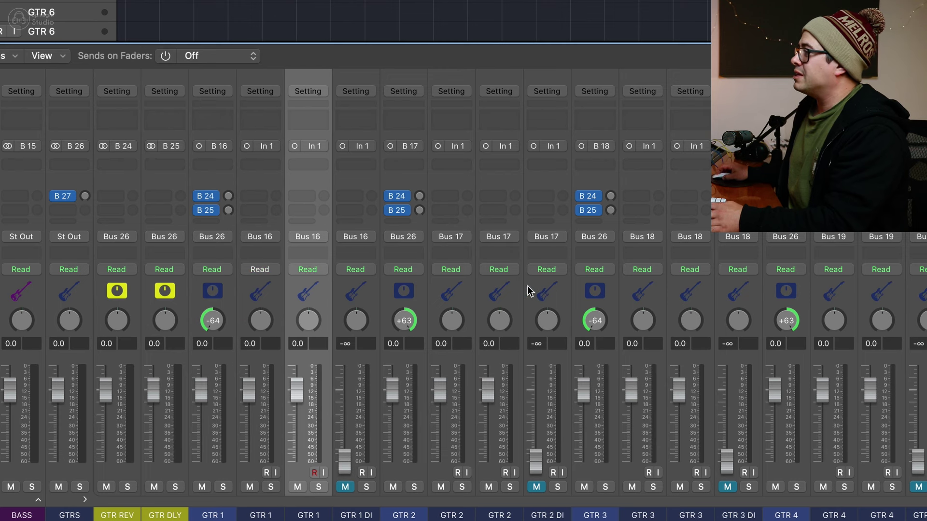
{"action": "left_click", "coordinate": [692, 295], "text": "shift"}
{"action": "left_click", "coordinate": [883, 297], "text": "shift"}
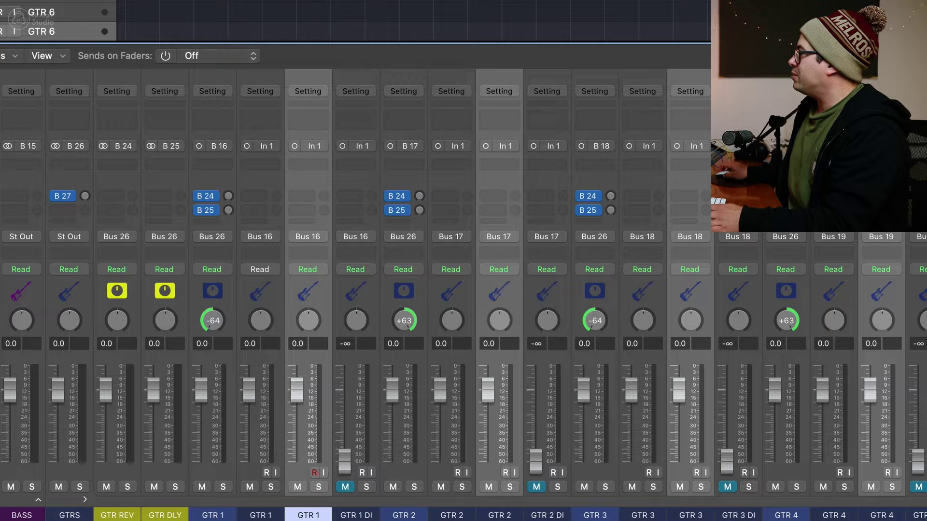
{"action": "scroll", "coordinate": [490, 169], "scroll_direction": "right", "scroll_amount": 3}
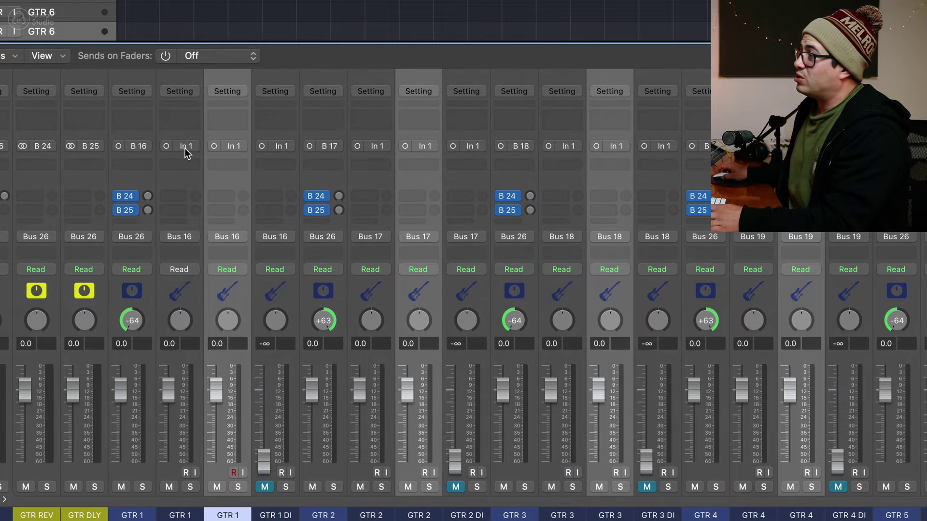
{"action": "left_click", "coordinate": [234, 146]}
{"action": "mouse_move", "coordinate": [265, 192]}
{"action": "left_click", "coordinate": [338, 128]}
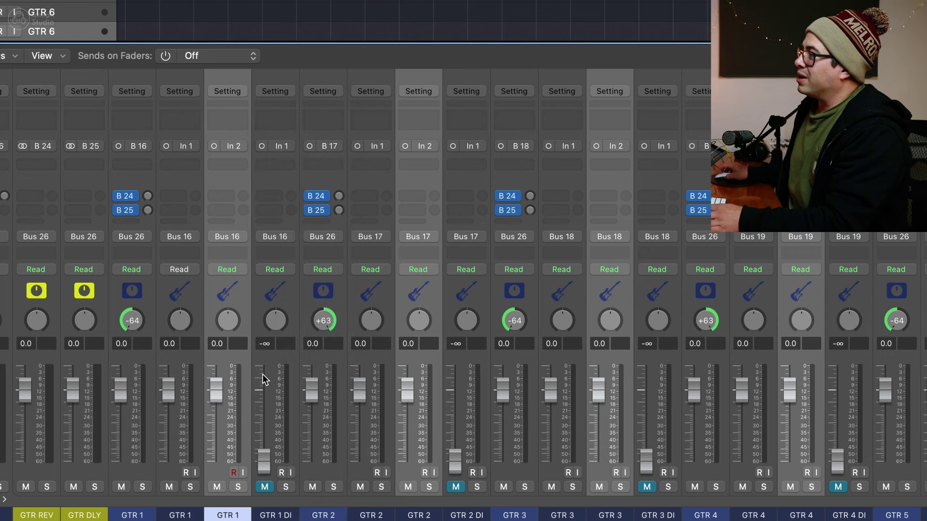
Step: Set the input of all the guitar DI tracks to Input 3
{"action": "key", "text": "Down"}
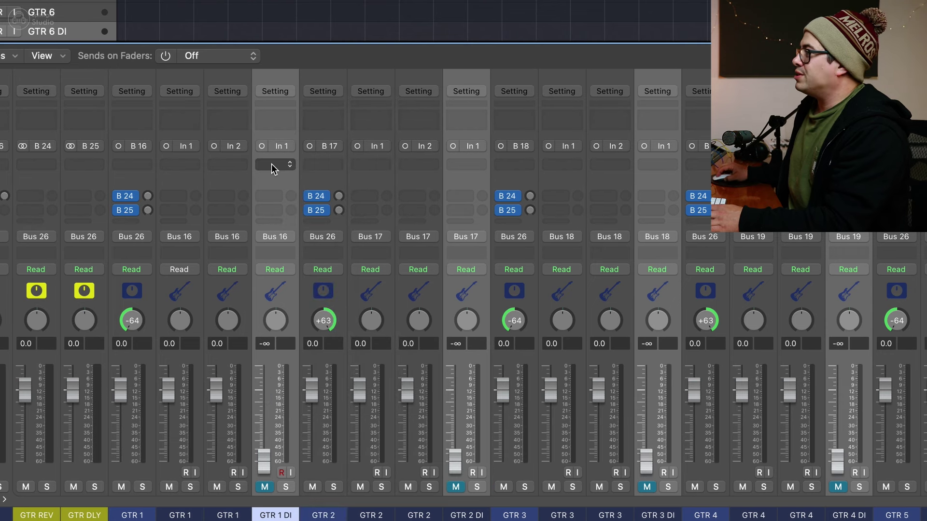
{"action": "left_click", "coordinate": [276, 146]}
{"action": "mouse_move", "coordinate": [324, 190]}
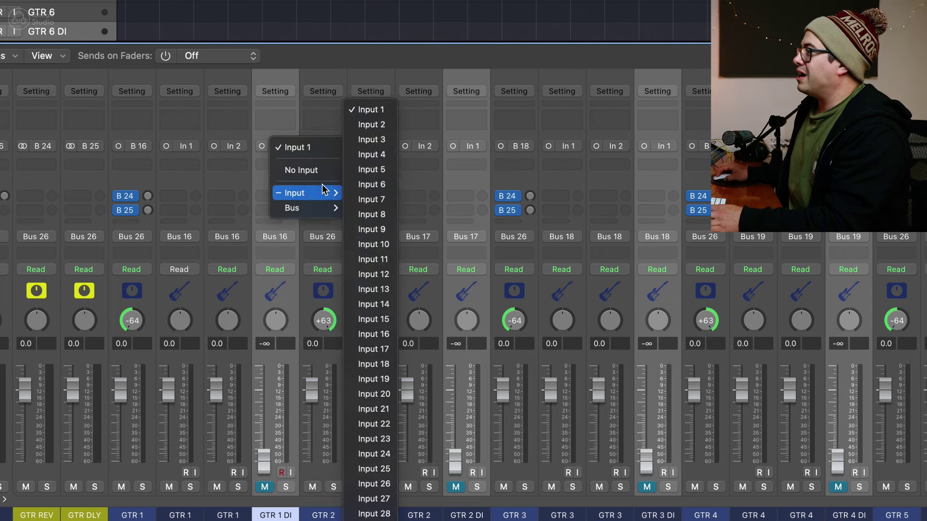
{"action": "left_click", "coordinate": [366, 139]}
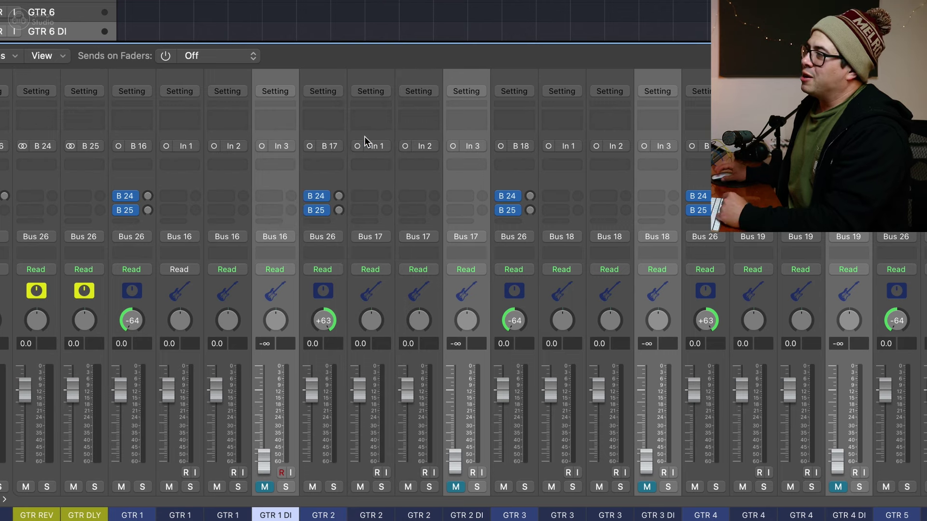
Step: Hide the mixer and collapse the GTRS track stack in the track list
{"action": "left_click", "coordinate": [150, 342]}
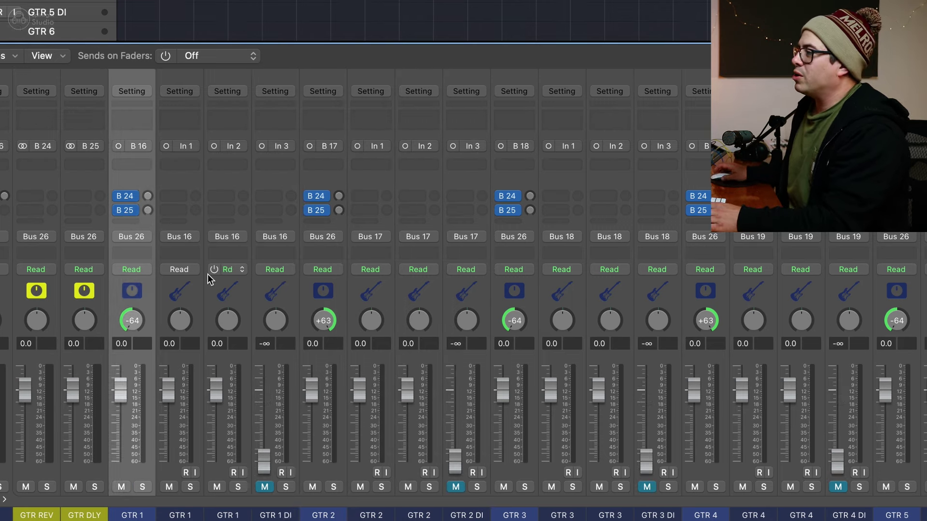
{"action": "key", "text": "x"}
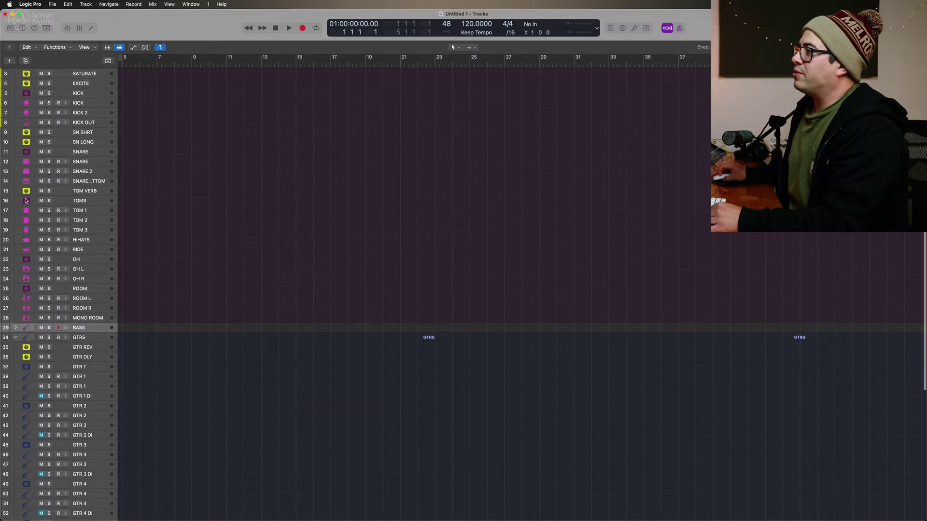
{"action": "scroll", "coordinate": [22, 130], "scroll_direction": "down", "scroll_amount": 1}
{"action": "left_click", "coordinate": [16, 318]}
{"action": "scroll", "coordinate": [188, 275], "scroll_direction": "down", "scroll_amount": 5}
{"action": "scroll", "coordinate": [189, 276], "scroll_direction": "up", "scroll_amount": 10}
{"action": "scroll", "coordinate": [188, 279], "scroll_direction": "down", "scroll_amount": 8}
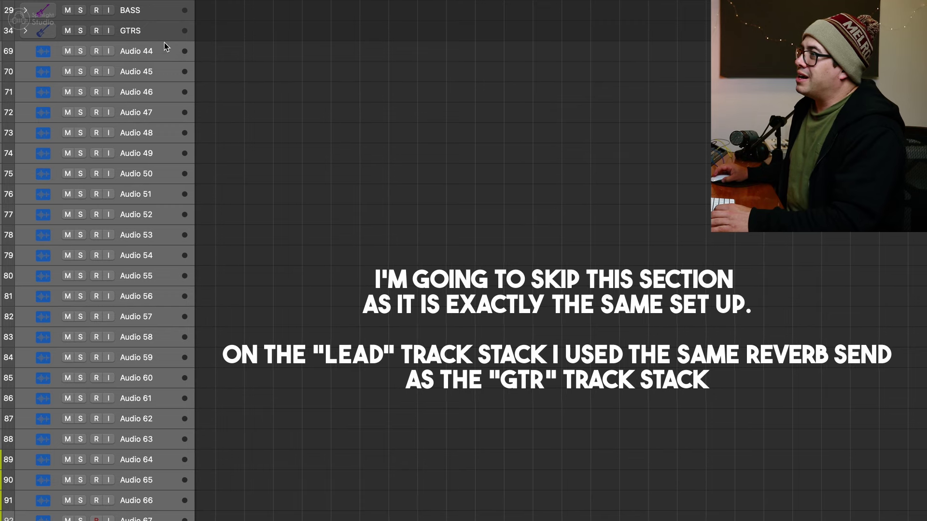
{"action": "left_click", "coordinate": [168, 50]}
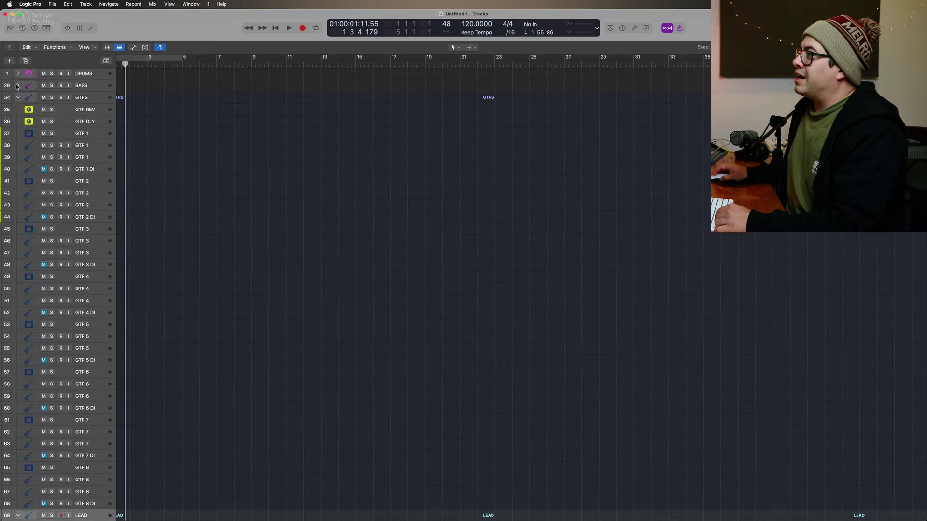
{"action": "scroll", "coordinate": [67, 83], "scroll_direction": "down", "scroll_amount": 1}
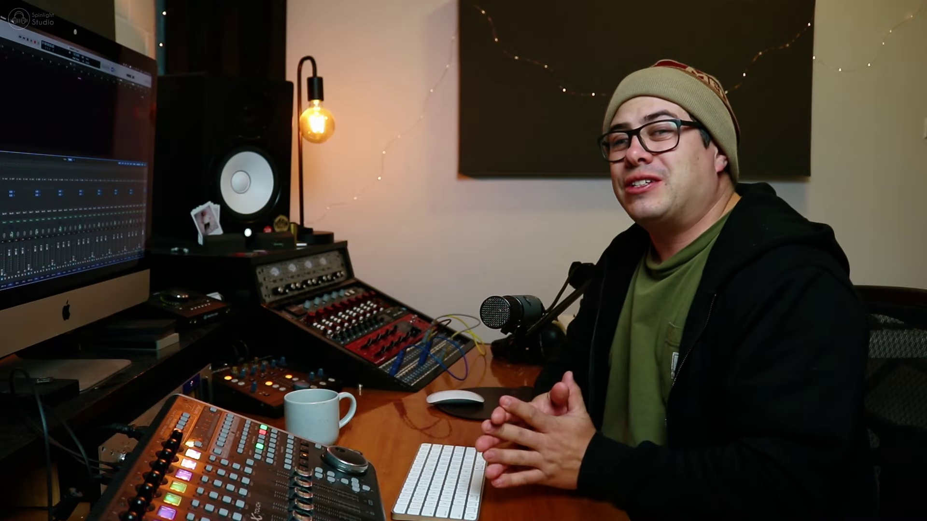
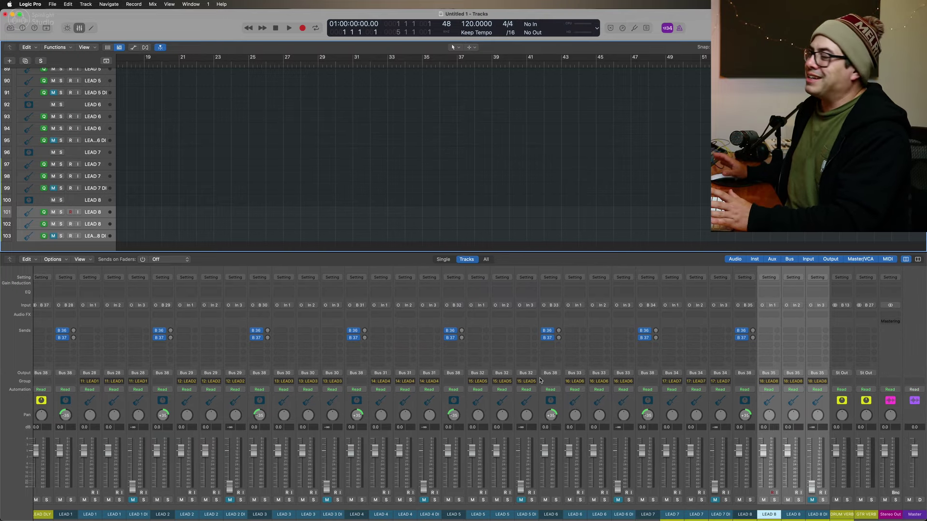
Step: Rename the twelve new audio tracks in sets of three, from AC 1, AC 1, AC 1 DI through AC 4, AC 4, AC 4 DI
{"action": "scroll", "coordinate": [284, 228], "scroll_direction": "up", "scroll_amount": 15}
{"action": "key", "text": "x"}
{"action": "scroll", "coordinate": [145, 215], "scroll_direction": "down", "scroll_amount": 15}
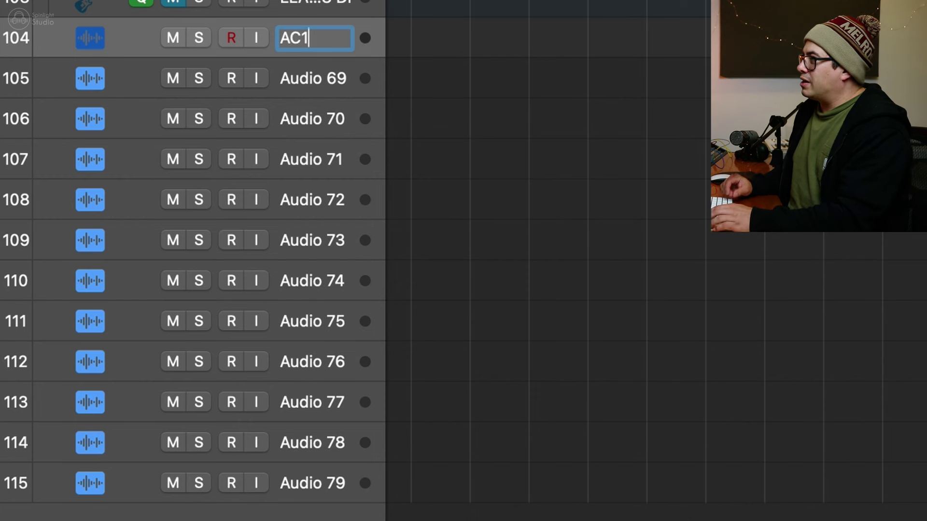
{"action": "key", "text": "Tab"}
{"action": "type", "text": "AC1"}
{"action": "key", "text": "Tab"}
{"action": "type", "text": "AC 1 DI"}
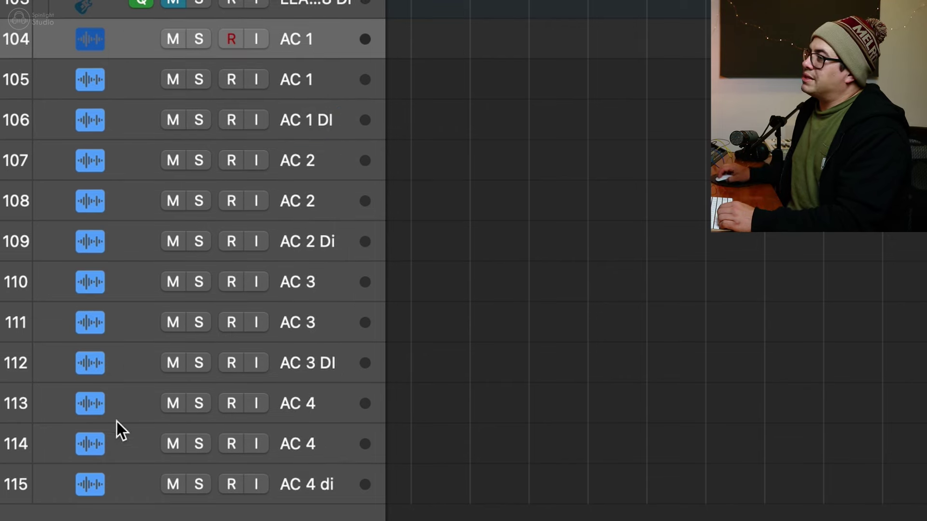
Step: Assign the acoustic guitar icon to all twelve AC tracks and color them turquoise
{"action": "left_click", "coordinate": [97, 491]}
{"action": "left_click", "coordinate": [396, 153]}
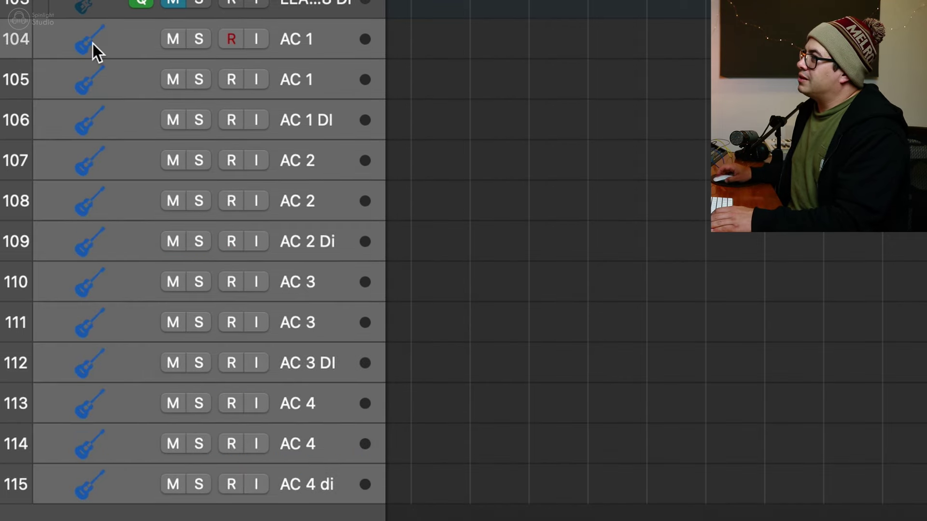
{"action": "key", "text": "x"}
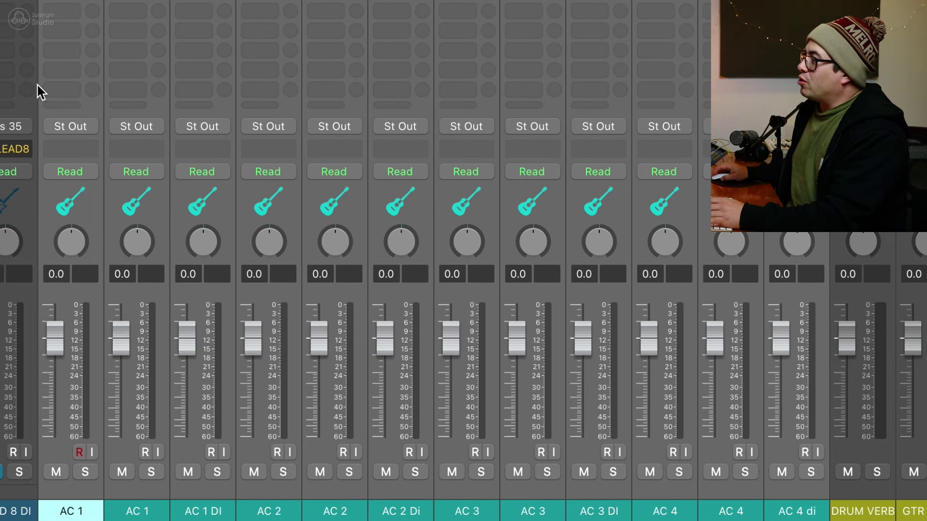
Step: Route the three AC 1 channels to Bus 39, AC 2 to Bus 40, AC 3 to Bus 41 and AC 4 to Bus 42
{"action": "left_click_drag", "start_coordinate": [84, 208], "coordinate": [205, 209]}
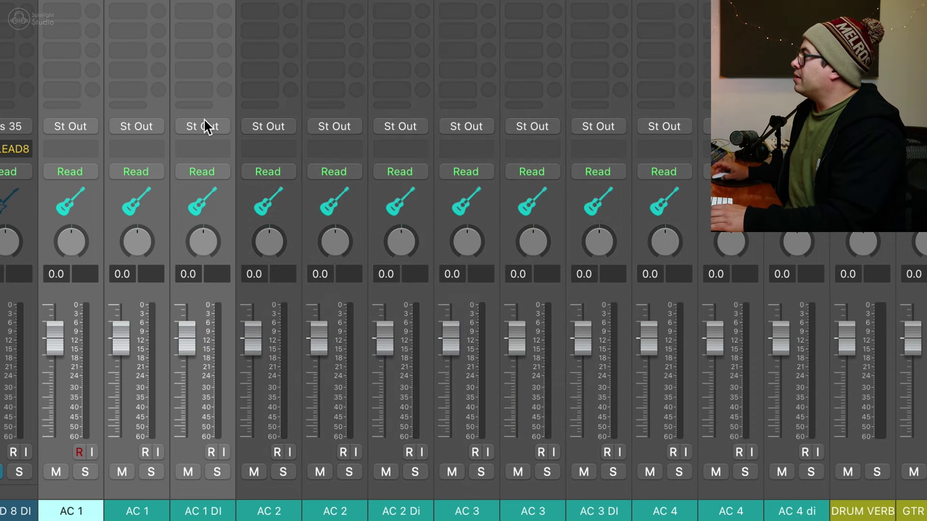
{"action": "left_click", "coordinate": [203, 127]}
{"action": "mouse_move", "coordinate": [261, 212]}
{"action": "mouse_move", "coordinate": [372, 347]}
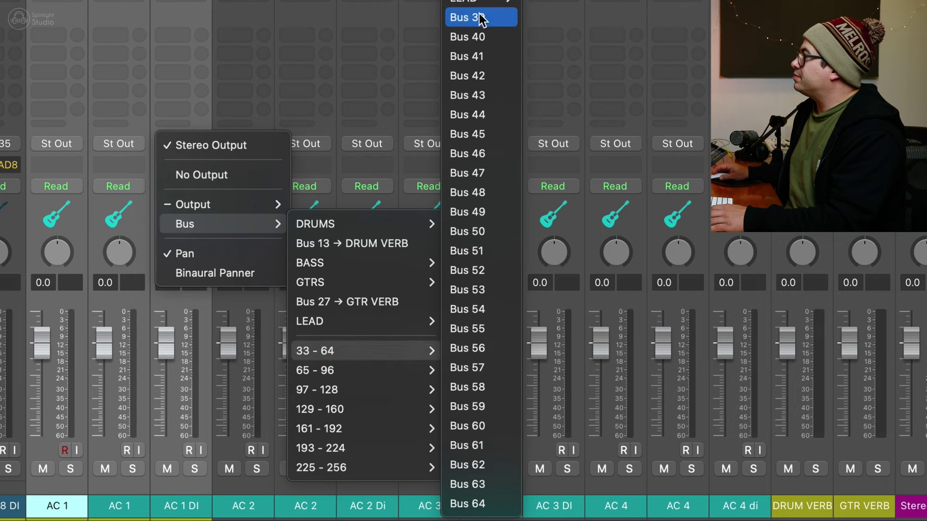
{"action": "left_click", "coordinate": [482, 18]}
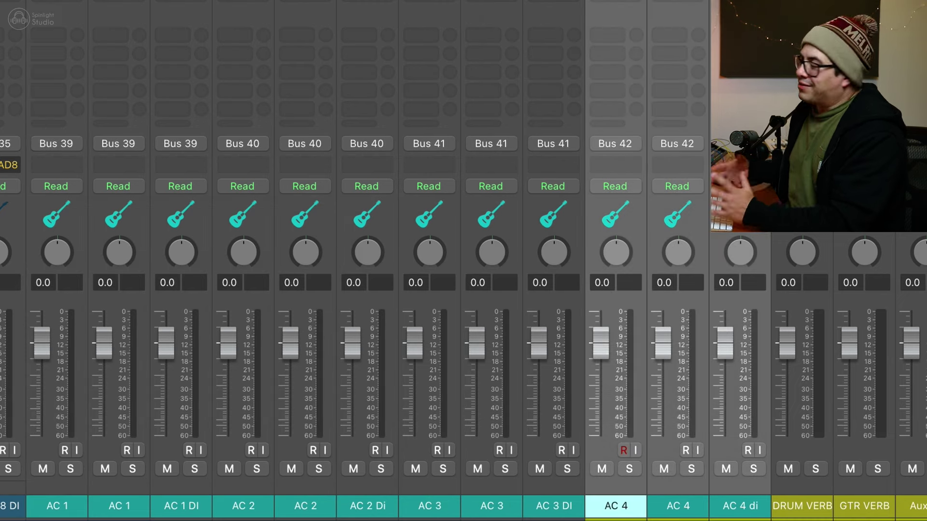
Step: Pan the first channel of each AC set hard left (-64) and the second hard right (+63), leaving the DI channels centered
{"action": "left_click", "coordinate": [137, 218]}
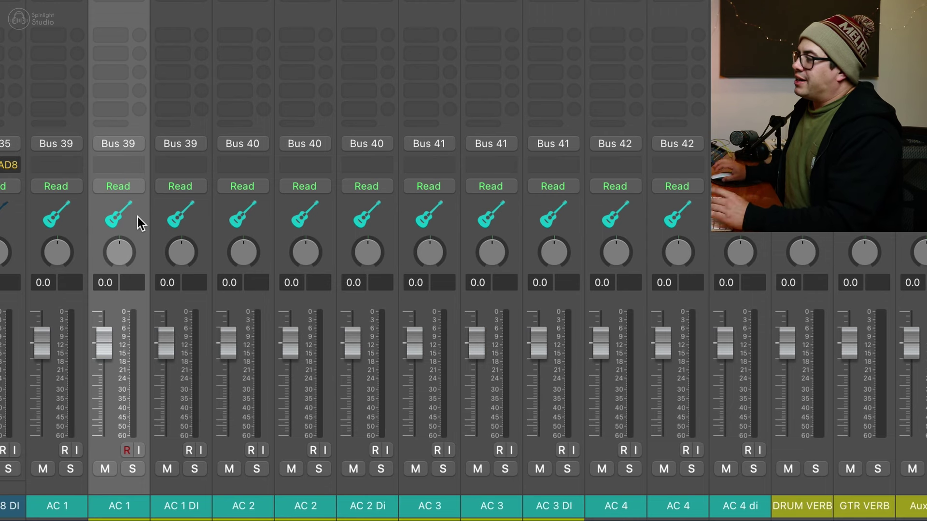
{"action": "left_click", "coordinate": [71, 209]}
{"action": "left_click_drag", "start_coordinate": [57, 253], "coordinate": [121, 231]}
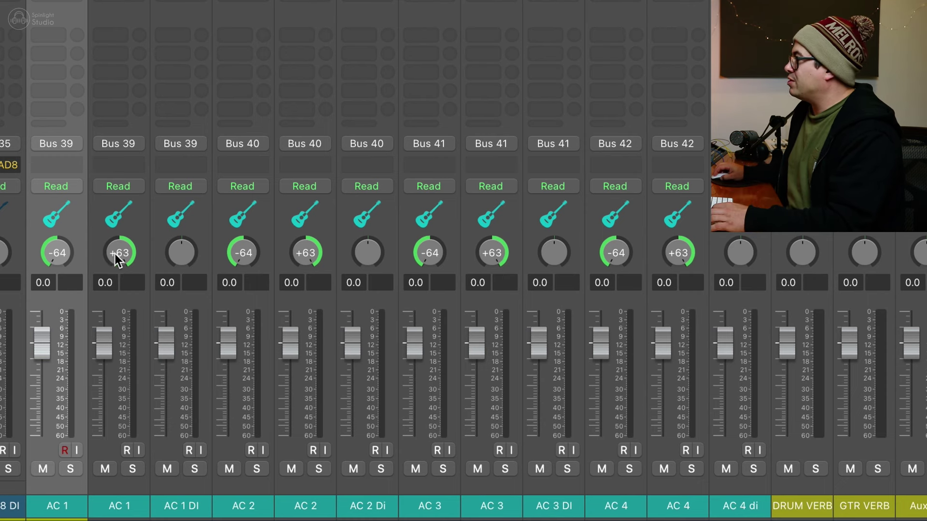
Step: Try centering the first AC 1 channel's pan and lowering the second AC 1 channel's fader to -5.3
{"action": "left_click", "coordinate": [91, 227], "text": "shift"}
{"action": "left_click", "coordinate": [121, 253], "text": "alt"}
{"action": "left_click_drag", "start_coordinate": [107, 325], "coordinate": [103, 370]}
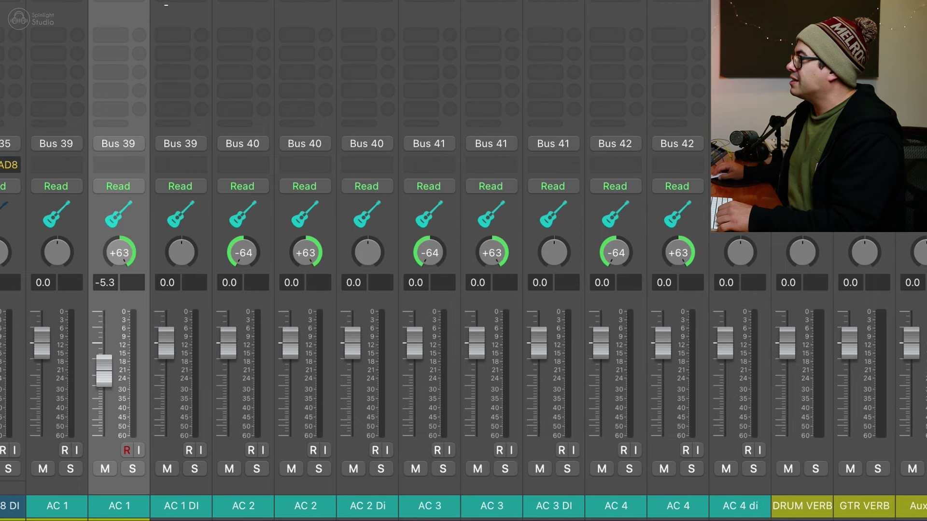
Step: Rename the four new aux channels for Bus 39 to Bus 42 as AC 1, AC 2, AC 3 and AC 4
{"action": "scroll", "coordinate": [464, 260], "scroll_direction": "right", "scroll_amount": 5}
{"action": "left_click", "coordinate": [600, 364]}
{"action": "double_click", "coordinate": [594, 505]}
{"action": "type", "text": "A"}
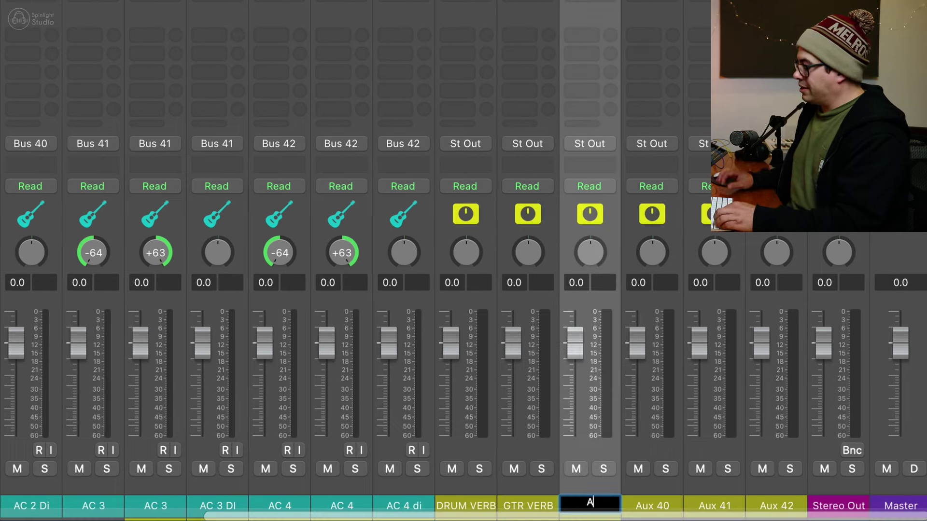
{"action": "type", "text": "C 1"}
{"action": "key", "text": "Tab"}
{"action": "type", "text": "AC 2"}
{"action": "key", "text": "Tab"}
{"action": "type", "text": "AC 3"}
{"action": "key", "text": "Tab"}
{"action": "type", "text": "AC 4"}
{"action": "key", "text": "Return"}
Step: Color the four AC aux channels dark teal and move each one directly above its matching AC tracks in the track list
{"action": "key", "text": "alt+c"}
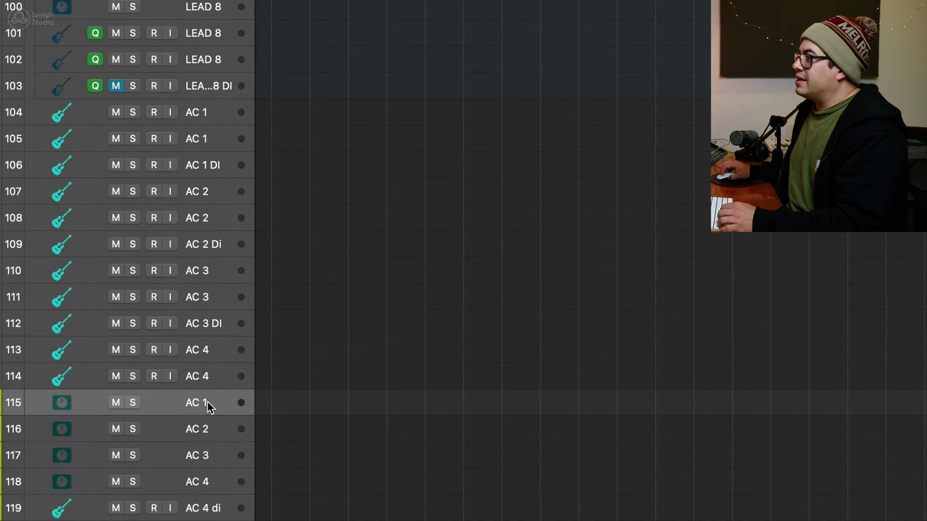
{"action": "left_click_drag", "start_coordinate": [95, 210], "coordinate": [108, 76]}
{"action": "left_click_drag", "start_coordinate": [237, 106], "coordinate": [237, 110]}
{"action": "left_click_drag", "start_coordinate": [216, 428], "coordinate": [212, 207]}
{"action": "left_click_drag", "start_coordinate": [210, 457], "coordinate": [211, 324]}
{"action": "left_click_drag", "start_coordinate": [211, 482], "coordinate": [213, 429]}
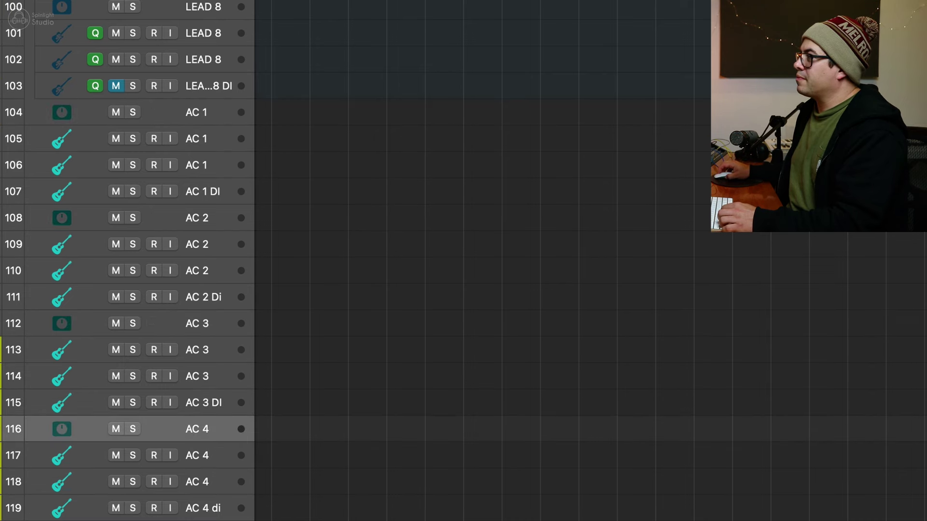
Step: Assign each AC set's three tracks to its own new group, 19 to 22, and name the first two groups AC1 and AC2
{"action": "left_click_drag", "start_coordinate": [482, 406], "coordinate": [822, 397]}
{"action": "left_click", "coordinate": [526, 381]}
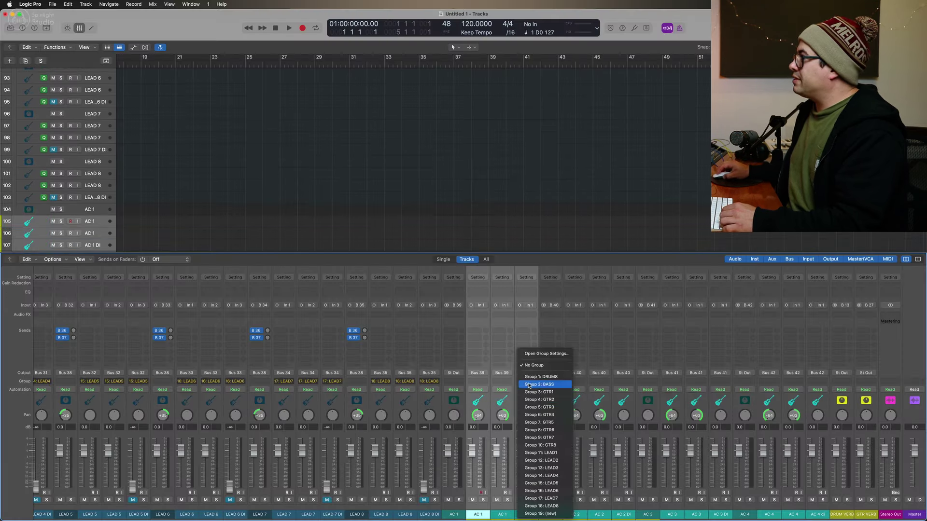
{"action": "left_click", "coordinate": [540, 513]}
{"action": "left_click", "coordinate": [624, 382]}
{"action": "left_click", "coordinate": [721, 382]}
{"action": "left_click", "coordinate": [763, 269]}
{"action": "left_click", "coordinate": [753, 511]}
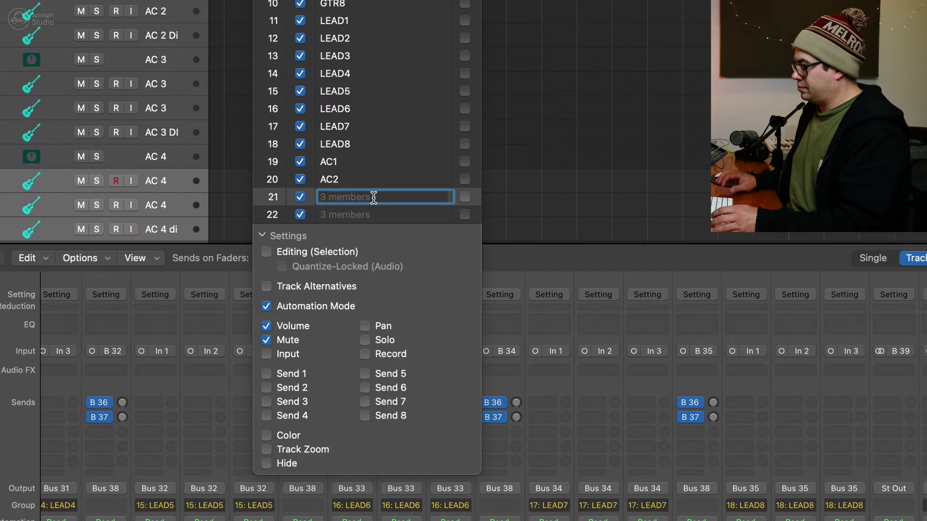
Step: Name group 21 as AC3 and group 22 as AC4
{"action": "type", "text": "AC3"}
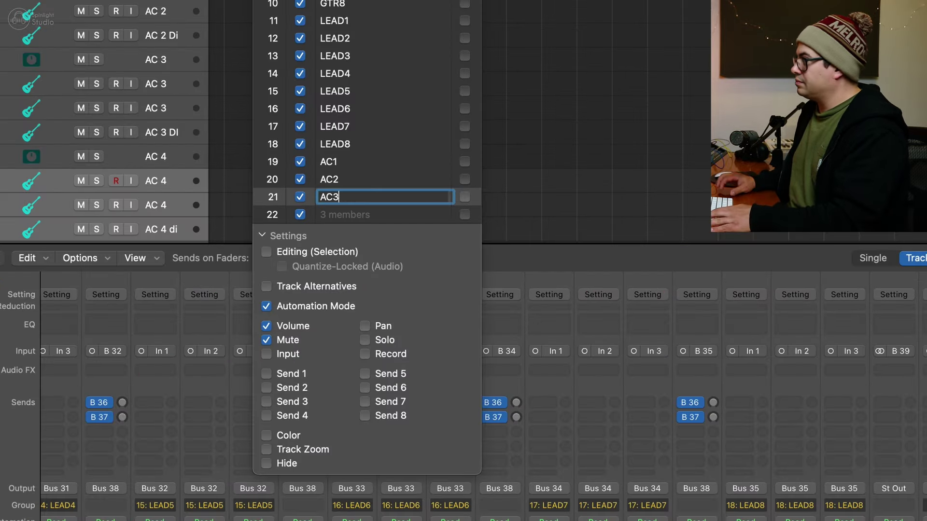
{"action": "key", "text": "Tab"}
{"action": "type", "text": "AC4"}
Step: Enable Editing (Selection) and Quantize-Locked (Audio) and turn off Automation Mode, Volume and Mute for the AC1 to AC4 groups
{"action": "left_click", "coordinate": [266, 252]}
{"action": "left_click", "coordinate": [281, 267]}
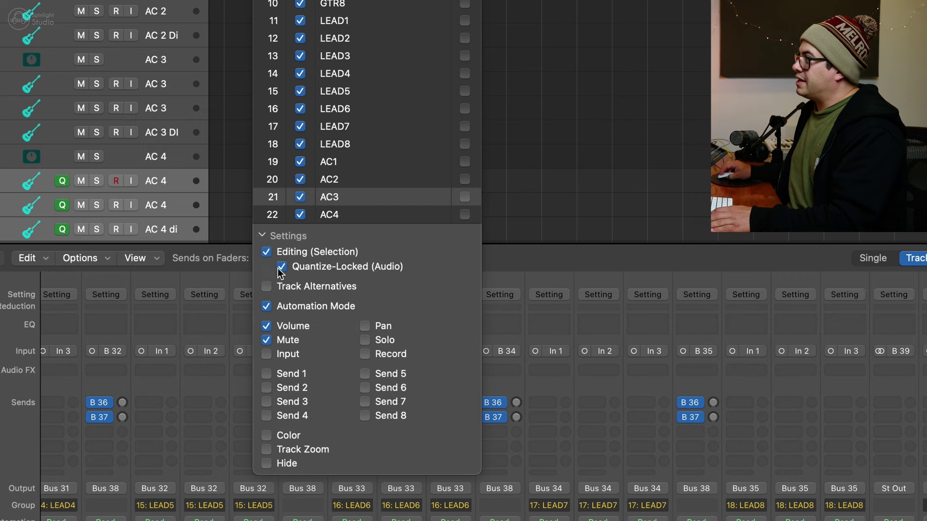
{"action": "left_click", "coordinate": [267, 306]}
{"action": "left_click", "coordinate": [266, 326]}
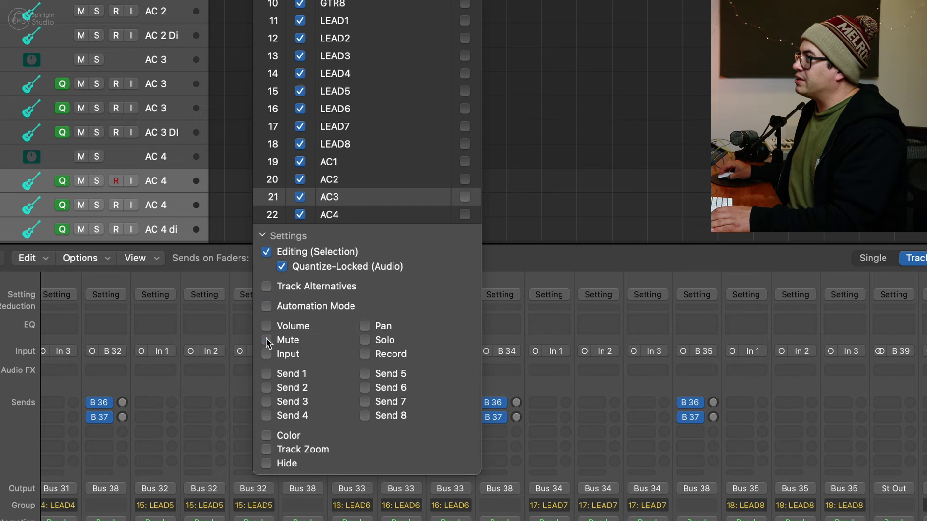
{"action": "left_click", "coordinate": [347, 180]}
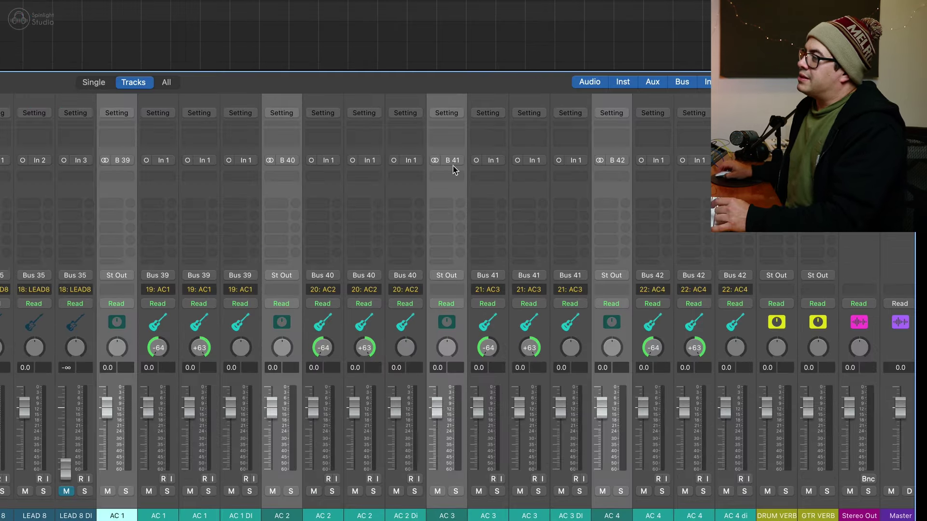
Step: Add sends to Bus 43 and Bus 44 on the four AC aux channels and rename the new auxes AC VERB and AC COMP
{"action": "left_click", "coordinate": [136, 213]}
{"action": "mouse_move", "coordinate": [121, 222]}
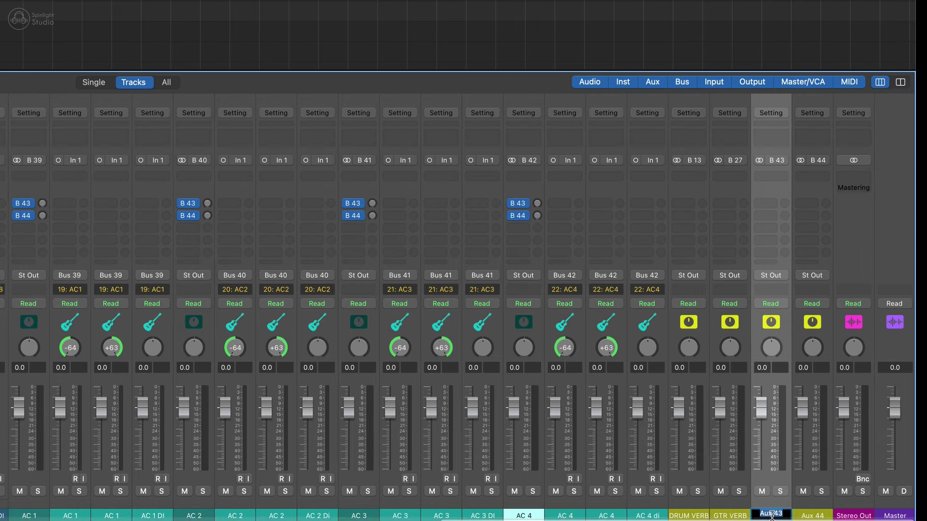
{"action": "type", "text": "A"}
{"action": "type", "text": "C VERB"}
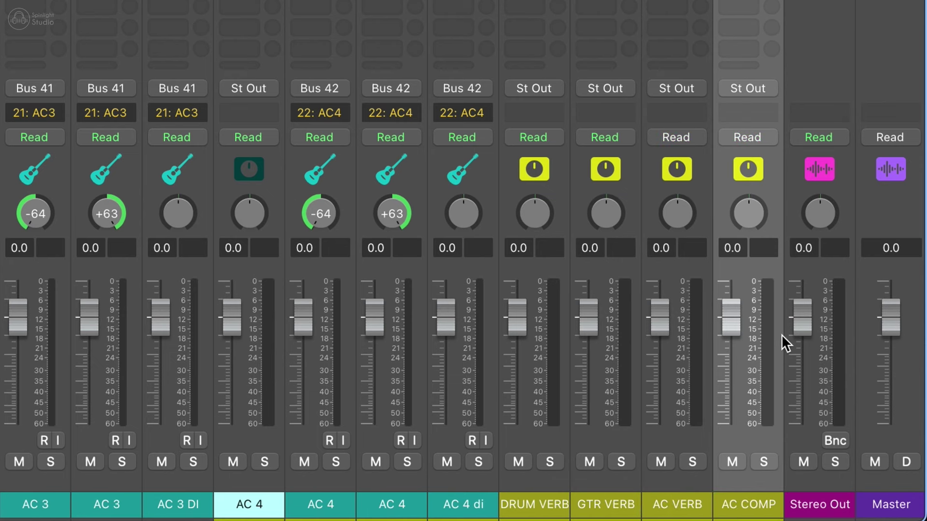
Step: Create tracks for the AC VERB and AC COMP aux channels and move them directly above the first AC 1 track
{"action": "left_click", "coordinate": [705, 170]}
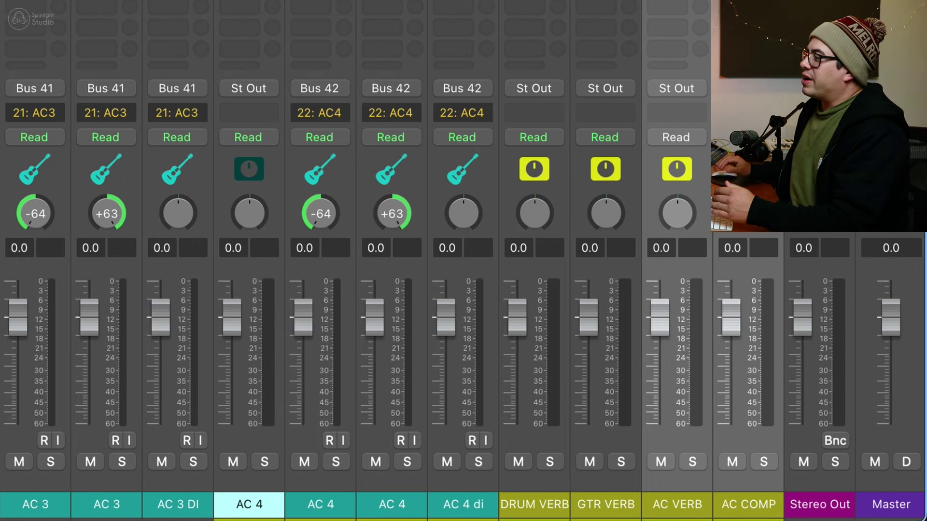
{"action": "right_click", "coordinate": [774, 179]}
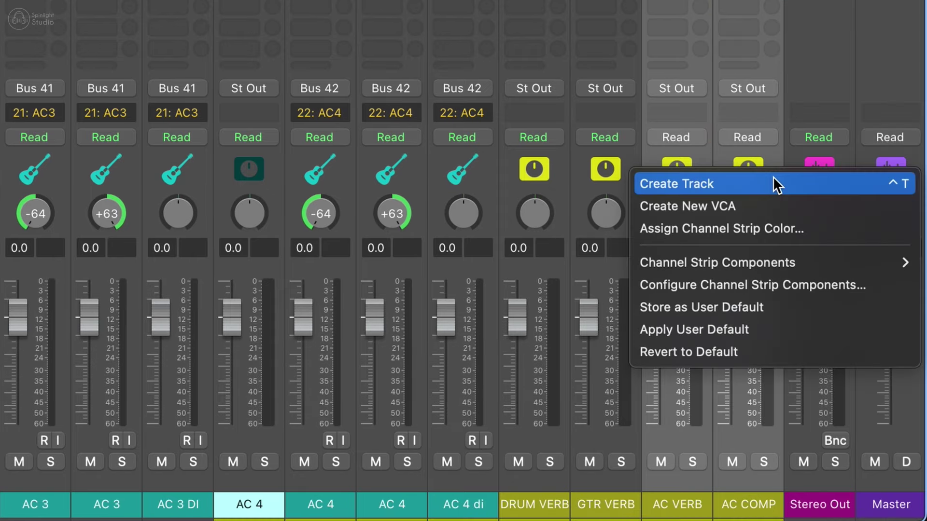
{"action": "left_click", "coordinate": [773, 184]}
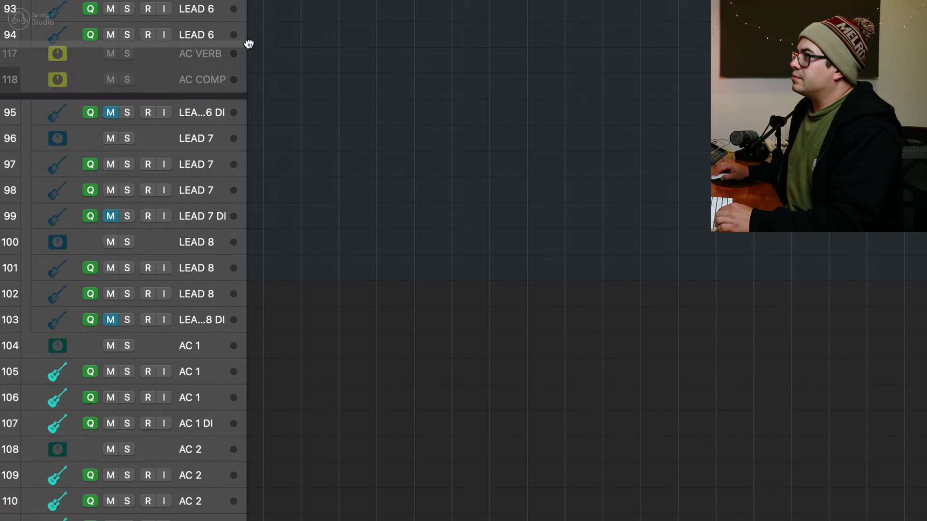
{"action": "left_click_drag", "start_coordinate": [249, 42], "coordinate": [248, 289]}
{"action": "scroll", "coordinate": [145, 260], "scroll_direction": "down", "scroll_amount": 5}
Step: Combine all the AC tracks into a summing track stack named ACOUSTIC and color it teal
{"action": "right_click", "coordinate": [227, 34]}
{"action": "left_click", "coordinate": [338, 217]}
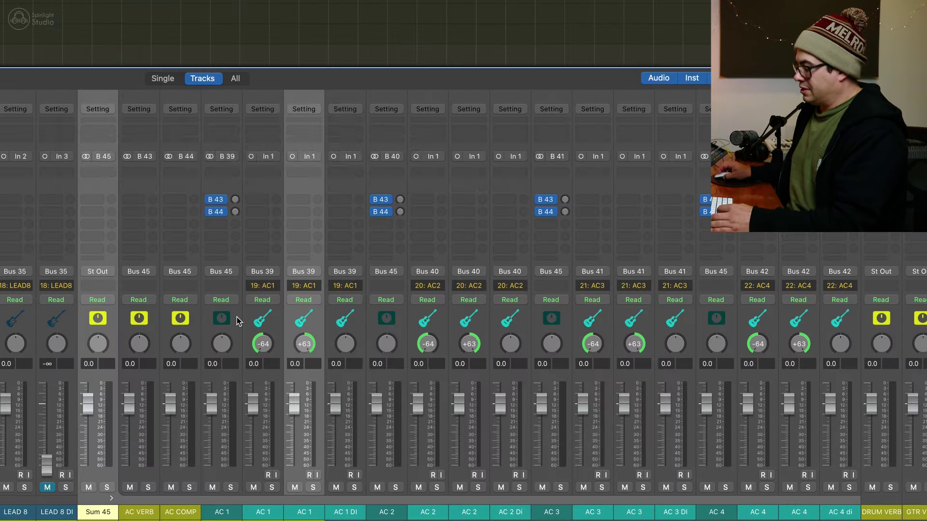
{"action": "key", "text": "alt+c"}
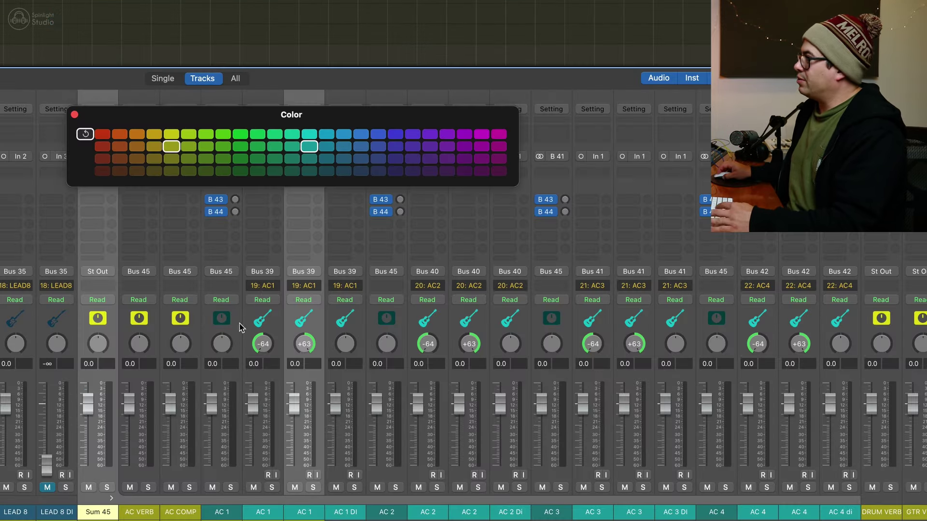
{"action": "left_click", "coordinate": [309, 146]}
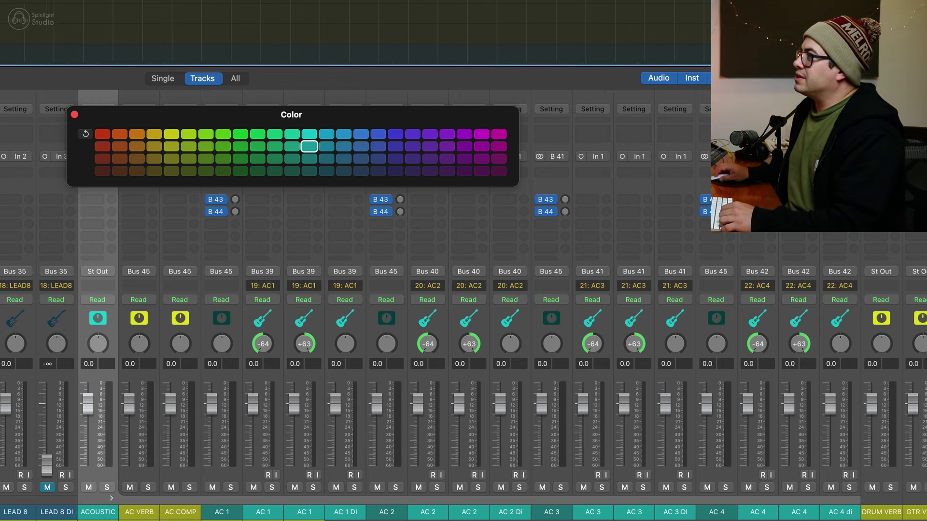
Step: Add a send to Bus 46 on the ACOUSTIC stack and rename the new aux channel AC VERB
{"action": "left_click", "coordinate": [57, 199]}
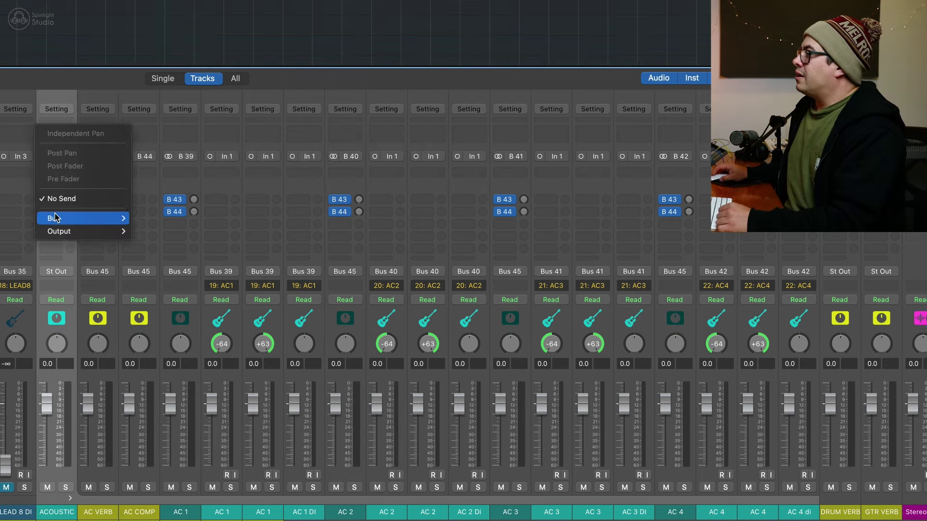
{"action": "mouse_move", "coordinate": [77, 218]}
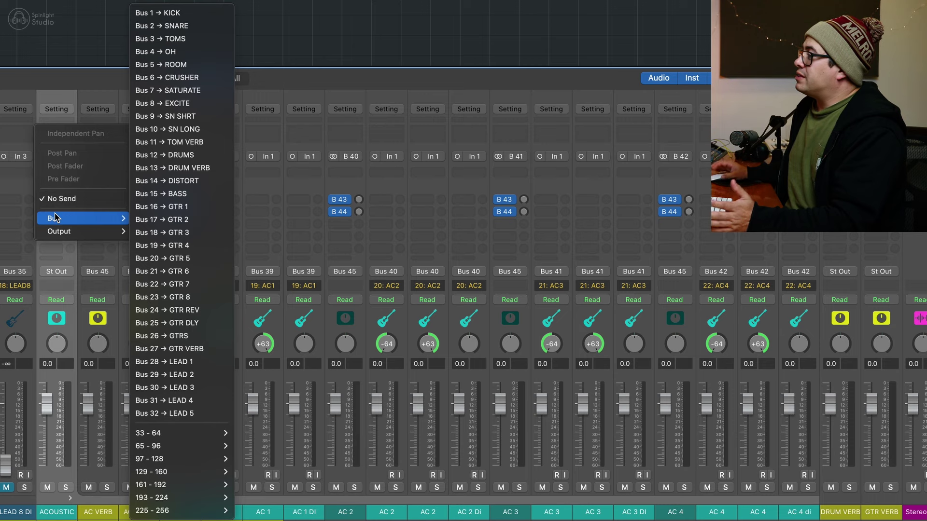
{"action": "mouse_move", "coordinate": [187, 434]}
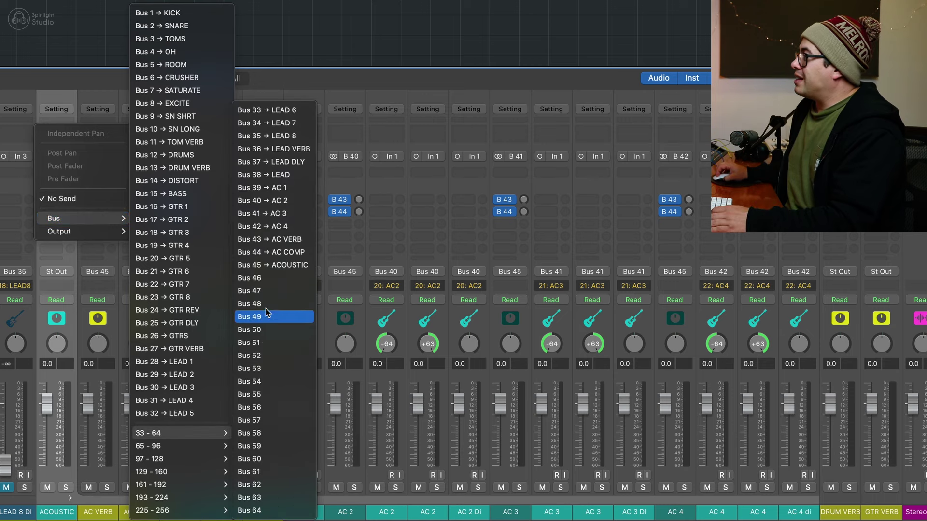
{"action": "left_click", "coordinate": [272, 282]}
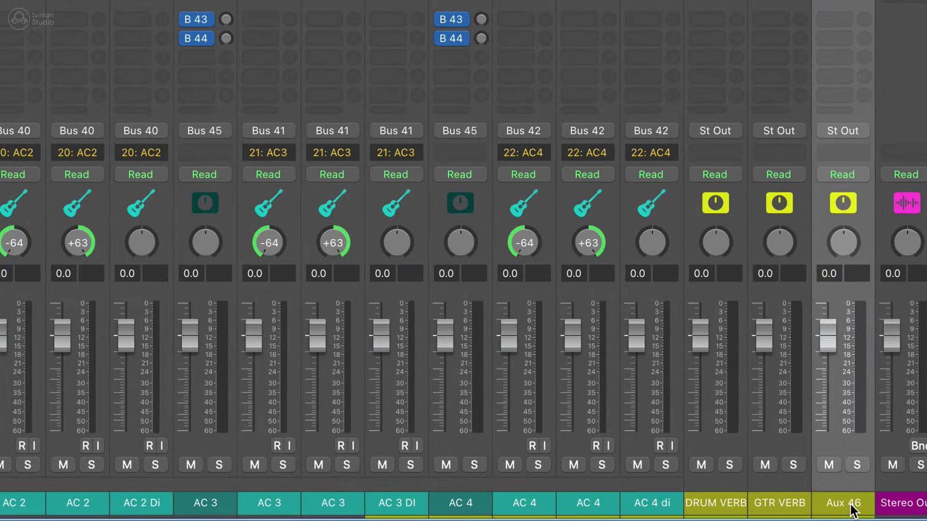
{"action": "double_click", "coordinate": [851, 508]}
{"action": "type", "text": "AC VERB"}
{"action": "key", "text": "Return"}
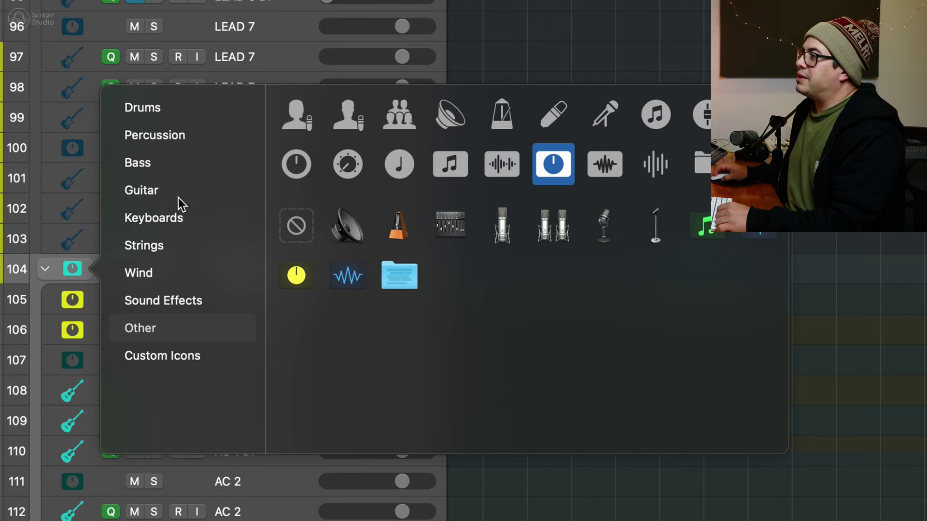
Step: Set the ACOUSTIC stack's track icon to an acoustic guitar
{"action": "left_click", "coordinate": [177, 194]}
{"action": "left_click", "coordinate": [291, 115]}
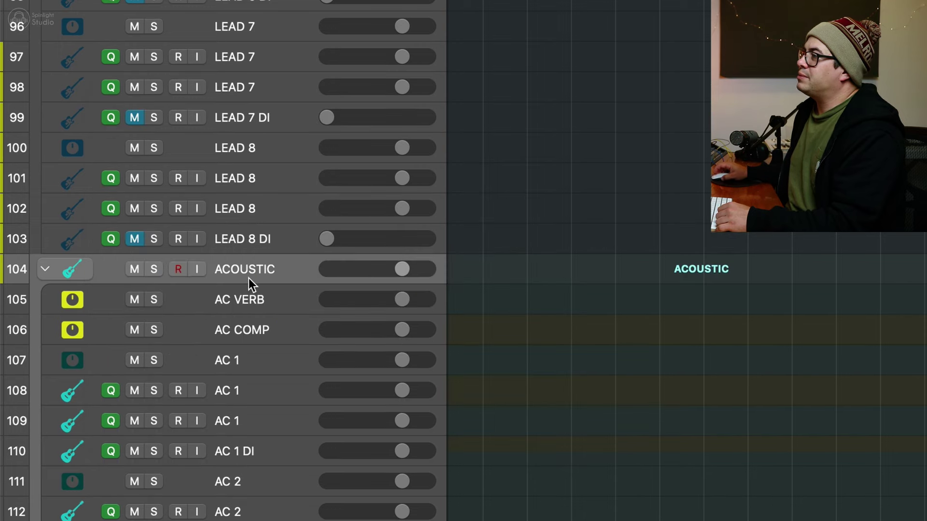
Step: Look over the finished LEAD and ACOUSTIC stacks in the track list
{"action": "scroll", "coordinate": [17, 472], "scroll_direction": "up", "scroll_amount": 10}
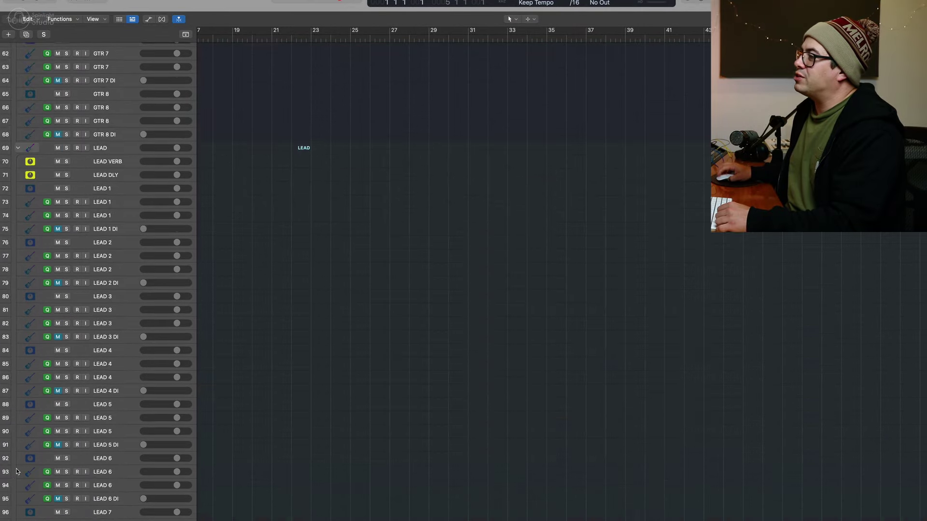
{"action": "scroll", "coordinate": [17, 472], "scroll_direction": "down", "scroll_amount": 10}
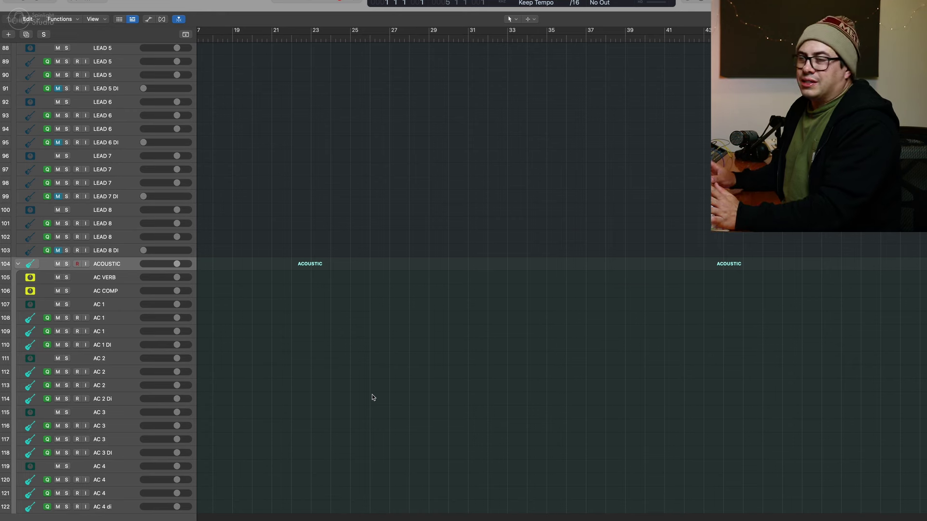
{"action": "left_click", "coordinate": [117, 264]}
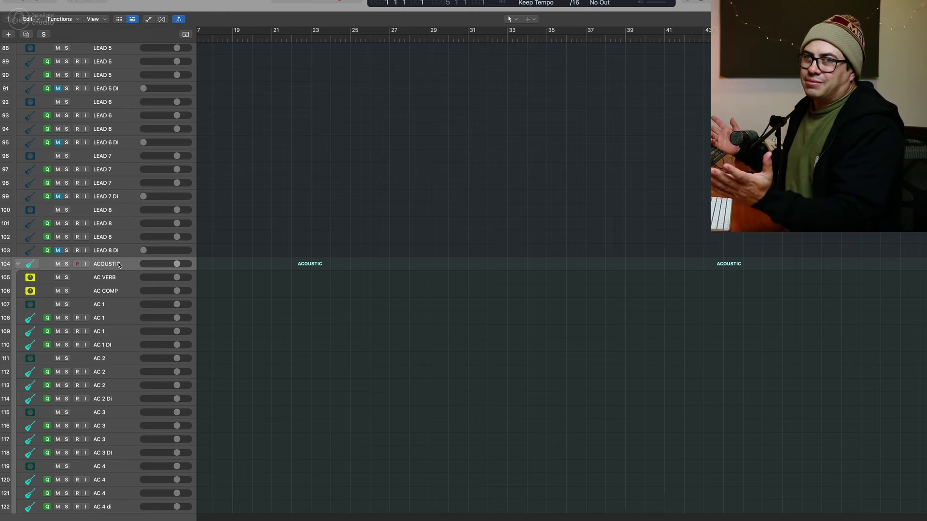
{"action": "scroll", "coordinate": [118, 264], "scroll_direction": "up", "scroll_amount": 5}
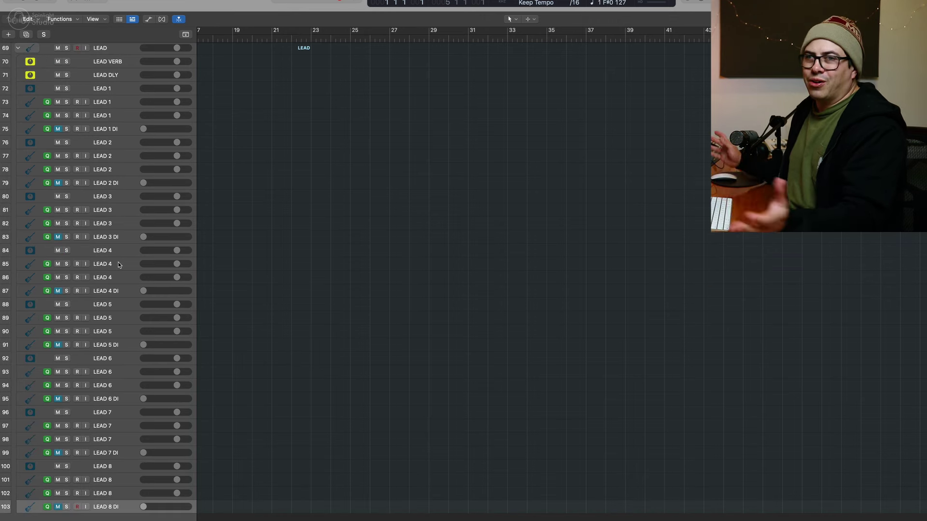
{"action": "scroll", "coordinate": [299, 375], "scroll_direction": "down", "scroll_amount": 5}
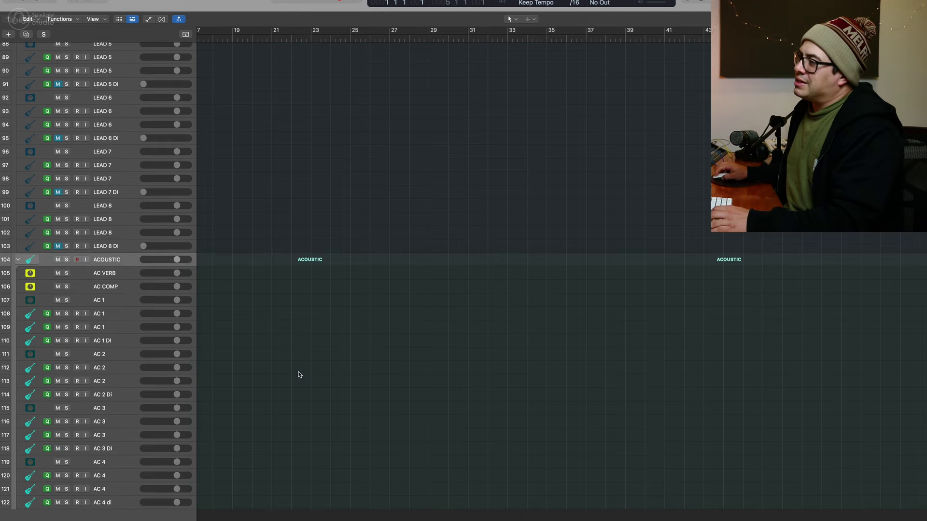
{"action": "key", "text": "x"}
{"action": "left_click", "coordinate": [435, 425]}
{"action": "key", "text": "x"}
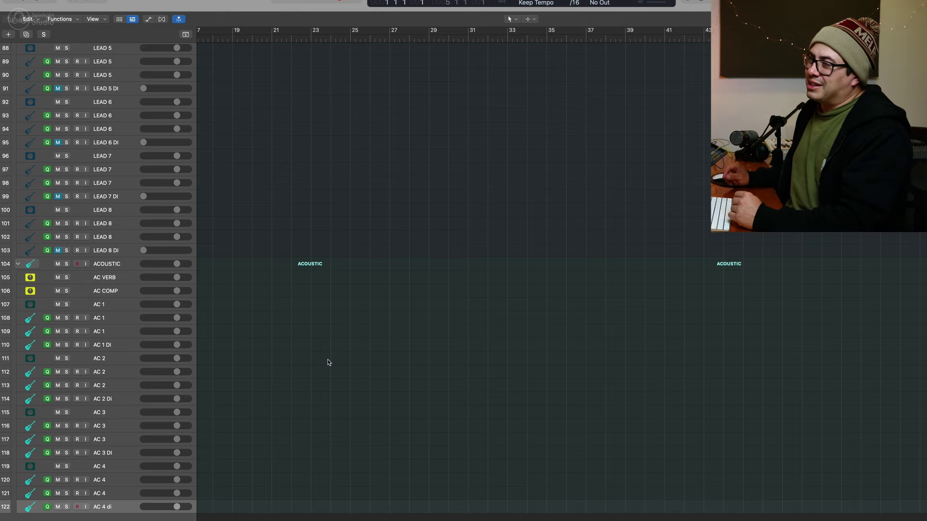
Step: Add six audio tracks below AC 4 di and name them as two sets, BANJO 1 and BANJO 2, each with a DI track
{"action": "key", "text": "alt+super+n"}
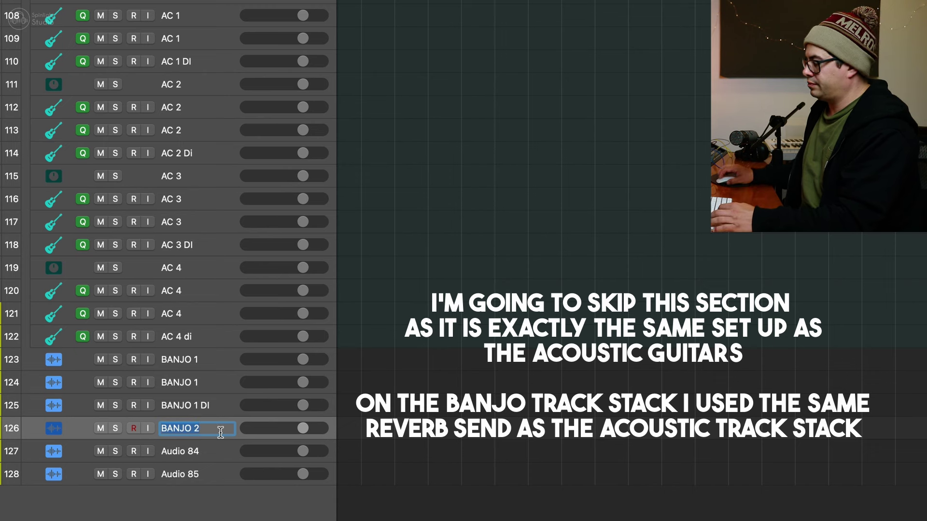
{"action": "key", "text": "Tab"}
{"action": "type", "text": "BANJO 2"}
{"action": "key", "text": "Tab"}
{"action": "type", "text": "BANJO 2"}
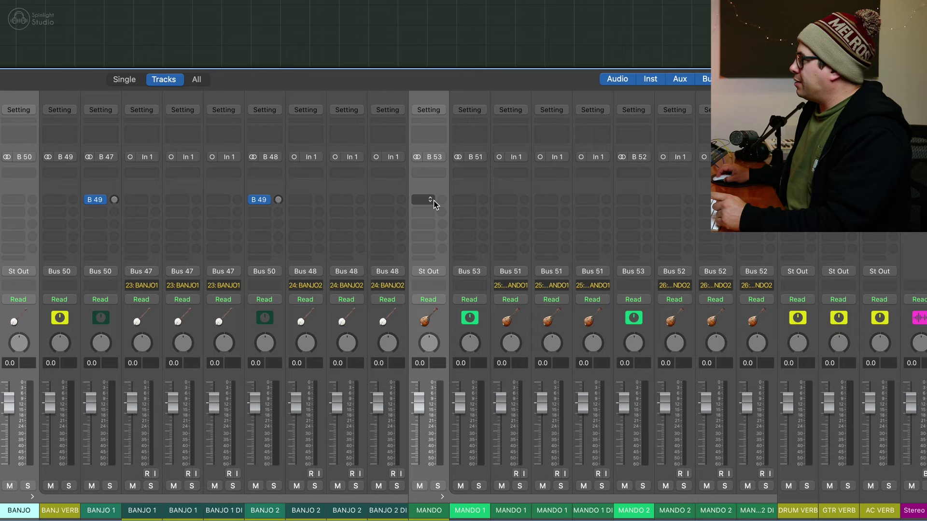
Step: Add a send to Bus 46, AC VERB, on the BANJO and MANDO stack channels
{"action": "left_click", "coordinate": [432, 200]}
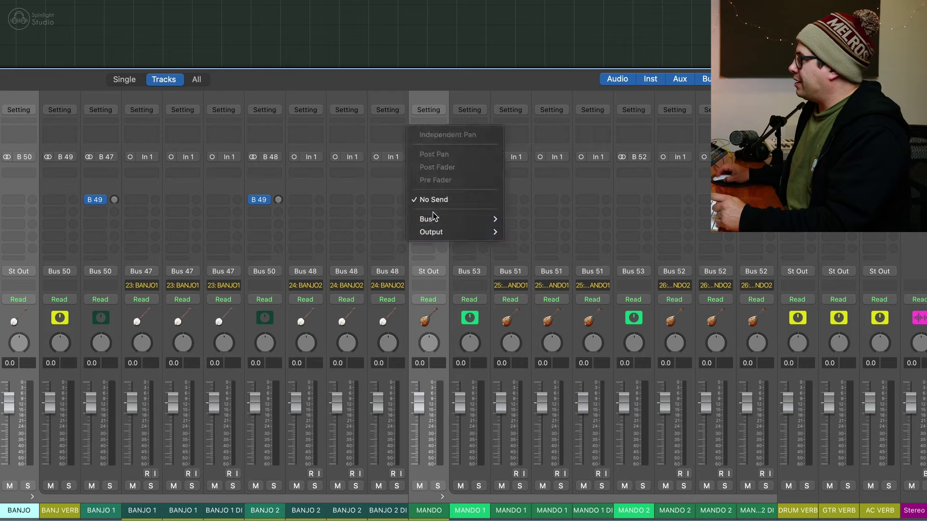
{"action": "mouse_move", "coordinate": [437, 219]}
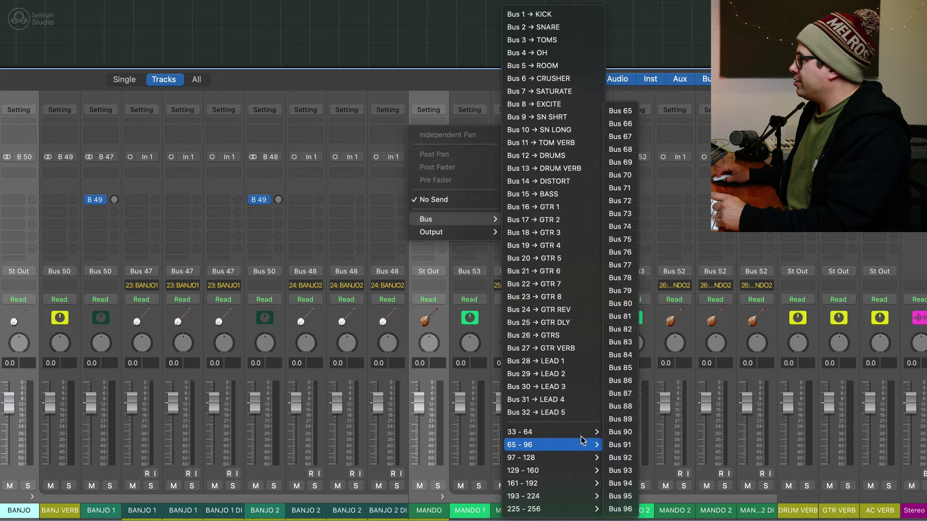
{"action": "mouse_move", "coordinate": [581, 433]}
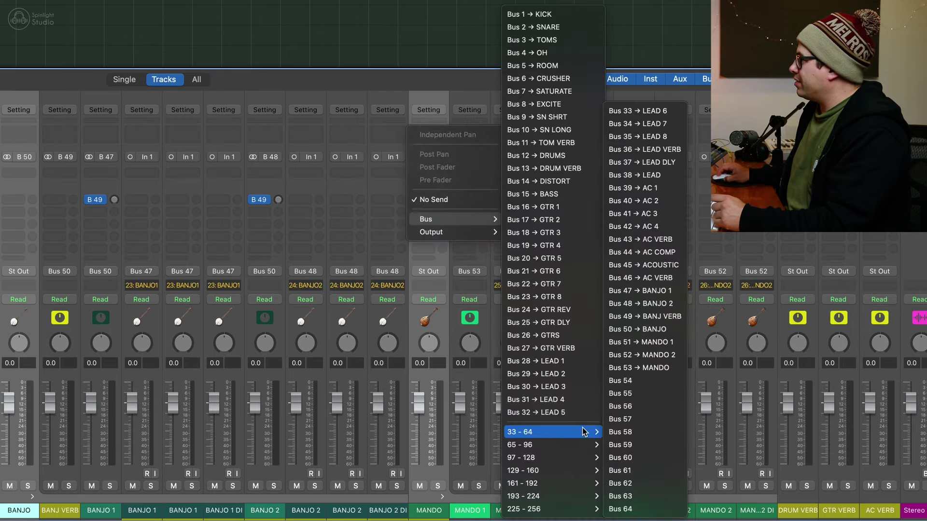
{"action": "left_click", "coordinate": [662, 279]}
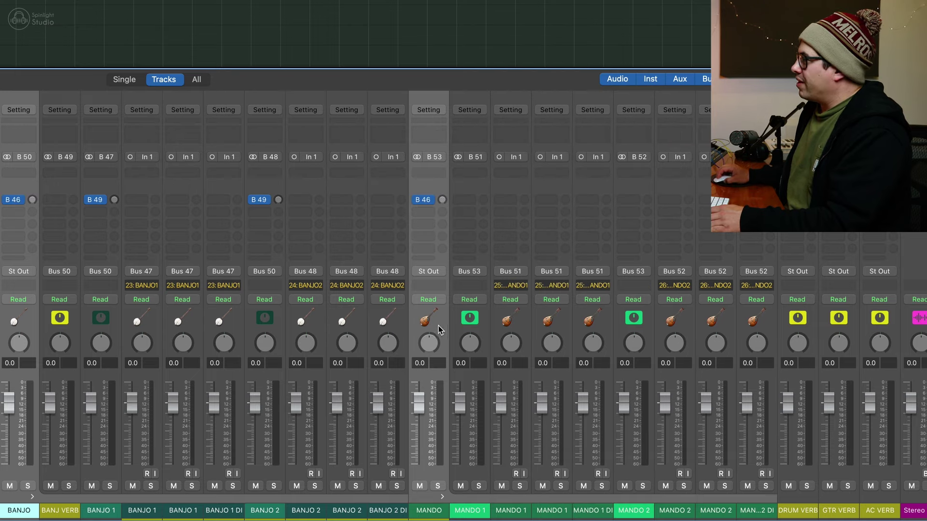
Step: Pan the two non-DI MANDO 1 tracks apart, the first to -59 and the second to +51
{"action": "left_click", "coordinate": [25, 312]}
{"action": "scroll", "coordinate": [25, 312], "scroll_direction": "left", "scroll_amount": 2}
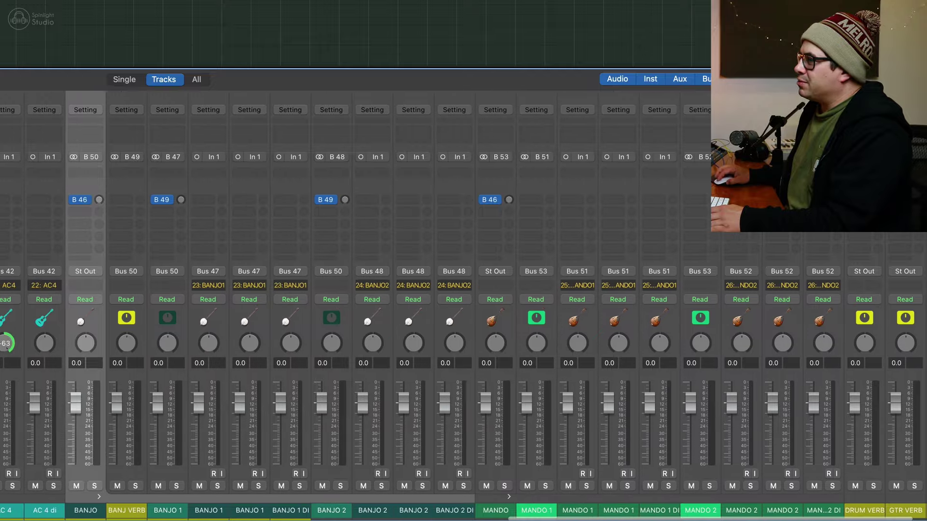
{"action": "scroll", "coordinate": [464, 306], "scroll_direction": "left", "scroll_amount": 6}
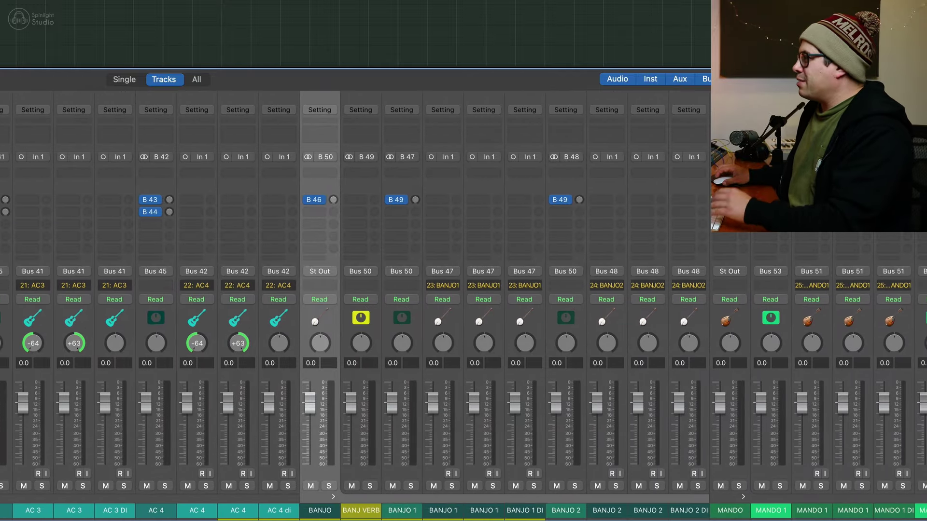
{"action": "scroll", "coordinate": [826, 502], "scroll_direction": "right", "scroll_amount": 9}
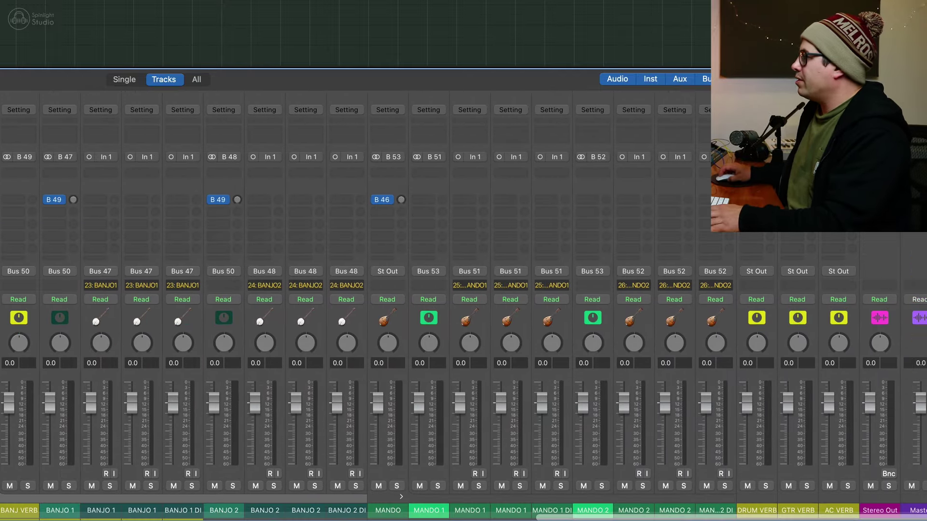
{"action": "left_click", "coordinate": [106, 326]}
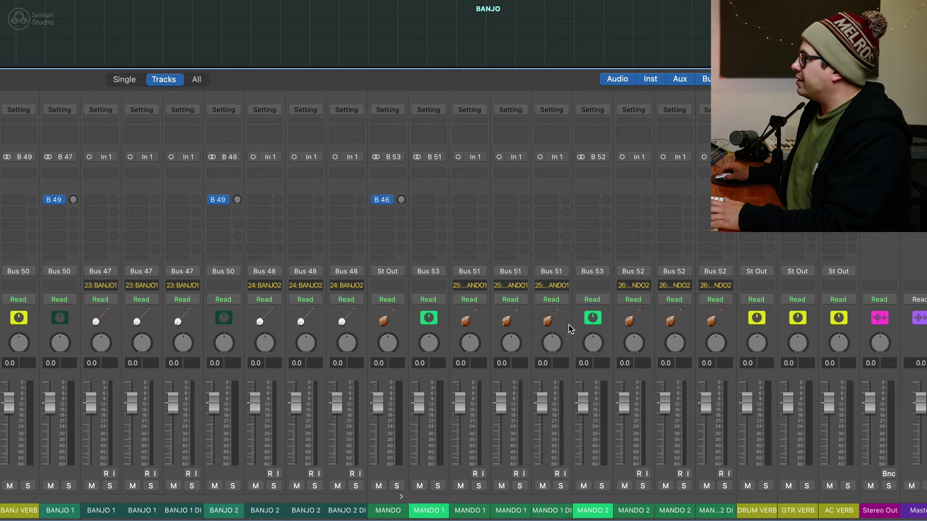
{"action": "left_click_drag", "start_coordinate": [471, 331], "coordinate": [539, 319]}
{"action": "left_click", "coordinate": [446, 344]}
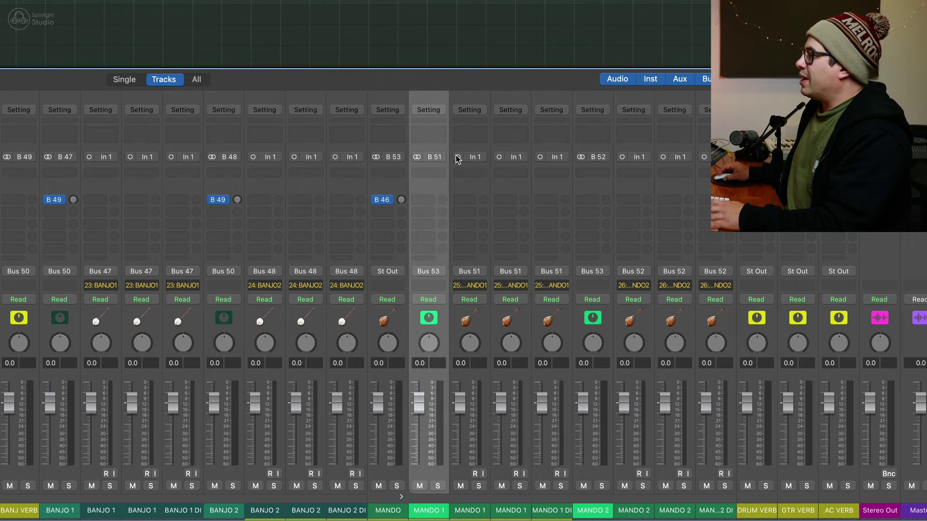
{"action": "left_click_drag", "start_coordinate": [476, 313], "coordinate": [470, 372]}
{"action": "left_click", "coordinate": [504, 320]}
{"action": "left_click_drag", "start_coordinate": [511, 343], "coordinate": [510, 318]}
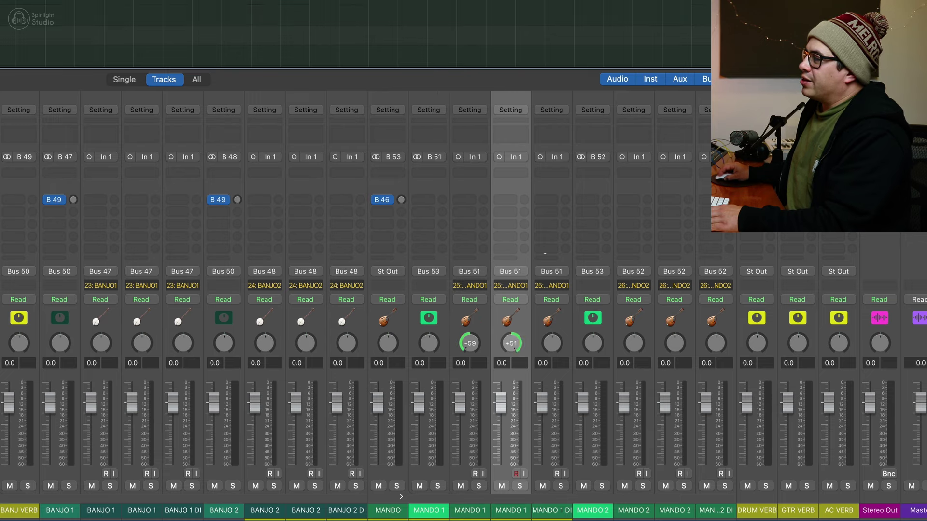
Step: Reset the pan of the two non-DI MANDO 1 tracks to centre
{"action": "left_click", "coordinate": [434, 321]}
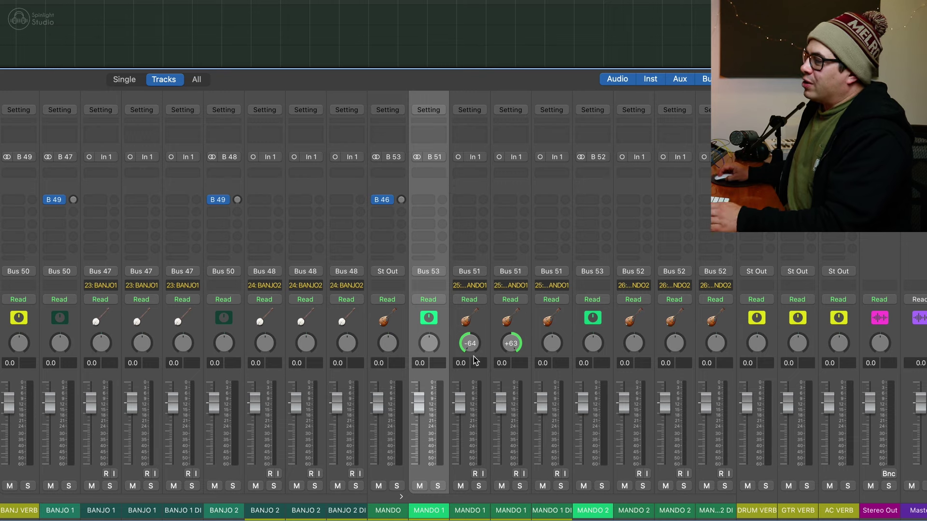
{"action": "left_click", "coordinate": [470, 343], "text": "alt"}
{"action": "left_click", "coordinate": [507, 342], "text": "alt"}
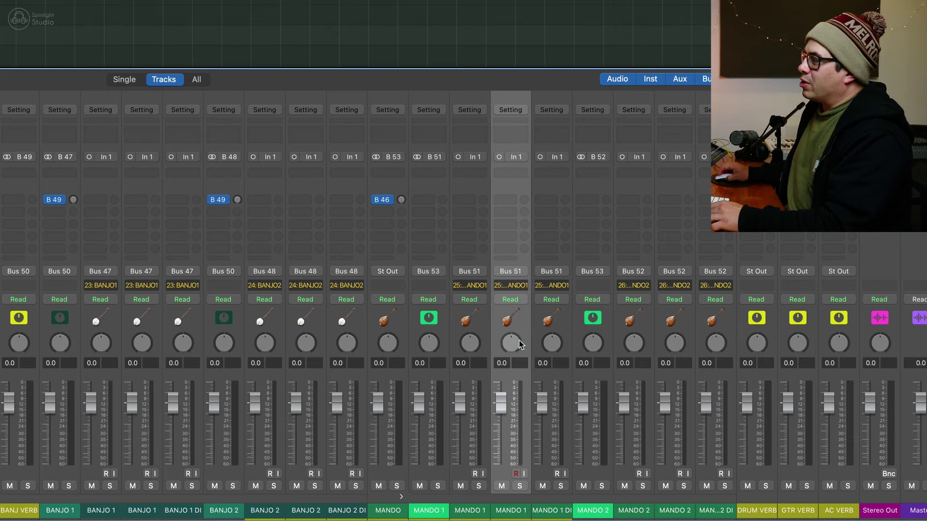
{"action": "left_click", "coordinate": [485, 321]}
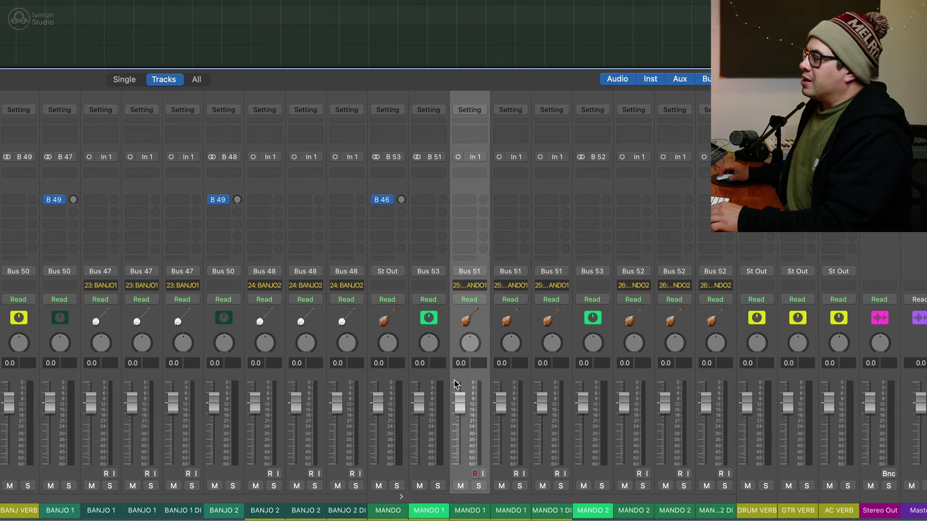
Step: Try the MANDO 1 aux with a mono input and check the bus outputs available to the first MANDO 1 track
{"action": "left_click", "coordinate": [433, 319]}
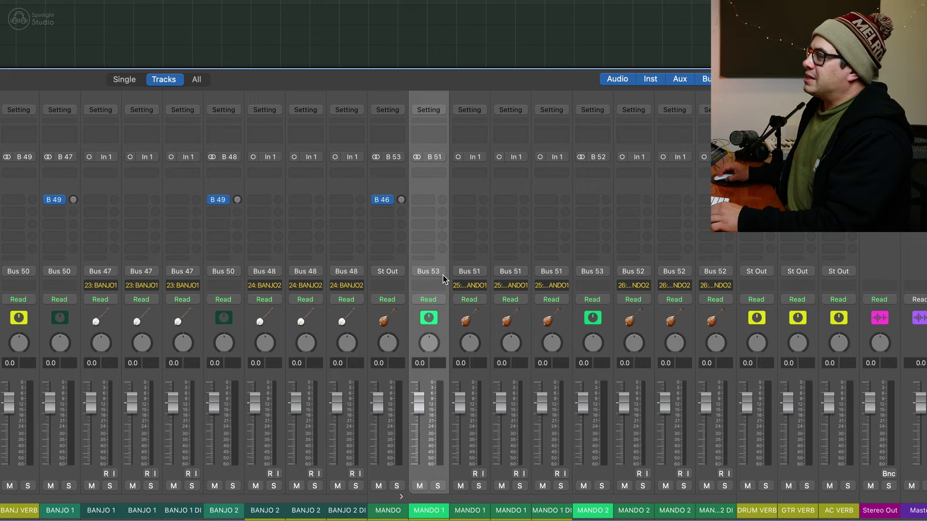
{"action": "left_click", "coordinate": [416, 157]}
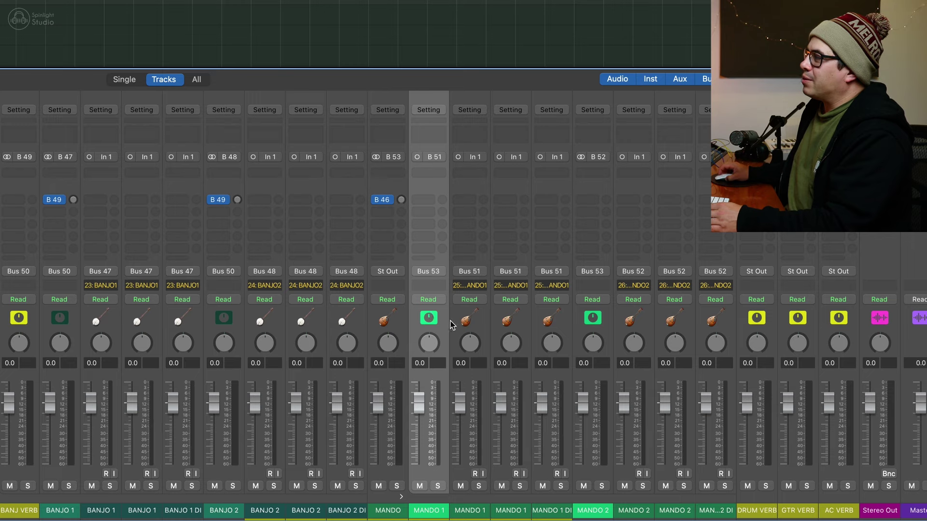
{"action": "left_click", "coordinate": [466, 320]}
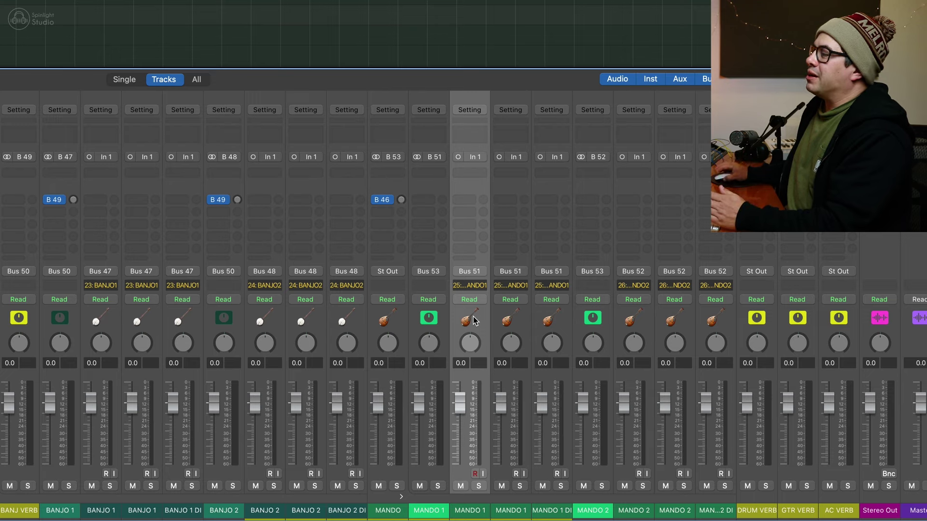
{"action": "left_click", "coordinate": [468, 272]}
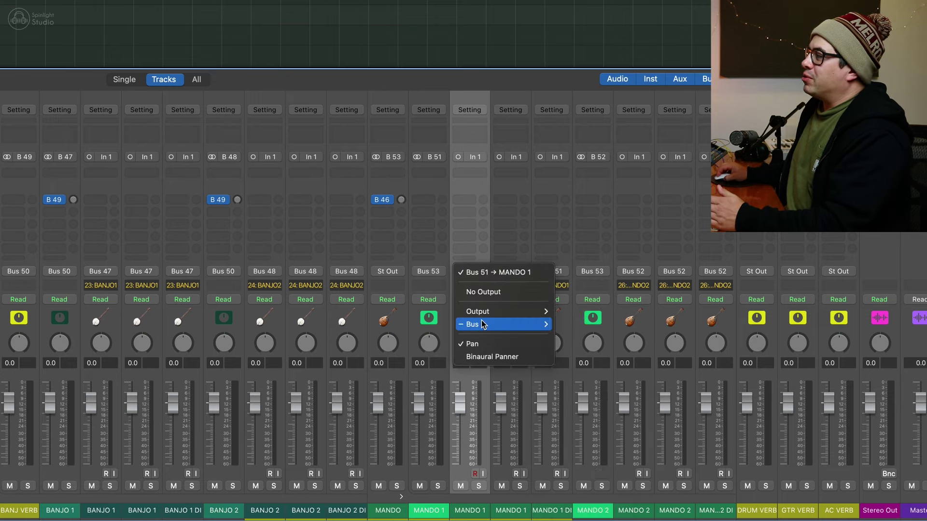
{"action": "mouse_move", "coordinate": [485, 324]}
{"action": "mouse_move", "coordinate": [622, 432]}
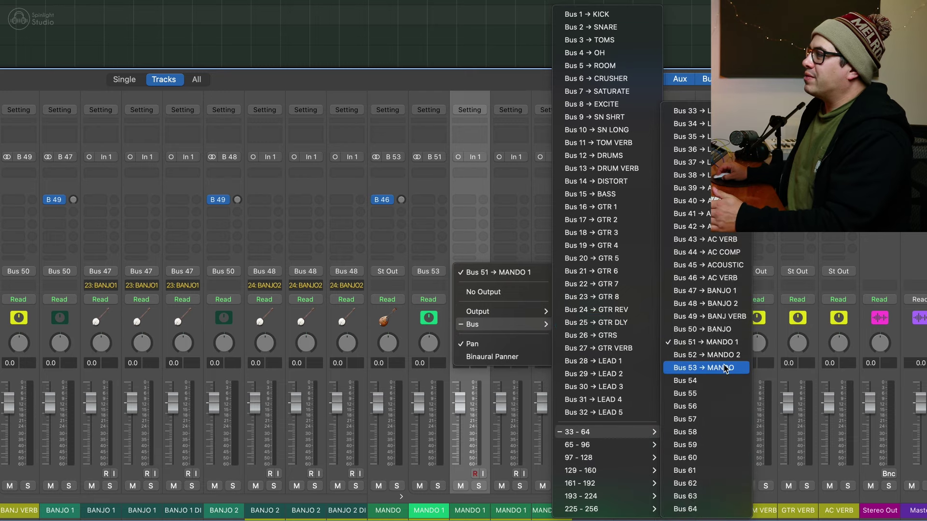
{"action": "left_click", "coordinate": [394, 395]}
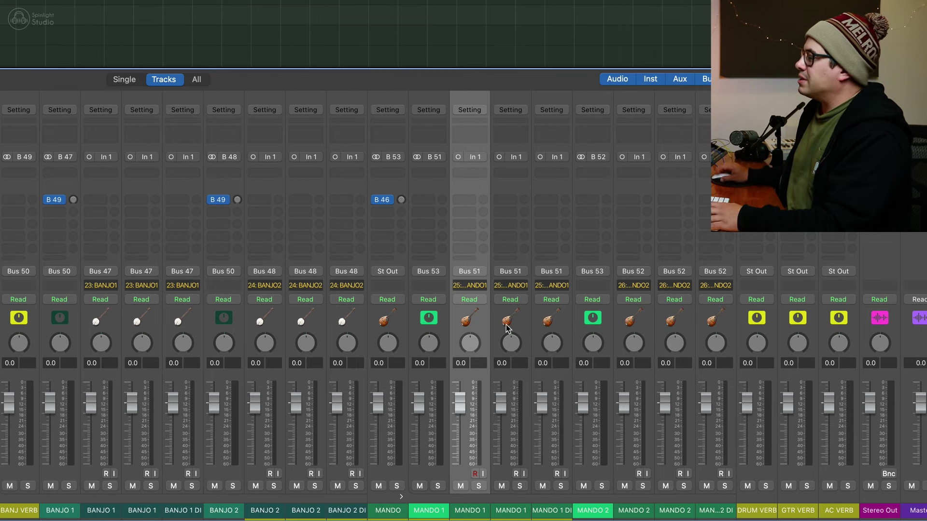
Step: Pan the two non-DI MANDO 1 tracks to -64 and +63 and lower the second one's fader to -15.4
{"action": "left_click_drag", "start_coordinate": [470, 344], "coordinate": [511, 318]}
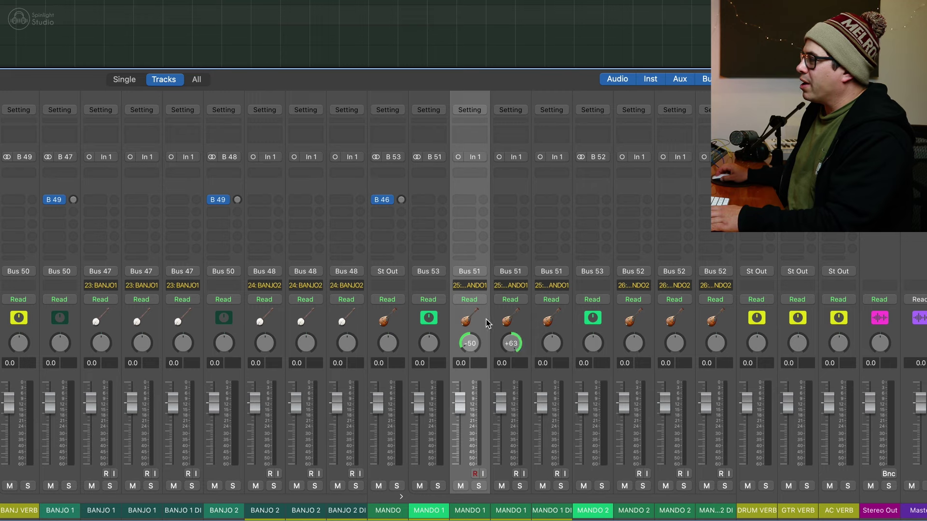
{"action": "left_click", "coordinate": [444, 321], "text": "shift"}
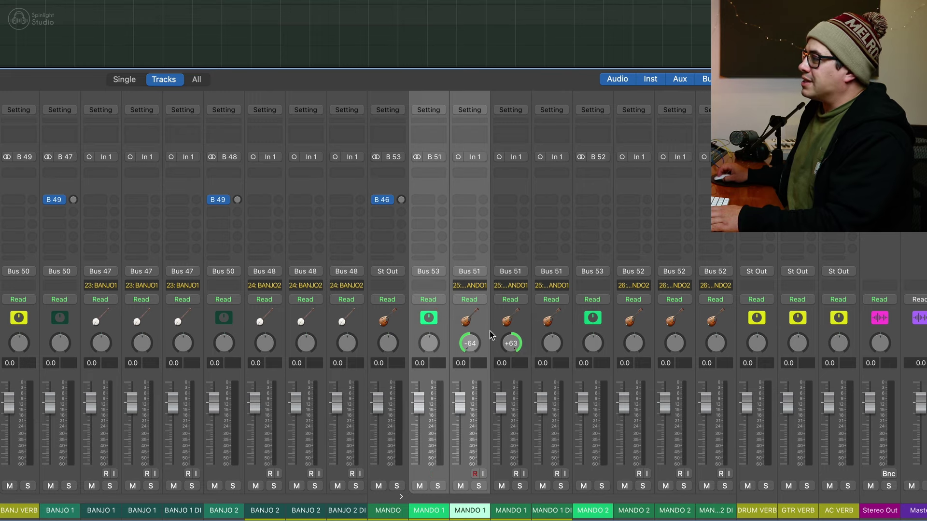
{"action": "left_click", "coordinate": [466, 326]}
{"action": "left_click", "coordinate": [517, 314]}
{"action": "left_click_drag", "start_coordinate": [501, 401], "coordinate": [501, 441]}
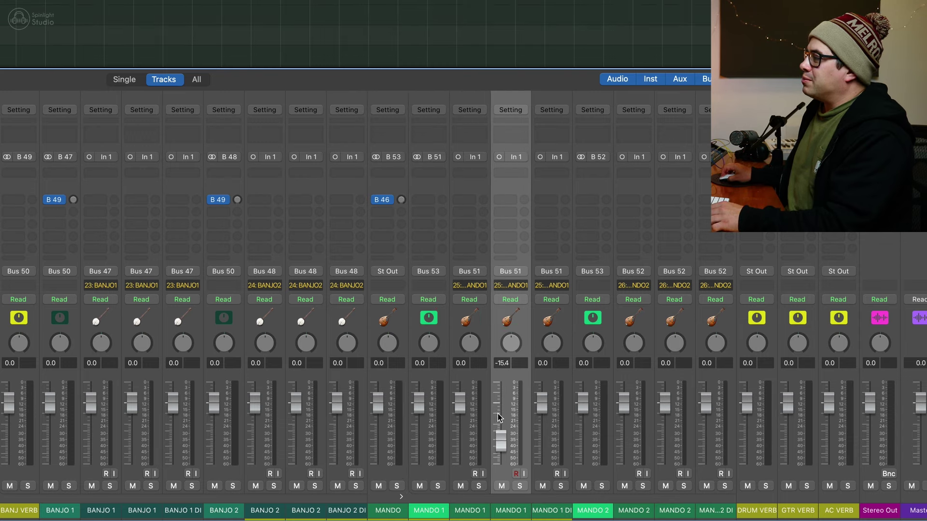
Step: Switch the MANDO 1 aux input to mono and undo the fader change on the second MANDO 1 track
{"action": "left_click", "coordinate": [418, 159]}
{"action": "left_click", "coordinate": [433, 173]}
{"action": "key", "text": "Escape"}
{"action": "key", "text": "super+z"}
{"action": "key", "text": "super+z"}
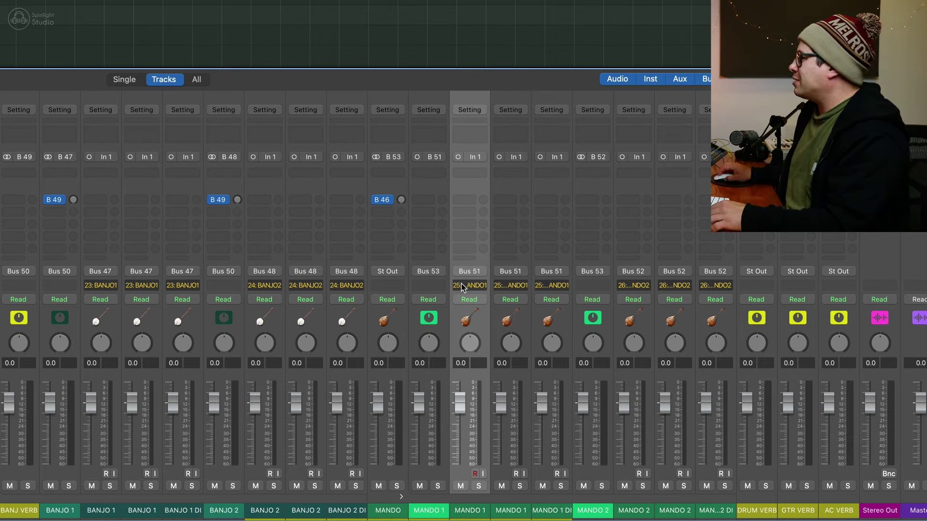
{"action": "left_click", "coordinate": [552, 313], "text": "shift"}
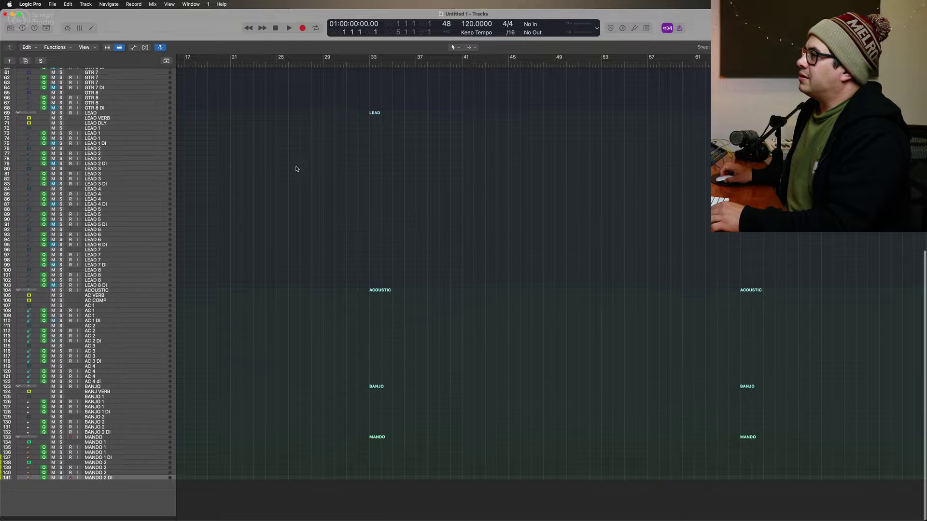
Step: Collapse all track stacks in the track list
{"action": "scroll", "coordinate": [269, 176], "scroll_direction": "down", "scroll_amount": 5}
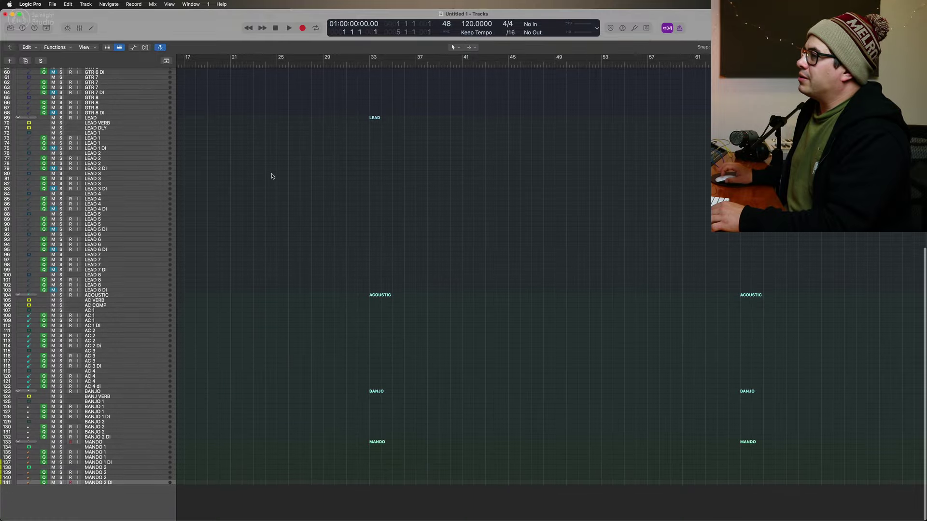
{"action": "key", "text": "alt+super+Up"}
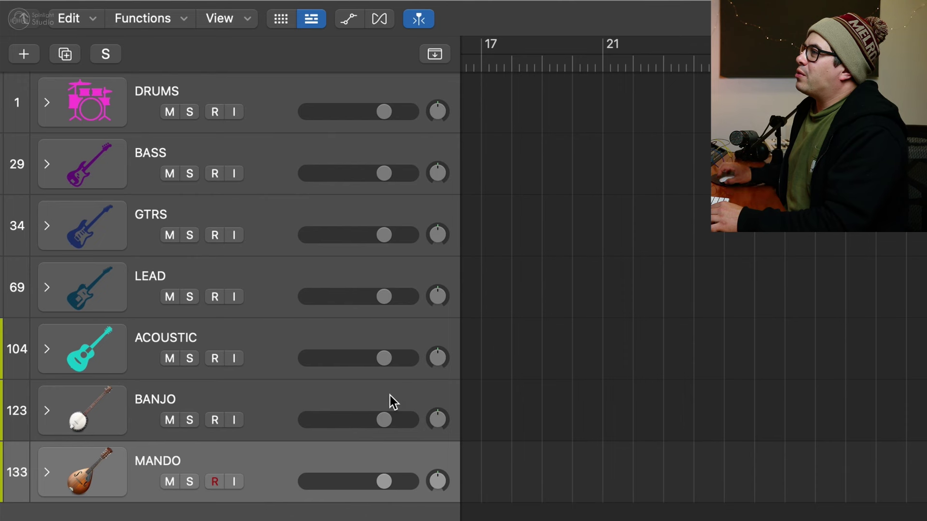
Step: Look over the collapsed stacks in the track list, from DRUMS to MANDO
{"action": "left_click", "coordinate": [294, 94]}
{"action": "key", "text": "Down"}
{"action": "key", "text": "Down"}
{"action": "key", "text": "Down"}
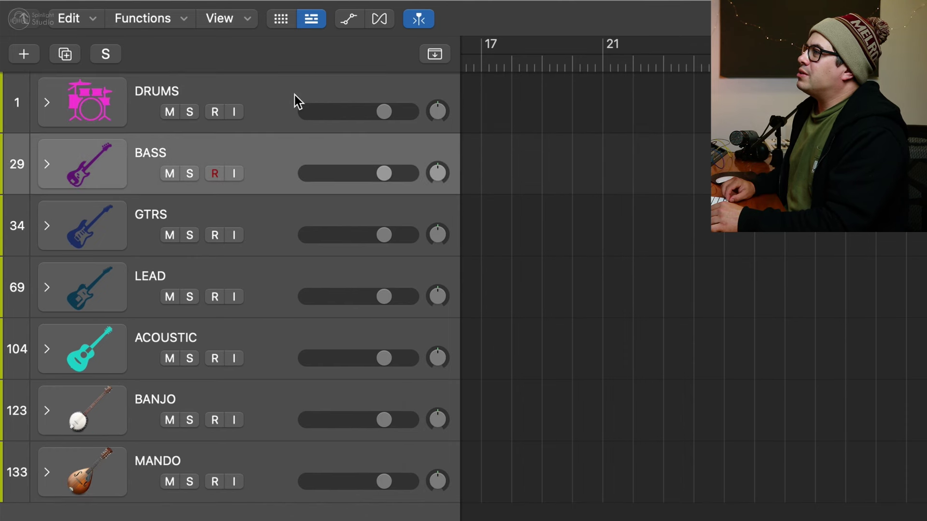
{"action": "key", "text": "Down"}
{"action": "key", "text": "Down"}
{"action": "key", "text": "Down"}
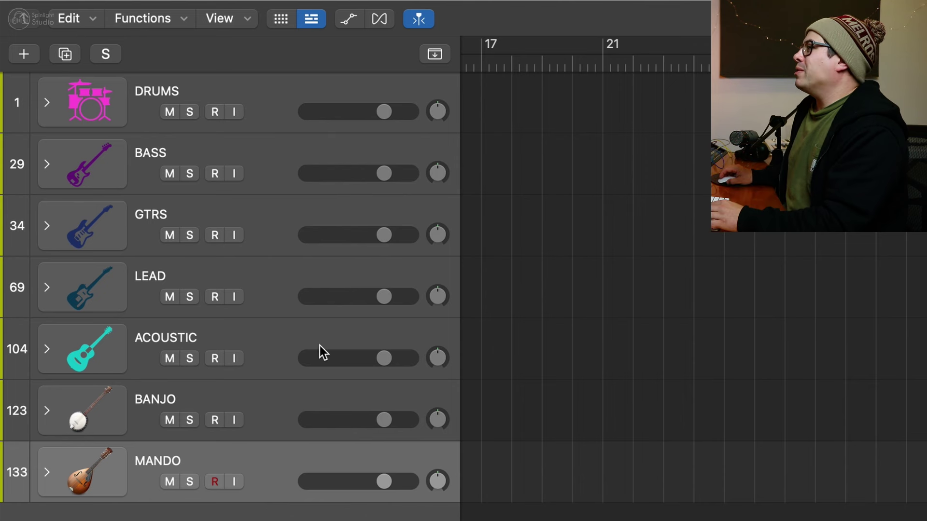
{"action": "left_click", "coordinate": [274, 118], "text": "shift"}
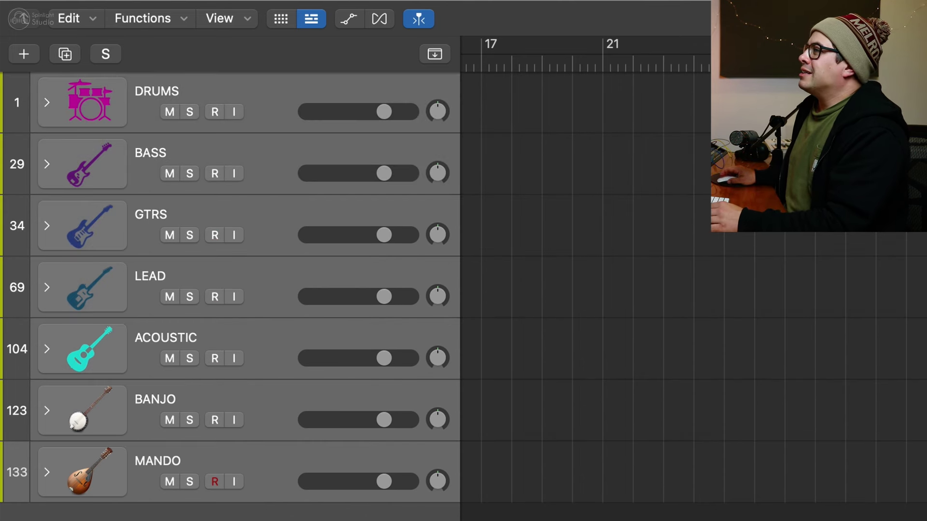
{"action": "key", "text": "Up"}
{"action": "key", "text": "Up"}
{"action": "key", "text": "Up"}
{"action": "key", "text": "Up"}
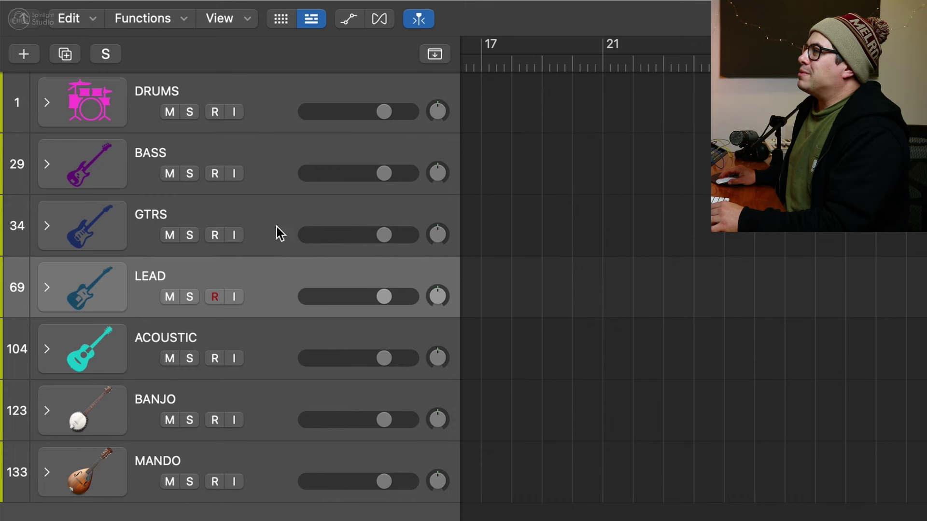
{"action": "left_click", "coordinate": [277, 105]}
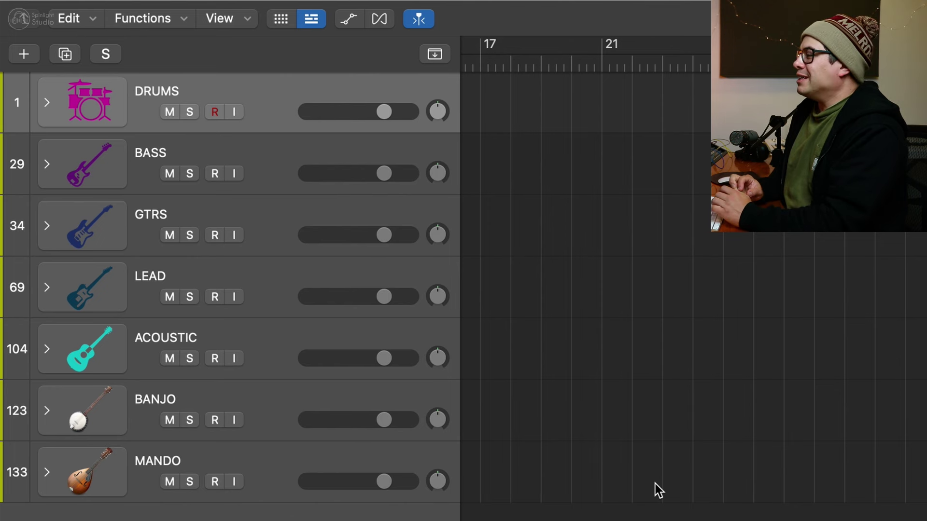
{"action": "key", "text": "super+a"}
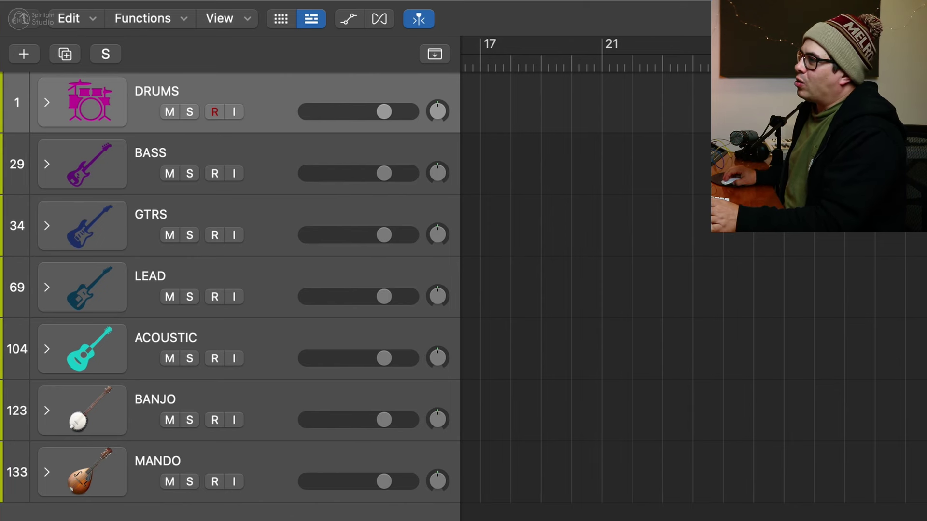
{"action": "key", "text": "Down"}
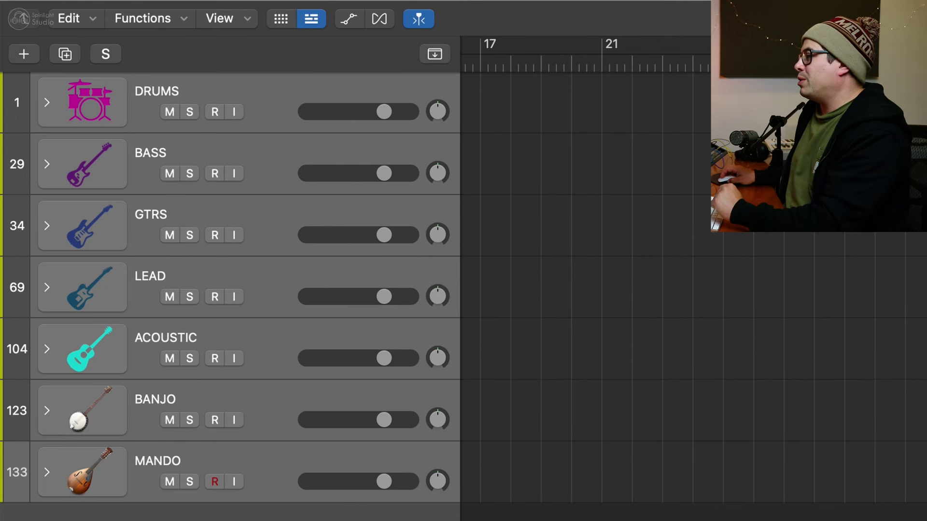
{"action": "left_click", "coordinate": [230, 463]}
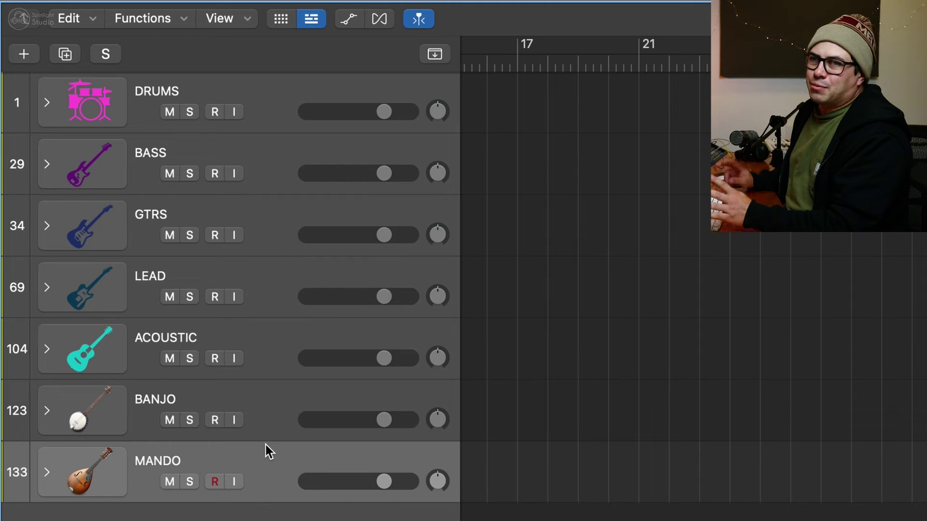
Step: Add new tracks below the MANDO stack for a SLIDE stack
{"action": "key", "text": "alt+super+n"}
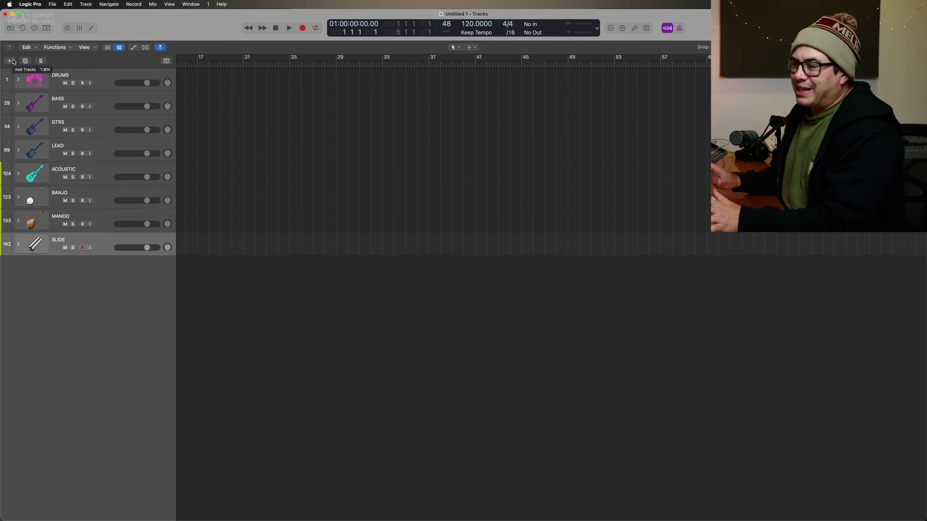
Step: Add eight audio tracks below SLIDE, name them in pairs from KEYS 1 to KEYS 4, and give them a keyboard icon
{"action": "left_click", "coordinate": [10, 61]}
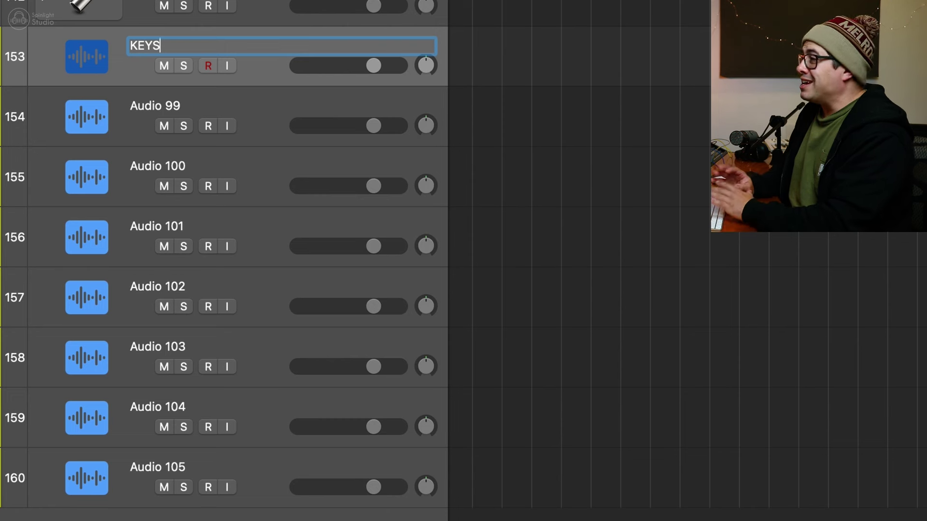
{"action": "key", "text": "Return"}
{"action": "left_click", "coordinate": [81, 481], "text": "shift"}
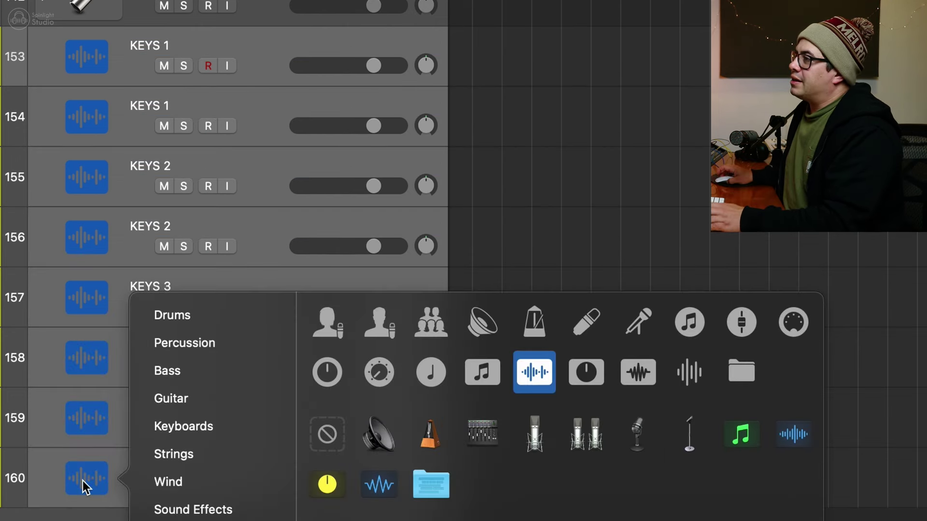
{"action": "left_click", "coordinate": [206, 434]}
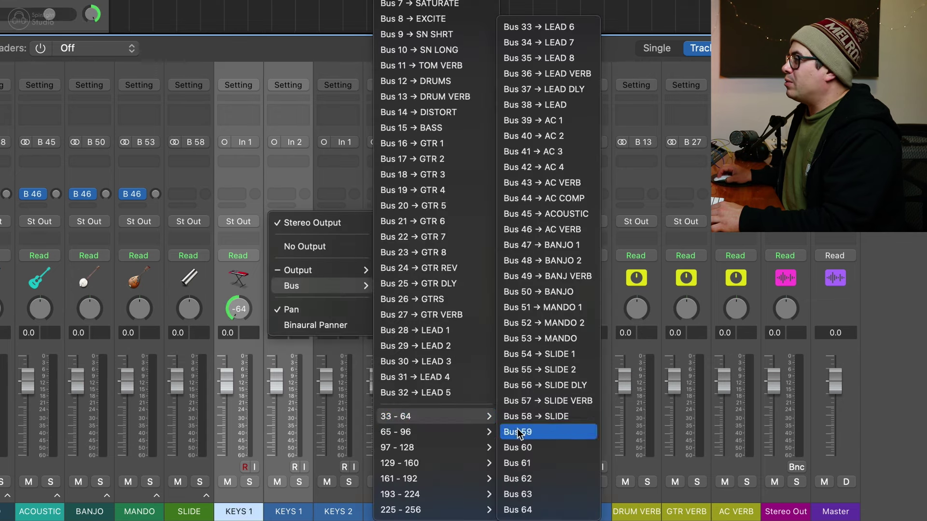
Step: Route both KEYS 1 tracks to Bus 59 and both KEYS 2 tracks to Bus 60
{"action": "left_click", "coordinate": [519, 432]}
{"action": "left_click_drag", "start_coordinate": [340, 278], "coordinate": [393, 278]}
{"action": "left_click", "coordinate": [395, 222]}
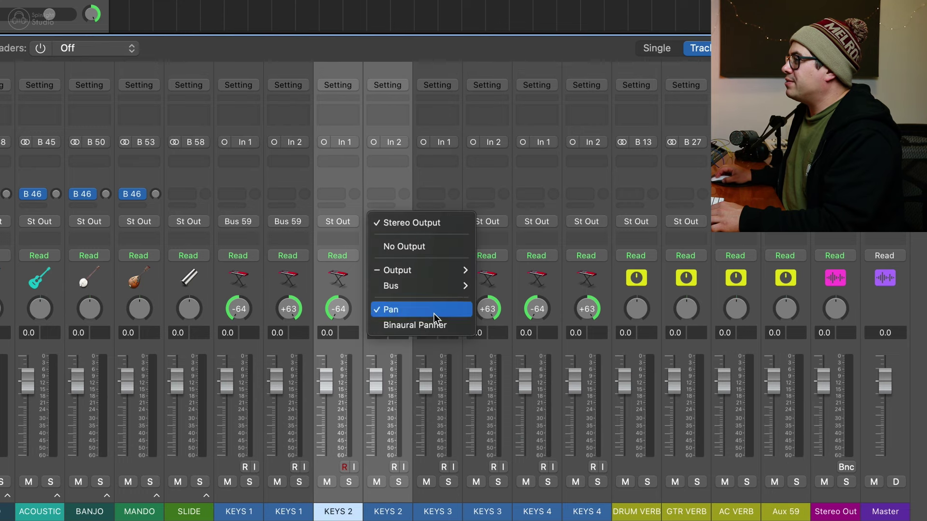
{"action": "mouse_move", "coordinate": [434, 285]}
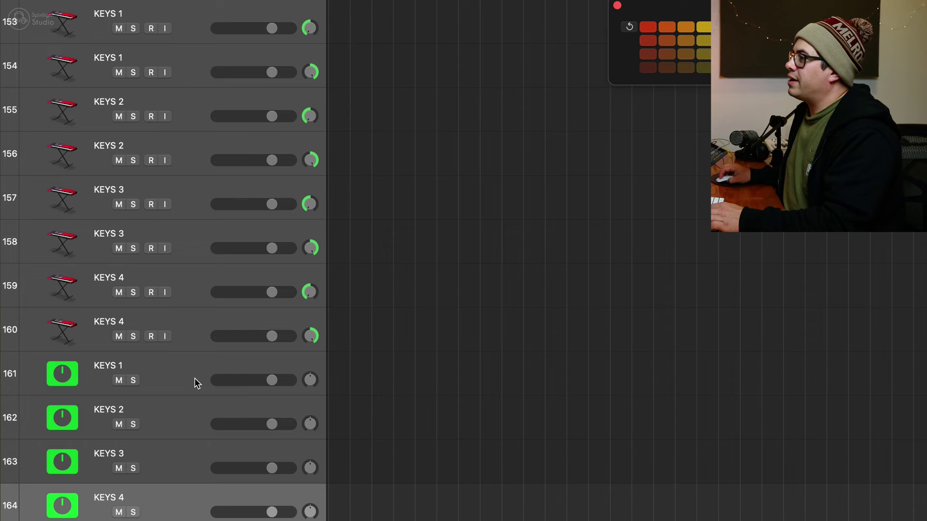
Step: Move each KEYS aux track directly above its matching pair of KEYS audio tracks
{"action": "left_click_drag", "start_coordinate": [195, 378], "coordinate": [184, 10]}
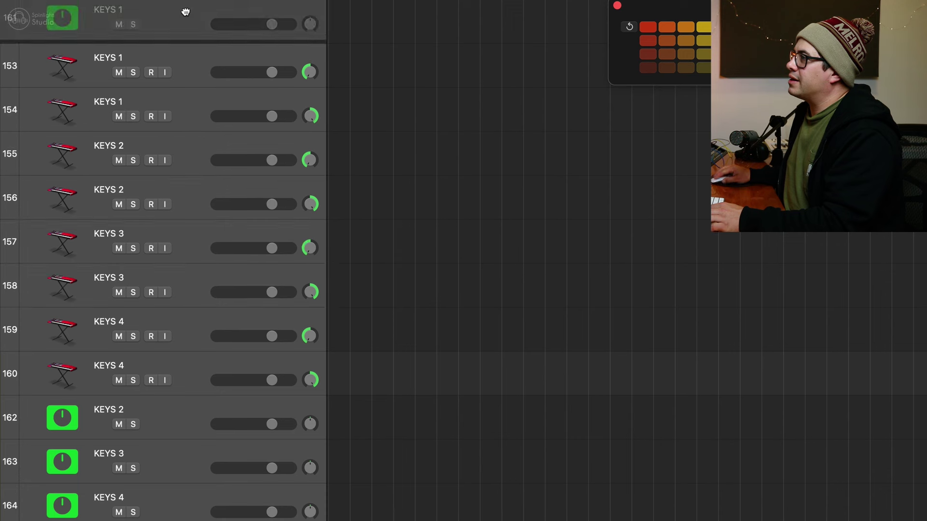
{"action": "left_click_drag", "start_coordinate": [181, 402], "coordinate": [190, 153]}
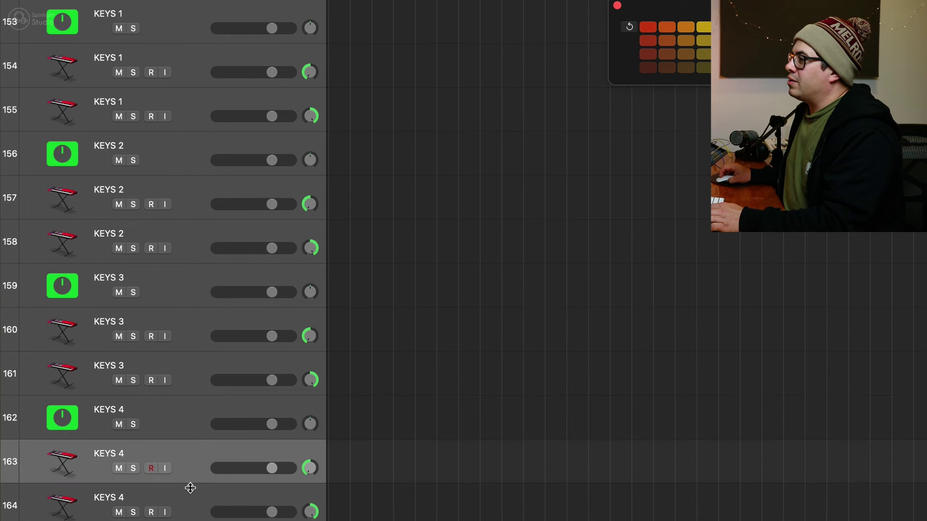
{"action": "left_click_drag", "start_coordinate": [186, 326], "coordinate": [178, 61]}
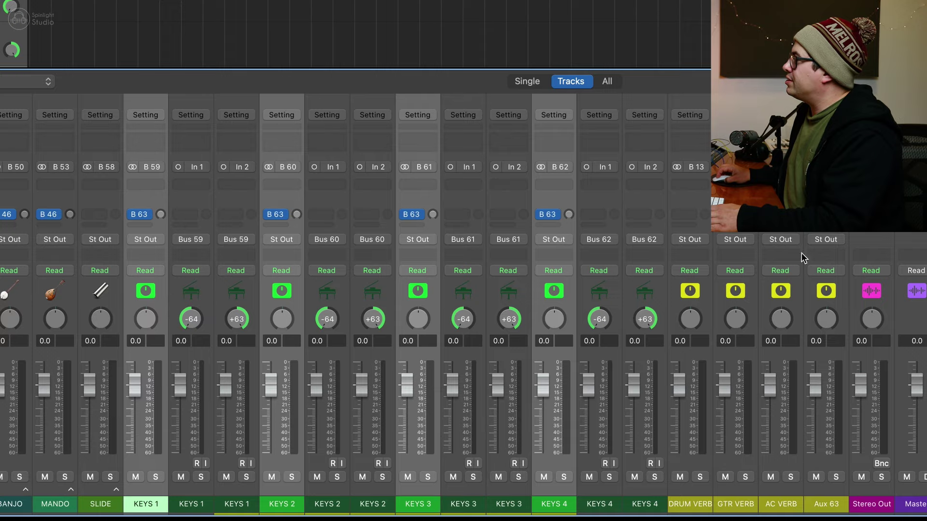
Step: Rename the Aux 63 channel to KEYS VERB, create a track for it, and move it above KEYS 1
{"action": "double_click", "coordinate": [826, 504]}
{"action": "type", "text": "KEYS VERB"}
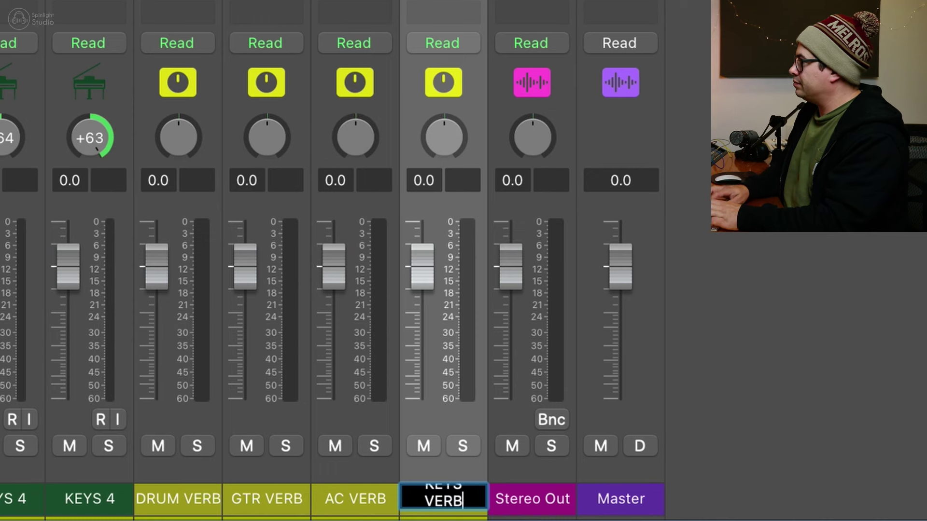
{"action": "key", "text": "Return"}
{"action": "right_click", "coordinate": [442, 70]}
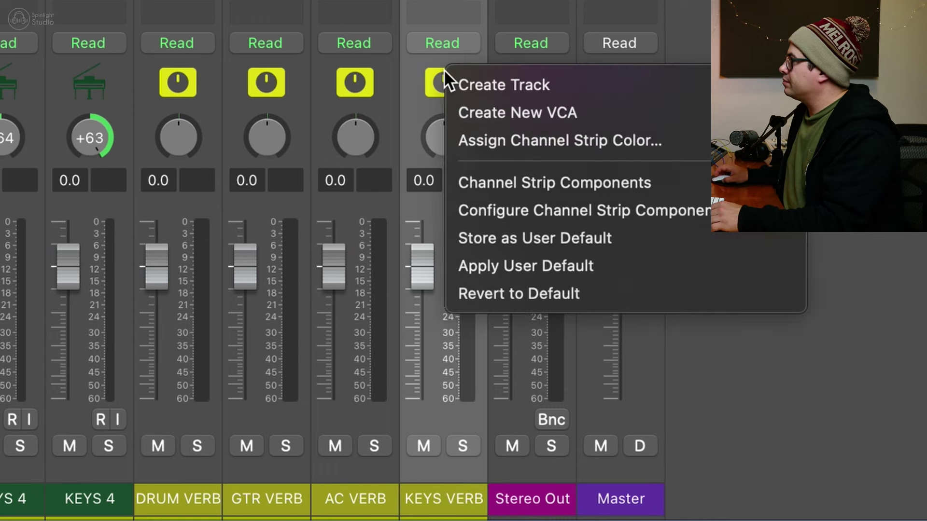
{"action": "left_click", "coordinate": [401, 24]}
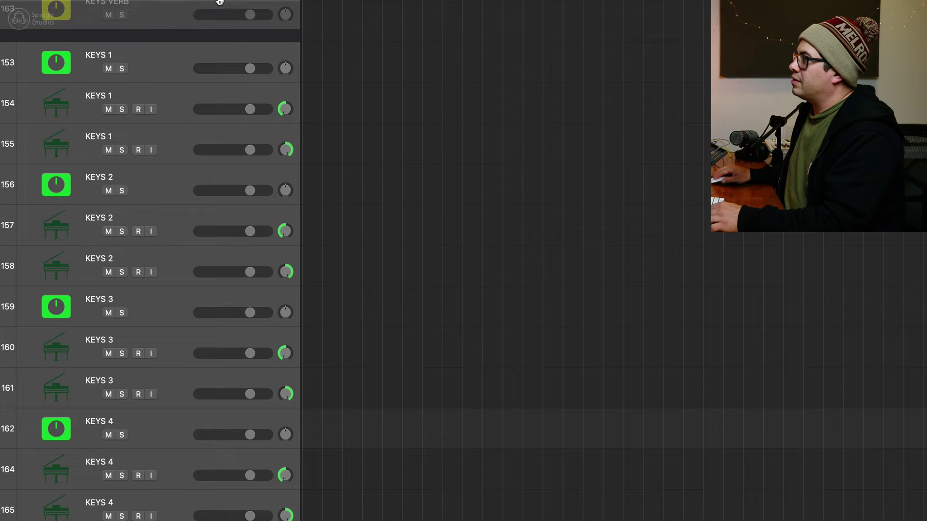
Step: Add a second send to Bus 64 on the KEYS 1 to KEYS 4 aux channels
{"action": "key", "text": "x"}
{"action": "left_click", "coordinate": [557, 265], "text": "shift"}
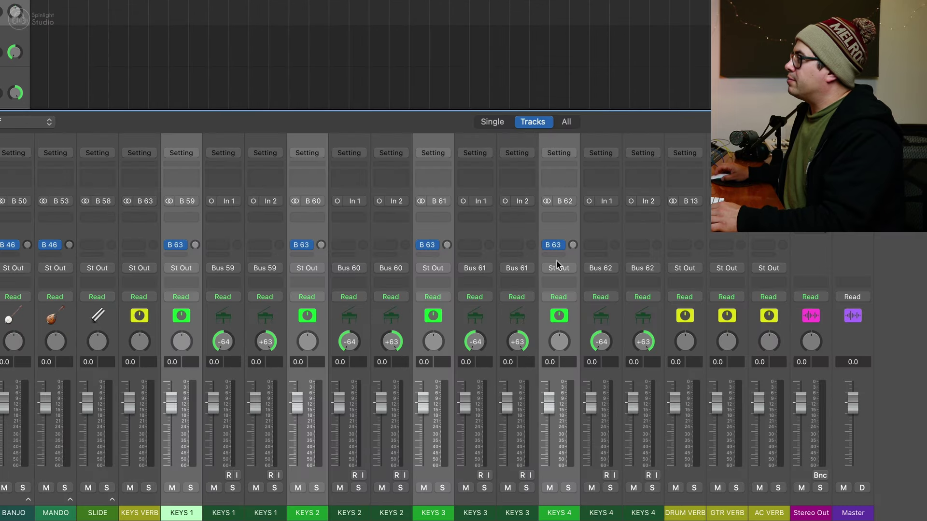
{"action": "left_click", "coordinate": [557, 254]}
{"action": "mouse_move", "coordinate": [580, 274]}
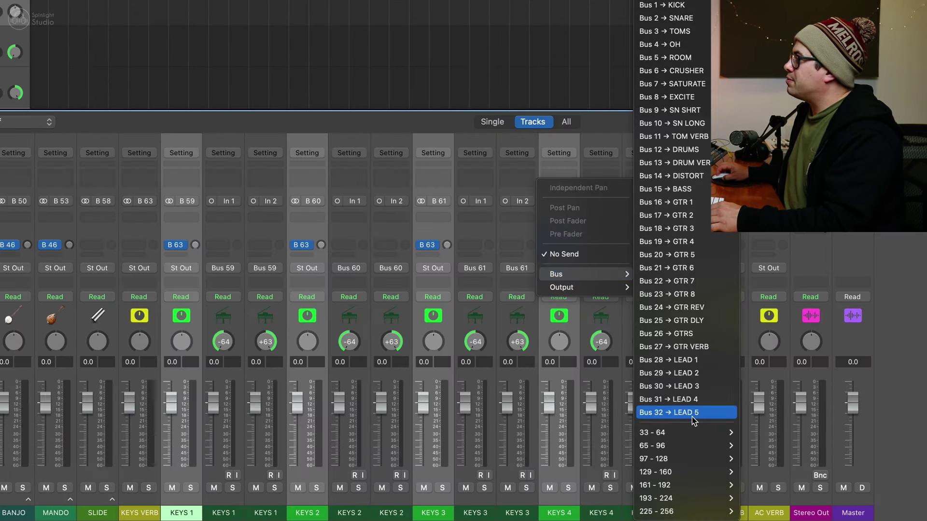
{"action": "mouse_move", "coordinate": [698, 435]}
{"action": "left_click", "coordinate": [755, 511]}
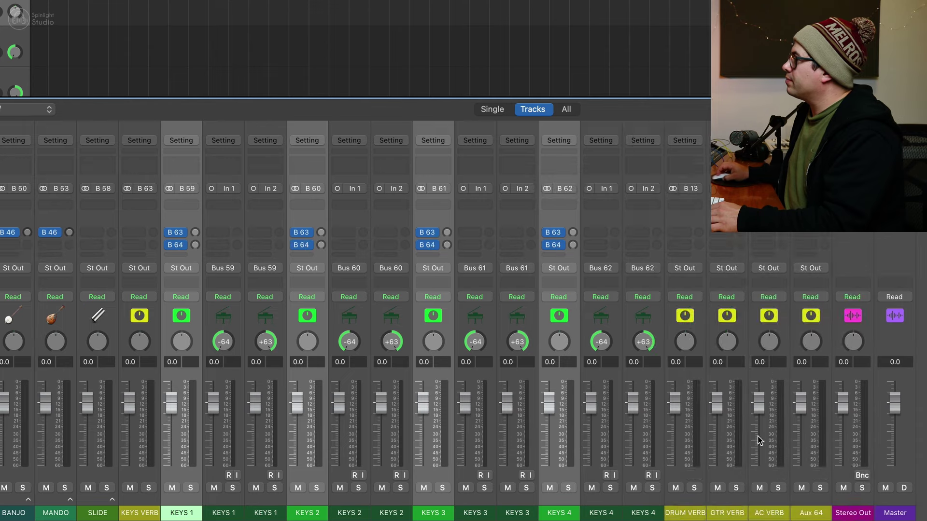
Step: Rename the Aux 64 channel to KEYS COMP and place its track above KEYS VERB
{"action": "double_click", "coordinate": [806, 513]}
{"action": "type", "text": "KEYS COMP"}
{"action": "key", "text": "Return"}
{"action": "right_click", "coordinate": [526, 70]}
{"action": "key", "text": "Escape"}
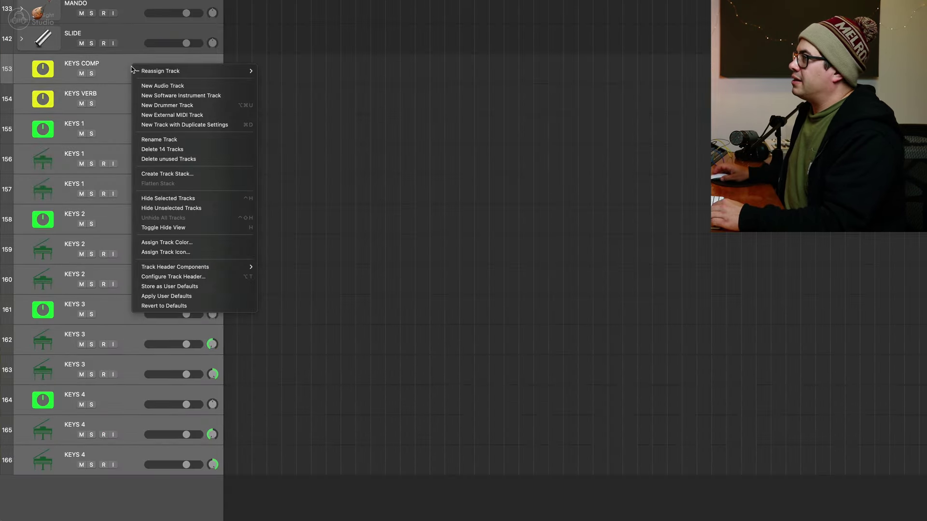
Step: Create one software instrument track with the default patch below the last KEYS 4 track
{"action": "left_click", "coordinate": [186, 82]}
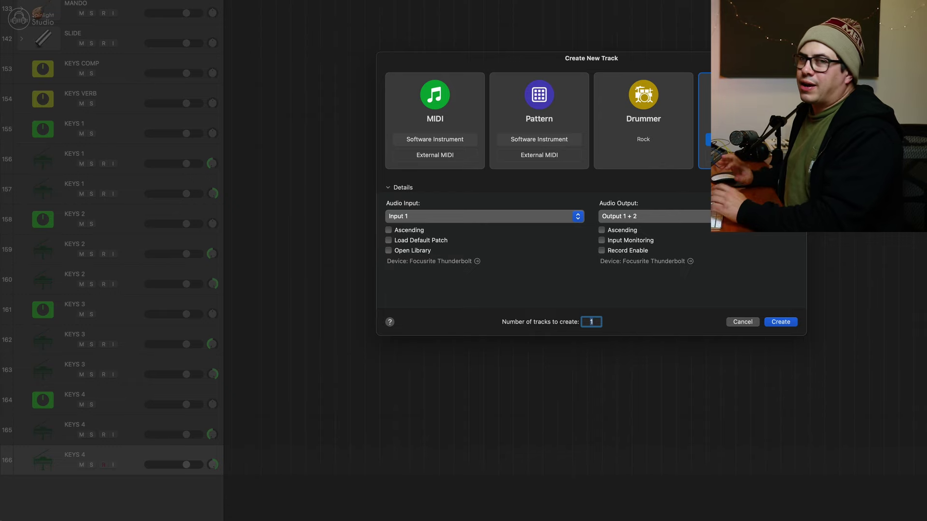
{"action": "left_click", "coordinate": [439, 117]}
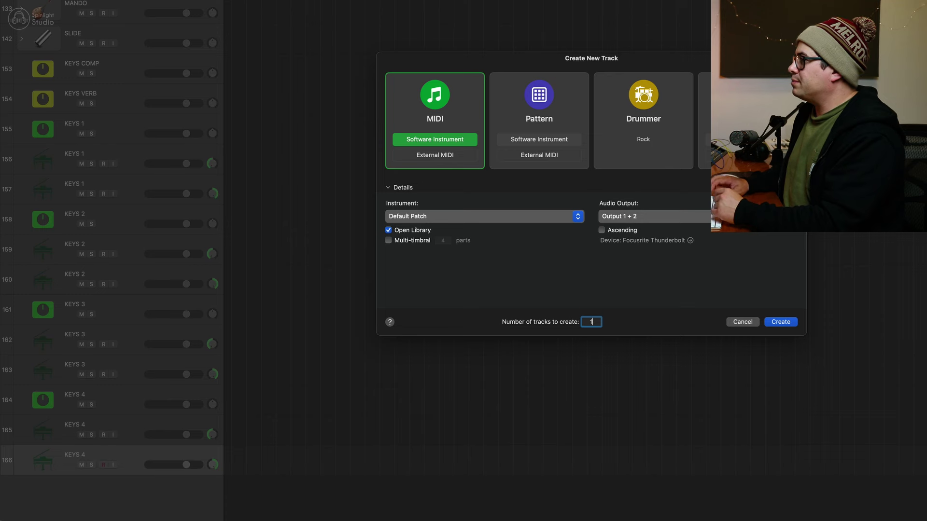
{"action": "key", "text": "Return"}
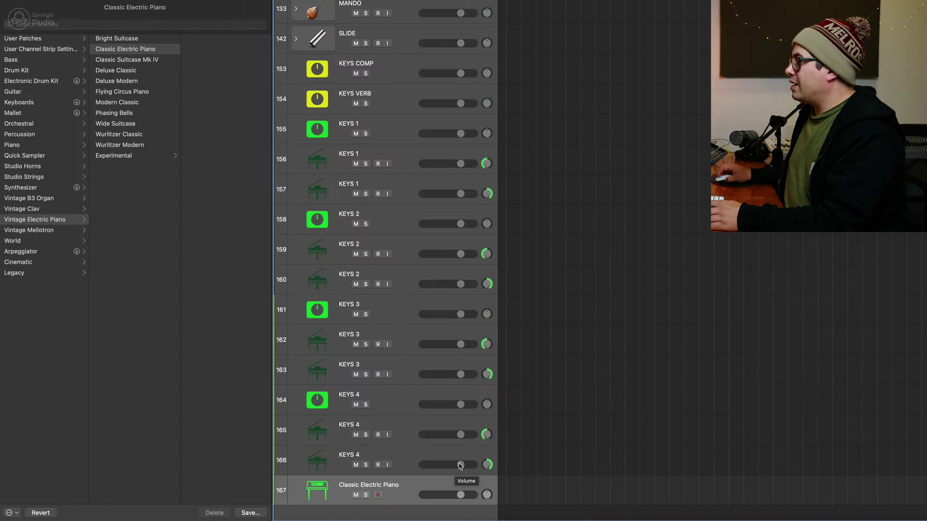
Step: Add two duplicates of the instrument track, loading Steinway Grand Piano on one and the vintage B3 patch Top End Organ on the other
{"action": "key", "text": "super+d"}
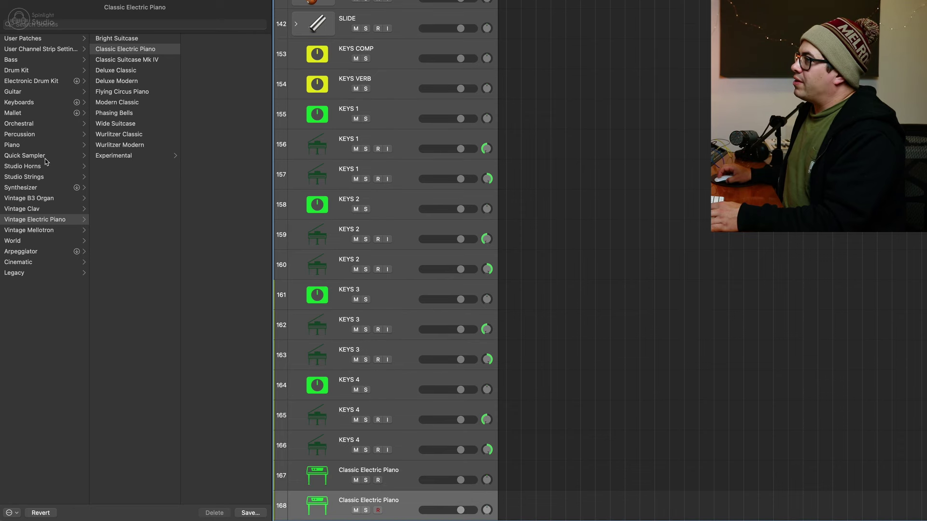
{"action": "left_click", "coordinate": [53, 145]}
{"action": "left_click", "coordinate": [138, 92]}
{"action": "key", "text": "super+d"}
{"action": "left_click", "coordinate": [39, 199]}
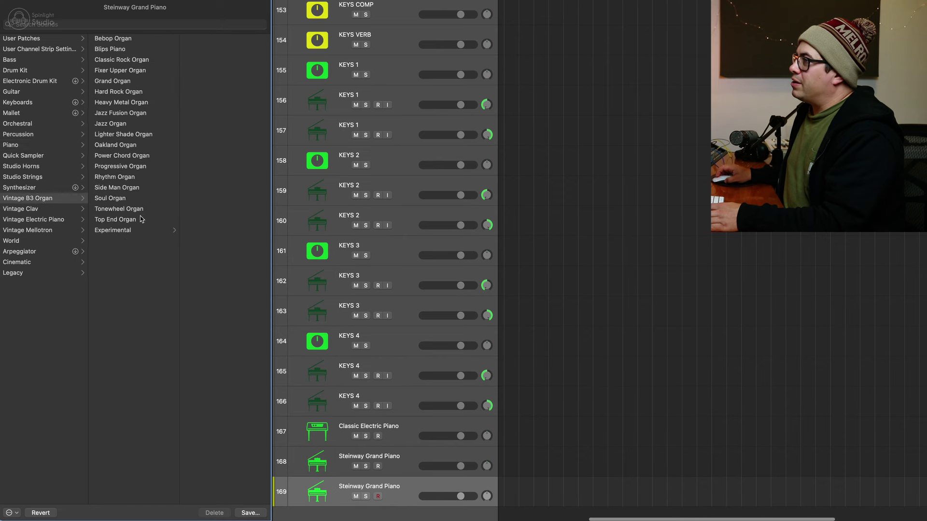
{"action": "left_click", "coordinate": [130, 221]}
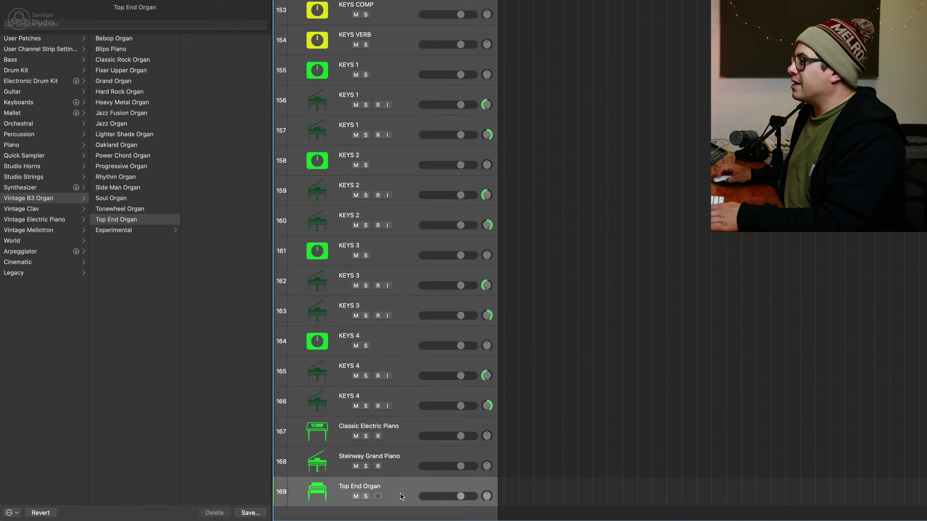
Step: Close the Musical Typing window and look over the keys and software instrument tracks
{"action": "key", "text": "x"}
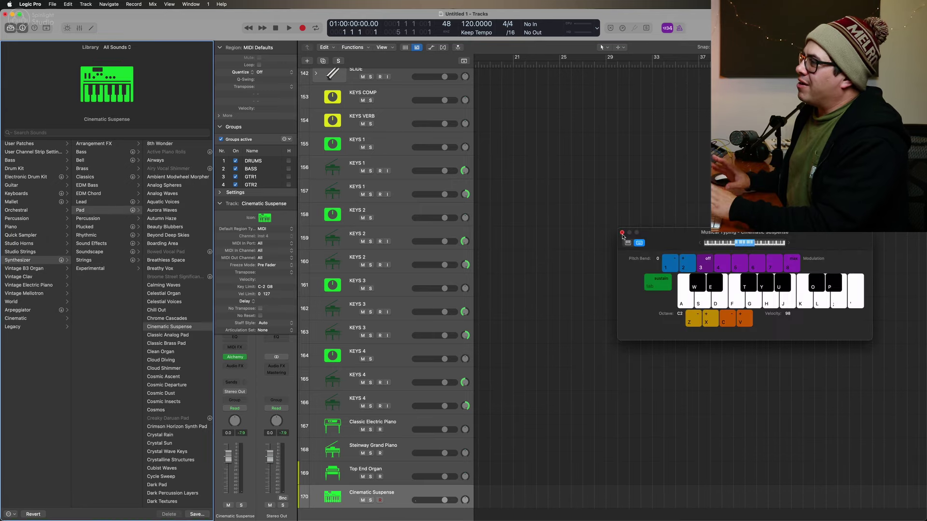
{"action": "left_click", "coordinate": [623, 234]}
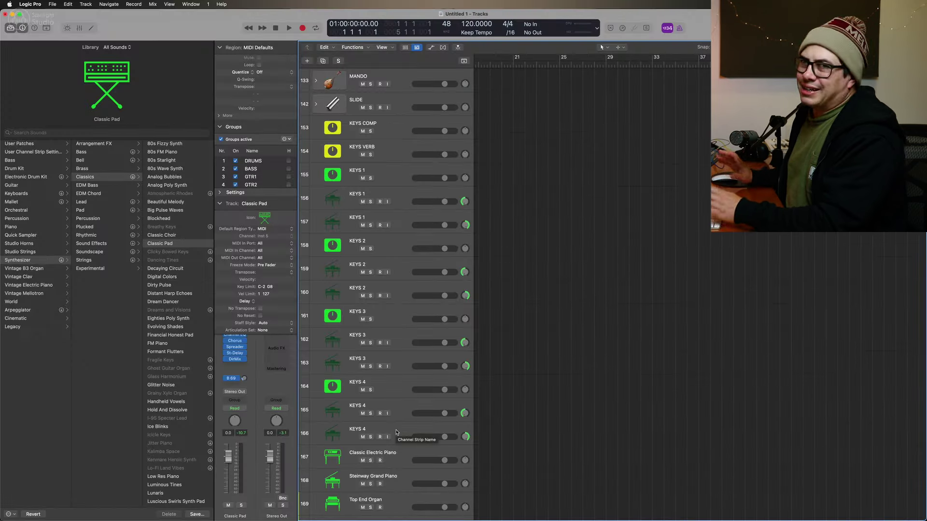
{"action": "scroll", "coordinate": [636, 337], "scroll_direction": "down", "scroll_amount": 3}
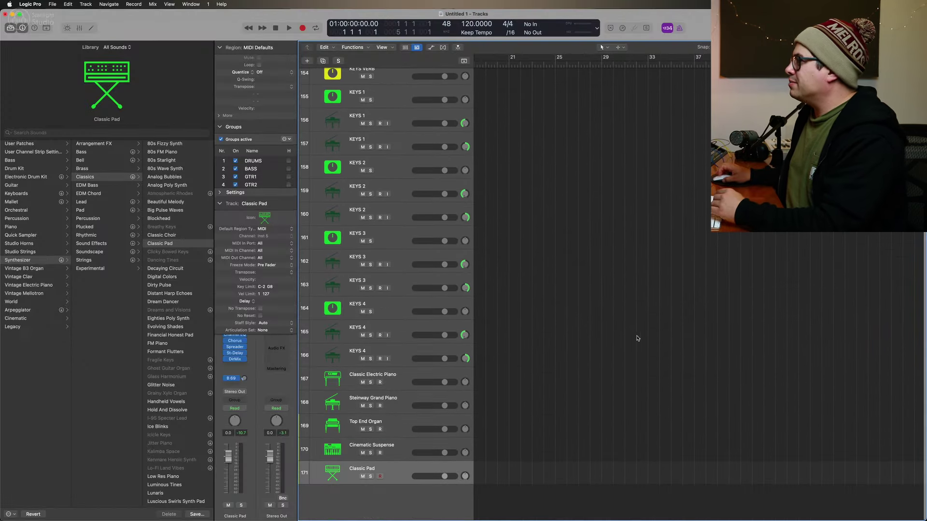
{"action": "scroll", "coordinate": [421, 255], "scroll_direction": "up", "scroll_amount": 4}
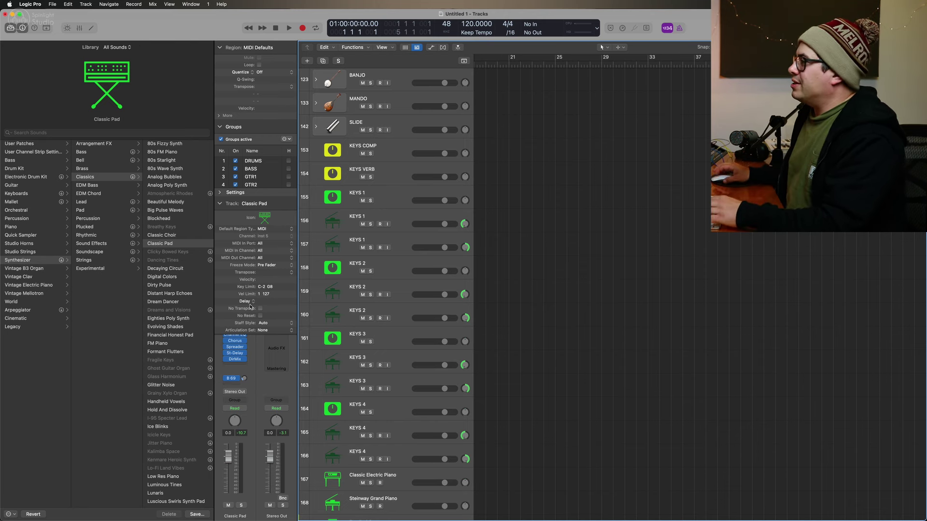
{"action": "scroll", "coordinate": [294, 408], "scroll_direction": "down", "scroll_amount": 4}
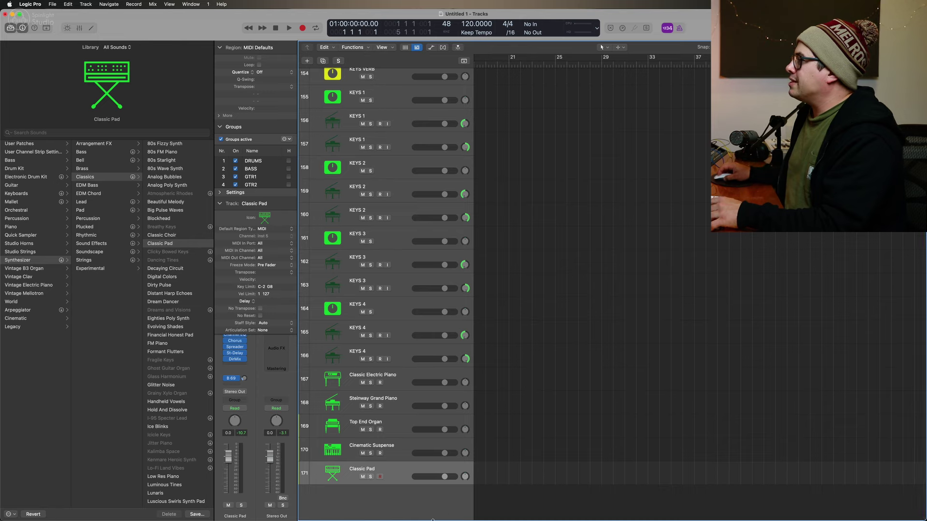
Step: Delete the Cinematic Suspense and Classic Pad tracks and show the mixer
{"action": "key", "text": "x"}
{"action": "key", "text": "super+BackSpace"}
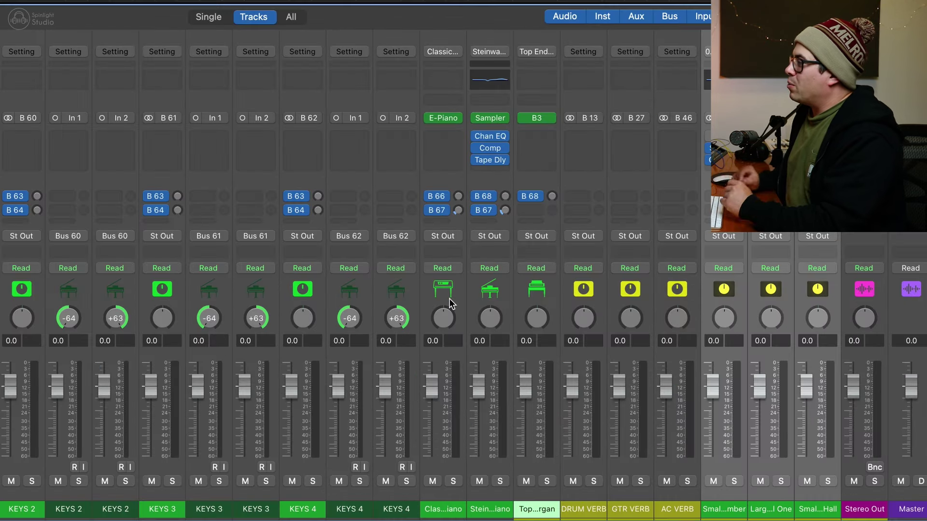
Step: Create tracks for the three selected reverb aux channels on Bus 66, Bus 67 and Bus 68
{"action": "mouse_move", "coordinate": [428, 214]}
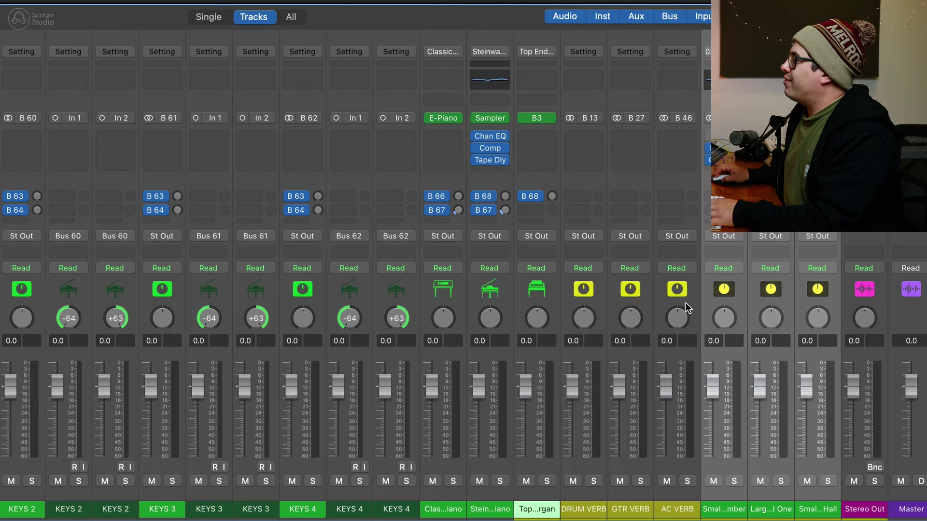
{"action": "scroll", "coordinate": [676, 280], "scroll_direction": "left", "scroll_amount": 1}
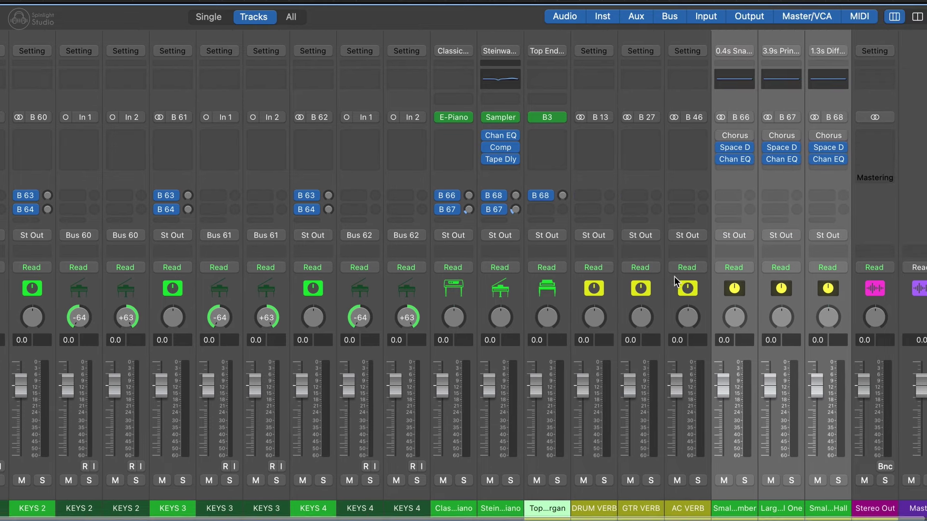
{"action": "right_click", "coordinate": [739, 282]}
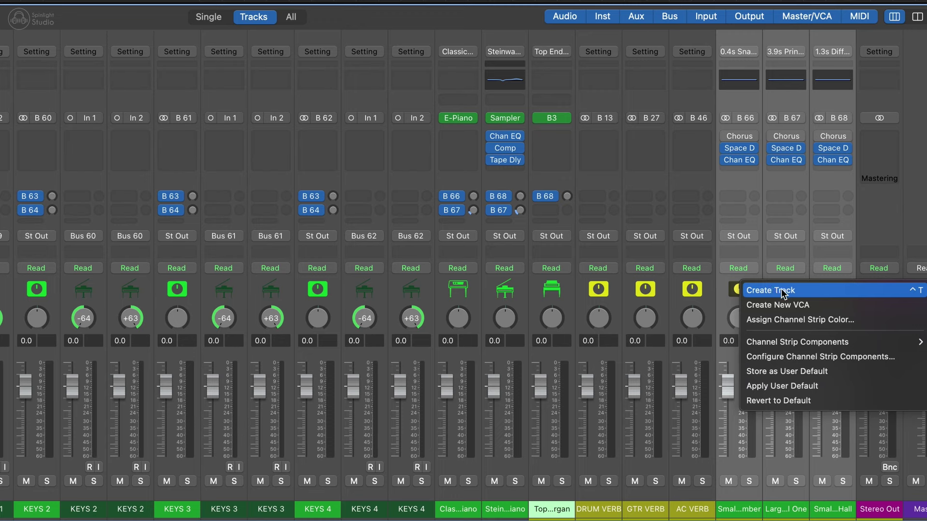
{"action": "left_click", "coordinate": [810, 291]}
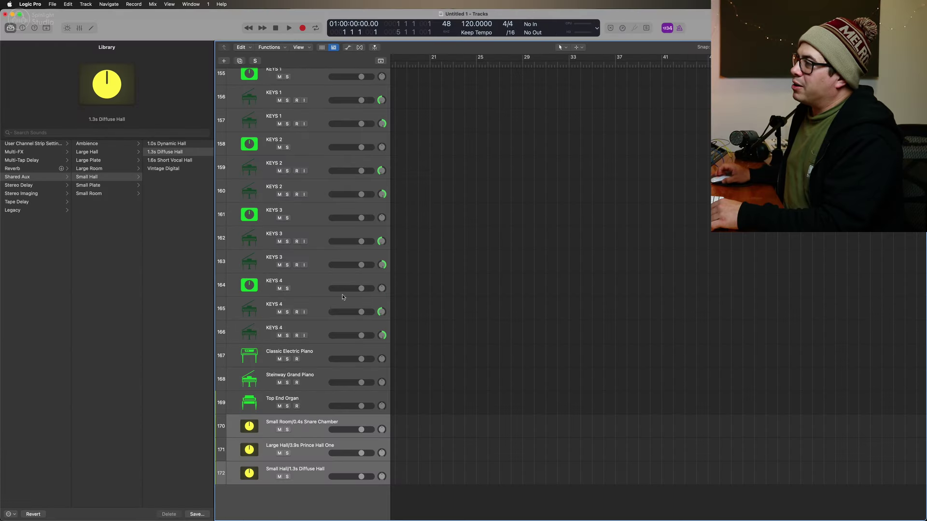
Step: Combine all tracks from KEYS COMP through the instrument reverb auxes into a summing stack named KEYS + SYNTH
{"action": "scroll", "coordinate": [350, 209], "scroll_direction": "up", "scroll_amount": 5}
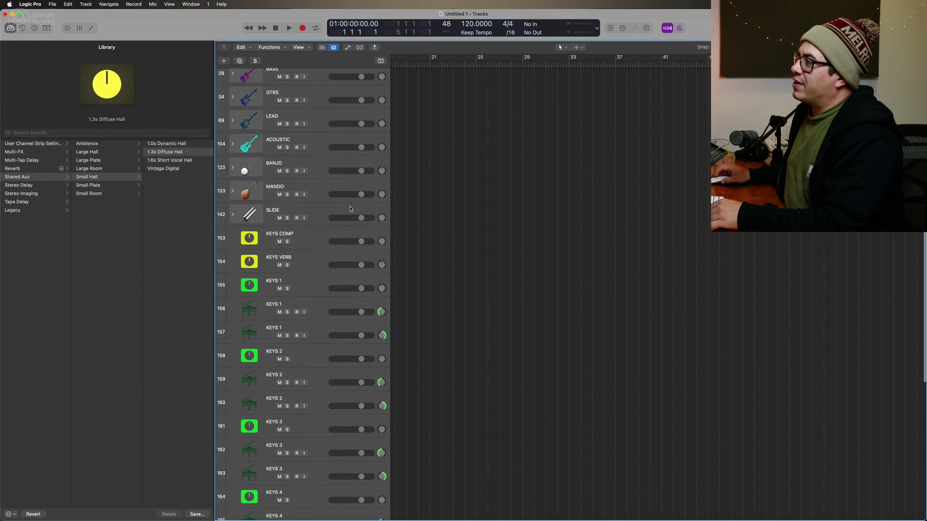
{"action": "scroll", "coordinate": [350, 209], "scroll_direction": "down", "scroll_amount": 8}
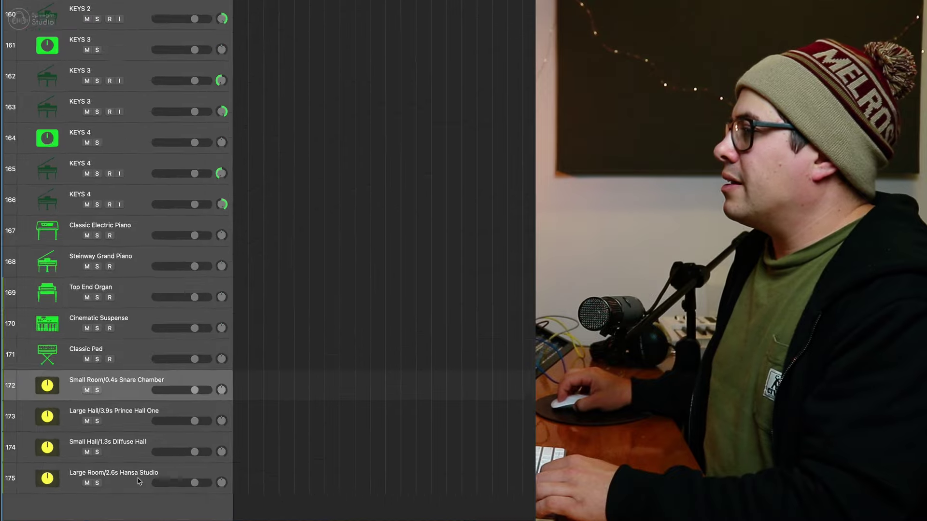
{"action": "scroll", "coordinate": [145, 313], "scroll_direction": "up", "scroll_amount": 5}
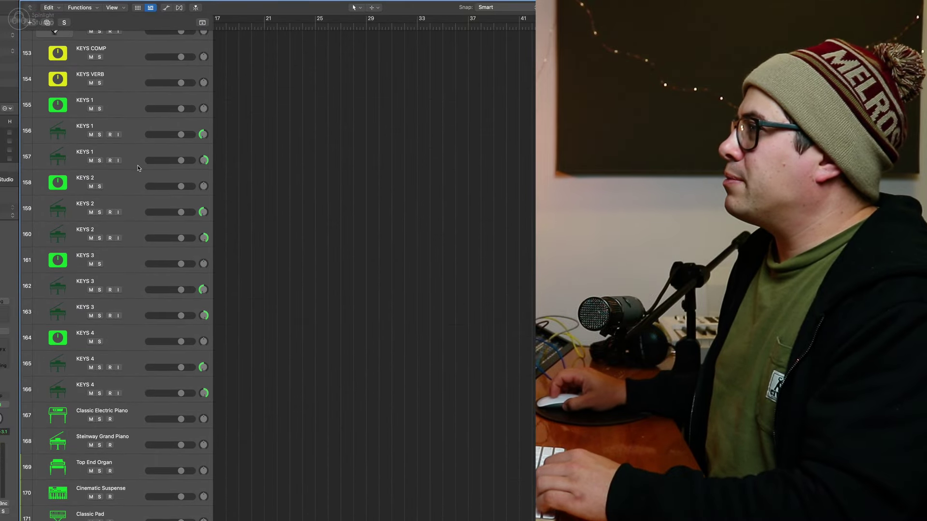
{"action": "left_click", "coordinate": [135, 83], "text": "shift"}
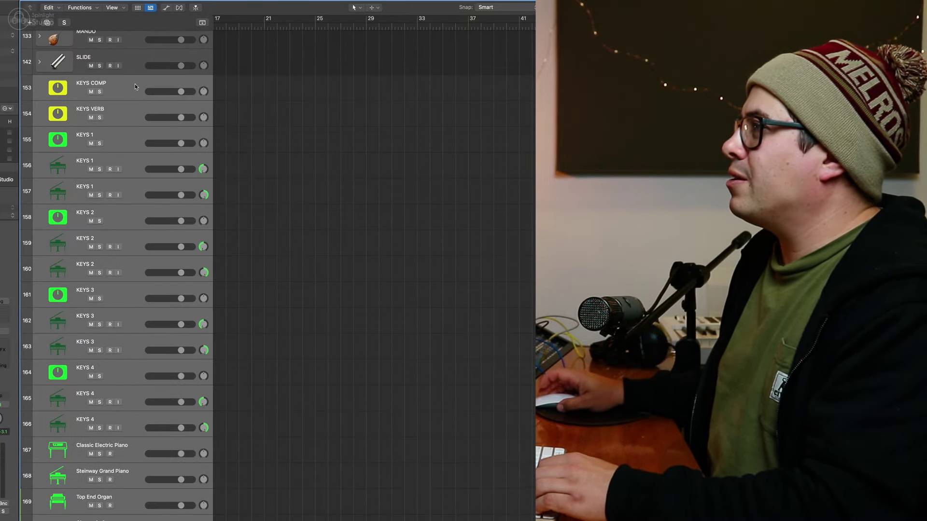
{"action": "right_click", "coordinate": [136, 84]}
{"action": "left_click", "coordinate": [187, 176]}
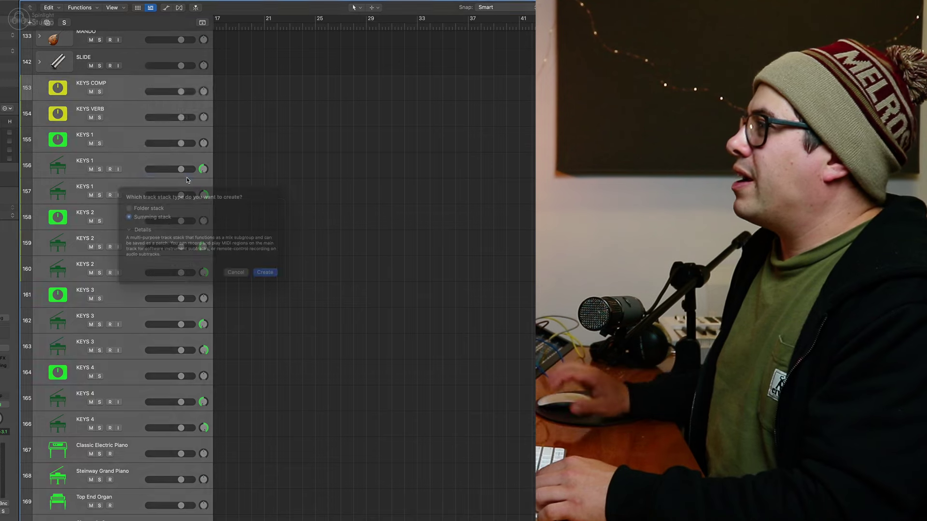
{"action": "key", "text": "Return"}
{"action": "type", "text": "KEYS + S"}
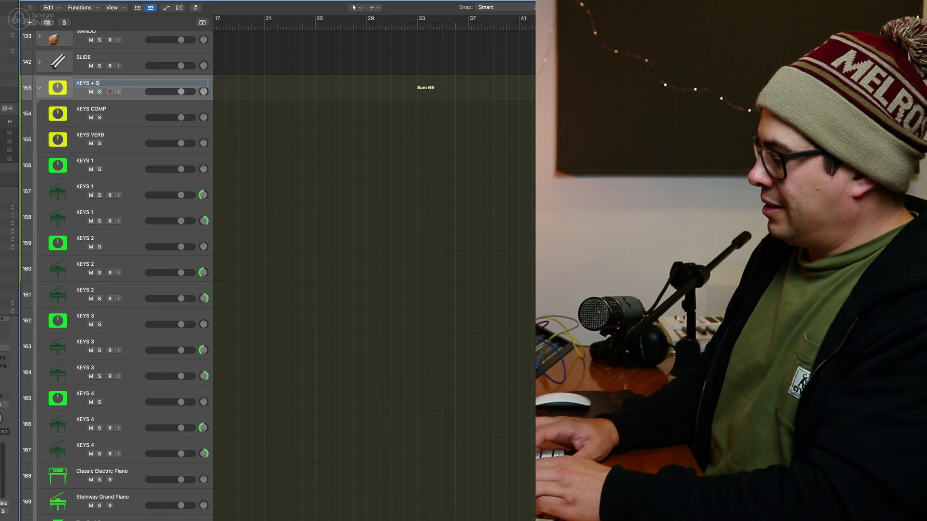
{"action": "type", "text": "YNTH"}
{"action": "key", "text": "Return"}
Step: Move the software instruments and their reverb auxes above KEYS 1 inside the stack, and select the KEYS 1 to KEYS 4 tracks
{"action": "key", "text": "z"}
{"action": "left_click_drag", "start_coordinate": [132, 369], "coordinate": [145, 189]}
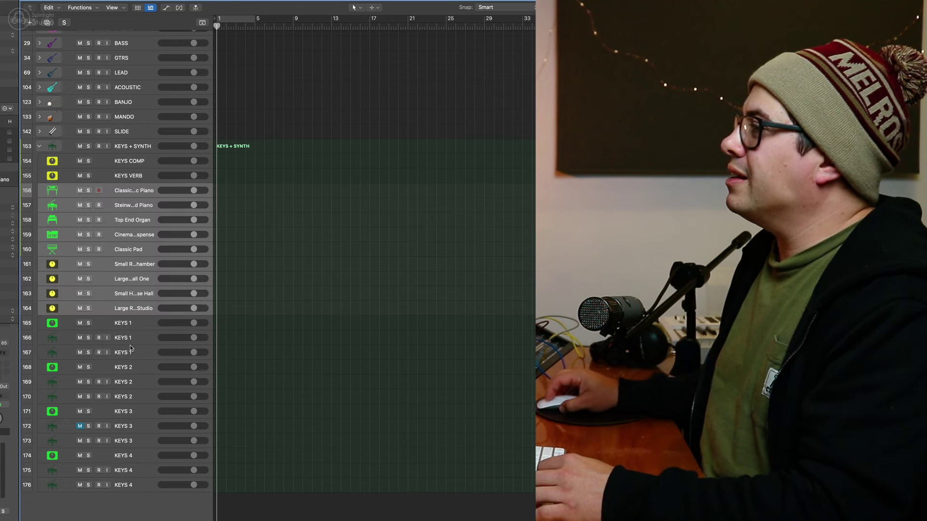
{"action": "left_click", "coordinate": [125, 323]}
{"action": "left_click", "coordinate": [124, 489], "text": "shift"}
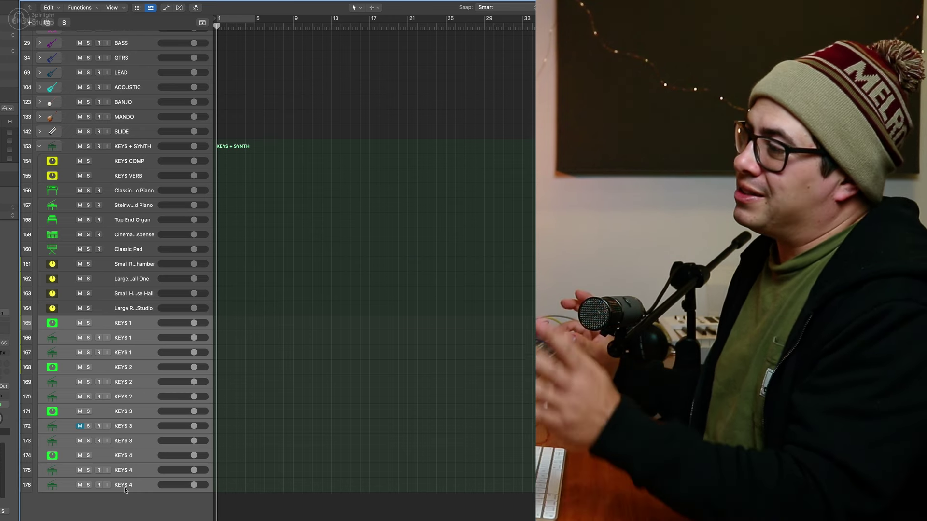
Step: Move the four instrument reverb auxes above Classic Electric Piano, directly below KEYS VERB
{"action": "left_click", "coordinate": [99, 309]}
{"action": "left_click", "coordinate": [133, 264], "text": "shift"}
{"action": "left_click_drag", "start_coordinate": [134, 264], "coordinate": [133, 186]}
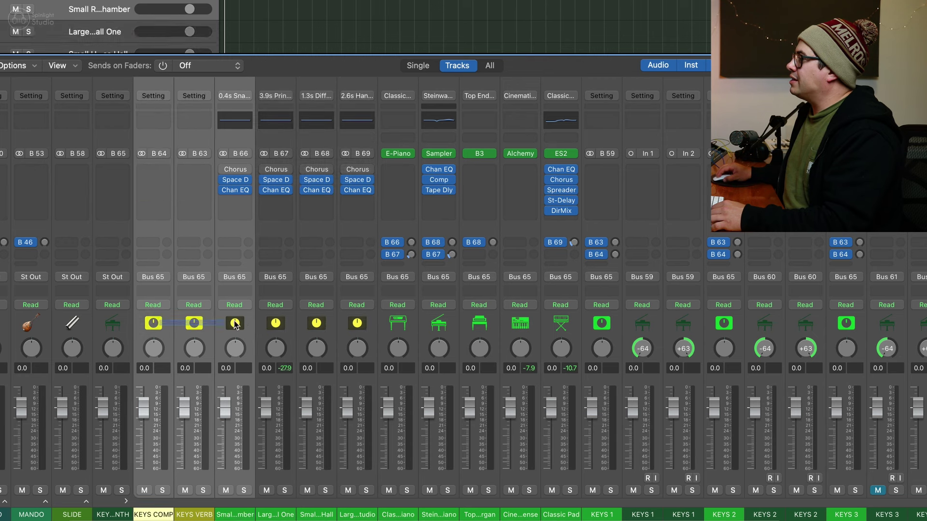
Step: Assign one shared color to the KEYS COMP, KEYS VERB and four instrument reverb aux channels
{"action": "left_click_drag", "start_coordinate": [235, 325], "coordinate": [357, 324]}
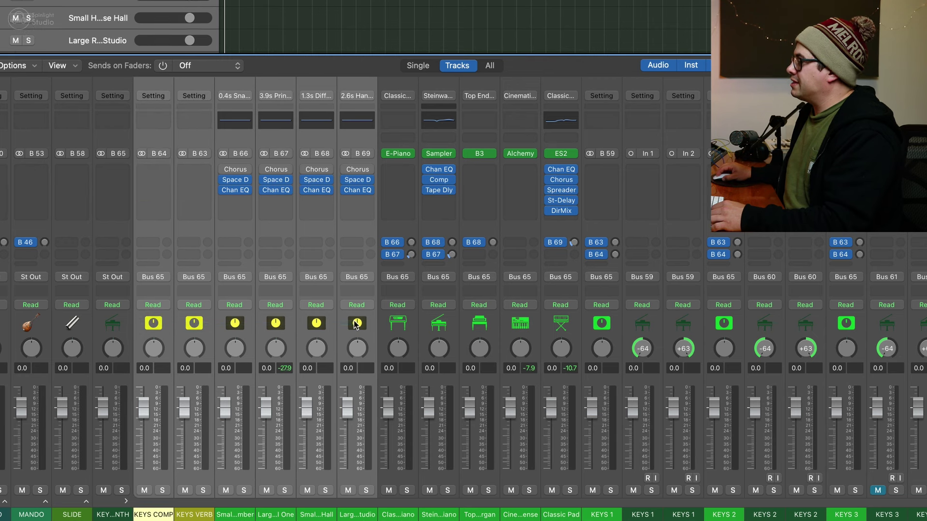
{"action": "key", "text": "alt+c"}
{"action": "left_click", "coordinate": [80, 36]}
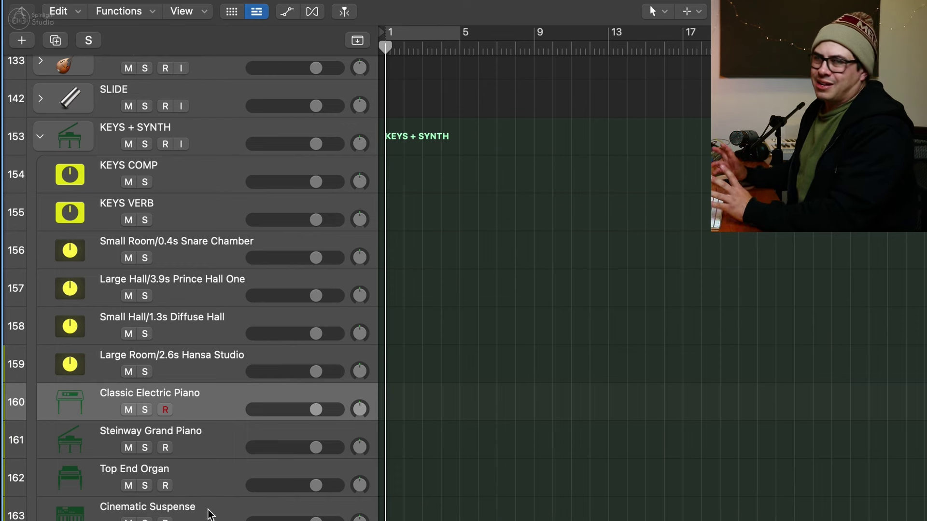
Step: Solo the KEYS + SYNTH stack
{"action": "left_click", "coordinate": [145, 145]}
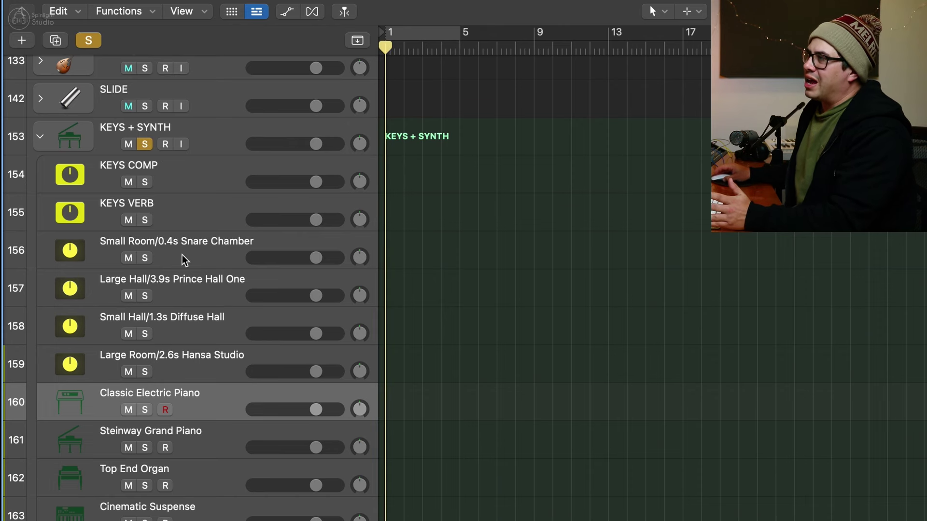
Step: Turn off solo on the KEYS + SYNTH stack, leave it unmuted, and select the stack
{"action": "scroll", "coordinate": [135, 203], "scroll_direction": "up", "scroll_amount": 1}
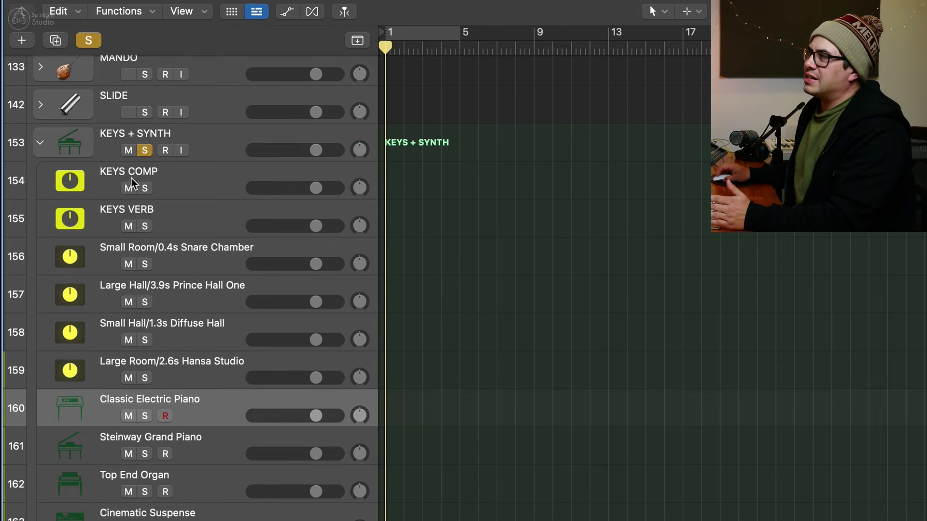
{"action": "scroll", "coordinate": [139, 144], "scroll_direction": "down", "scroll_amount": 3}
{"action": "left_click", "coordinate": [141, 115]}
{"action": "left_click", "coordinate": [132, 115]}
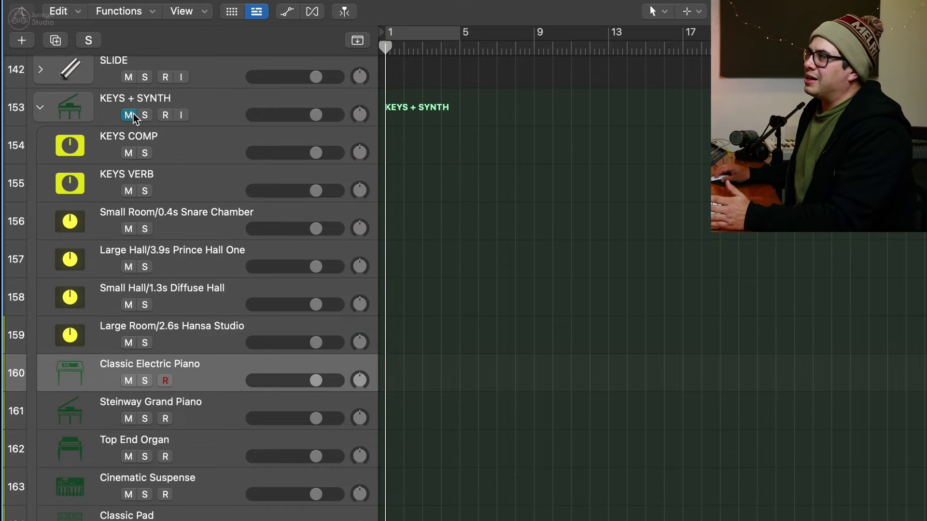
{"action": "left_click", "coordinate": [291, 109]}
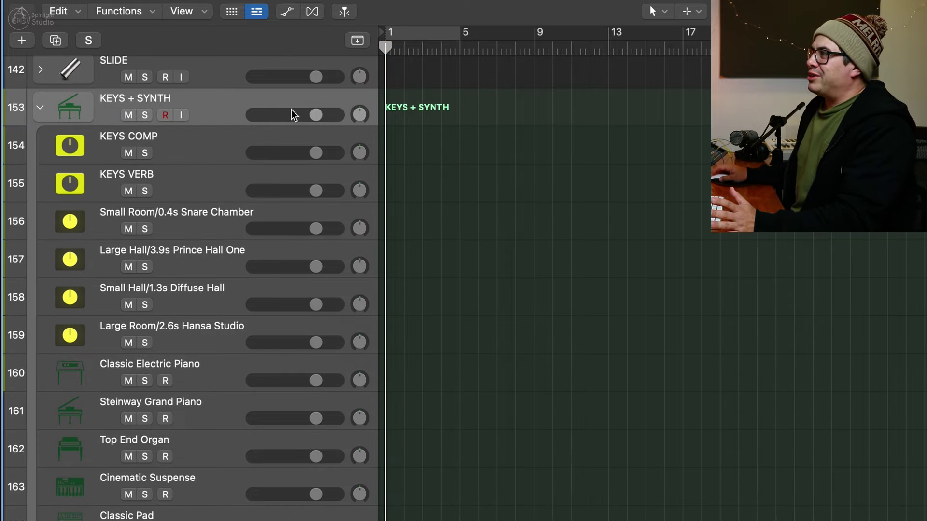
Step: Add a send to Bus 70 on the KEYS + SYNTH stack channel in the mixer
{"action": "key", "text": "x"}
{"action": "left_click", "coordinate": [754, 239]}
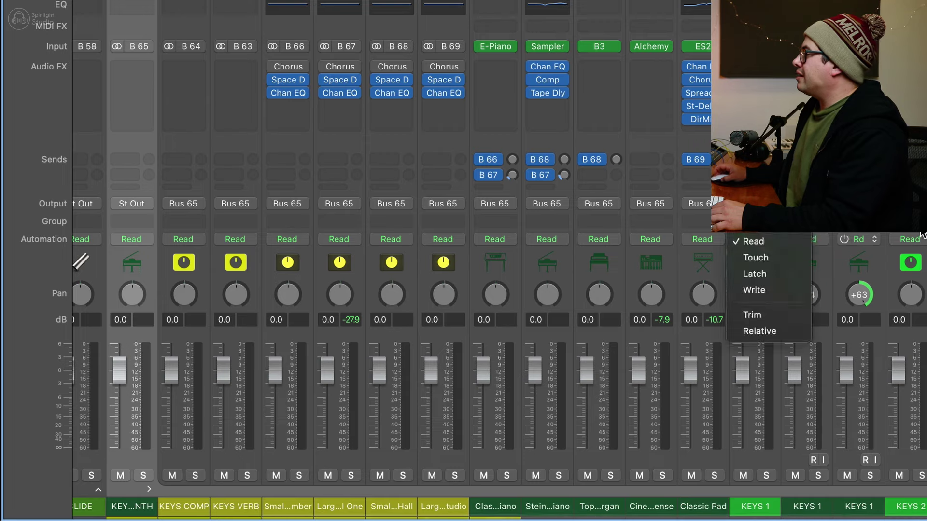
{"action": "left_click", "coordinate": [786, 237]}
{"action": "scroll", "coordinate": [475, 267], "scroll_direction": "left", "scroll_amount": 5}
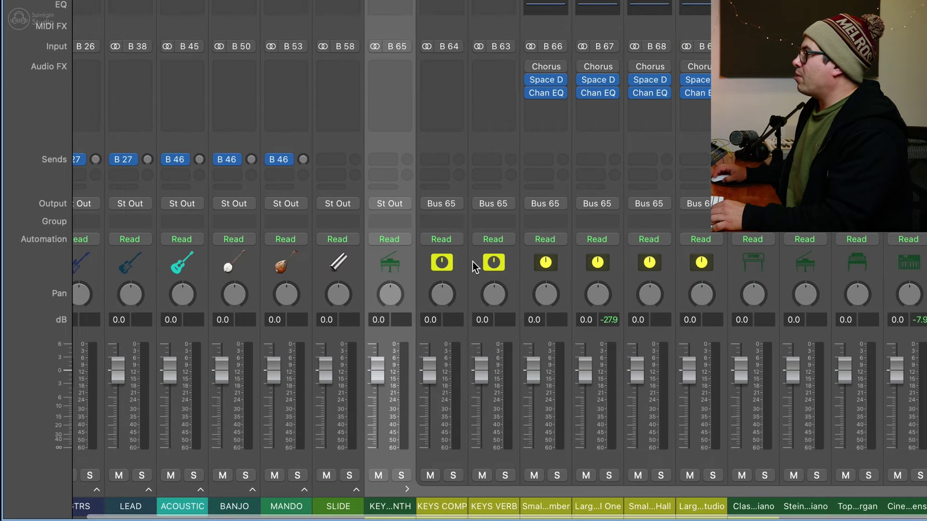
{"action": "left_click", "coordinate": [377, 164]}
{"action": "mouse_move", "coordinate": [397, 184]}
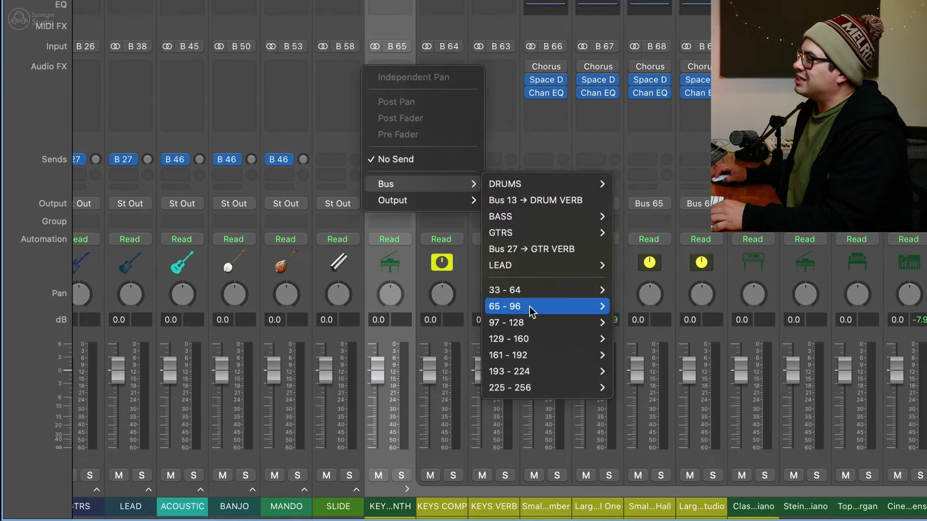
{"action": "mouse_move", "coordinate": [529, 306]}
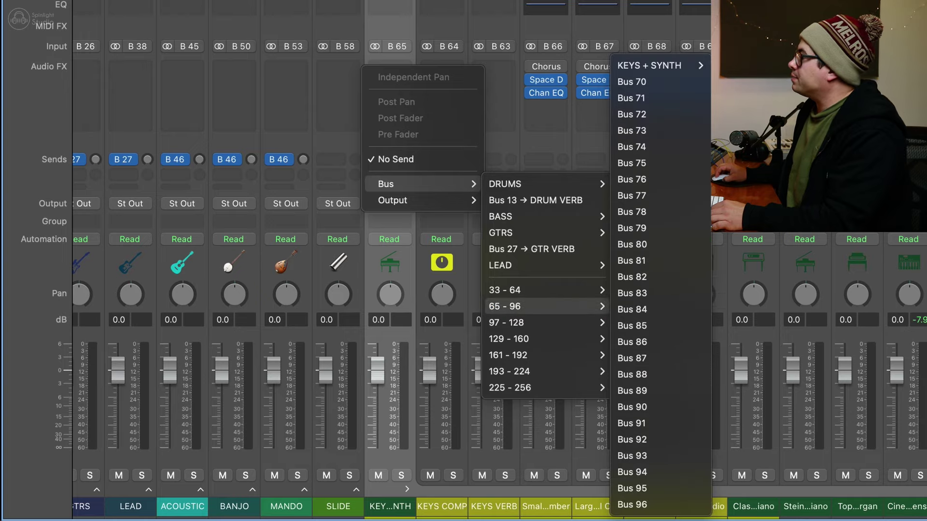
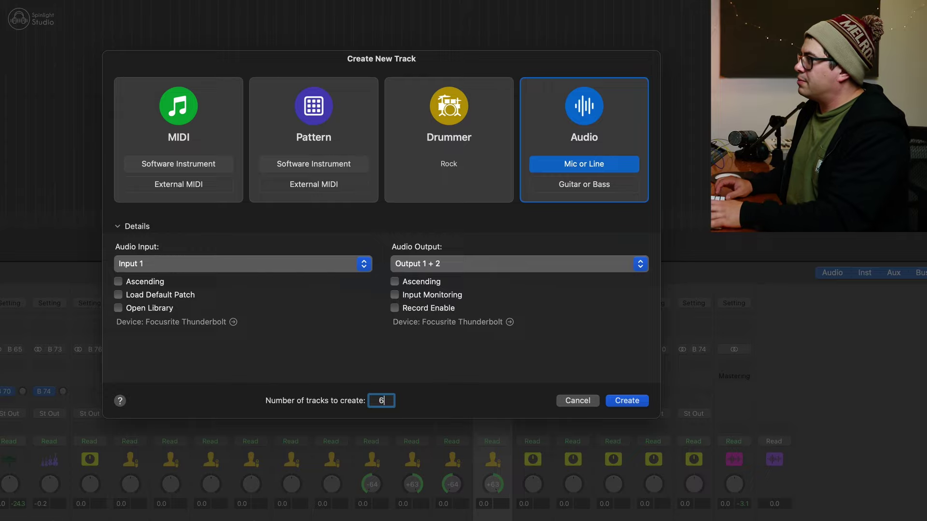
Step: Create six mic-or-line audio tracks on Input 1 and name the first two HARM C1 and HARM C2
{"action": "key", "text": "Return"}
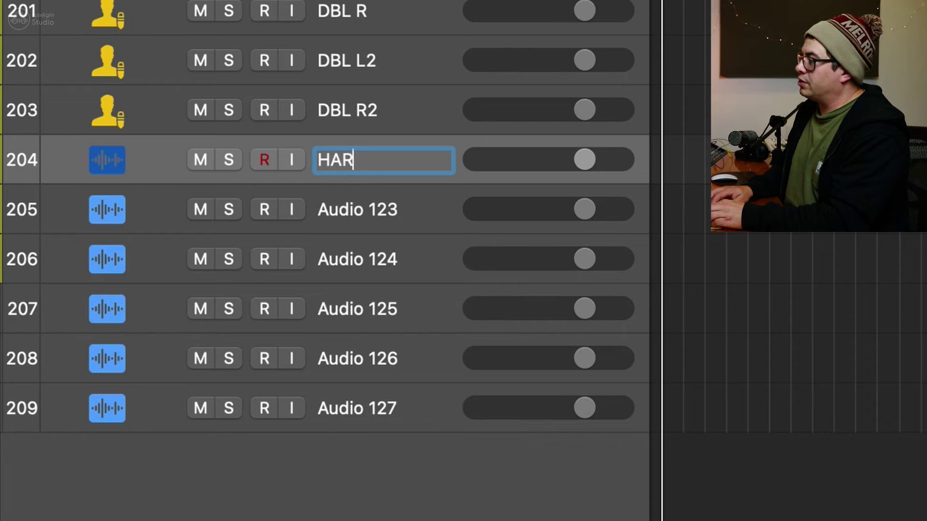
{"action": "type", "text": "M C"}
{"action": "key", "text": "Tab"}
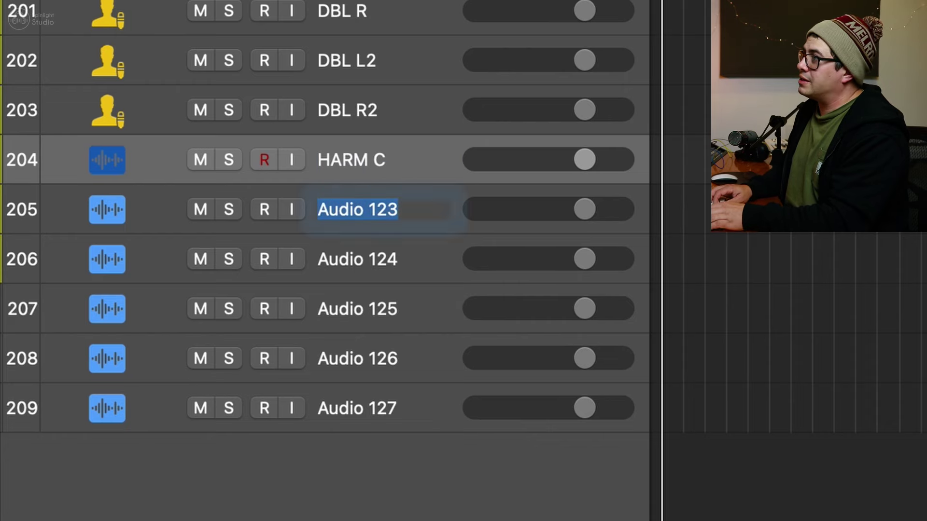
{"action": "type", "text": "HARM C23"}
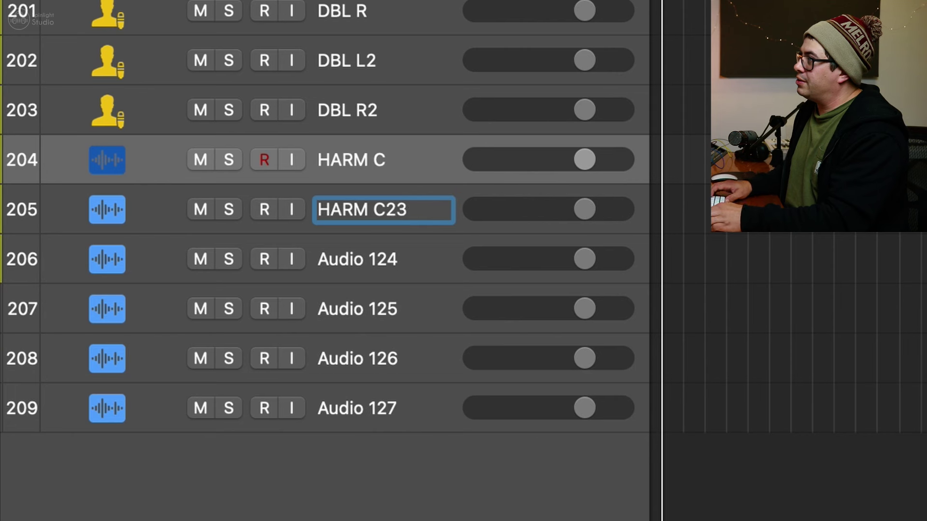
{"action": "key", "text": "Tab"}
Step: Name the remaining four new tracks HARM L, HARM R, HARM L2 and HARM R2
{"action": "type", "text": "HARM L"}
{"action": "key", "text": "Tab"}
{"action": "type", "text": "HARM R"}
{"action": "key", "text": "Tab"}
{"action": "type", "text": "HARM "}
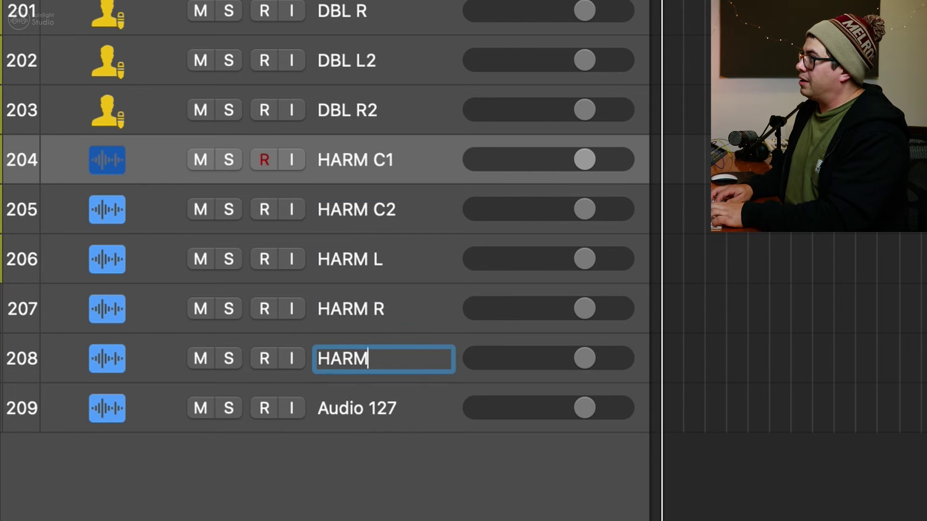
{"action": "type", "text": "L2"}
{"action": "key", "text": "Tab"}
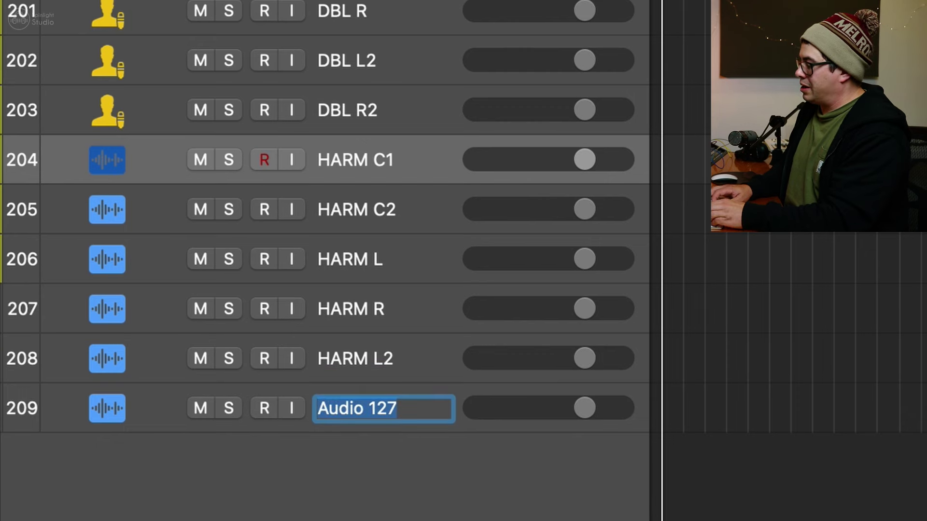
{"action": "type", "text": "HARM R2"}
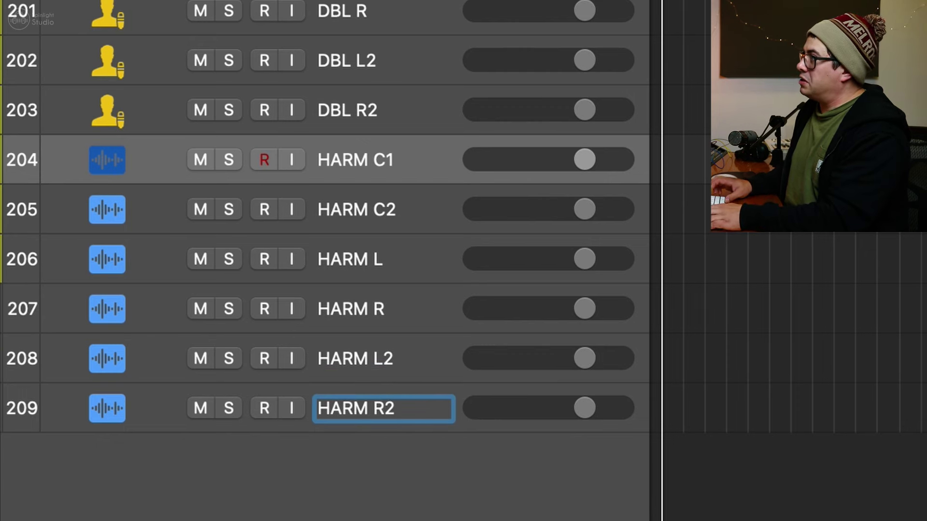
{"action": "key", "text": "Return"}
Step: Assign an orange color and the vocalist-with-microphone icon to the six HARM tracks
{"action": "key", "text": "alt+c"}
{"action": "left_click", "coordinate": [367, 225]}
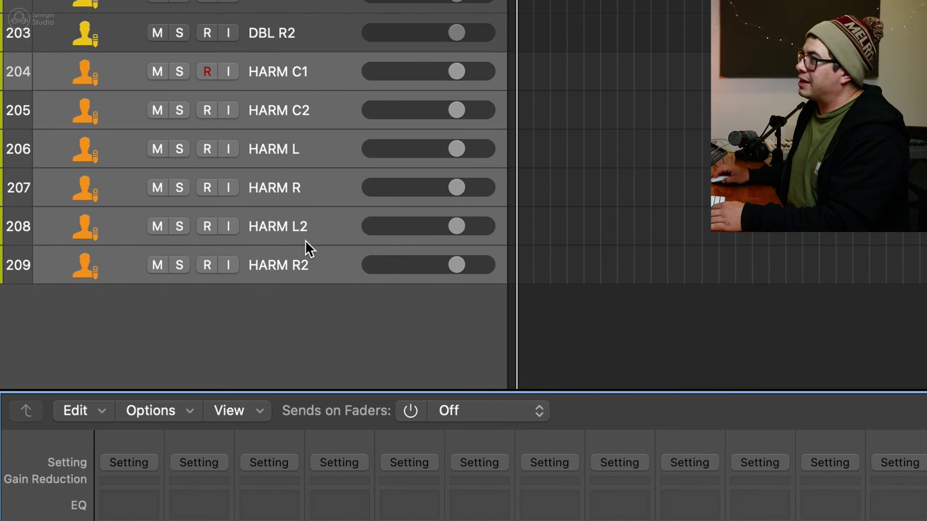
Step: Duplicate the HARM L2 and HARM R2 tracks below HARM R2 and name the copies HARM L3 and HARM R3
{"action": "left_click", "coordinate": [107, 230]}
{"action": "left_click", "coordinate": [106, 236]}
{"action": "key", "text": "super+d"}
{"action": "key", "text": "Up"}
{"action": "key", "text": "super+d"}
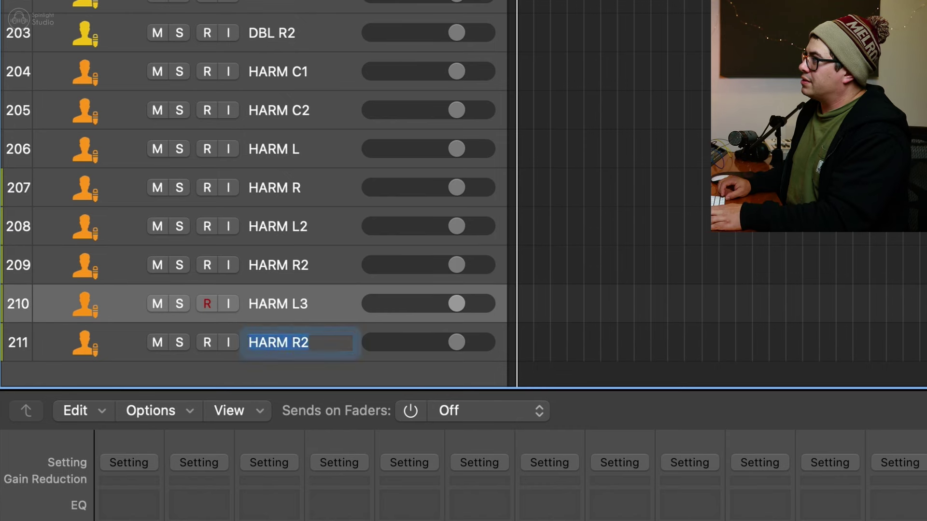
{"action": "key", "text": "BackSpace"}
{"action": "type", "text": "3"}
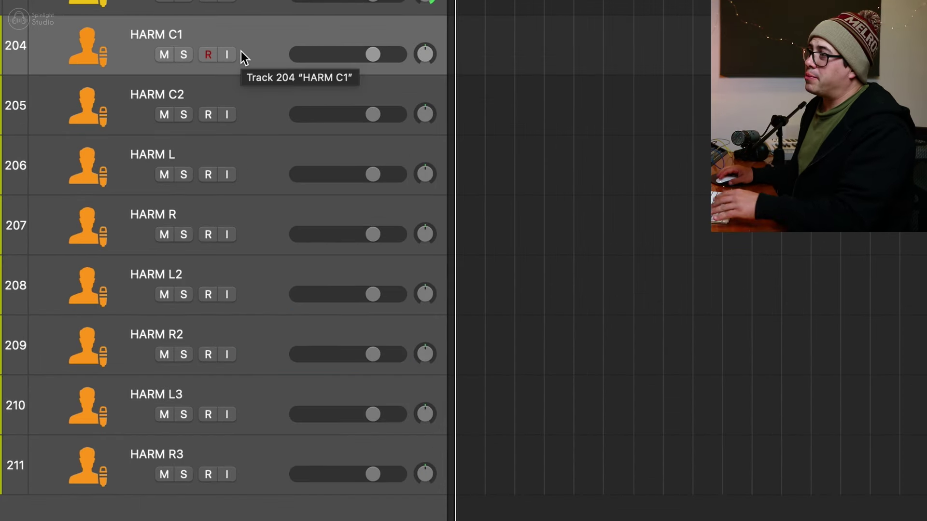
{"action": "left_click", "coordinate": [217, 116]}
{"action": "left_click", "coordinate": [241, 162]}
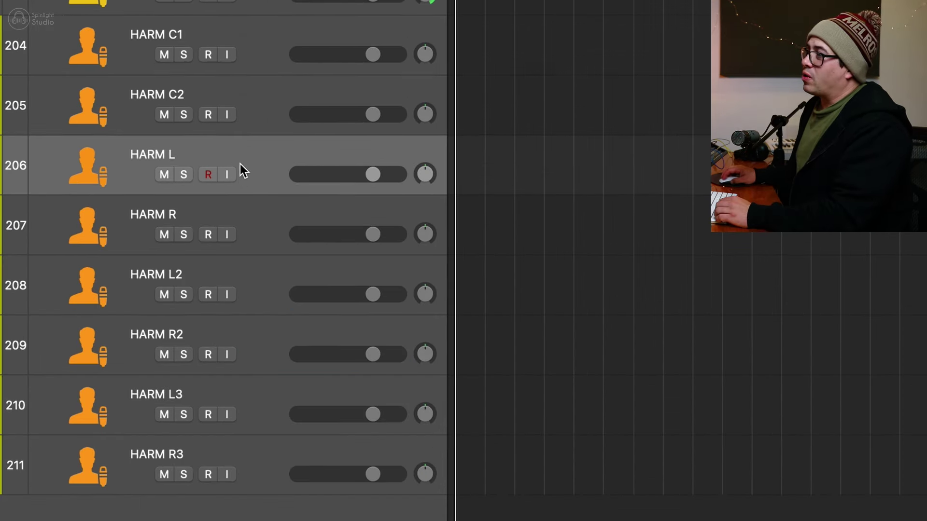
{"action": "left_click", "coordinate": [247, 282]}
{"action": "left_click", "coordinate": [267, 421]}
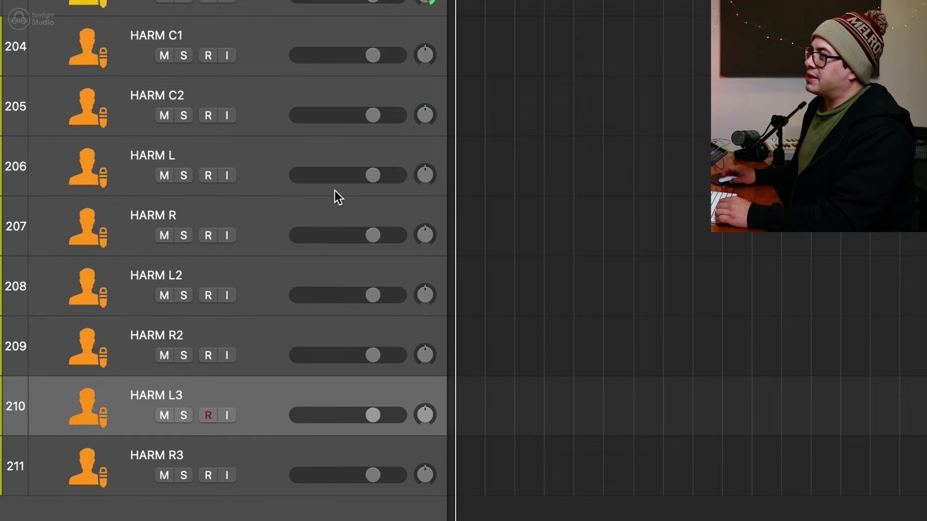
Step: Route the outputs of all eight HARM channels, HARM C1 to HARM R3, to Bus 77
{"action": "key", "text": "x"}
{"action": "left_click", "coordinate": [434, 200]}
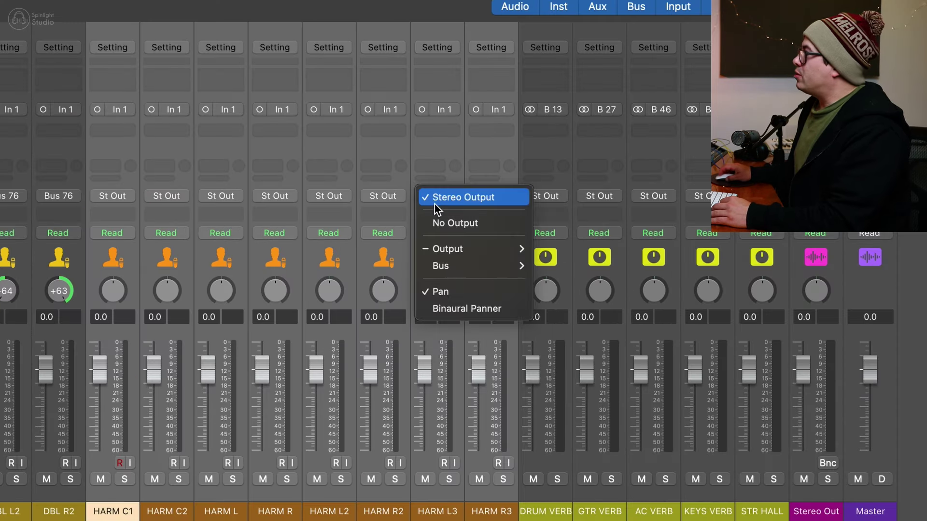
{"action": "mouse_move", "coordinate": [457, 261]}
{"action": "left_click", "coordinate": [587, 283]}
Step: Rename the new Bus 77 aux channel HARMONY
{"action": "double_click", "coordinate": [816, 511]}
{"action": "type", "text": "HA"}
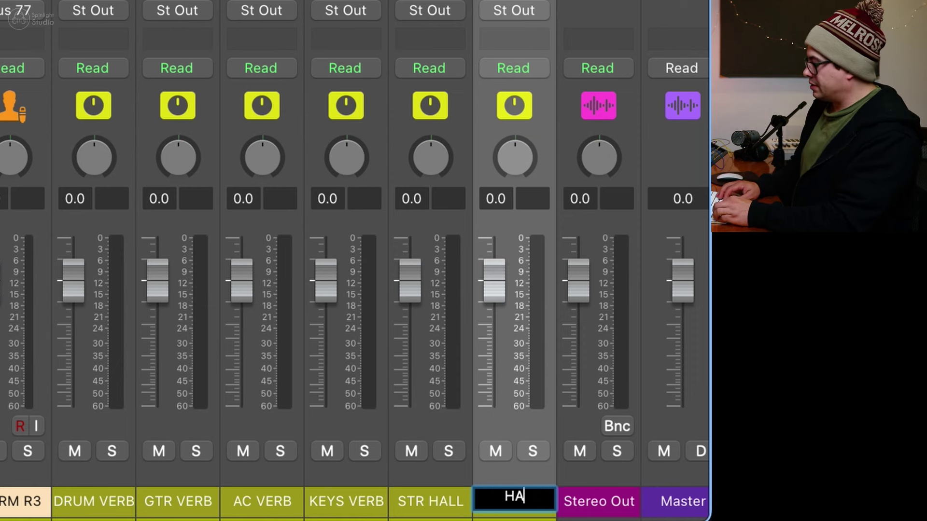
{"action": "type", "text": "RMONY"}
{"action": "key", "text": "Return"}
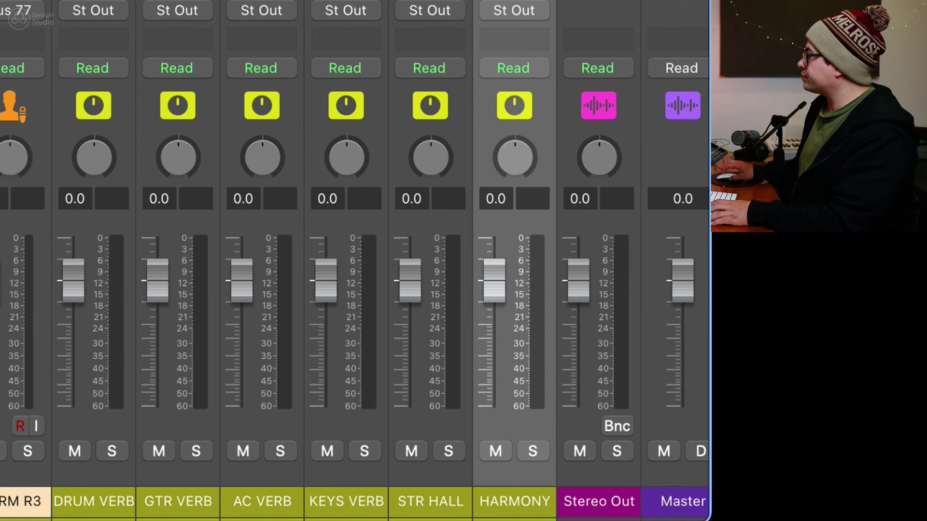
Step: Create a track for the HARMONY aux and move it directly above HARM C1
{"action": "right_click", "coordinate": [519, 81]}
{"action": "left_click", "coordinate": [509, 91]}
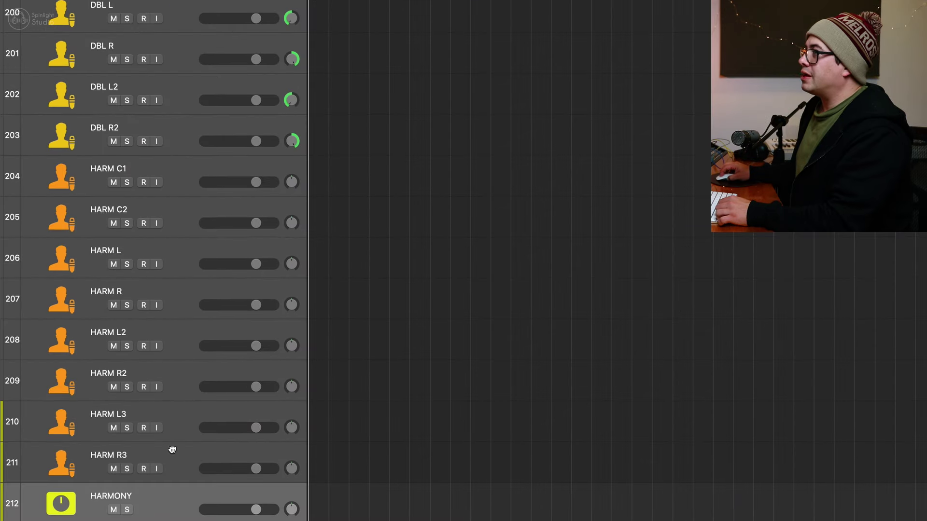
{"action": "left_click_drag", "start_coordinate": [173, 450], "coordinate": [182, 171]}
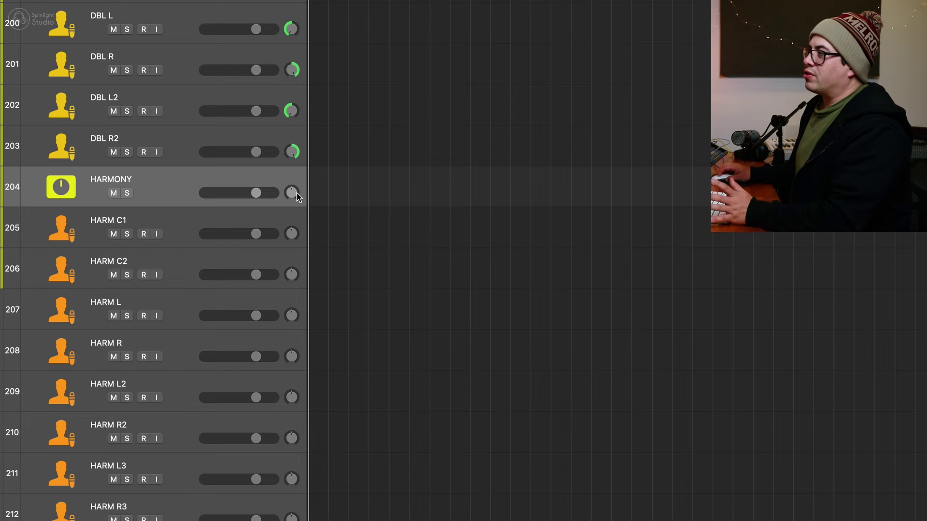
Step: Try lowering the HARMONY aux fader to about -2.7 dB and reset it to 0.0 dB
{"action": "left_click", "coordinate": [183, 229]}
{"action": "key", "text": "x"}
{"action": "left_click", "coordinate": [634, 315]}
{"action": "left_click_drag", "start_coordinate": [634, 314], "coordinate": [381, 314]}
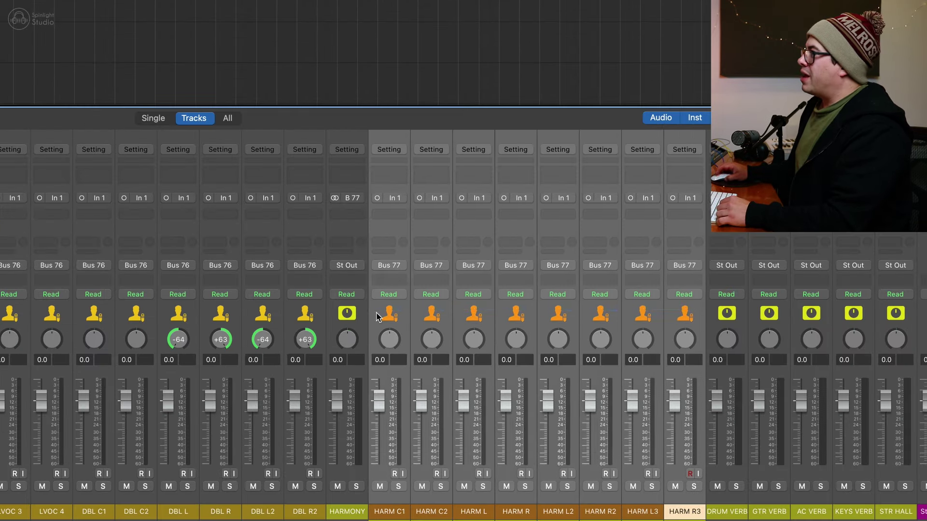
{"action": "left_click", "coordinate": [346, 313]}
{"action": "mouse_move", "coordinate": [336, 414]}
{"action": "left_mouse_down"}
{"action": "mouse_move", "coordinate": [337, 432]}
{"action": "mouse_move", "coordinate": [352, 410]}
{"action": "left_mouse_up"}
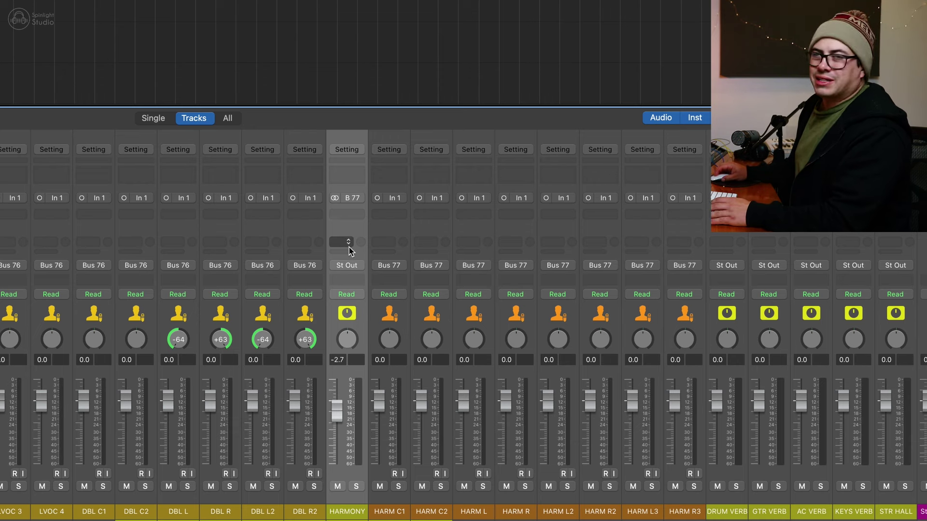
{"action": "left_click", "coordinate": [337, 416], "text": "alt"}
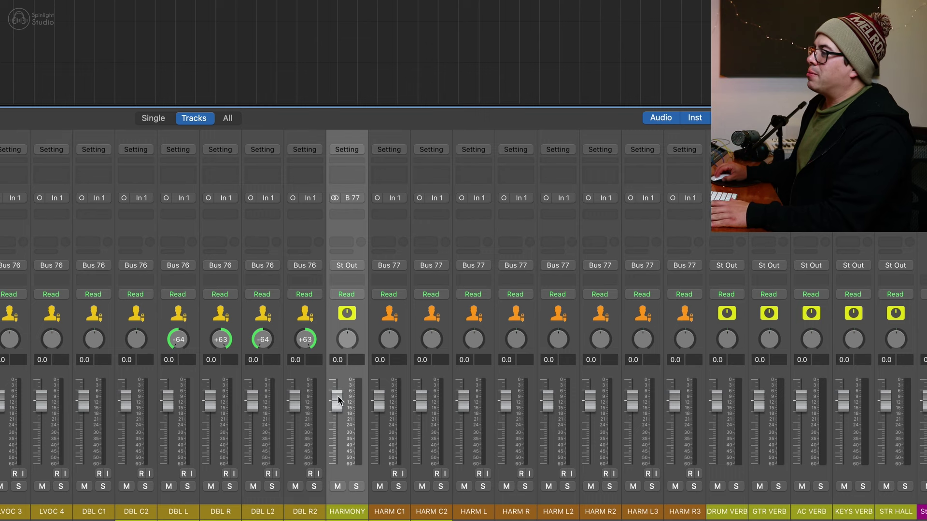
{"action": "left_click_drag", "start_coordinate": [337, 401], "coordinate": [336, 437]}
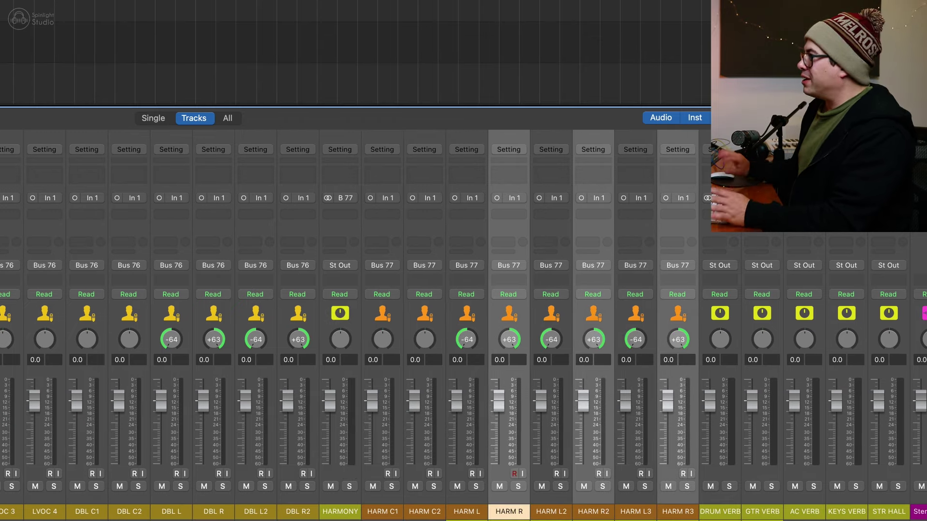
Step: Narrow the panning of the left HARM tracks to -40 and the right HARM tracks to +40
{"action": "left_click", "coordinate": [449, 345]}
{"action": "left_click", "coordinate": [551, 309], "text": "super"}
{"action": "left_click_drag", "start_coordinate": [559, 342], "coordinate": [560, 329]}
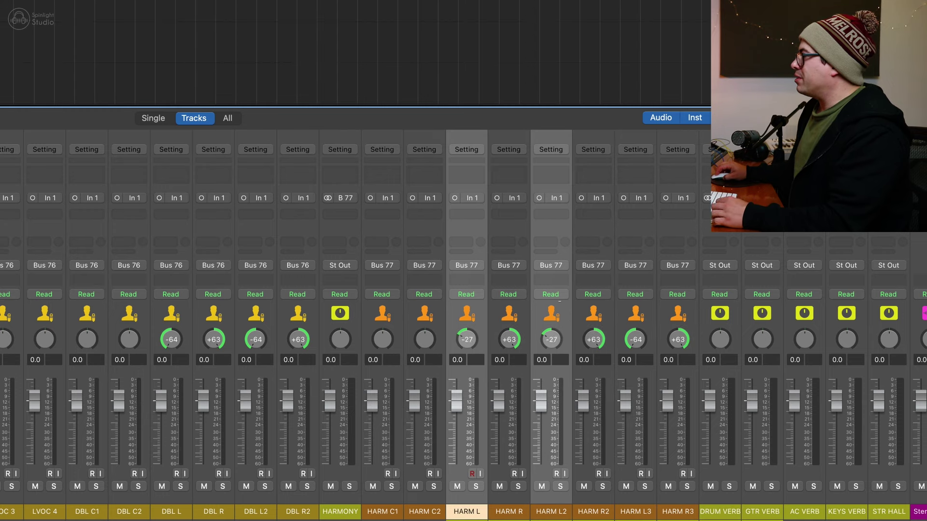
{"action": "left_click", "coordinate": [560, 306]}
{"action": "left_click", "coordinate": [466, 312]}
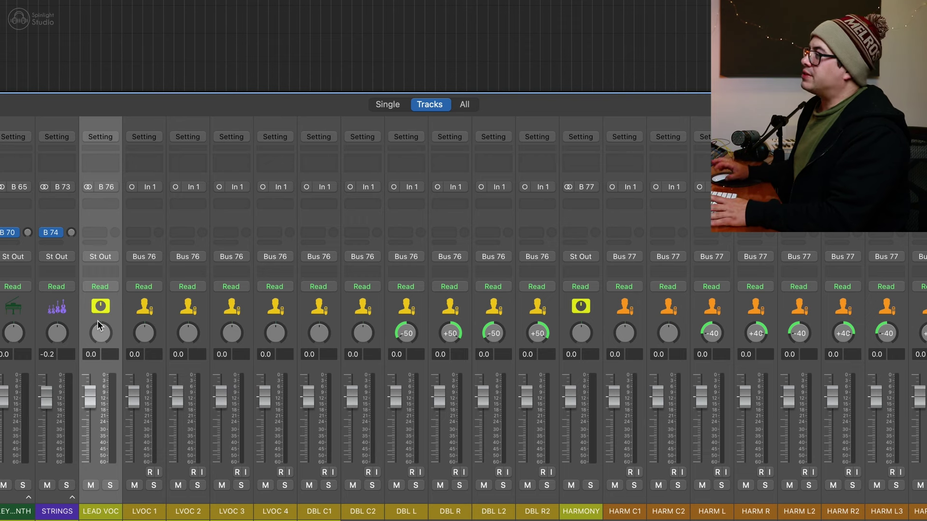
Step: Add sends to Bus 78, Bus 79, Bus 80 and Bus 81 on the LEAD VOC and HARMONY aux channels
{"action": "left_click", "coordinate": [588, 302], "text": "super"}
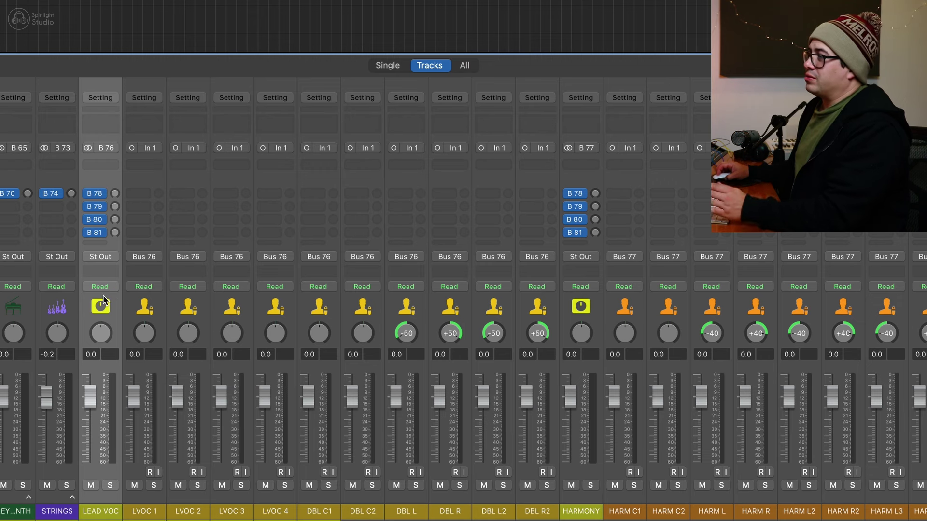
{"action": "left_click", "coordinate": [583, 304]}
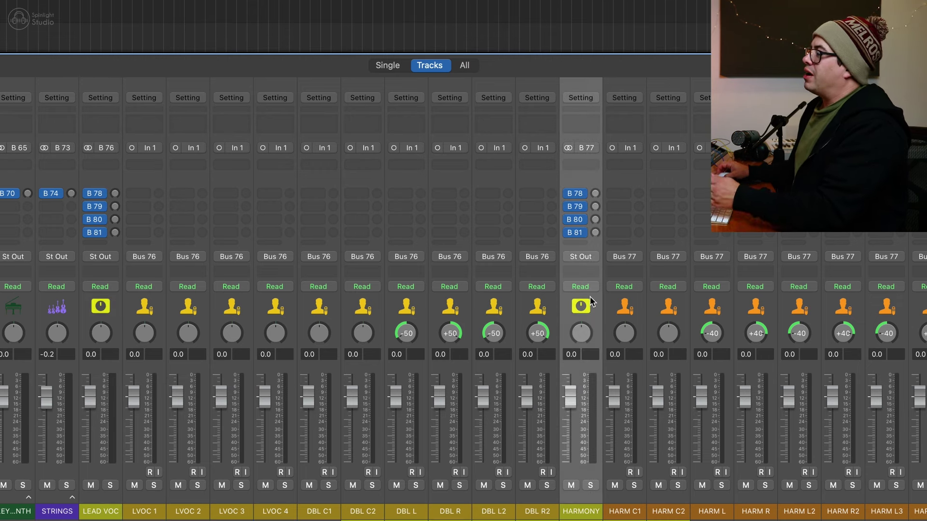
{"action": "left_click_drag", "start_coordinate": [897, 312], "coordinate": [635, 312]}
{"action": "left_click_drag", "start_coordinate": [543, 311], "coordinate": [139, 318]}
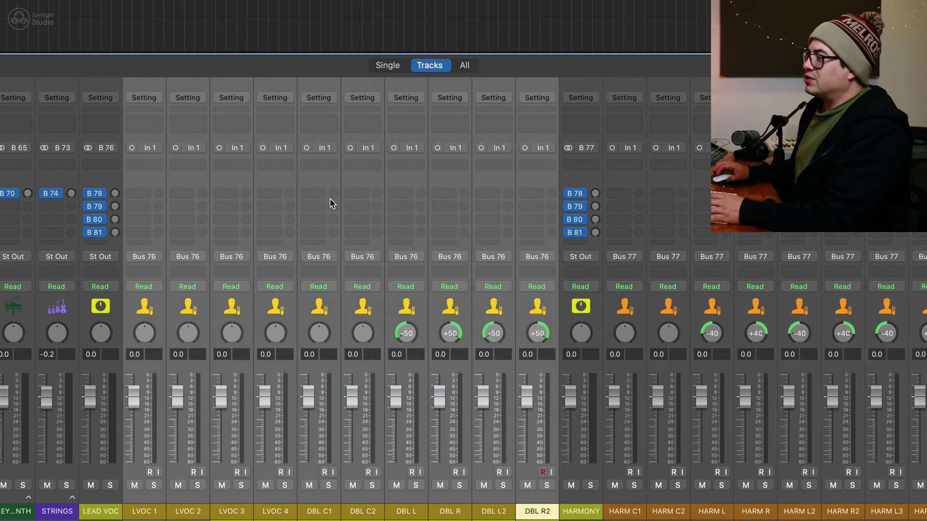
{"action": "left_click", "coordinate": [92, 311]}
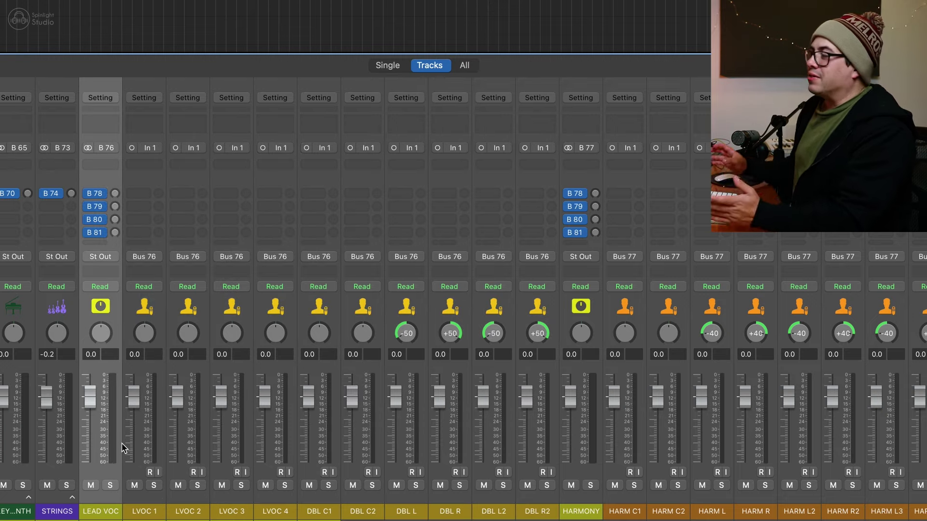
{"action": "mouse_move", "coordinate": [102, 221]}
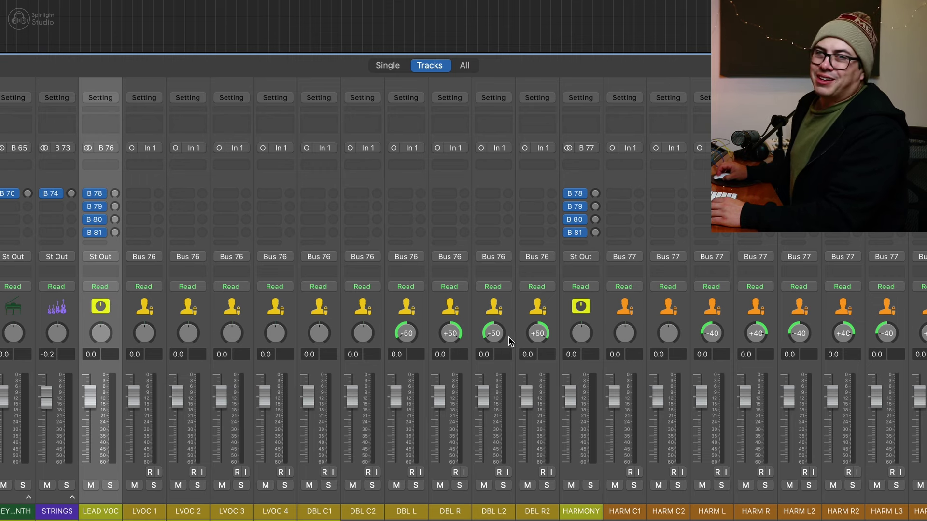
{"action": "left_click", "coordinate": [581, 304]}
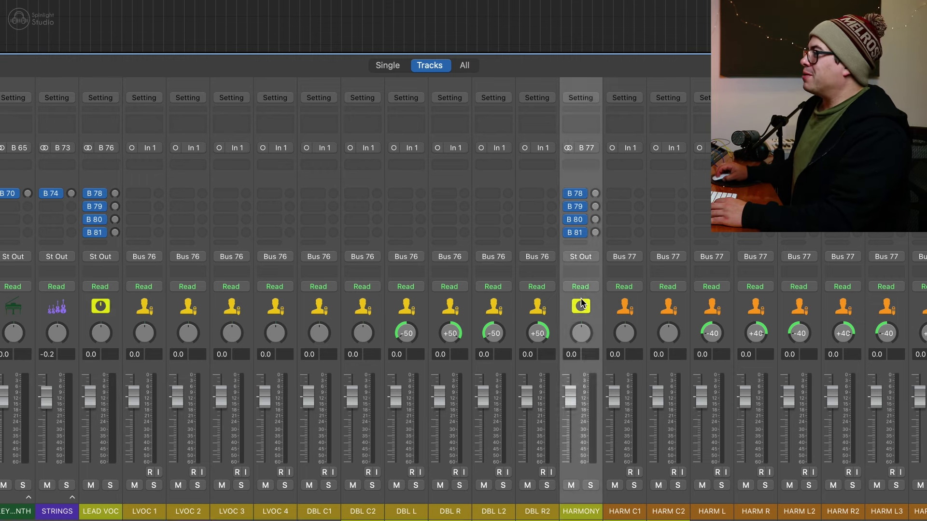
{"action": "left_click", "coordinate": [144, 307]}
{"action": "mouse_move", "coordinate": [145, 198]}
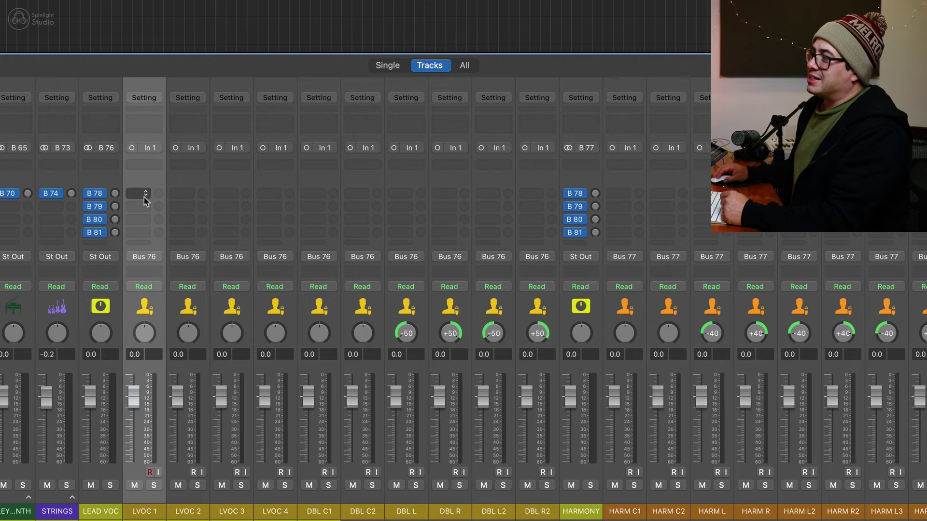
{"action": "scroll", "coordinate": [451, 155], "scroll_direction": "left", "scroll_amount": 5}
{"action": "key", "text": "Up"}
{"action": "scroll", "coordinate": [656, 295], "scroll_direction": "right", "scroll_amount": 7}
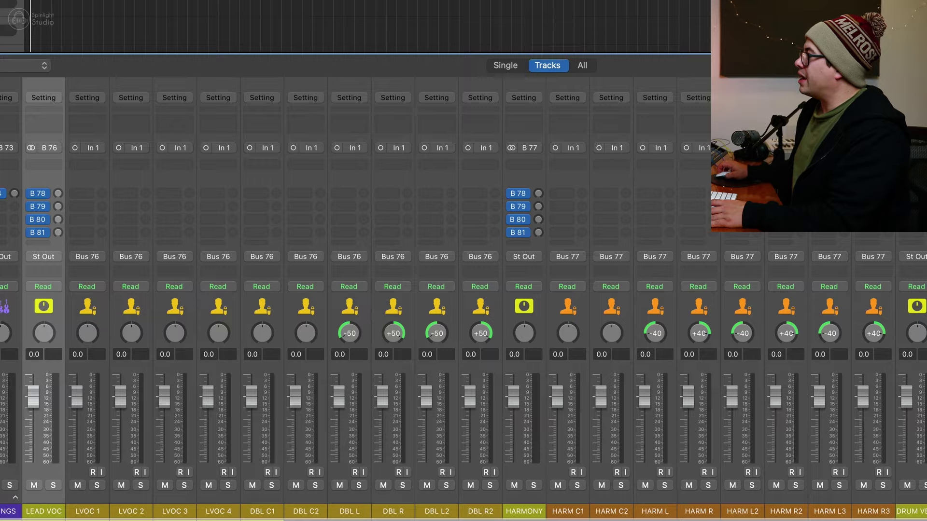
Step: Rename the auxes fed by Bus 78, Bus 79 and Bus 80 as PLATE, HALL and SLAP
{"action": "scroll", "coordinate": [355, 290], "scroll_direction": "right", "scroll_amount": 20}
{"action": "double_click", "coordinate": [503, 511]}
{"action": "type", "text": "PLATE"}
{"action": "key", "text": "Tab"}
{"action": "type", "text": "HAL"}
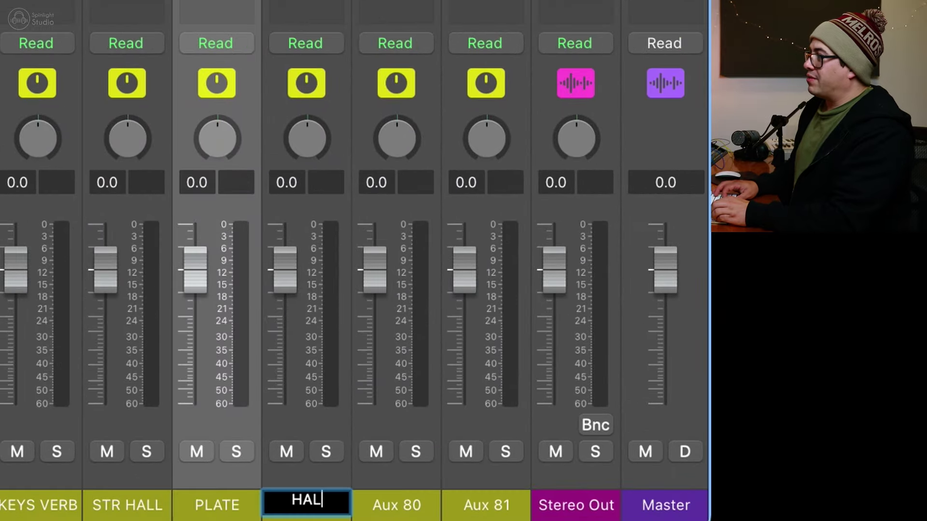
{"action": "type", "text": "L"}
{"action": "key", "text": "Tab"}
{"action": "type", "text": "SLAP"}
{"action": "key", "text": "Tab"}
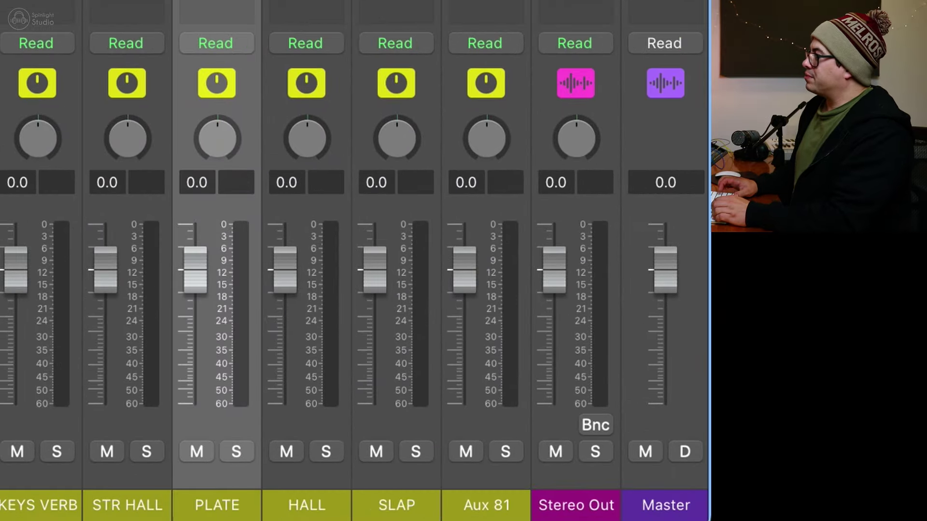
Step: Name the Bus 81 aux 1/8TH DLY, then add a Bus 82 send on the vocal auxes and name its aux 1/4 DLY
{"action": "type", "text": "1/8thDLY"}
{"action": "key", "text": "Return"}
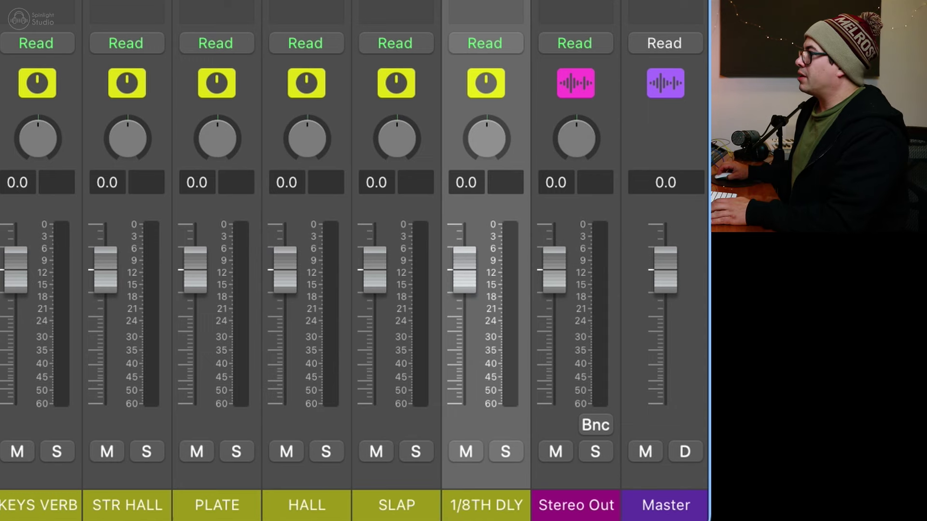
{"action": "key", "text": "Tab"}
{"action": "type", "text": "1/4 DLY"}
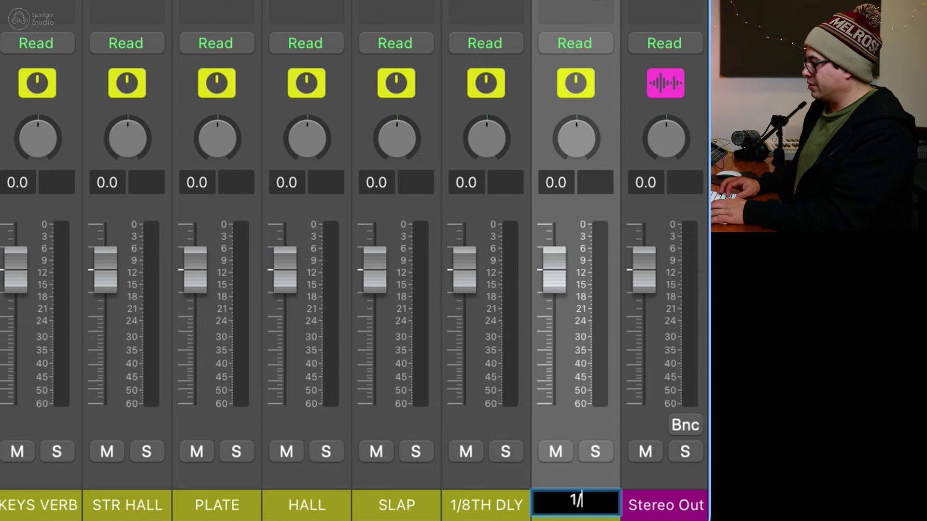
{"action": "key", "text": "Return"}
Step: Create tracks for the PLATE, HALL, SLAP, 1/8TH DLY and 1/4 DLY auxes and move them directly below LEAD VOC
{"action": "left_click", "coordinate": [213, 85]}
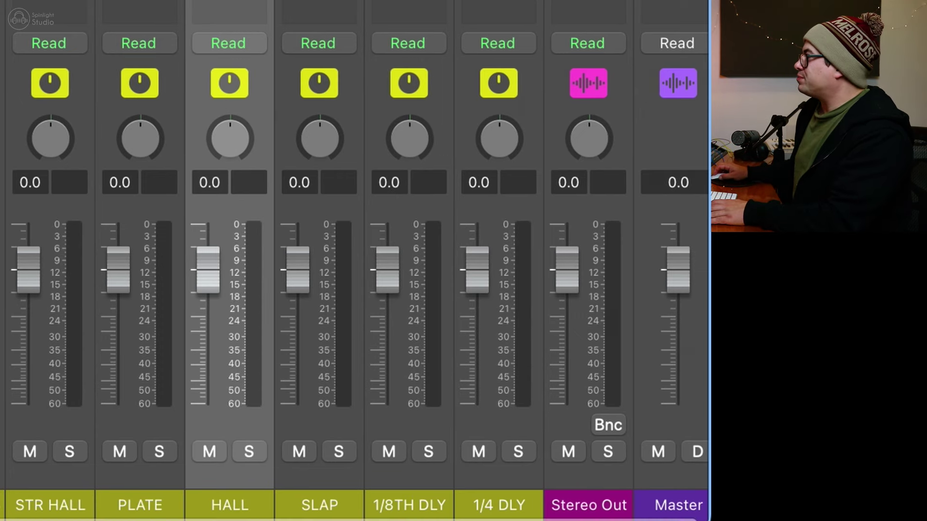
{"action": "right_click", "coordinate": [339, 91]}
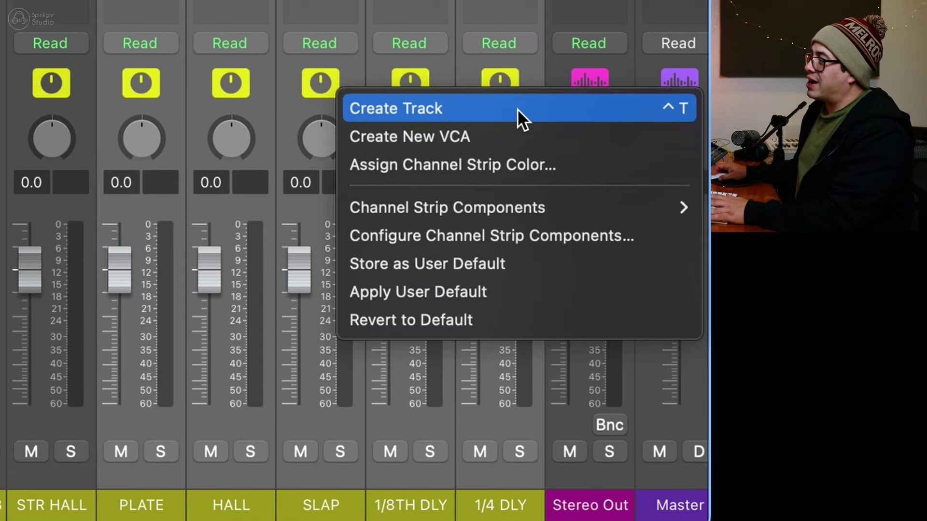
{"action": "left_click", "coordinate": [517, 109]}
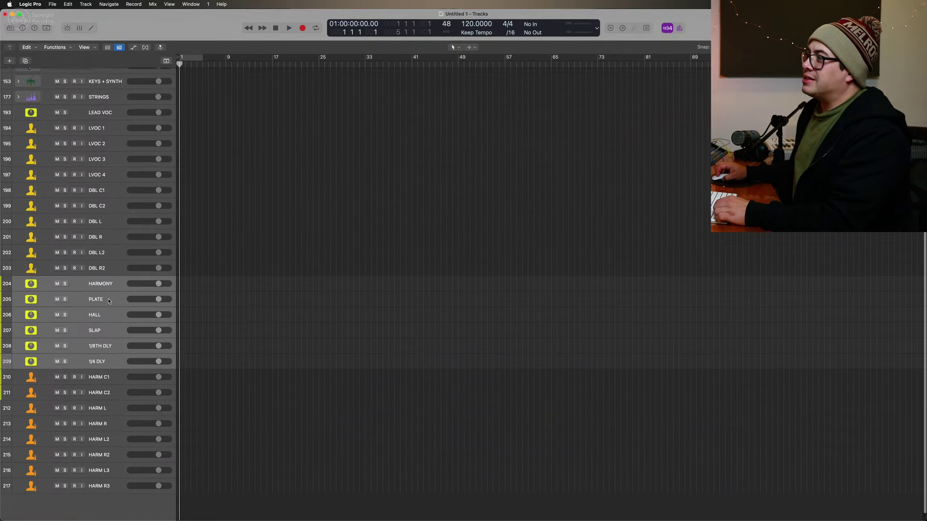
{"action": "left_click_drag", "start_coordinate": [110, 301], "coordinate": [107, 126]}
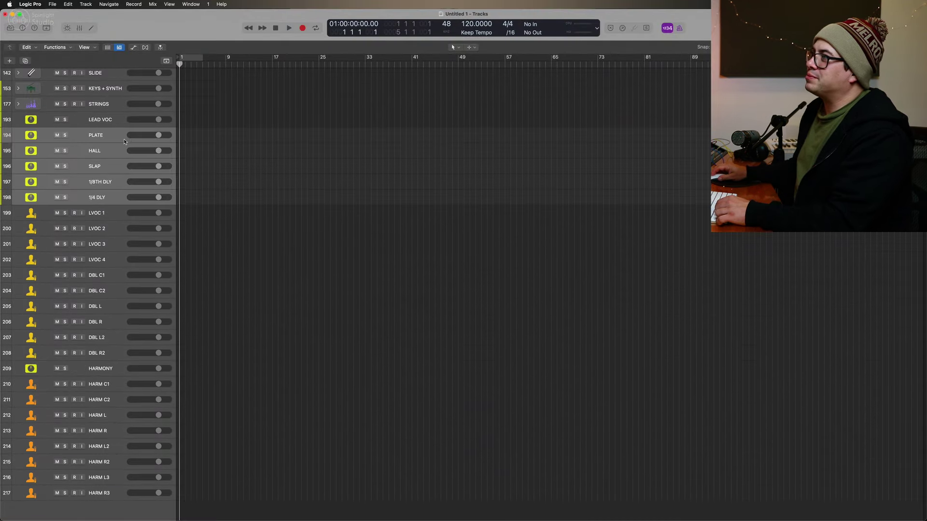
Step: Try moving the tracks from LVOC 1 through HARM R3 above the PLATE aux and undo the move
{"action": "left_click", "coordinate": [93, 489]}
{"action": "left_click", "coordinate": [105, 214], "text": "shift"}
{"action": "left_click_drag", "start_coordinate": [104, 215], "coordinate": [108, 134]}
{"action": "key", "text": "super+z"}
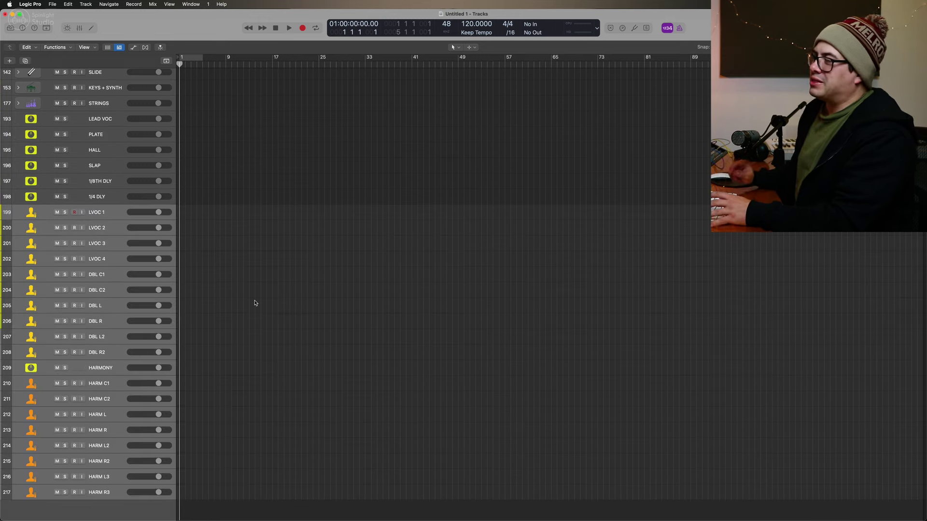
Step: Color the LEAD VOC and HARMONY auxes orange and move LEAD VOC directly before LVOC 1
{"action": "key", "text": "x"}
{"action": "key", "text": "alt+c"}
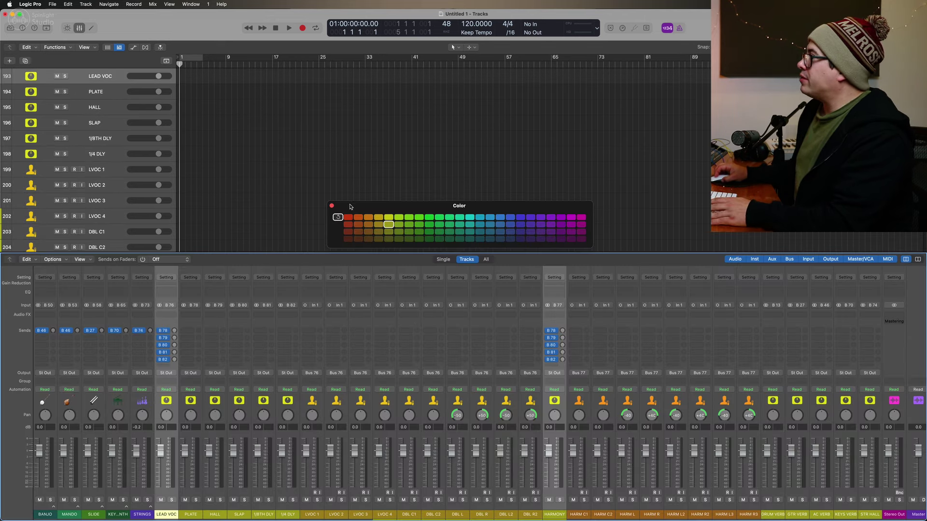
{"action": "left_click", "coordinate": [358, 224]}
{"action": "left_click_drag", "start_coordinate": [166, 401], "coordinate": [300, 401]}
Step: Add a Bus 83 send on LEAD VOC and HARMONY, name its aux SATURATE and create a track for it
{"action": "scroll", "coordinate": [223, 399], "scroll_direction": "left", "scroll_amount": 5}
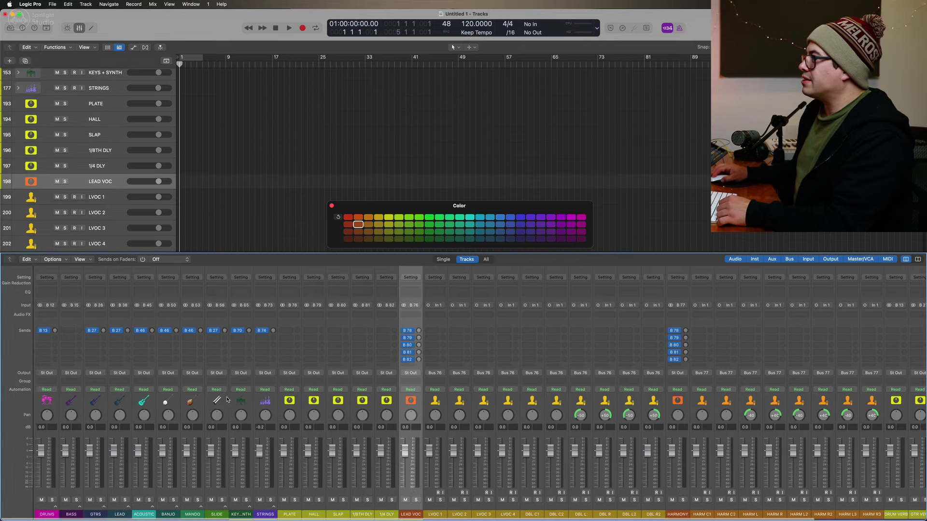
{"action": "scroll", "coordinate": [228, 508], "scroll_direction": "right", "scroll_amount": 5}
{"action": "left_click", "coordinate": [284, 359]}
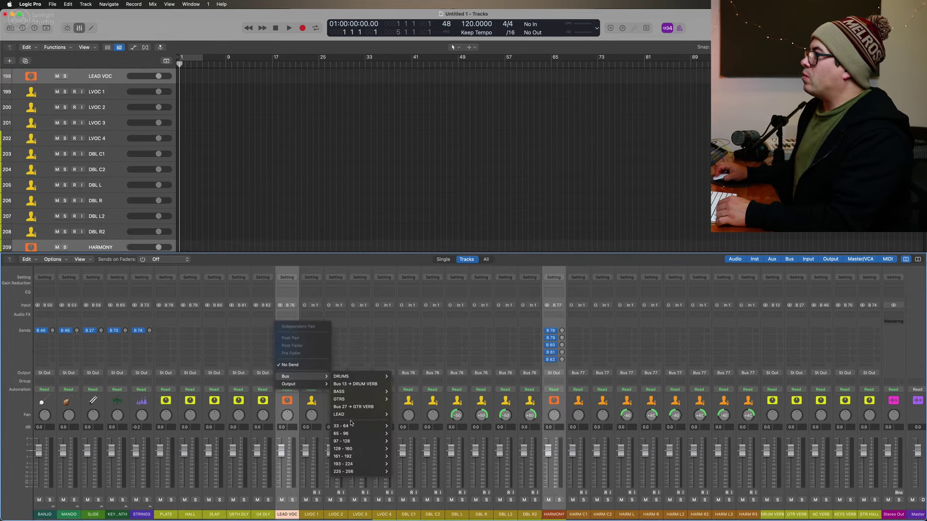
{"action": "left_click", "coordinate": [367, 427]}
{"action": "type", "text": "SATURATE"}
{"action": "key", "text": "Return"}
{"action": "right_click", "coordinate": [894, 471]}
{"action": "left_click", "coordinate": [869, 403]}
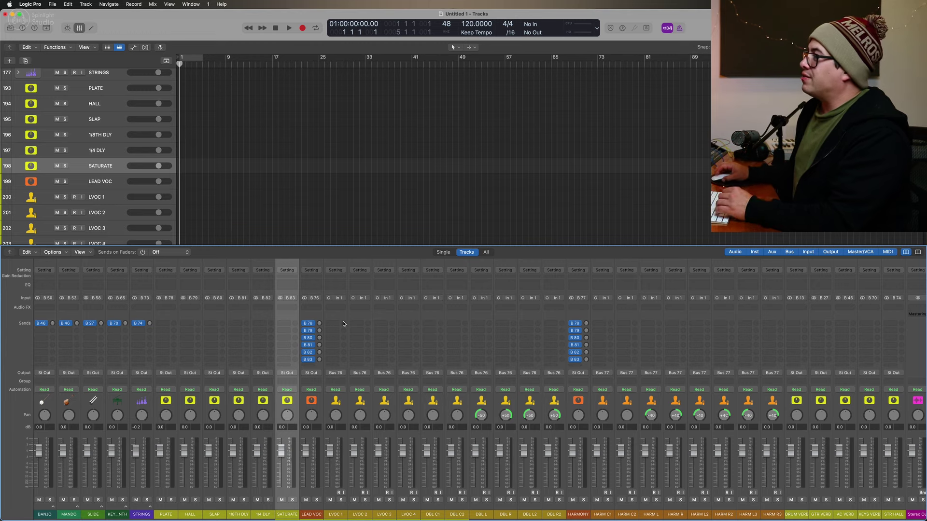
Step: Group the tracks from PLATE through HARM R3 into a summing stack named VOCALS with a vocalist icon, and collapse it
{"action": "left_click", "coordinate": [336, 404]}
{"action": "left_click", "coordinate": [290, 357]}
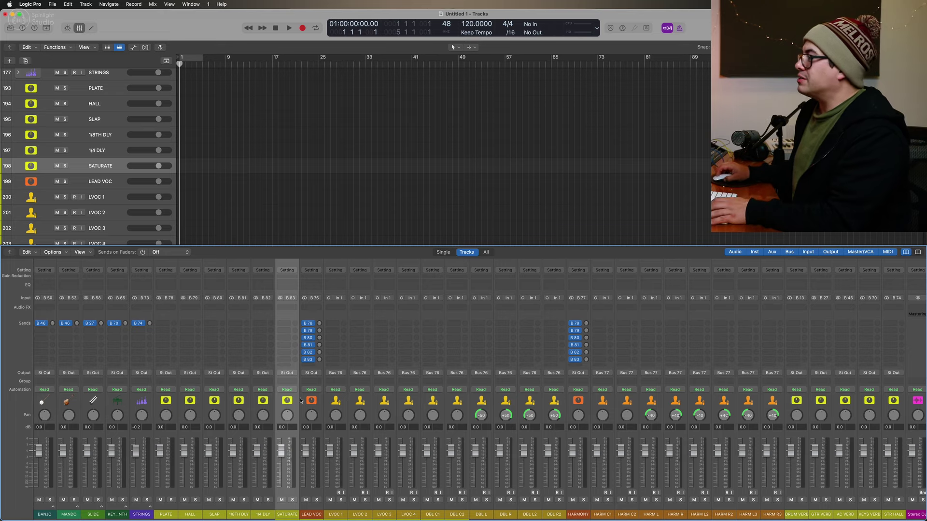
{"action": "key", "text": "x"}
{"action": "right_click", "coordinate": [118, 88]}
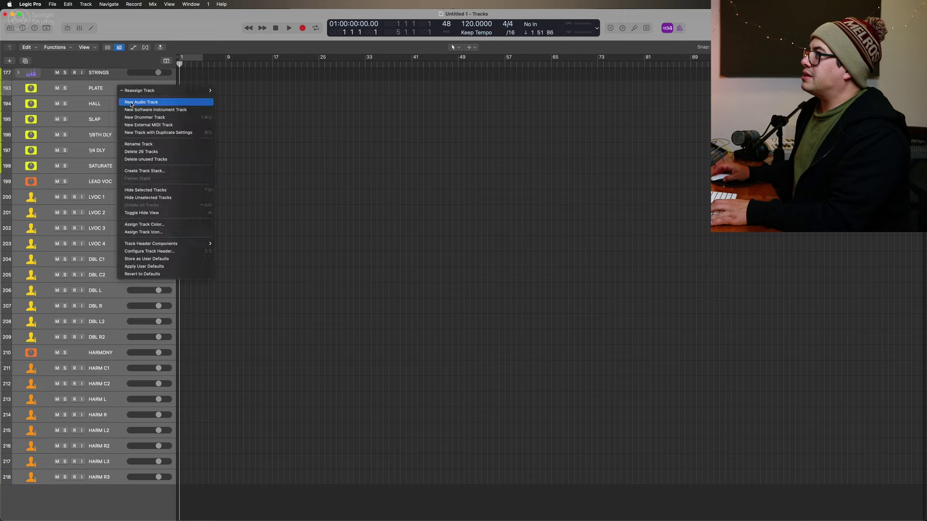
{"action": "left_click", "coordinate": [164, 170]}
{"action": "key", "text": "Return"}
{"action": "left_click", "coordinate": [30, 87]}
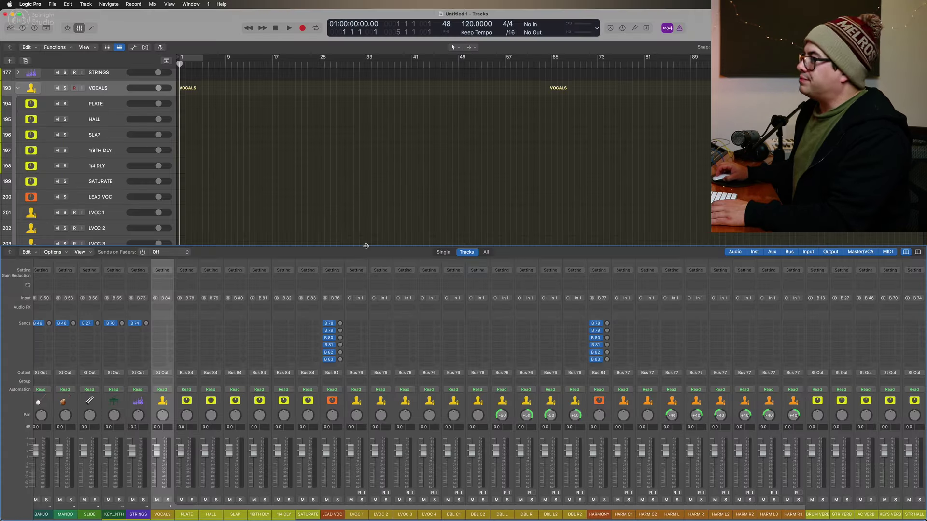
{"action": "left_click", "coordinate": [469, 47]}
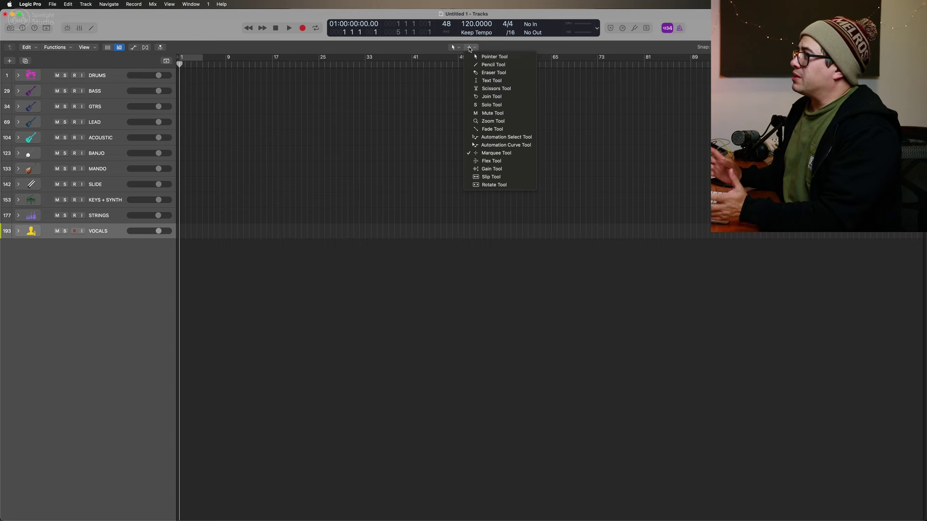
{"action": "left_click", "coordinate": [501, 46]}
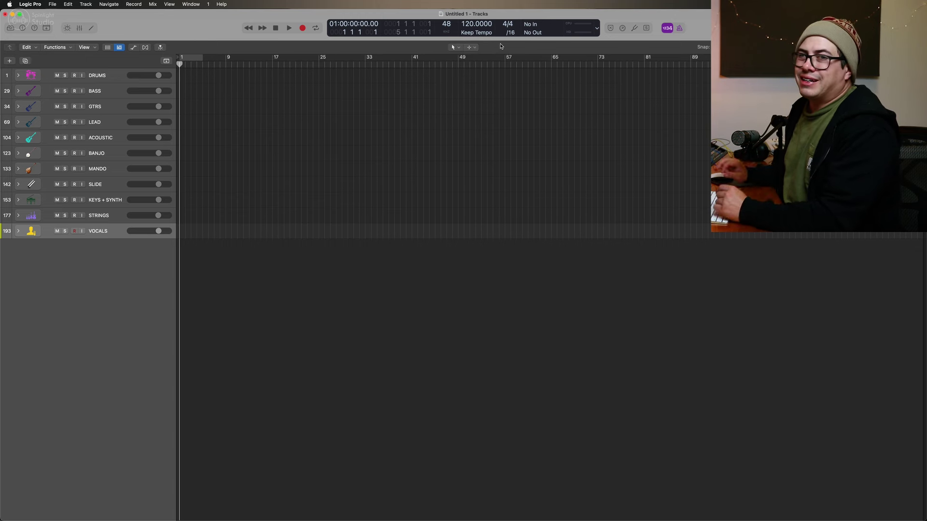
Step: Create ten audio tracks named BGV1 through BGV10 and give them a microphone icon and a purple color
{"action": "key", "text": "alt+super+n"}
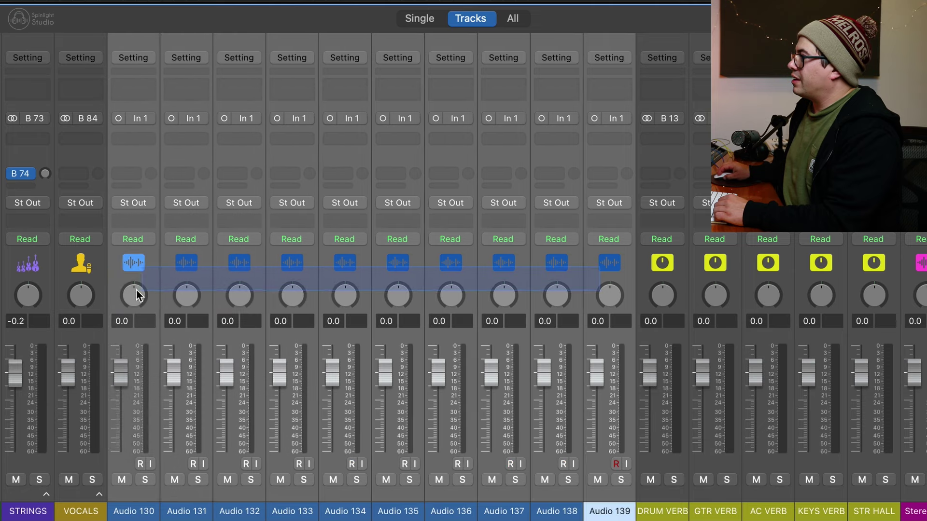
{"action": "double_click", "coordinate": [142, 511]}
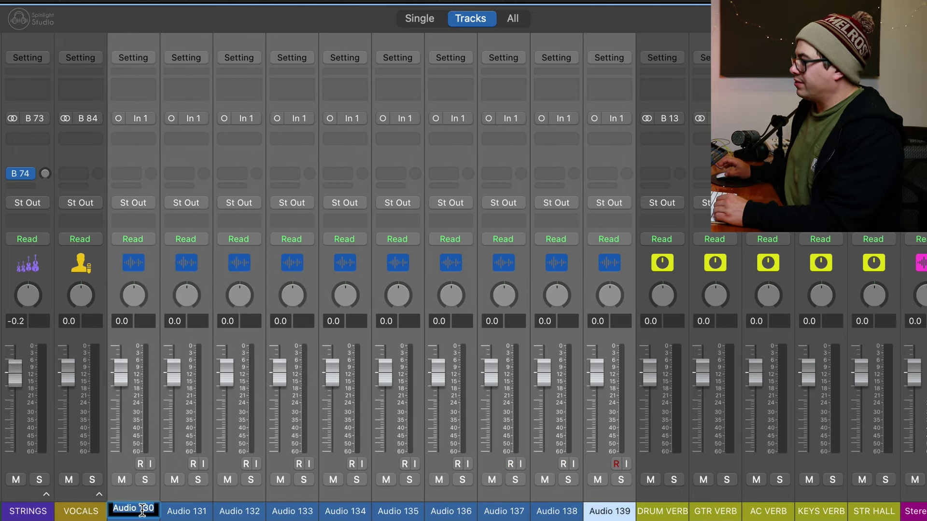
{"action": "type", "text": "BGV"}
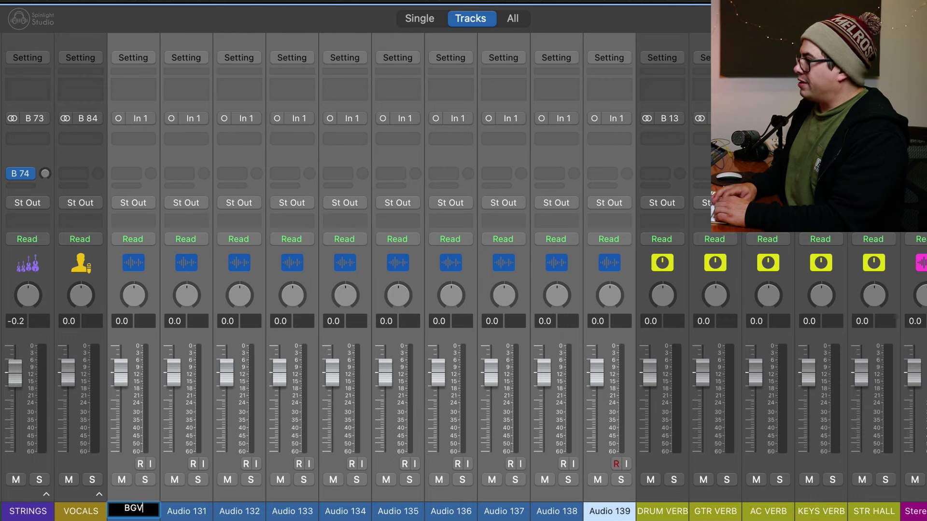
{"action": "type", "text": "1"}
{"action": "key", "text": "Return"}
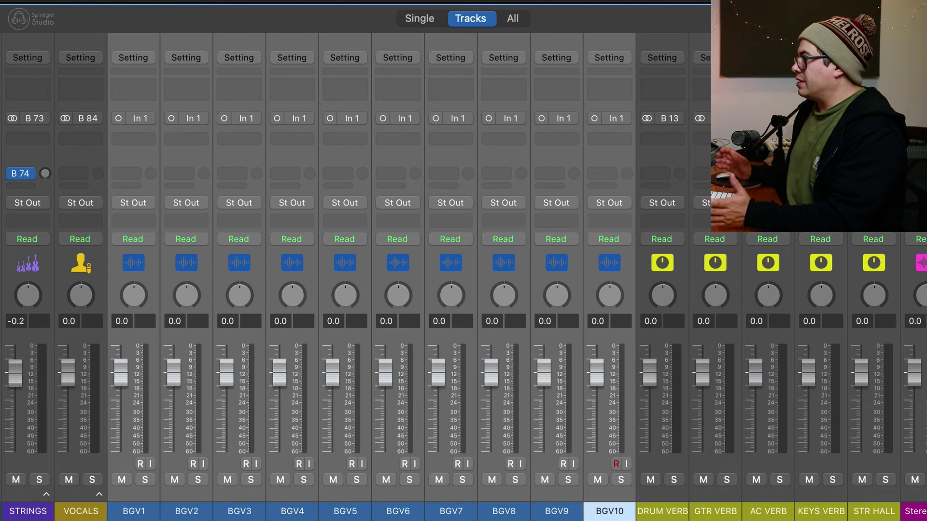
{"action": "left_click_drag", "start_coordinate": [599, 272], "coordinate": [133, 271]}
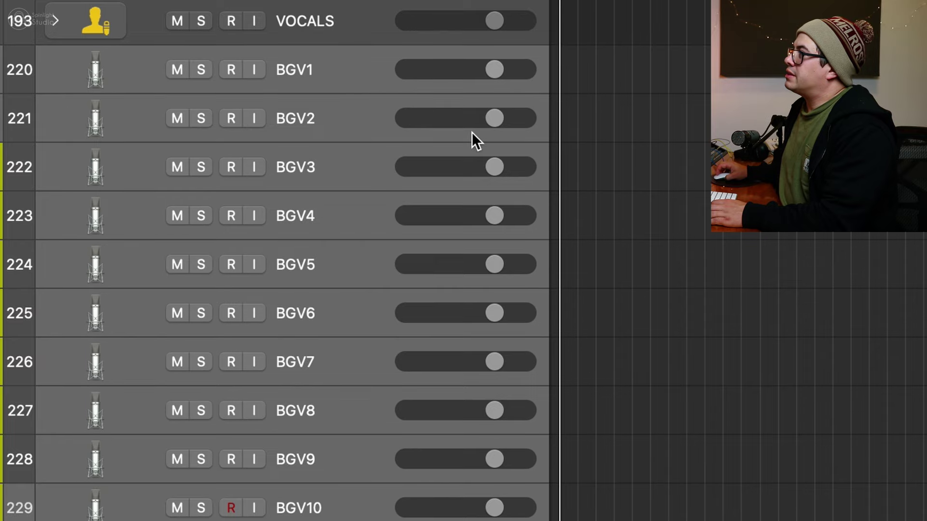
{"action": "key", "text": "x"}
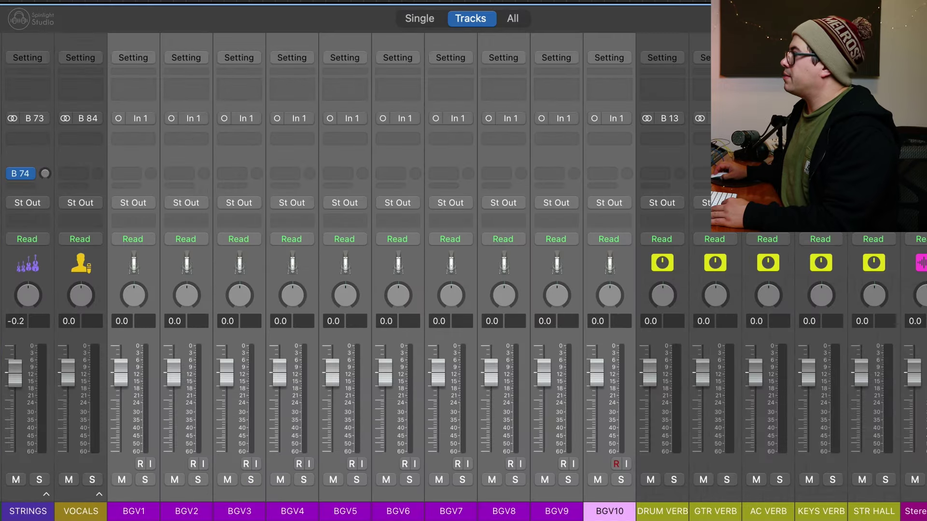
Step: Route the ten BGV tracks to Bus 85, name its aux BGVS and place the aux's track directly above BGV1
{"action": "left_click", "coordinate": [239, 203]}
{"action": "mouse_move", "coordinate": [276, 269]}
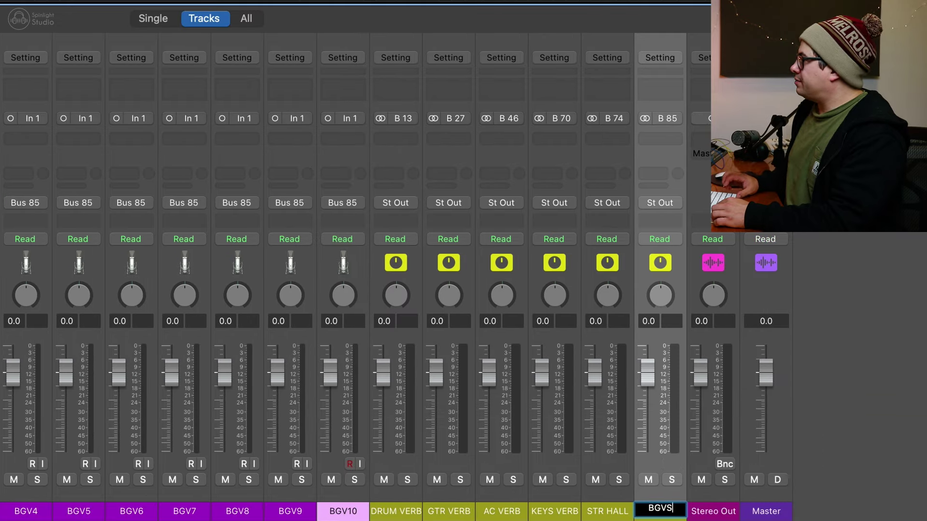
{"action": "right_click", "coordinate": [491, 261]}
{"action": "key", "text": "Escape"}
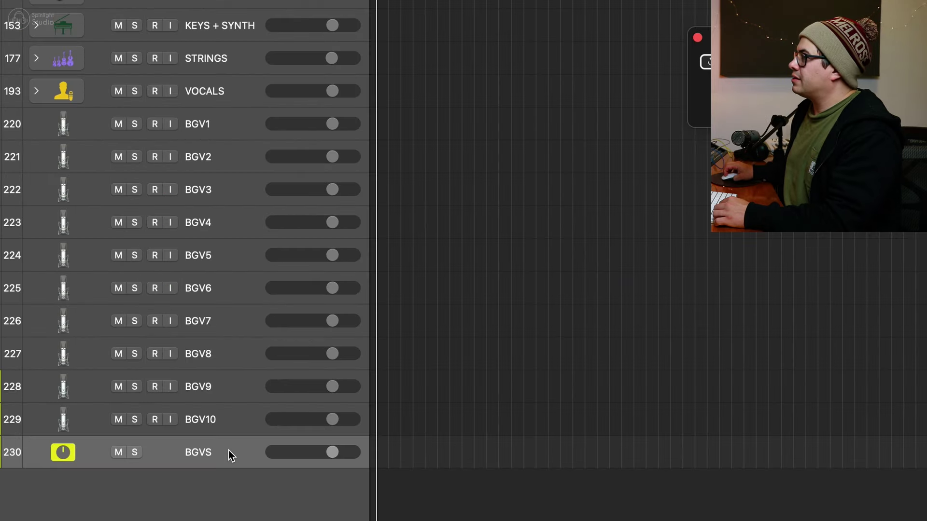
{"action": "left_click_drag", "start_coordinate": [227, 453], "coordinate": [248, 120]}
Step: Add a Bus 86 send on the BGVS aux and name the receiving aux BV VERB
{"action": "left_click", "coordinate": [649, 362]}
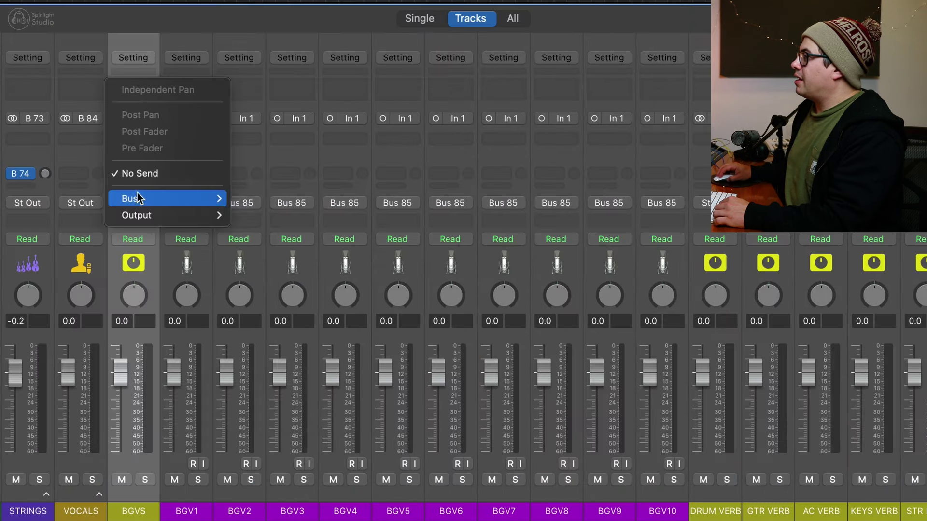
{"action": "mouse_move", "coordinate": [658, 386]}
{"action": "mouse_move", "coordinate": [800, 508]}
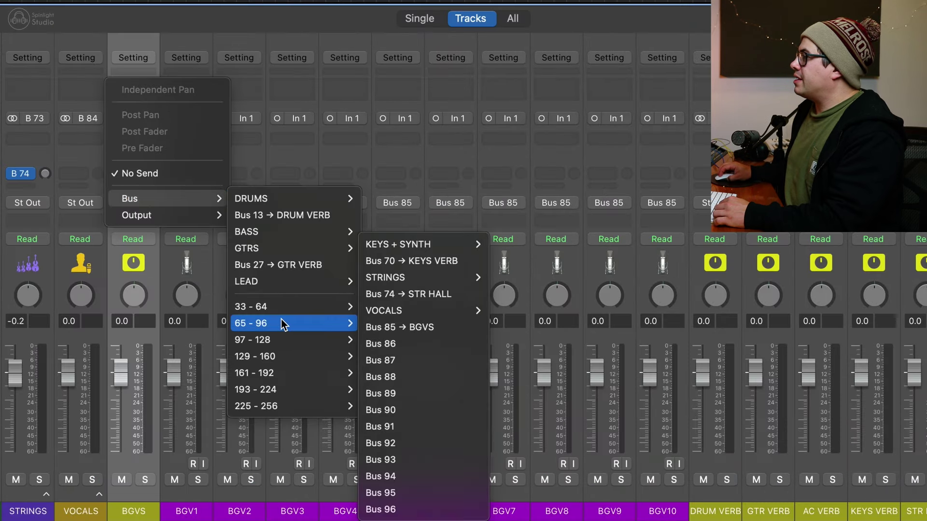
{"action": "left_click", "coordinate": [393, 343]}
{"action": "type", "text": "BV VERB"}
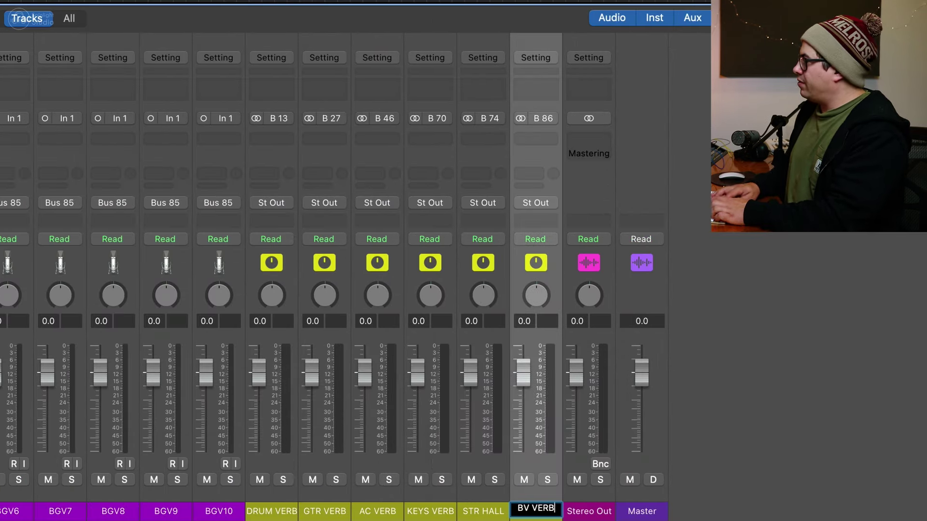
{"action": "key", "text": "Return"}
Step: Create a track for the BV VERB aux and move it directly above BGVS
{"action": "right_click", "coordinate": [539, 250]}
{"action": "left_click", "coordinate": [562, 259]}
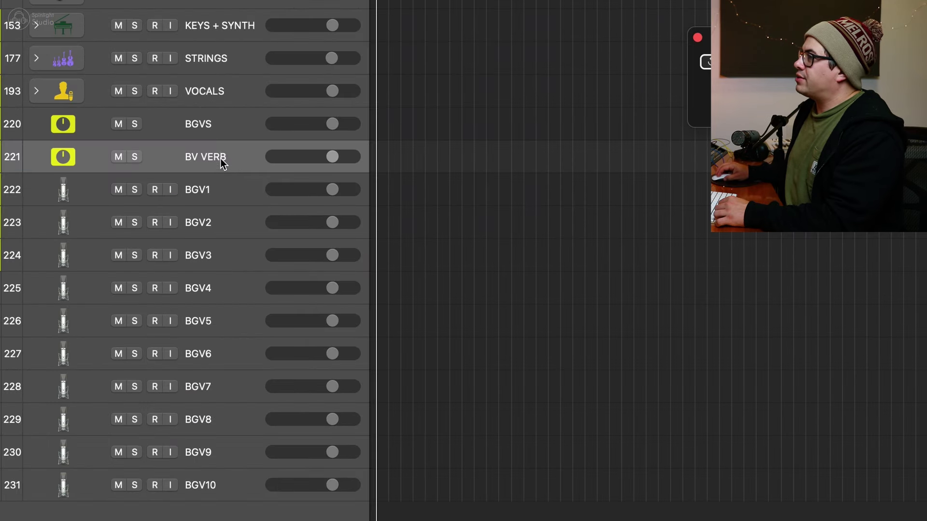
{"action": "left_click_drag", "start_coordinate": [221, 158], "coordinate": [218, 123]}
Step: Group the tracks from BV VERB through BGV10 into a summing track stack
{"action": "left_click", "coordinate": [239, 489], "text": "shift"}
{"action": "right_click", "coordinate": [249, 118]}
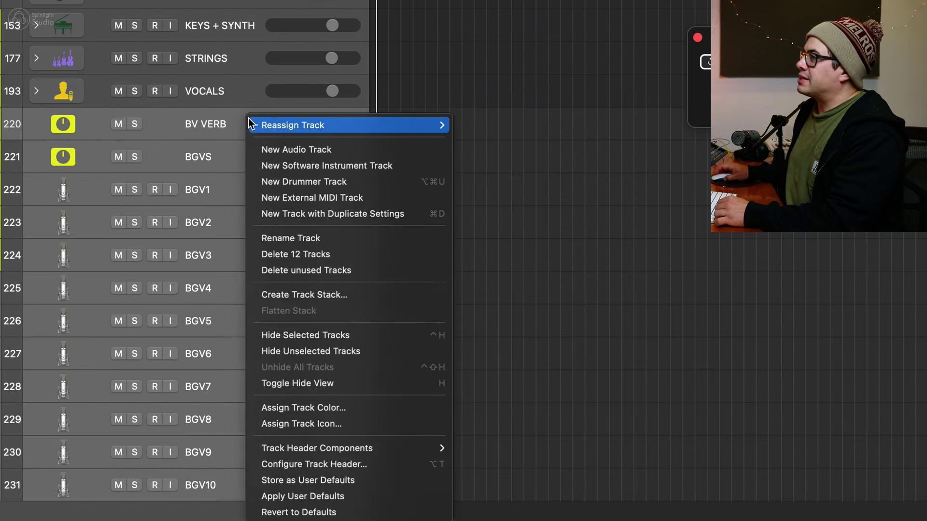
{"action": "left_click", "coordinate": [351, 294]}
{"action": "key", "text": "Return"}
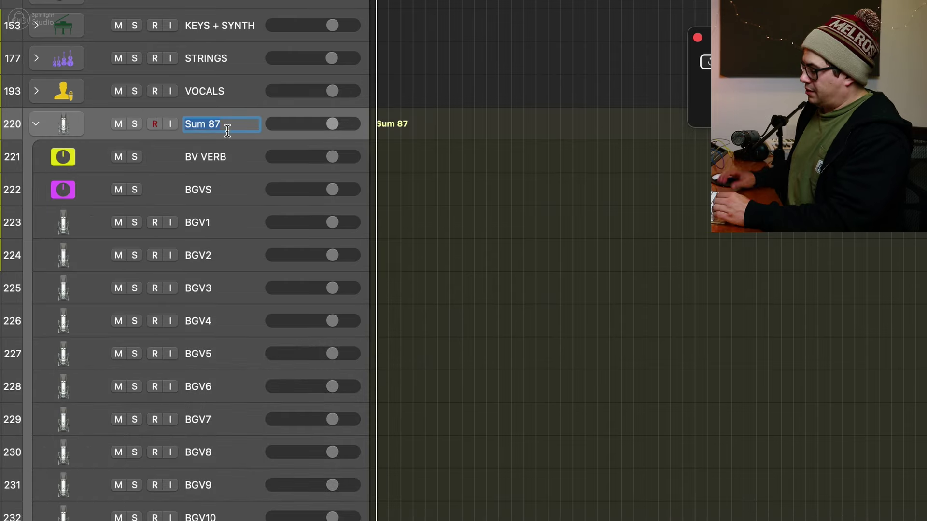
Step: Name the background vocal summing stack BGVS
{"action": "type", "text": "BGVS"}
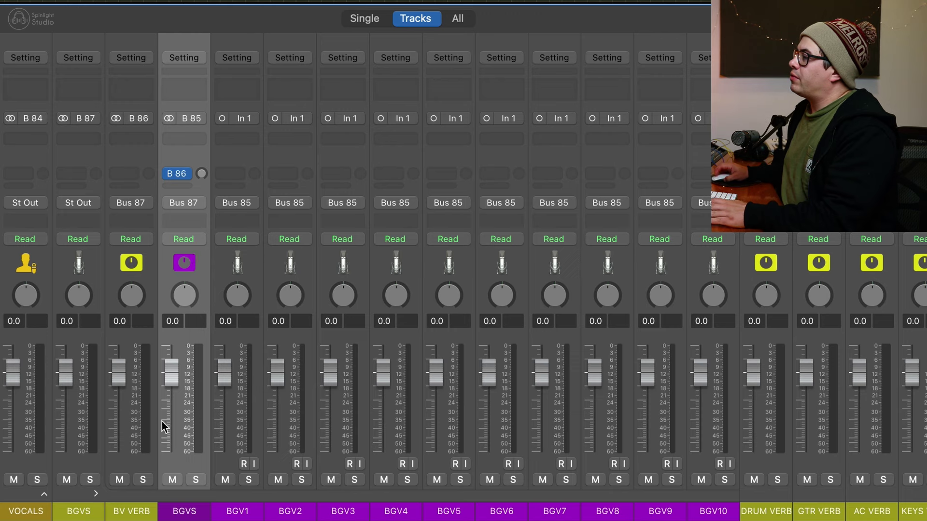
Step: Trace the background vocal routing in the mixer from BGV1–BGV10 through the BGVS and BV VERB auxes to the stack's main channel
{"action": "left_click", "coordinate": [708, 262]}
{"action": "left_click_drag", "start_coordinate": [708, 262], "coordinate": [240, 268]}
{"action": "left_click", "coordinate": [178, 267]}
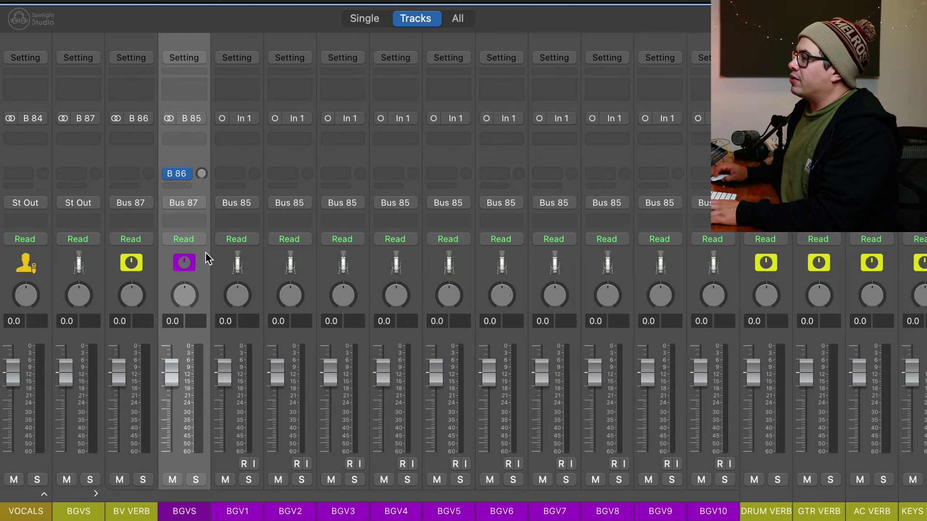
{"action": "left_click", "coordinate": [128, 266]}
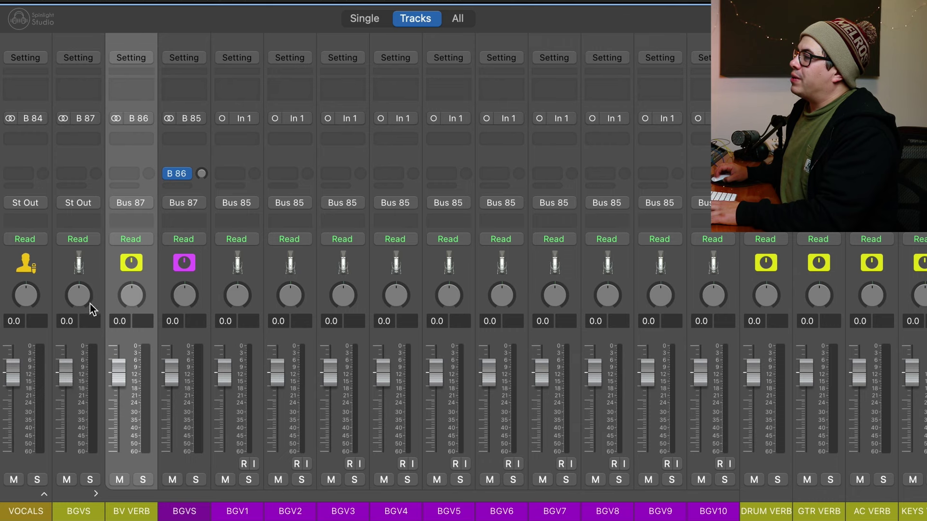
{"action": "left_click", "coordinate": [83, 266]}
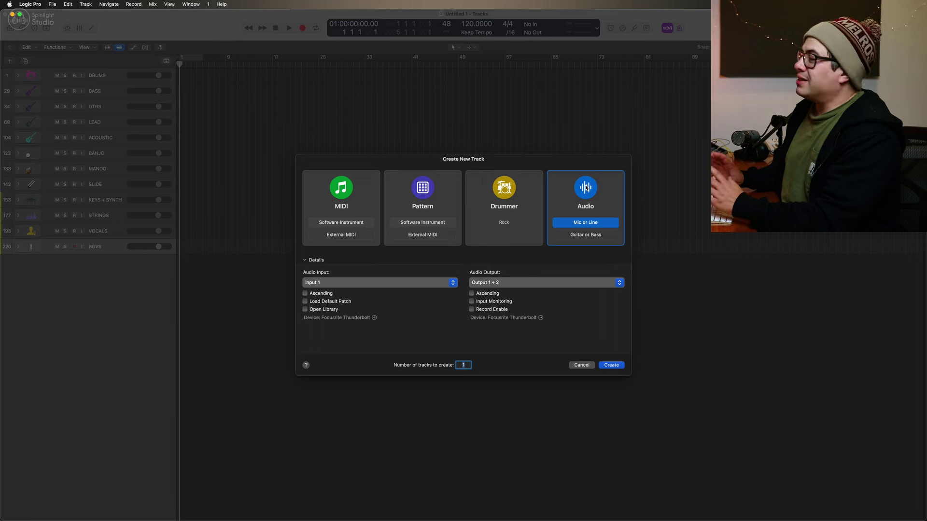
Step: Create 16 new audio tracks with Input 1 as the input and Output 1 + 2 as the output
{"action": "type", "text": "16"}
{"action": "key", "text": "Return"}
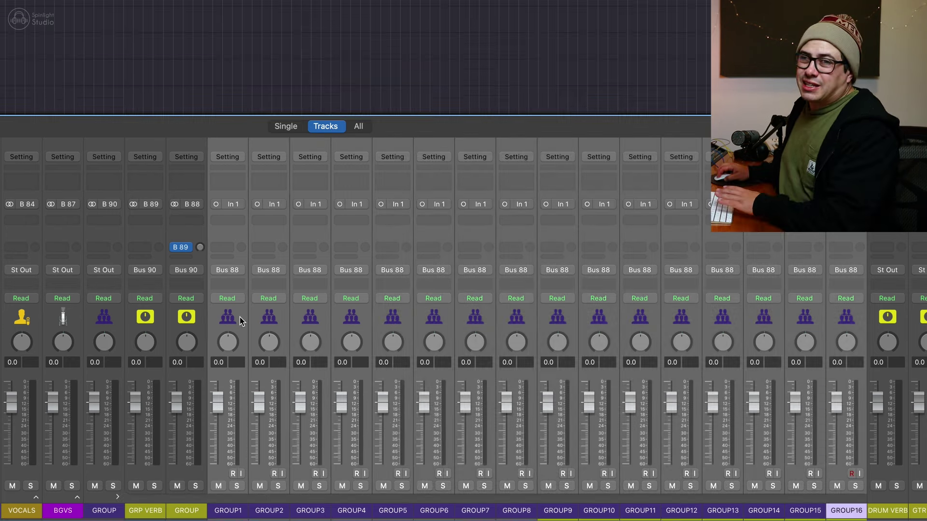
Step: Check the group vocal routing in the mixer from GROUP1–GROUP16 through the GROUP aux to the GROUP stack channel
{"action": "left_click_drag", "start_coordinate": [241, 321], "coordinate": [760, 325]}
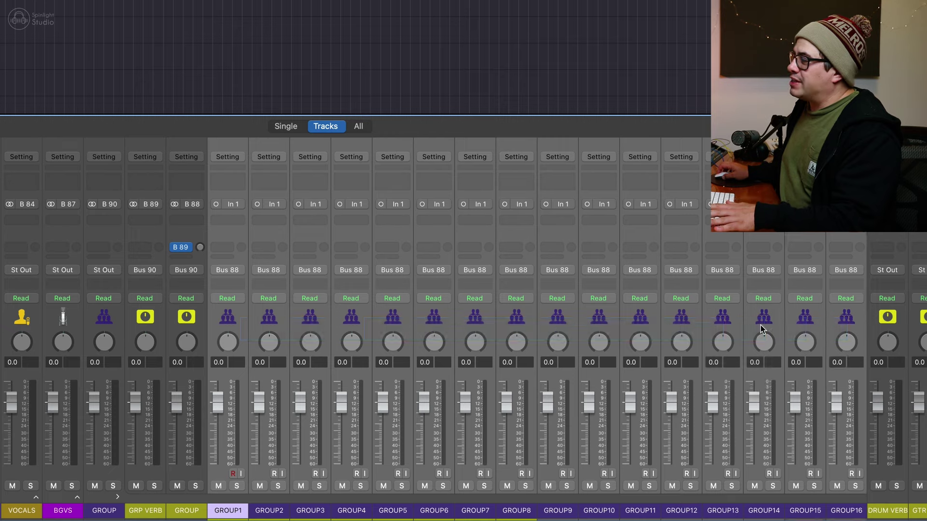
{"action": "left_click", "coordinate": [171, 317]}
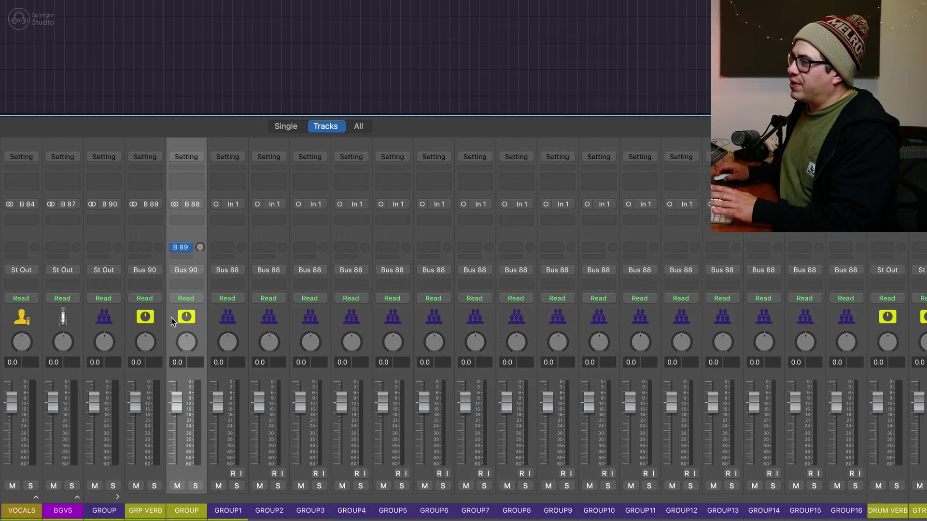
{"action": "left_click", "coordinate": [116, 315]}
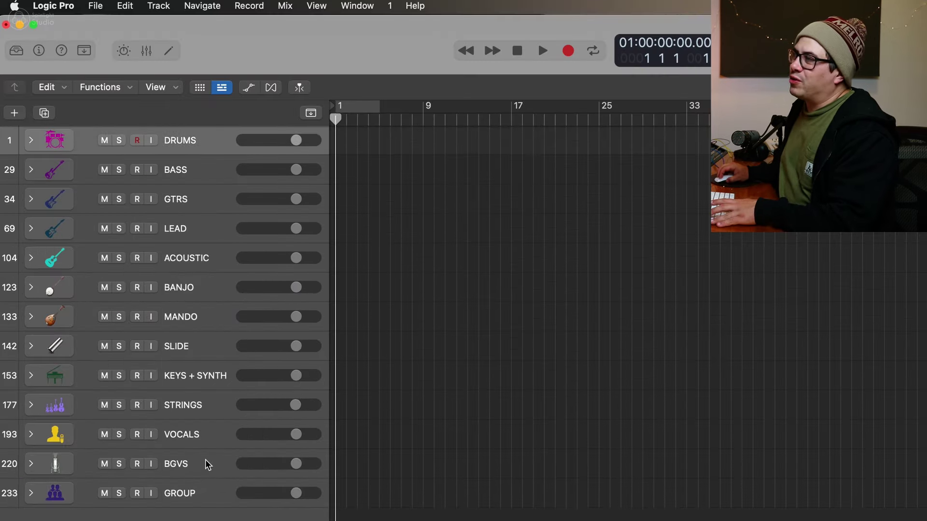
Step: Create a region on the DRUMS stack and copy it at the same position onto each stack from BASS through STRINGS
{"action": "left_click", "coordinate": [206, 150]}
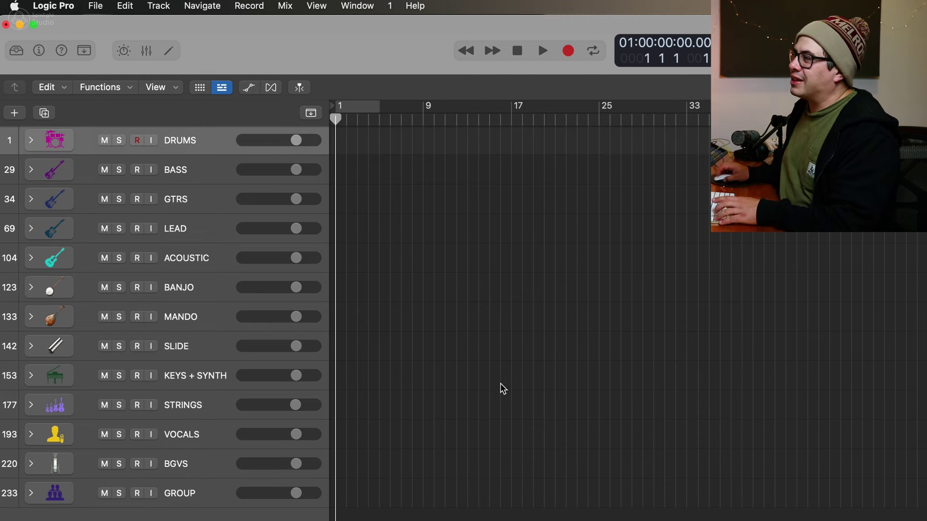
{"action": "right_click", "coordinate": [348, 144]}
{"action": "left_click", "coordinate": [385, 151]}
{"action": "left_click_drag", "start_coordinate": [389, 144], "coordinate": [378, 341]}
{"action": "left_click", "coordinate": [375, 308]}
{"action": "left_click_drag", "start_coordinate": [374, 309], "coordinate": [376, 293]}
{"action": "left_click_drag", "start_coordinate": [374, 333], "coordinate": [375, 382]}
{"action": "left_click_drag", "start_coordinate": [374, 383], "coordinate": [379, 419]}
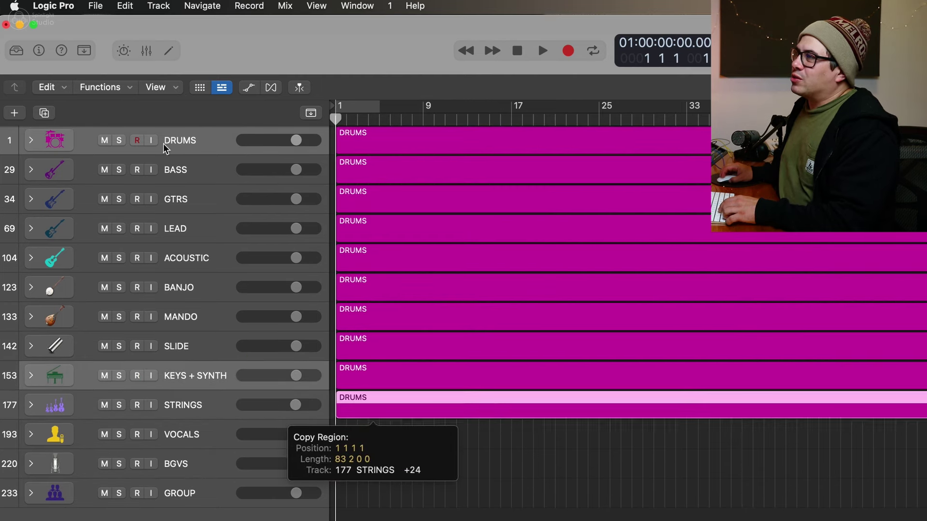
Step: Look up the export command for all tracks as audio files, and select the DRUMS stack with its region
{"action": "left_click", "coordinate": [95, 6]}
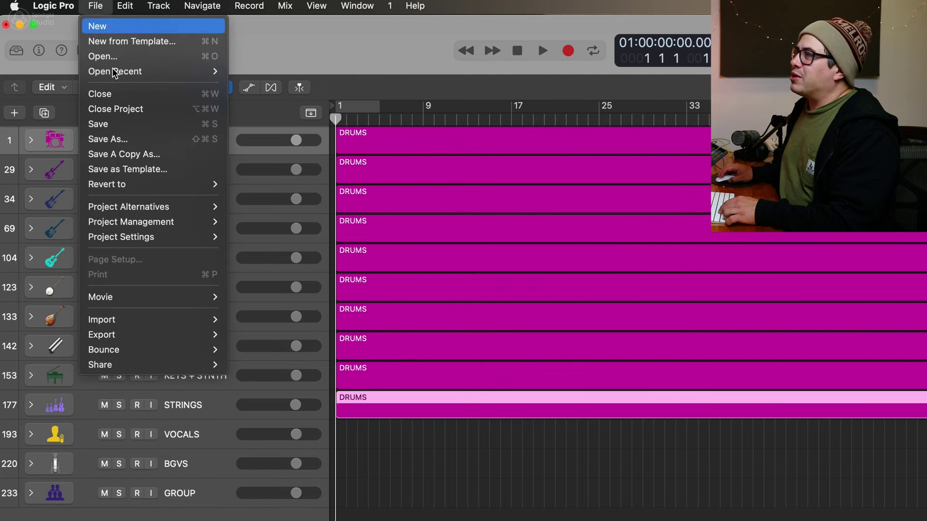
{"action": "mouse_move", "coordinate": [176, 337]}
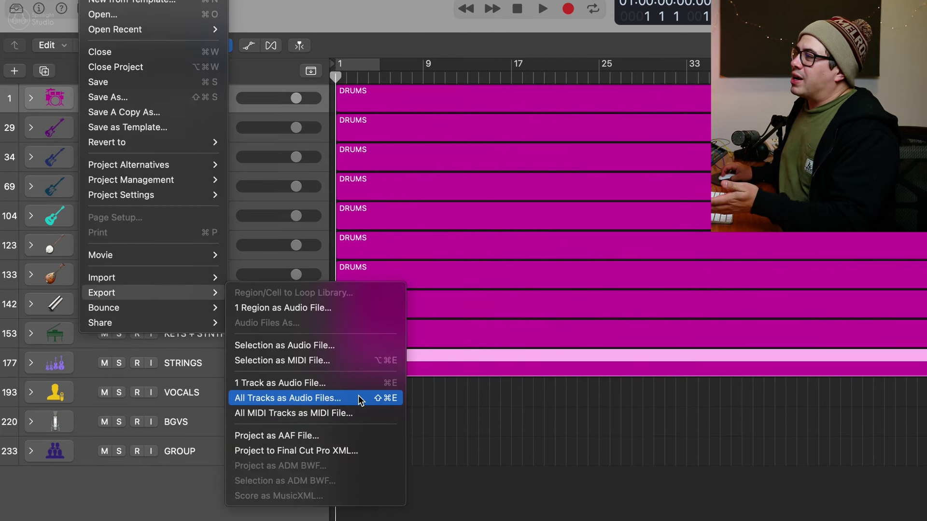
{"action": "left_click", "coordinate": [387, 397]}
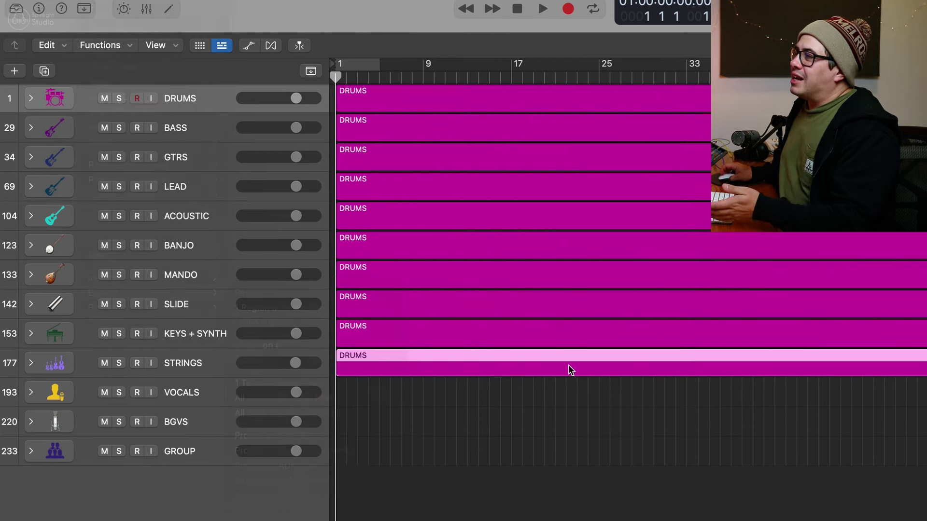
{"action": "left_click", "coordinate": [196, 94]}
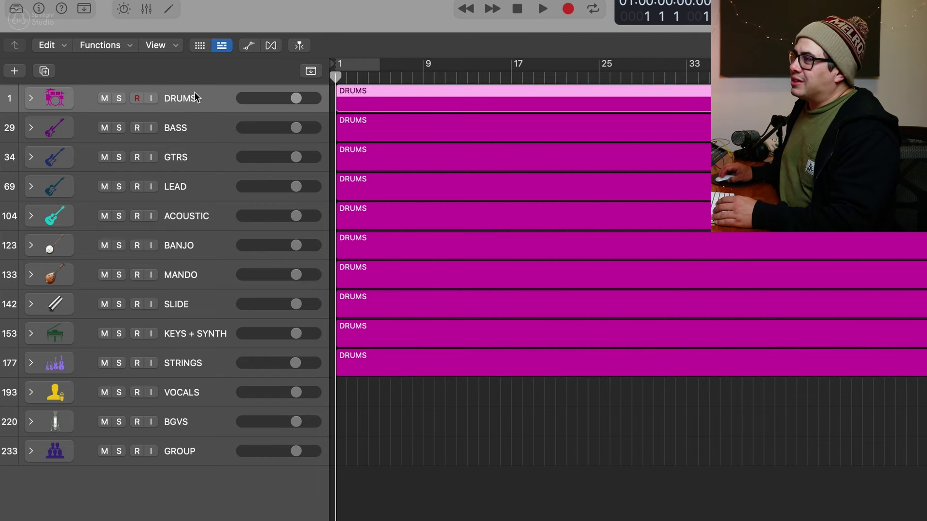